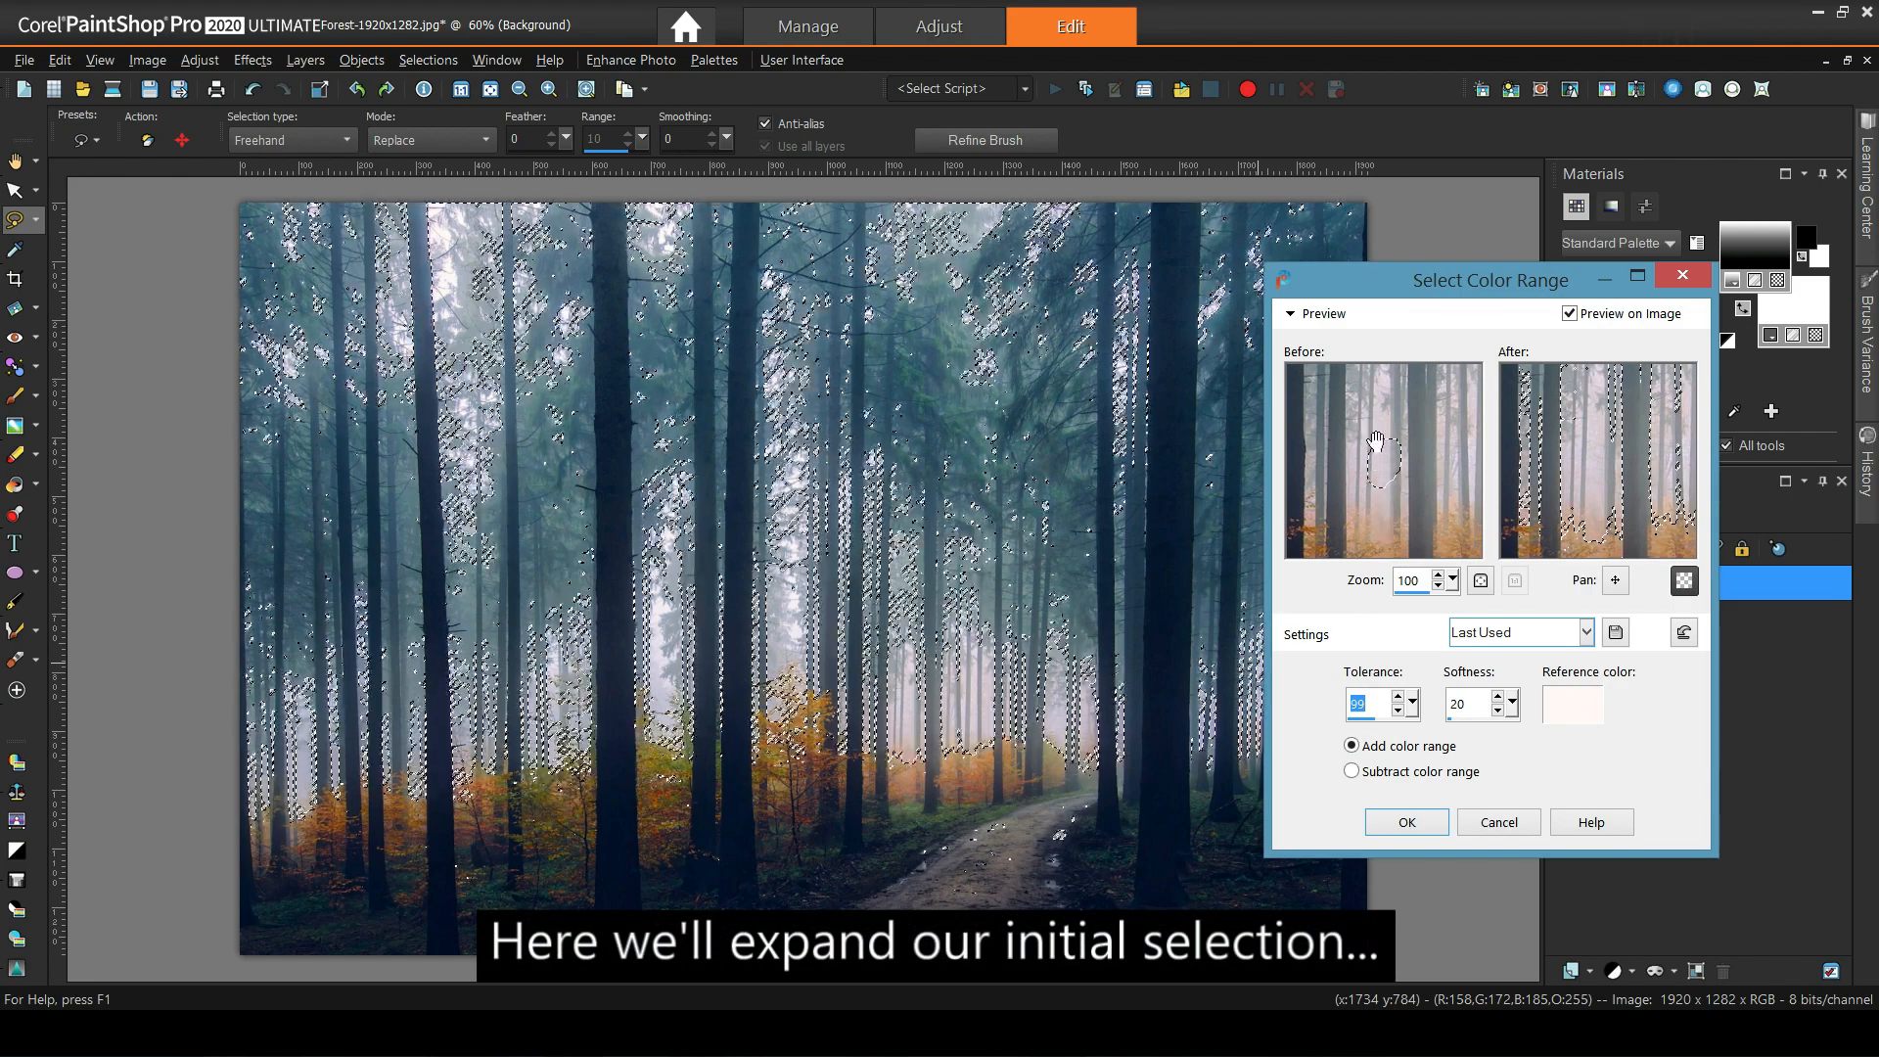
Change the reference colour of the colour range selection to a bright pinkish white, #f7edf4.
mouse_move(1583, 701)
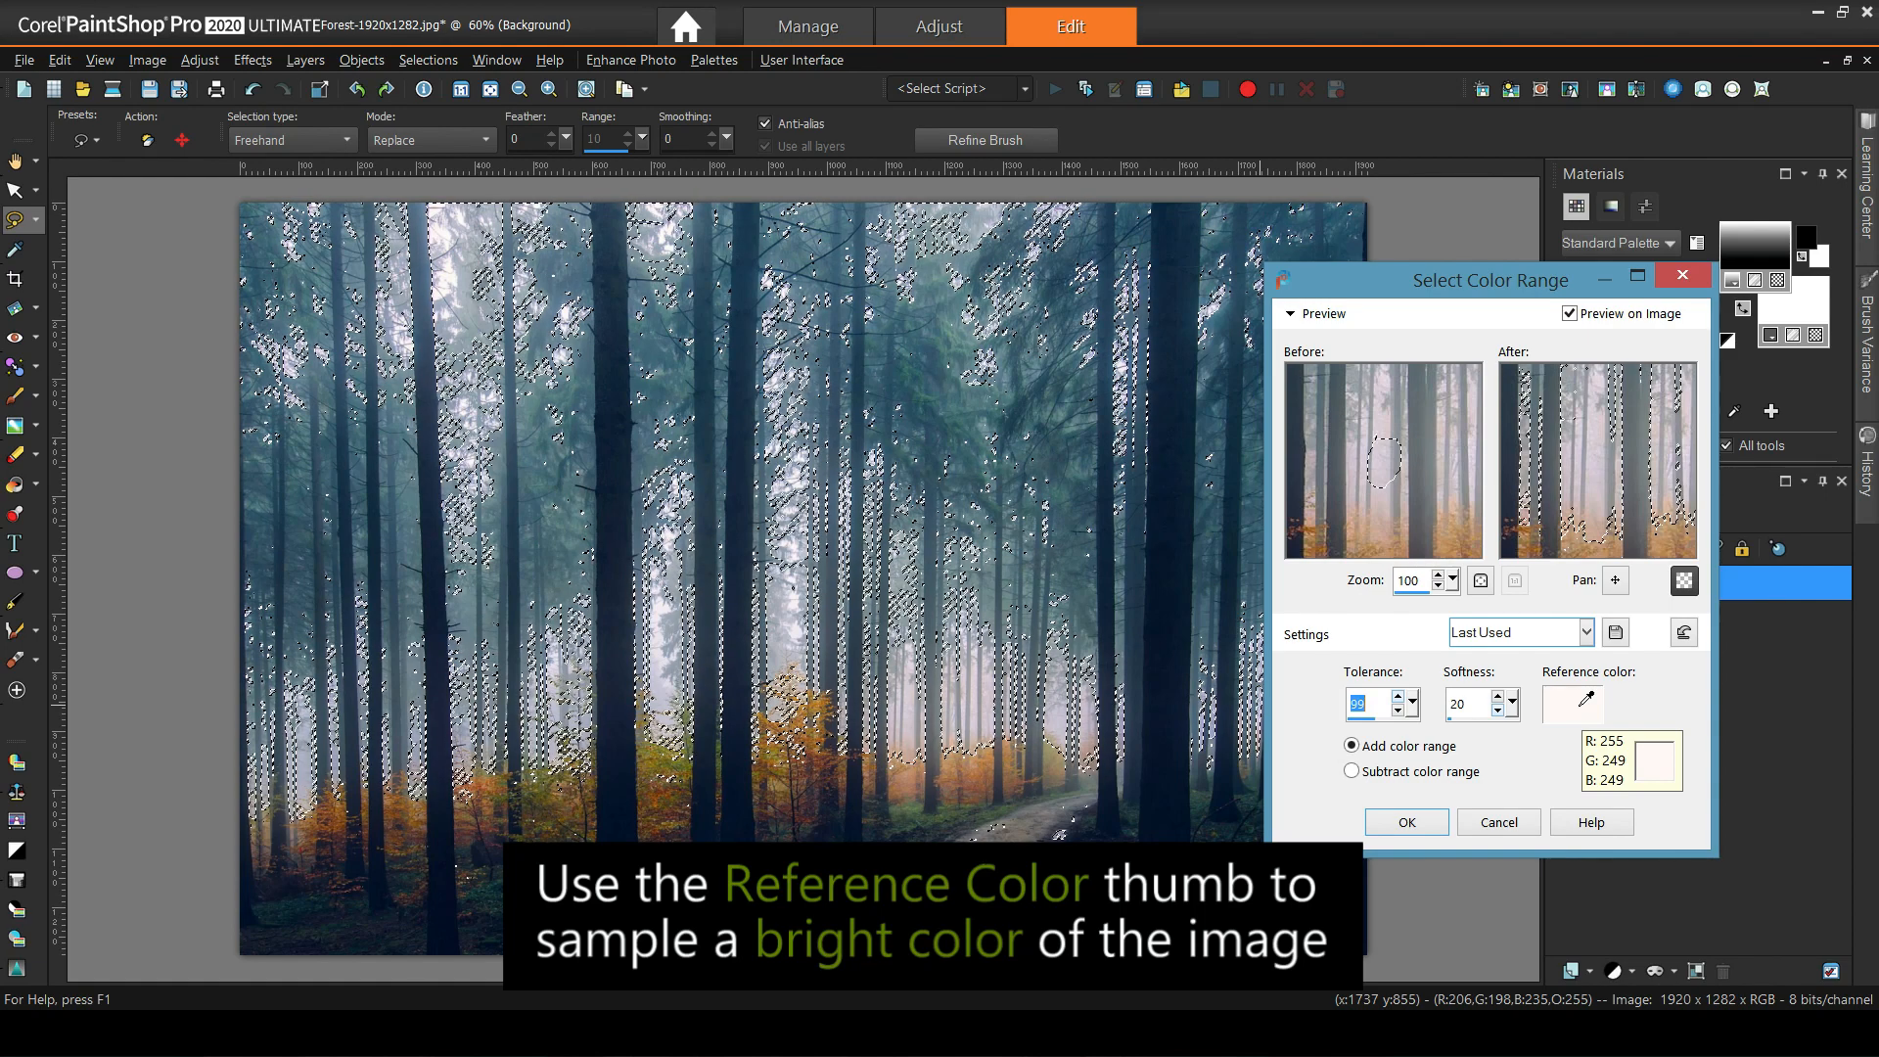
left_click(1583, 701)
left_click_drag(1004, 167, 1307, 161)
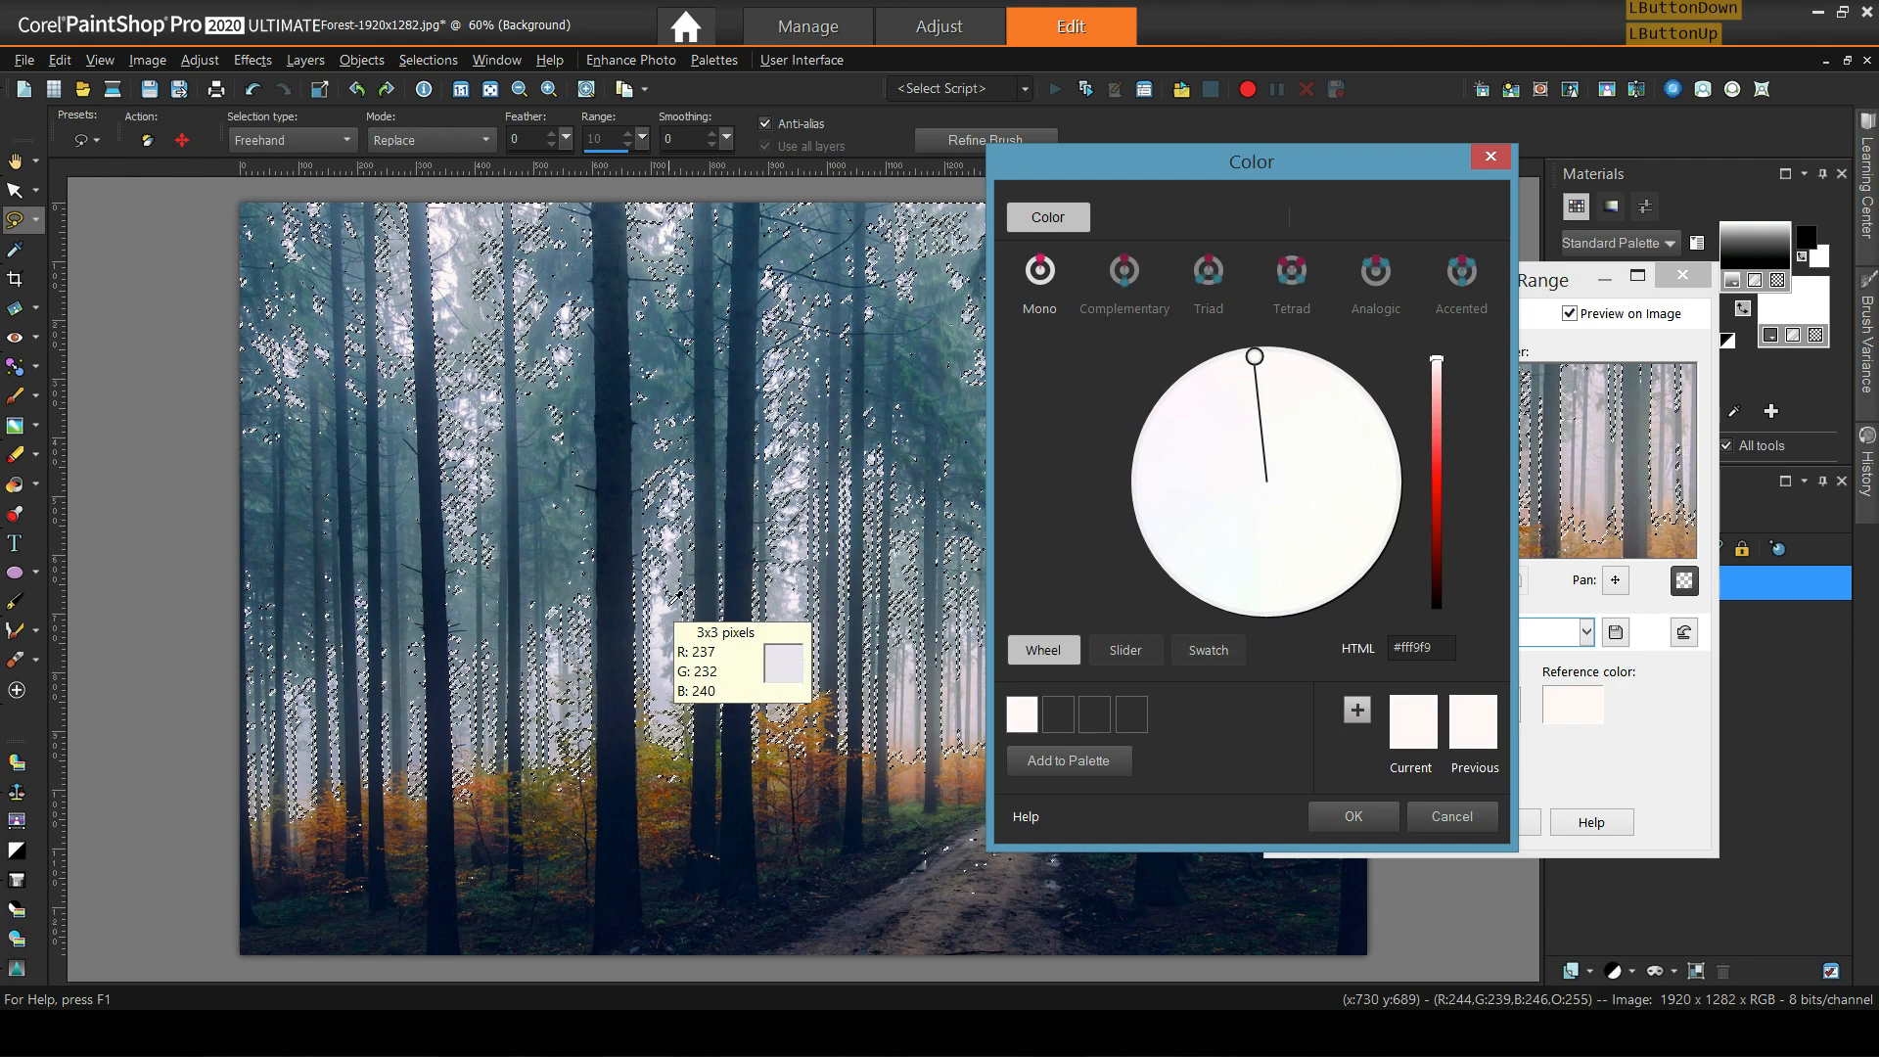
left_click(1234, 446)
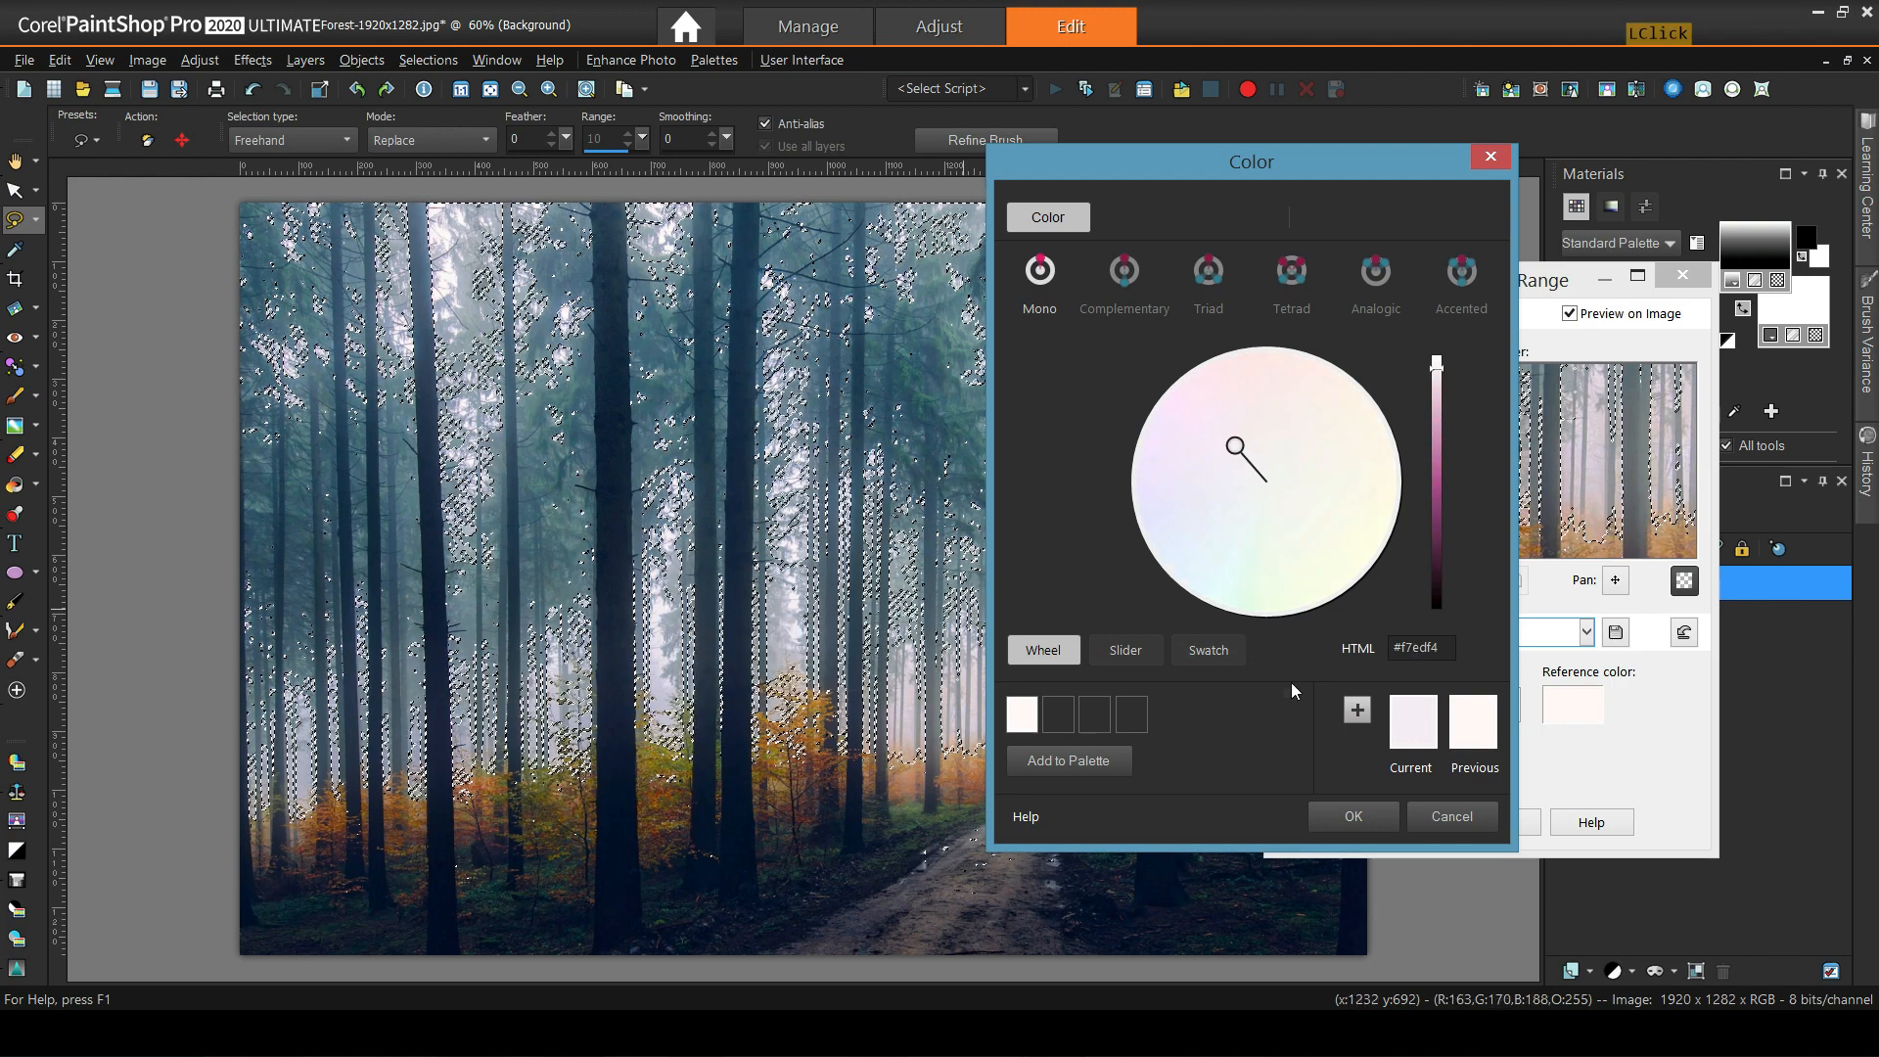
left_click(1354, 816)
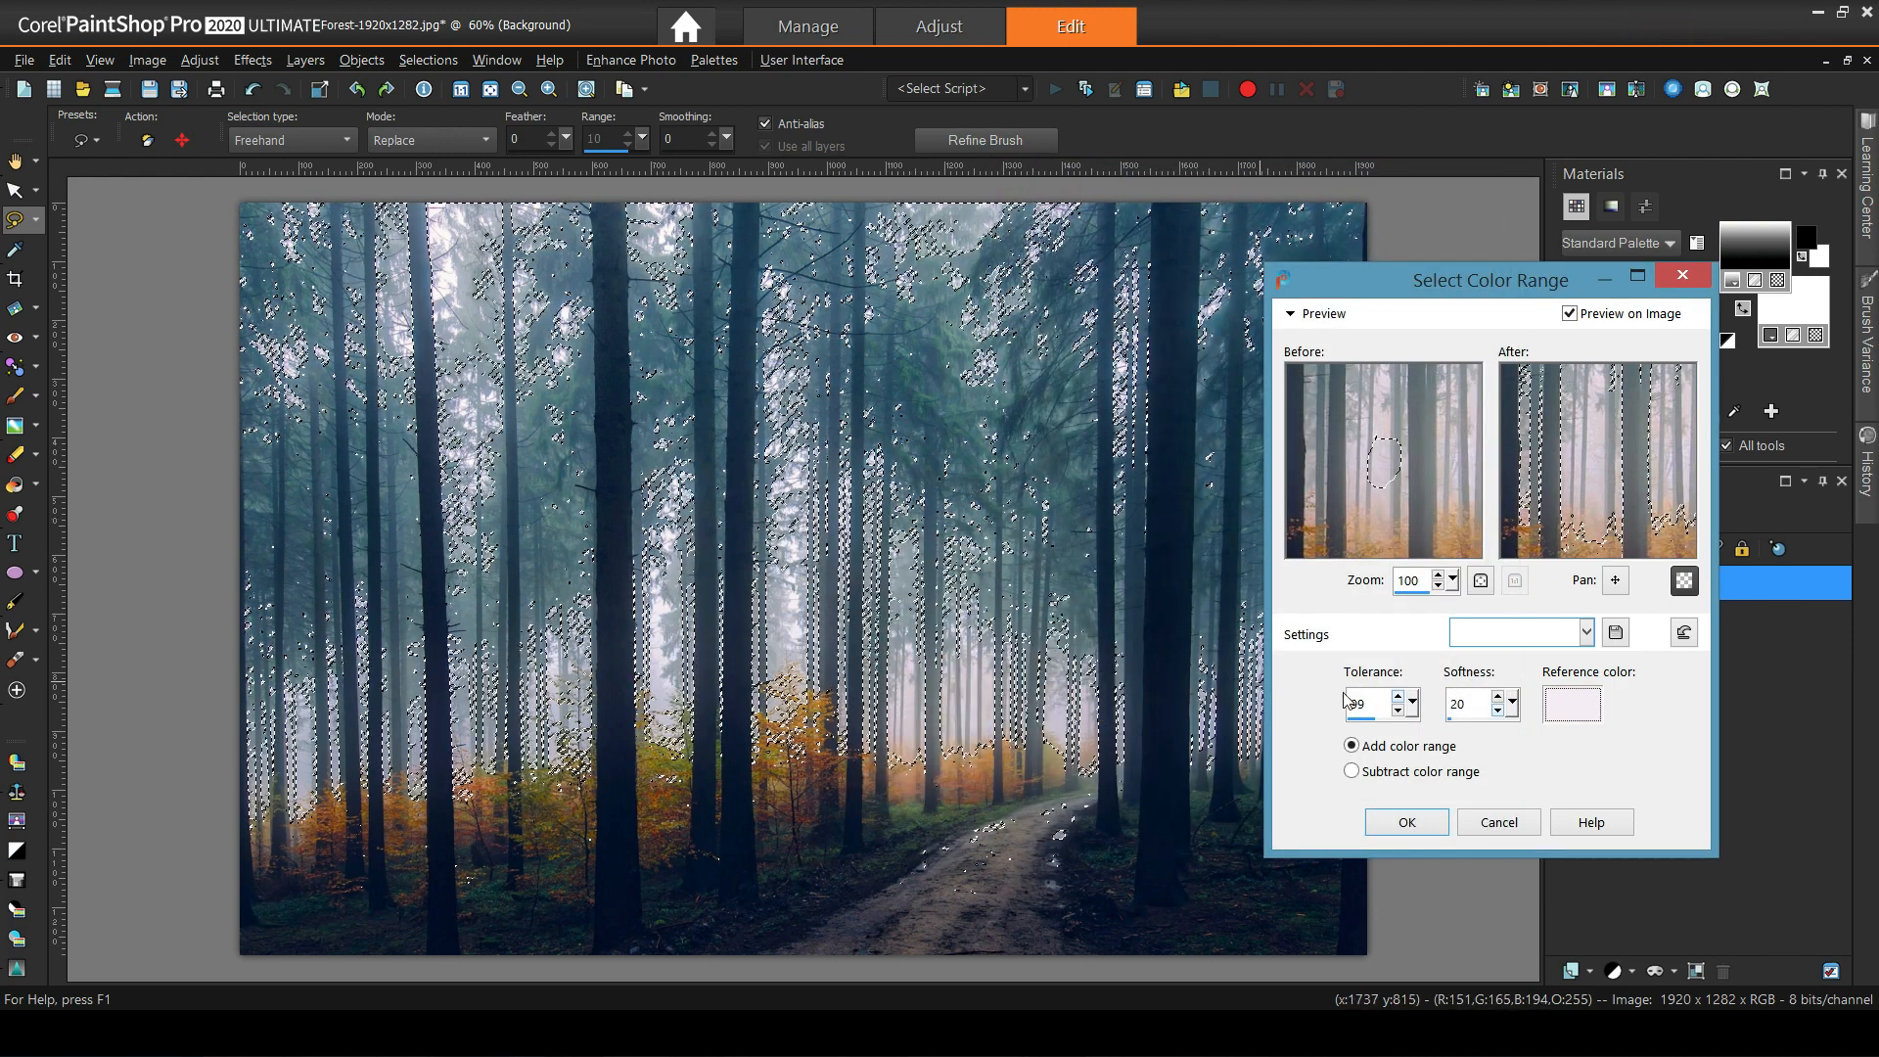
Set the colour range tolerance to 91 and softness to 5, and apply the expanded selection.
left_click(1413, 703)
mouse_move(1418, 708)
left_mouse_down()
mouse_move(1442, 736)
mouse_move(1404, 736)
left_mouse_up()
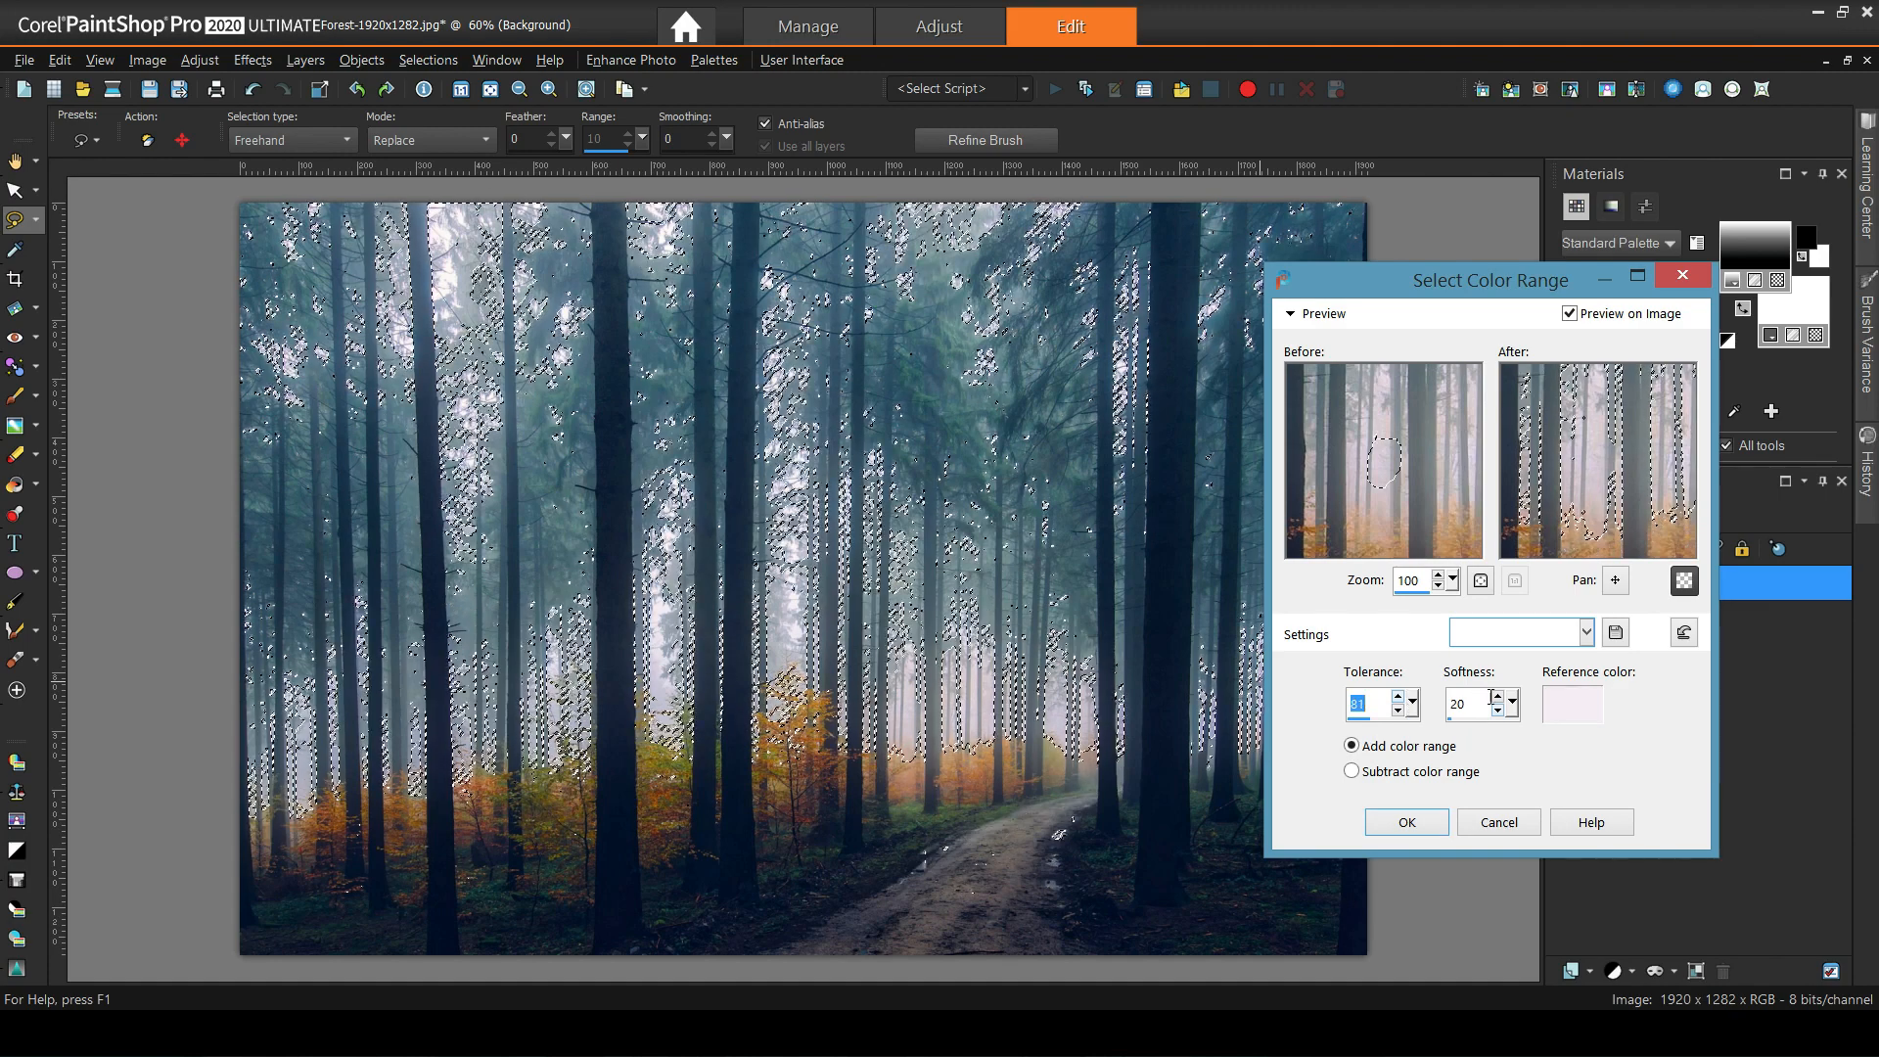
left_click_drag(1513, 701, 1513, 744)
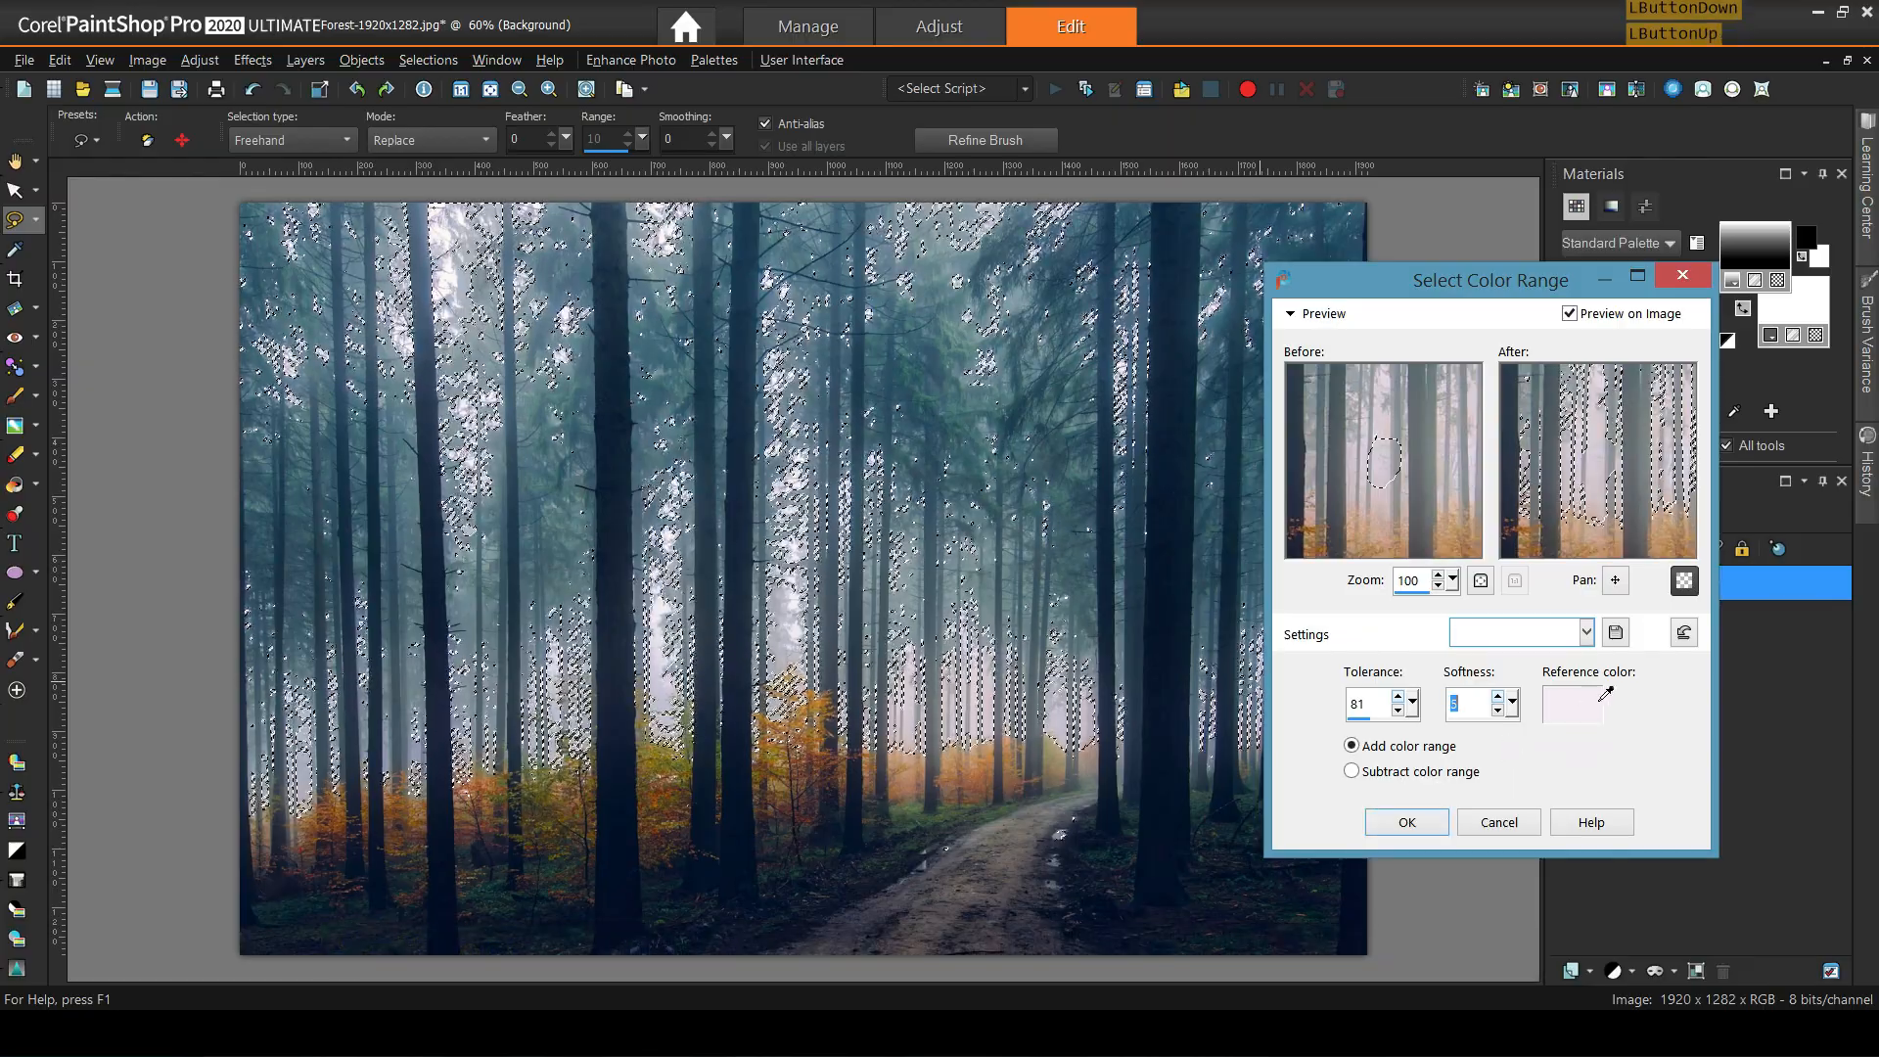
left_click_drag(1389, 281, 1499, 206)
left_click_drag(1523, 629, 1530, 662)
left_click_drag(1499, 206, 1386, 271)
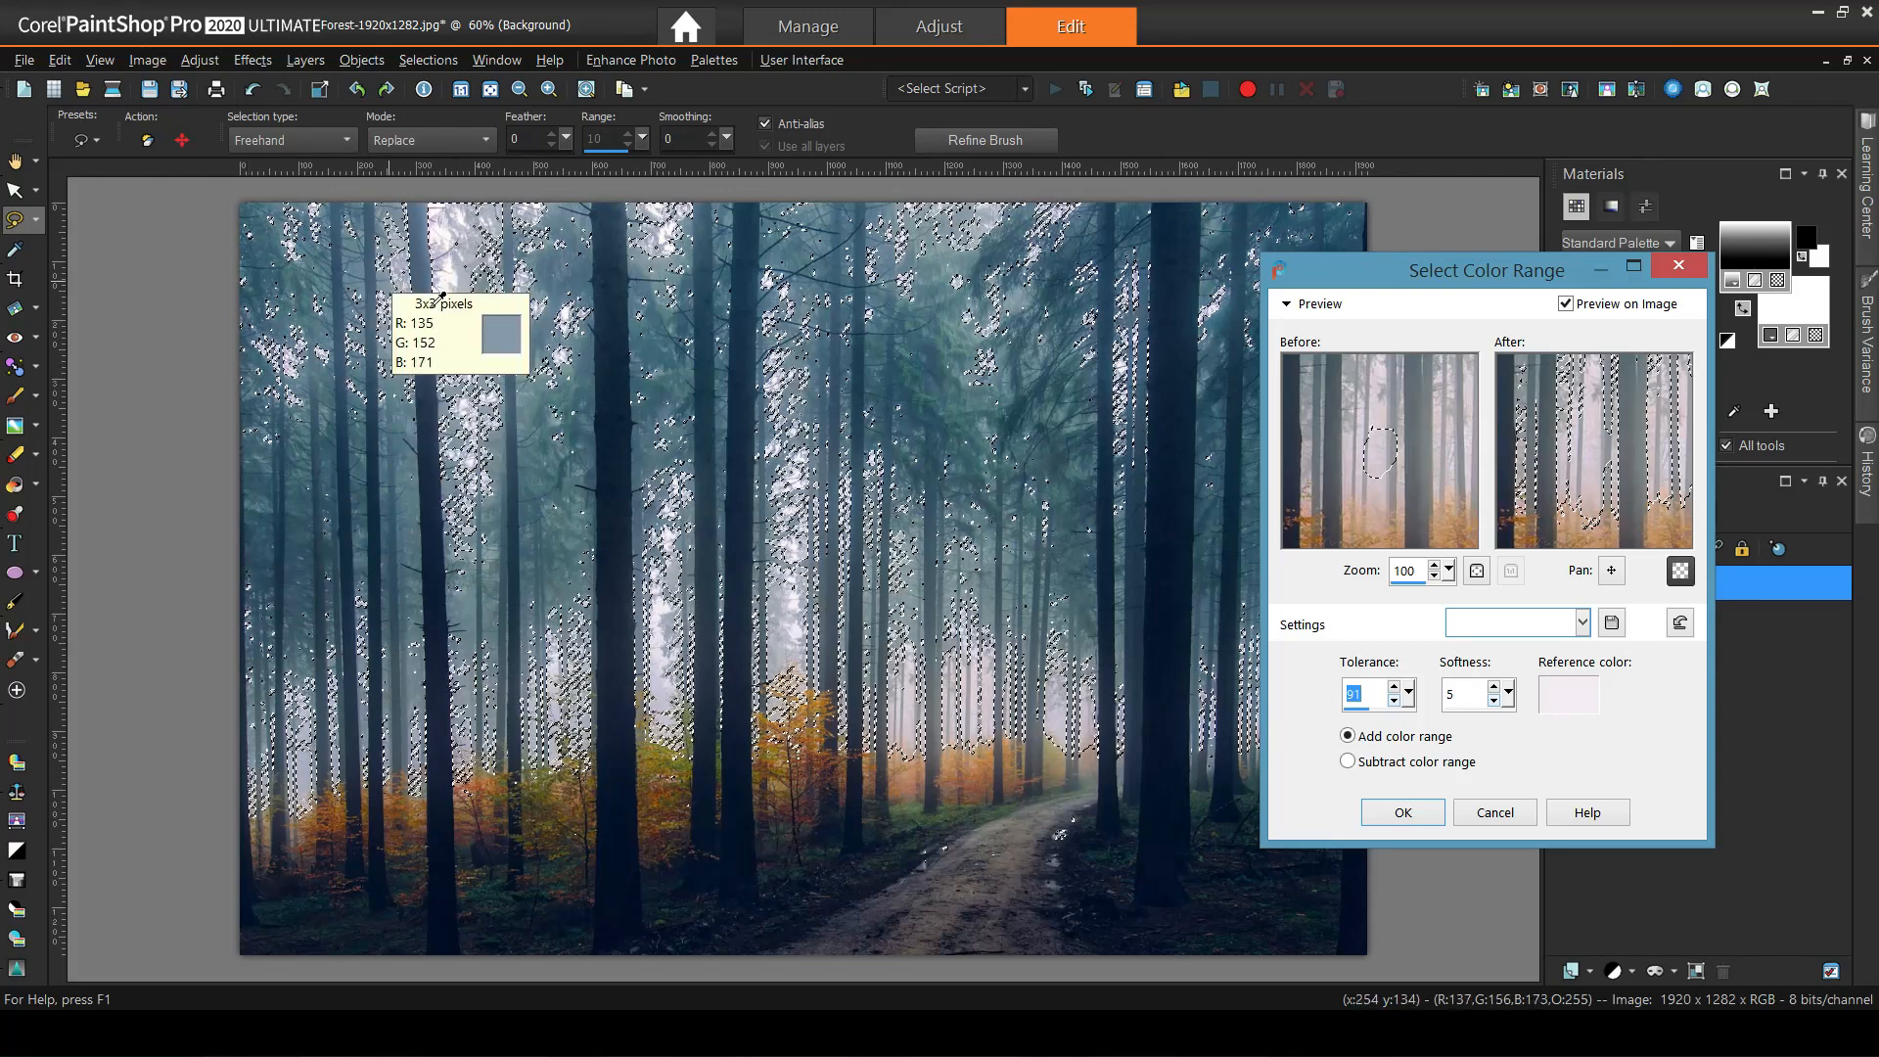
left_click(1403, 811)
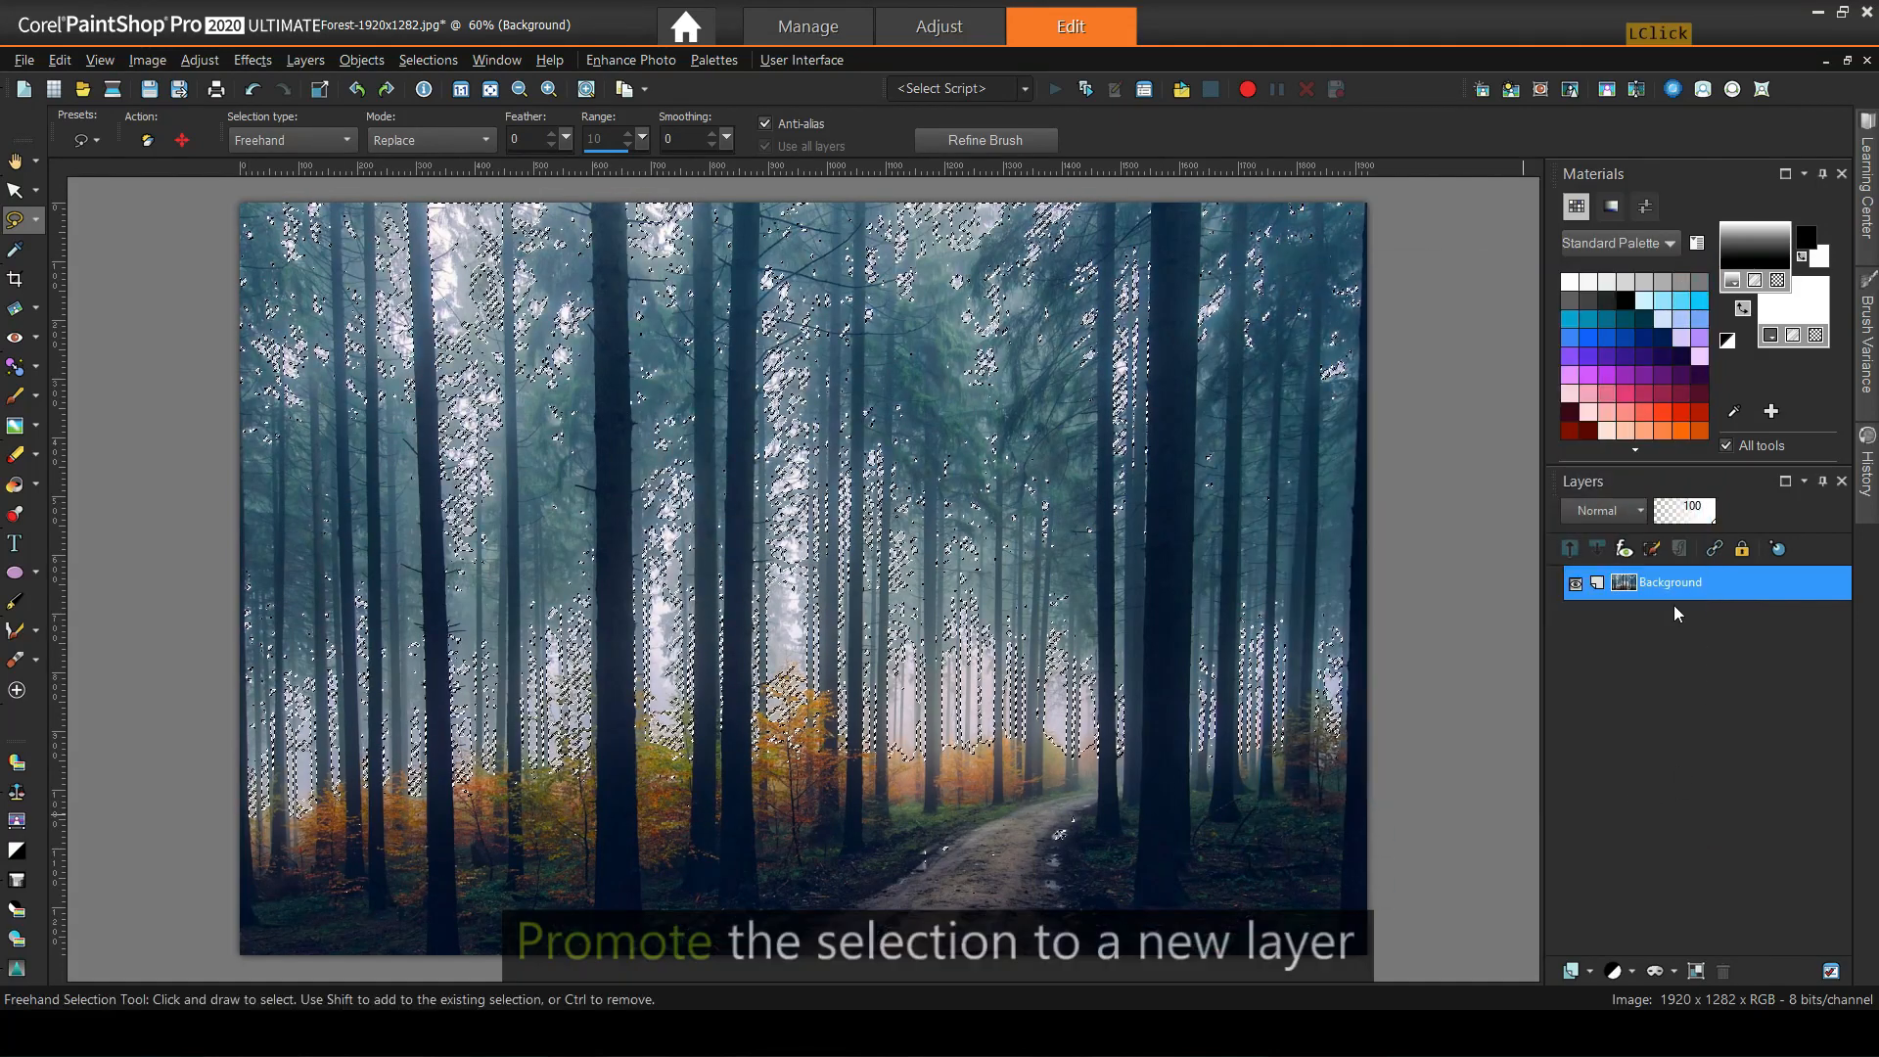
Promote the selection to a new layer named Sunbeams and rename the background layer Forest.
right_click(1693, 585)
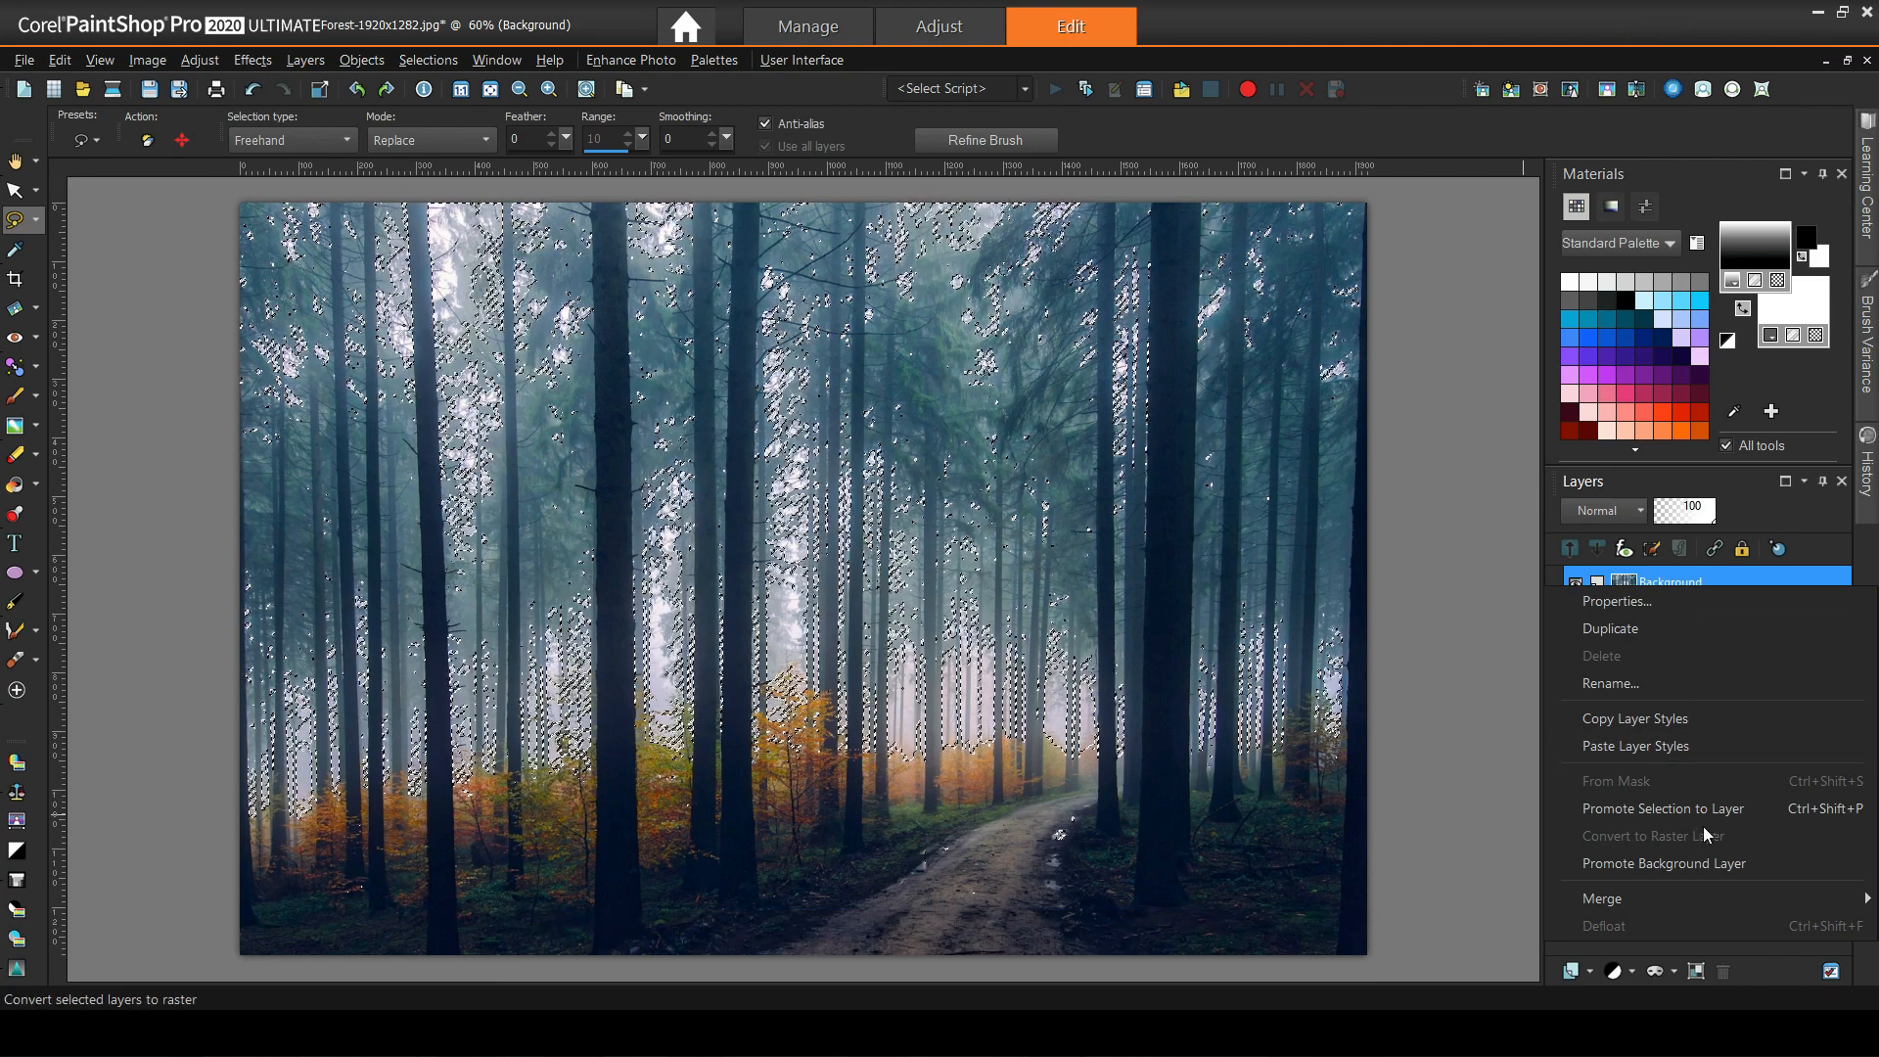
left_click(1650, 807)
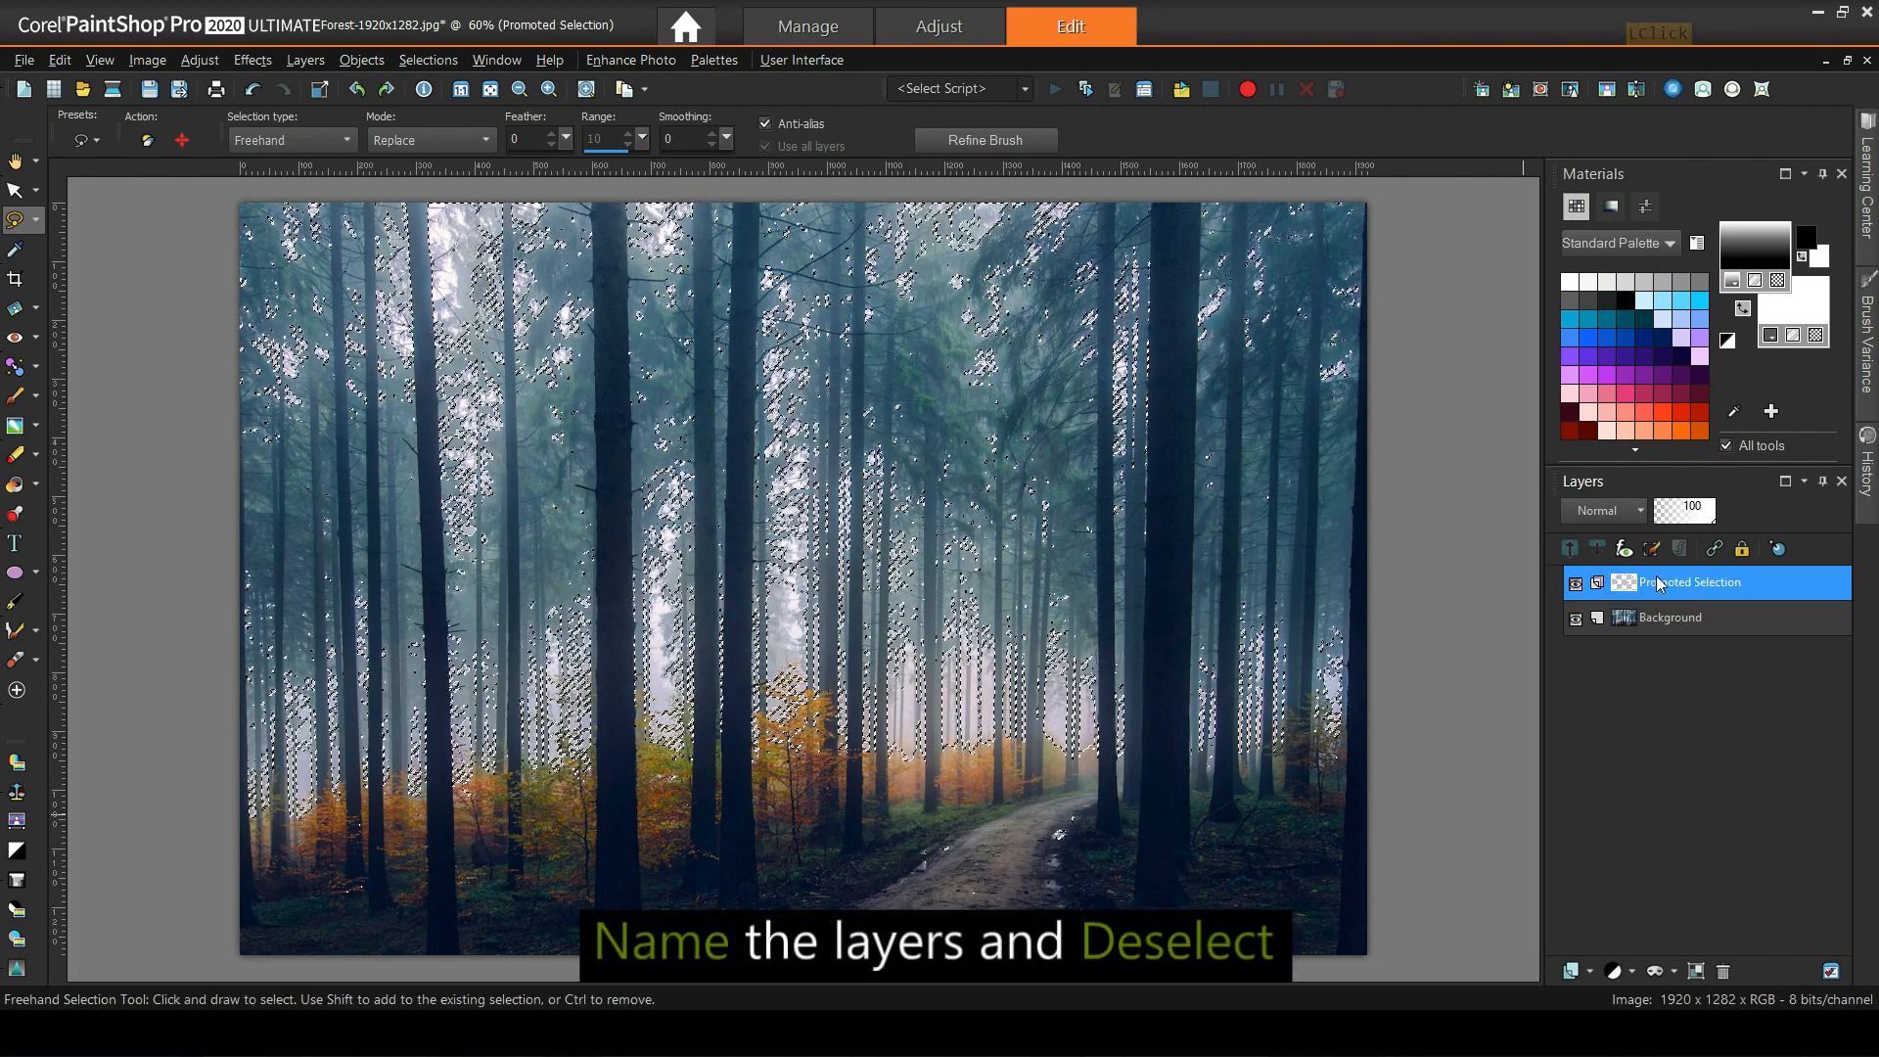
left_click(1700, 594)
type("Sunbeams")
left_click(1671, 624)
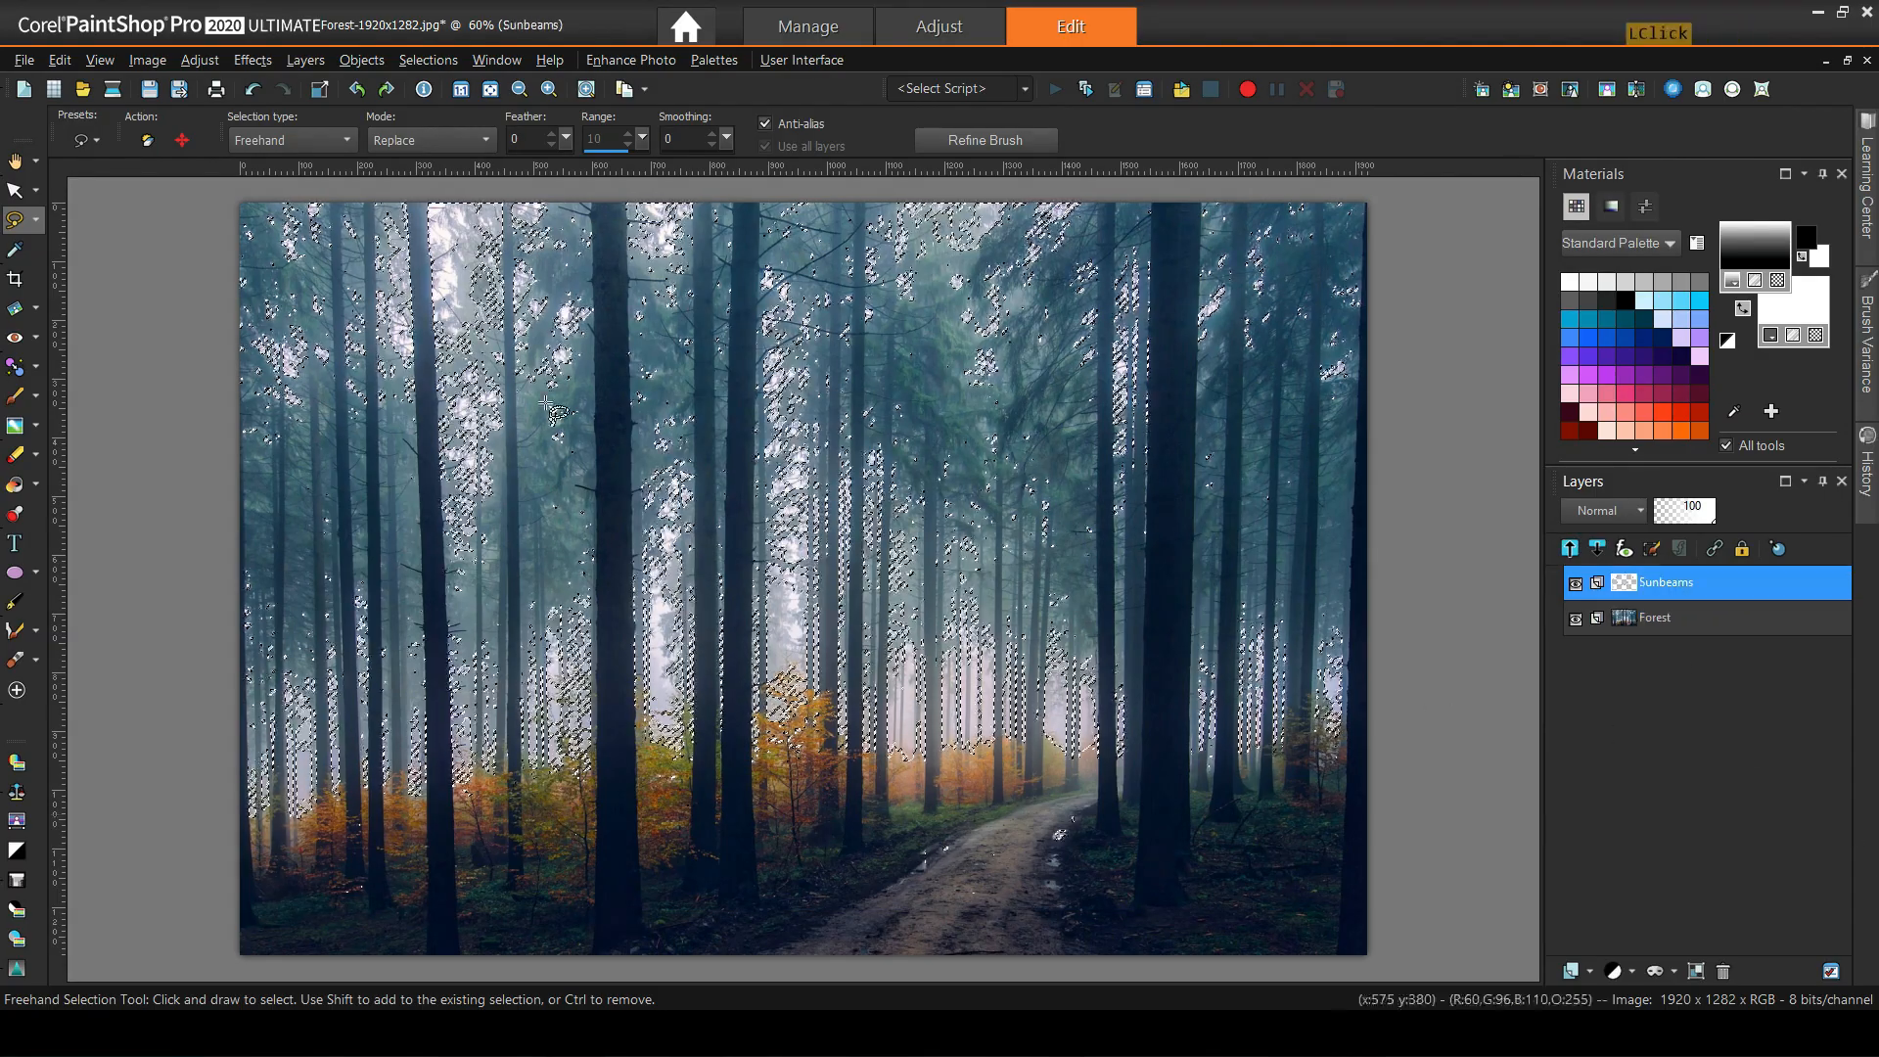
Clear the selection and start a Radial Blur of the Zoom type on the Sunbeams layer.
left_click(438, 61)
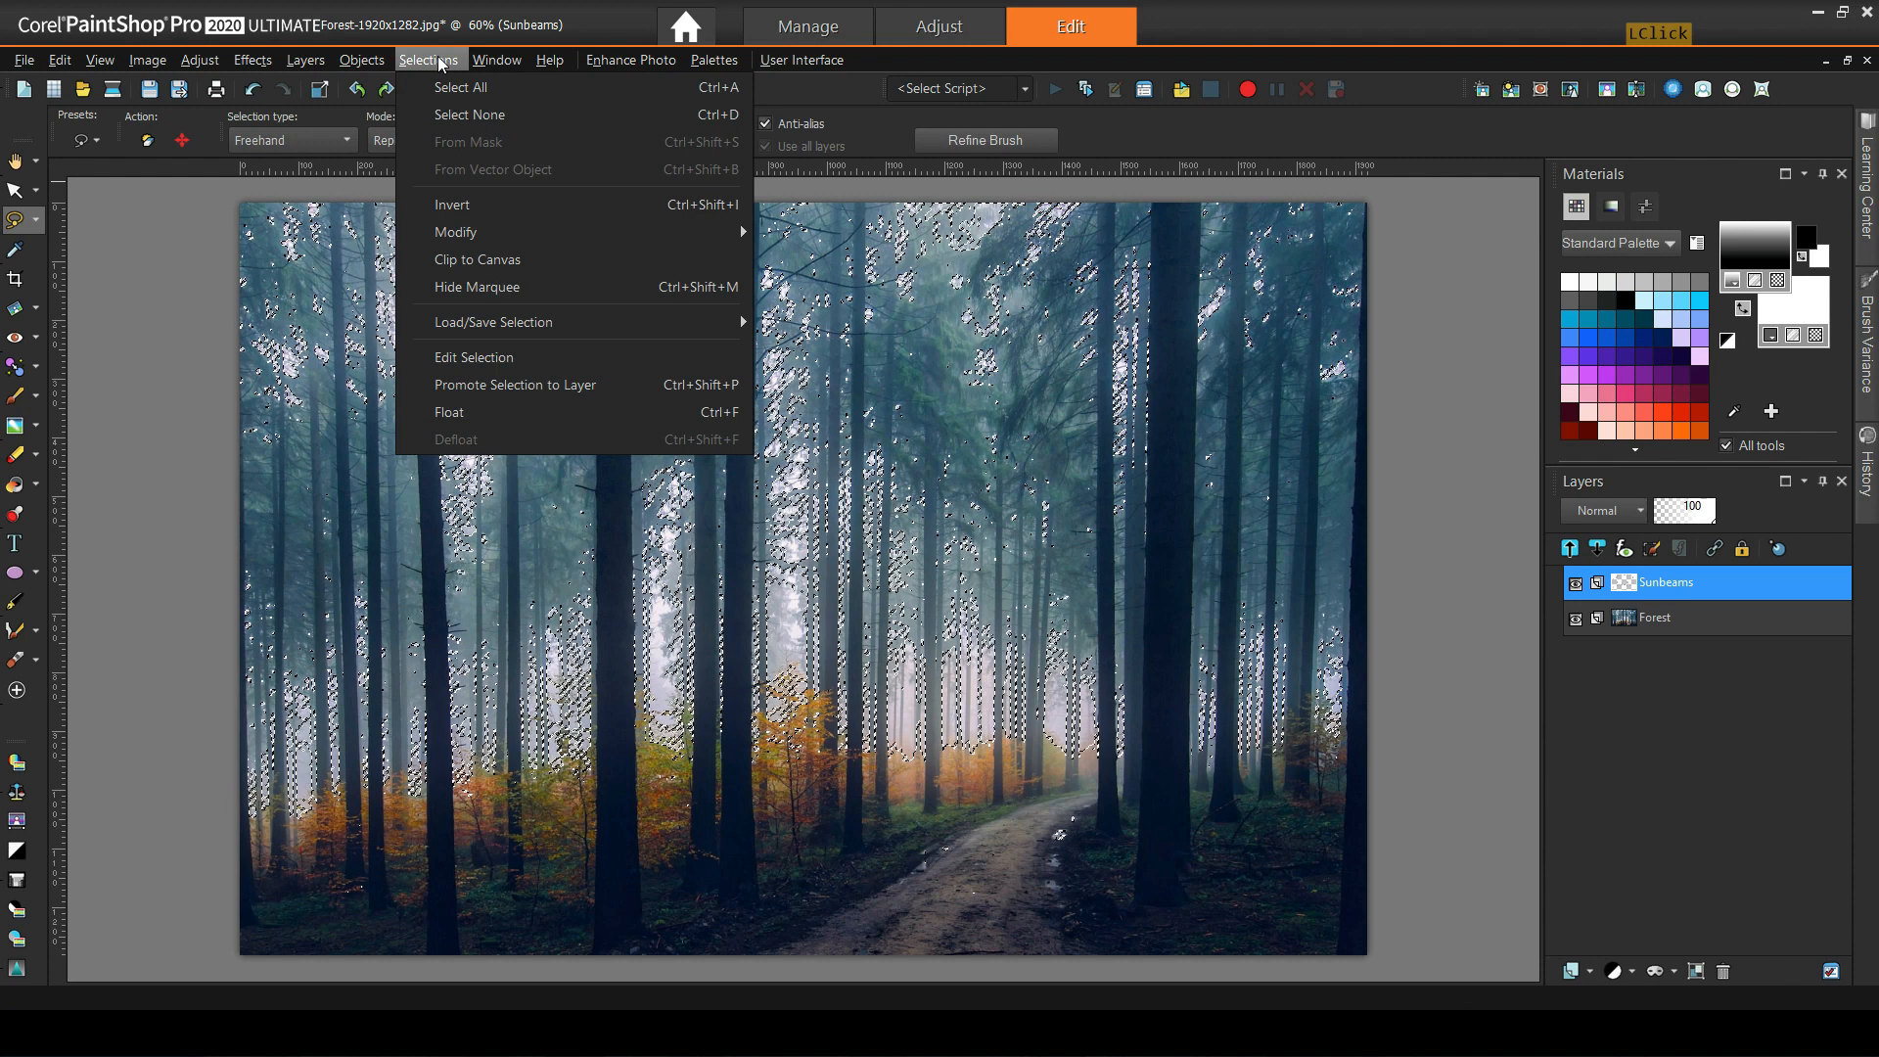
left_click(489, 115)
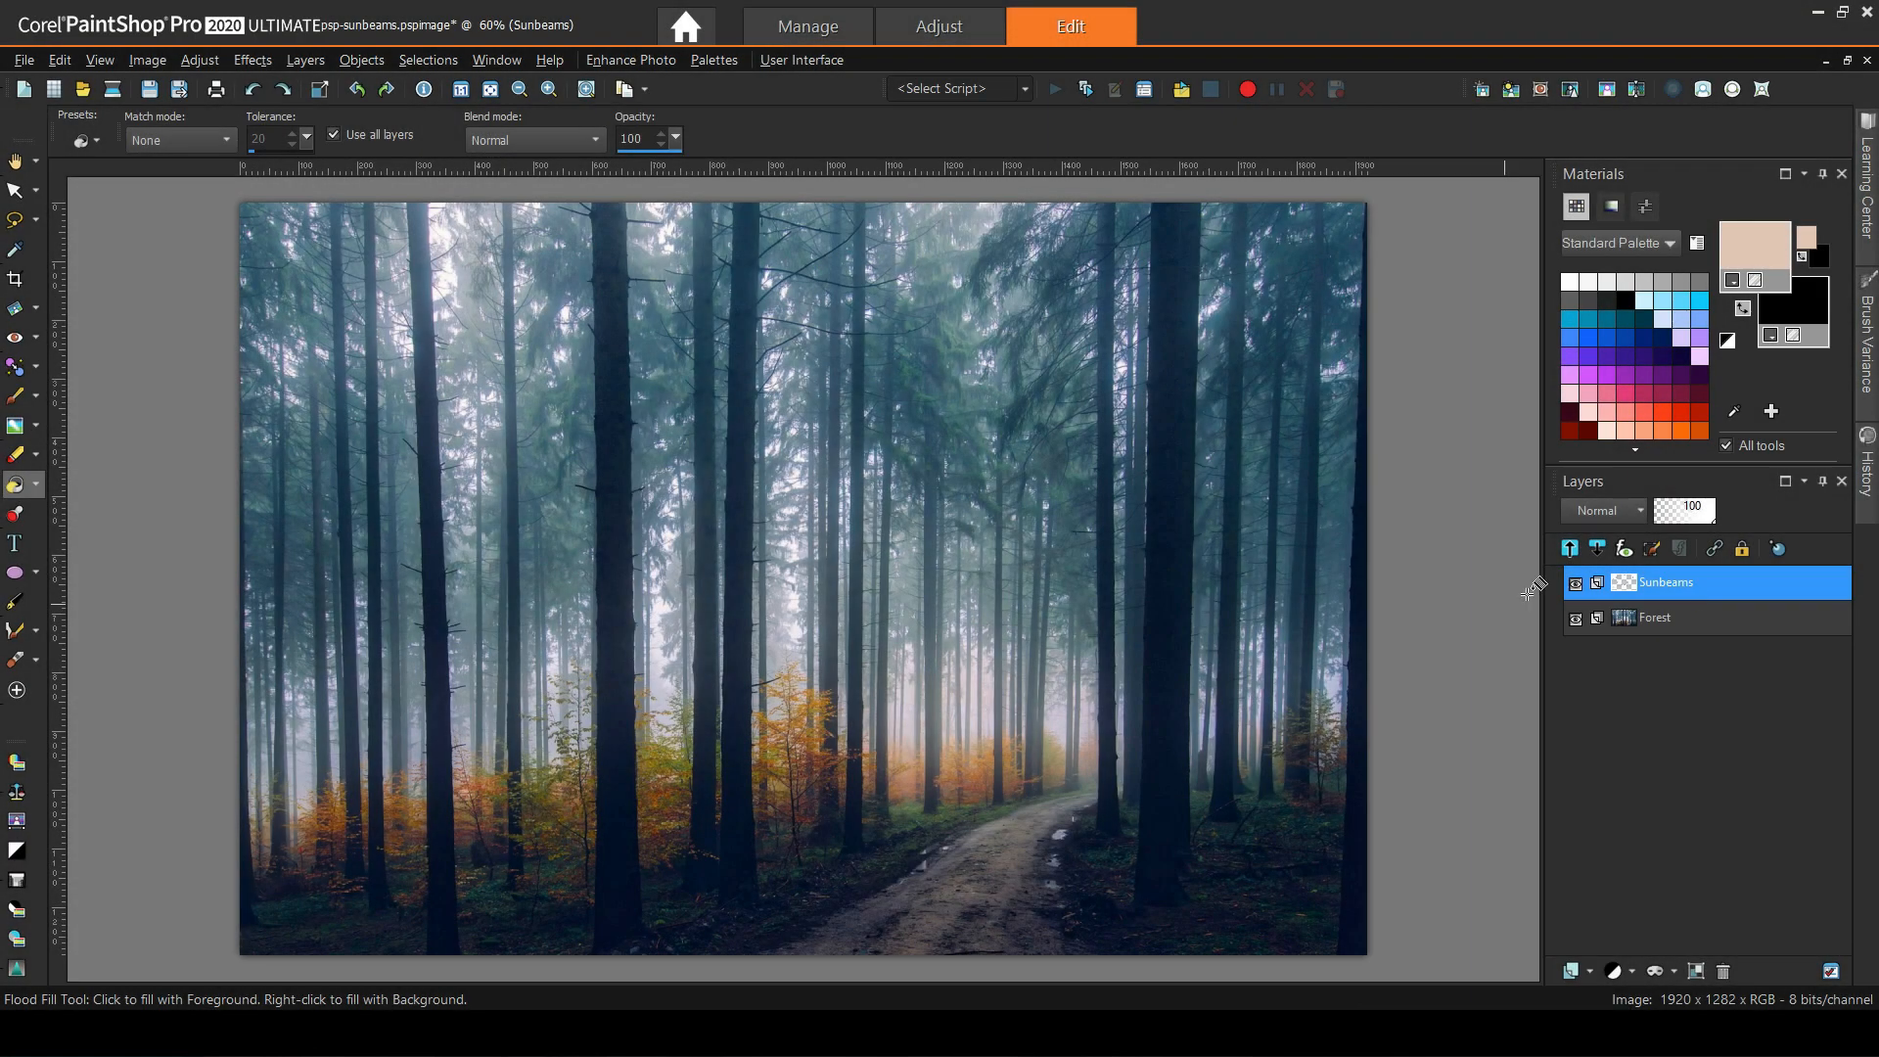
left_click(199, 60)
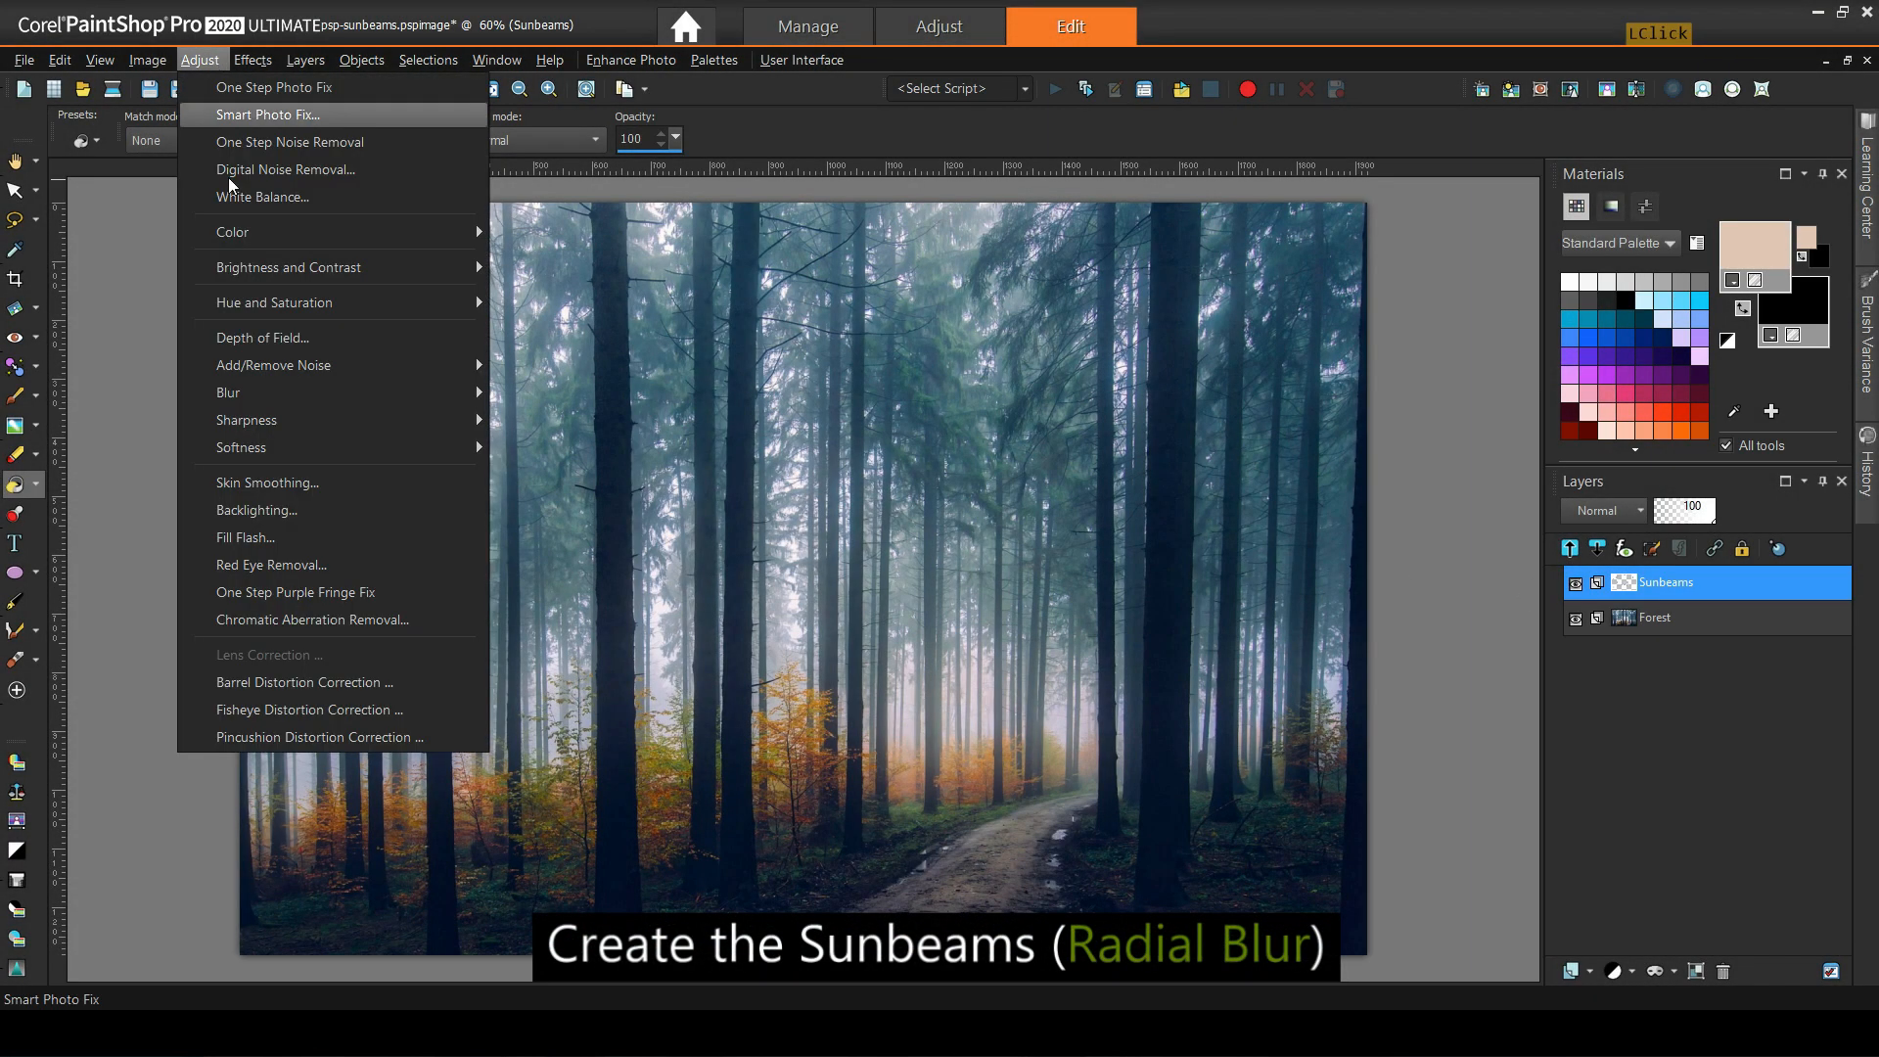
mouse_move(305, 391)
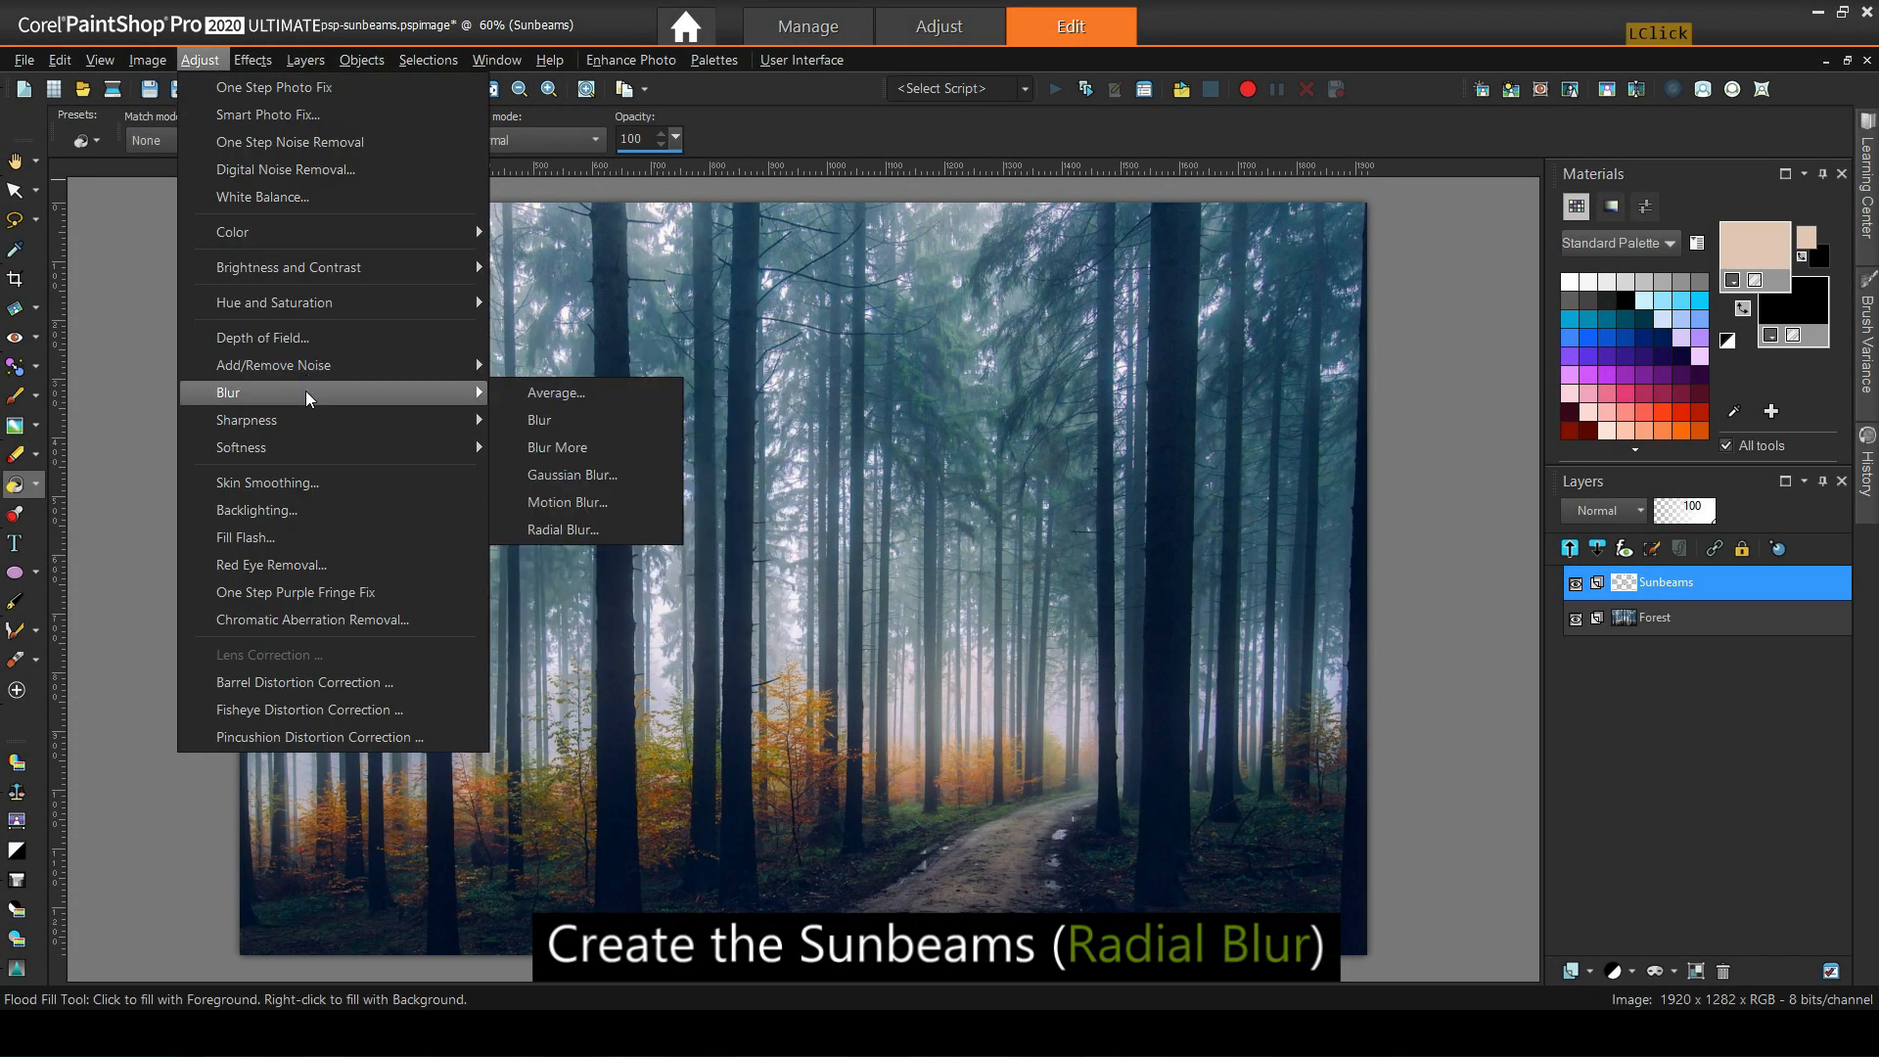
left_click(591, 529)
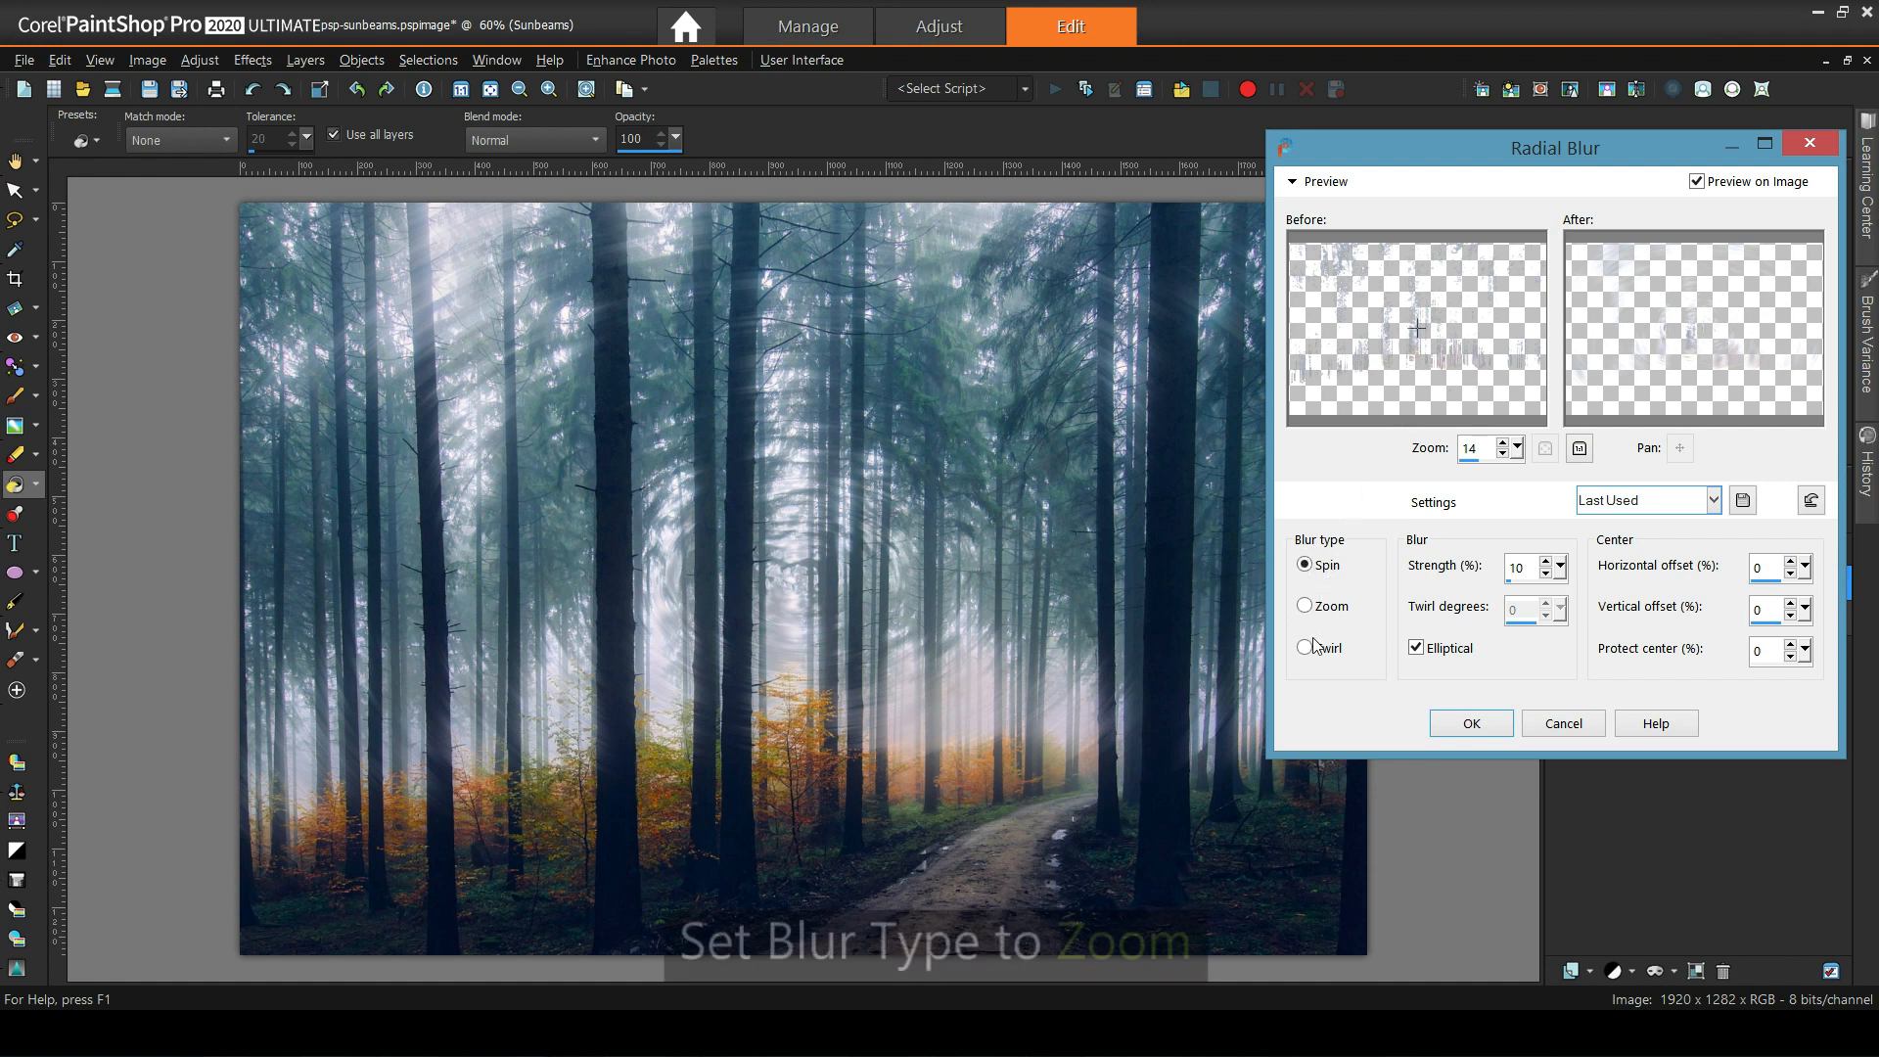
left_click(1331, 612)
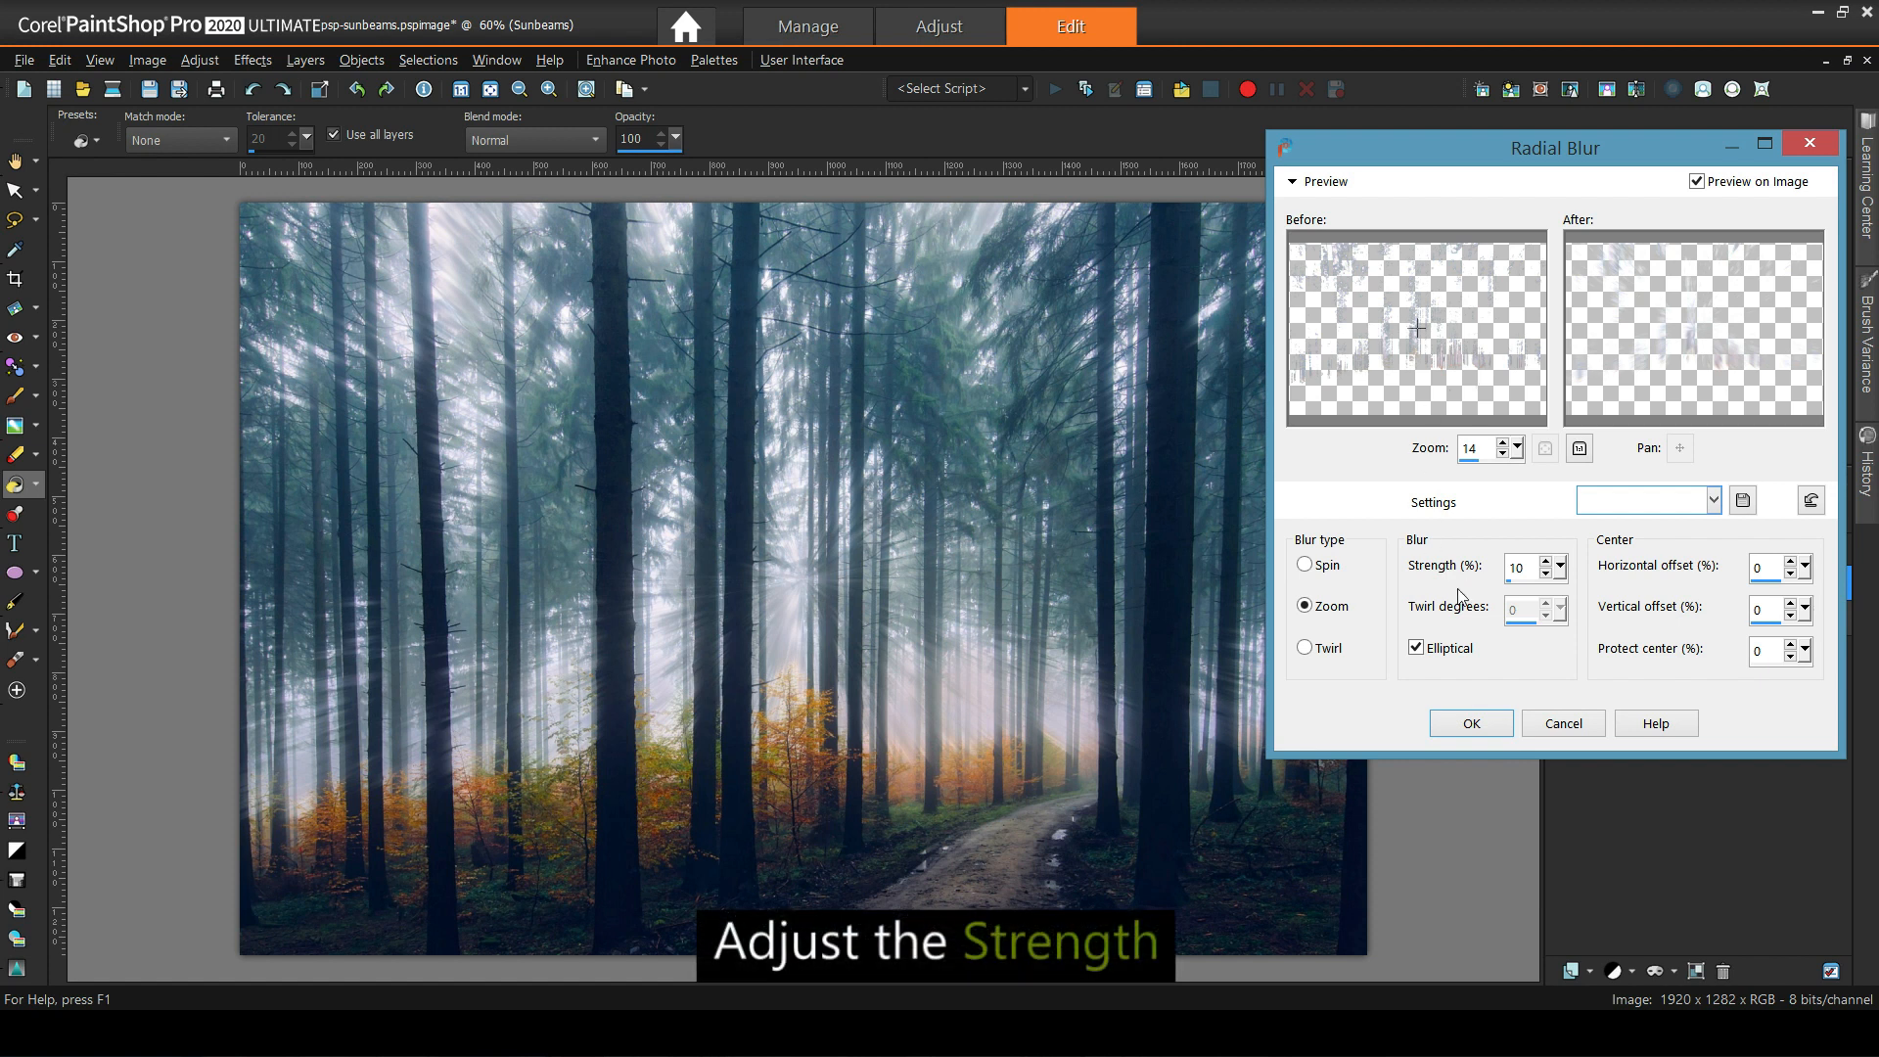
Try a radial blur strength of 45% with the protected centre at 32%.
left_click_drag(1558, 570, 1601, 607)
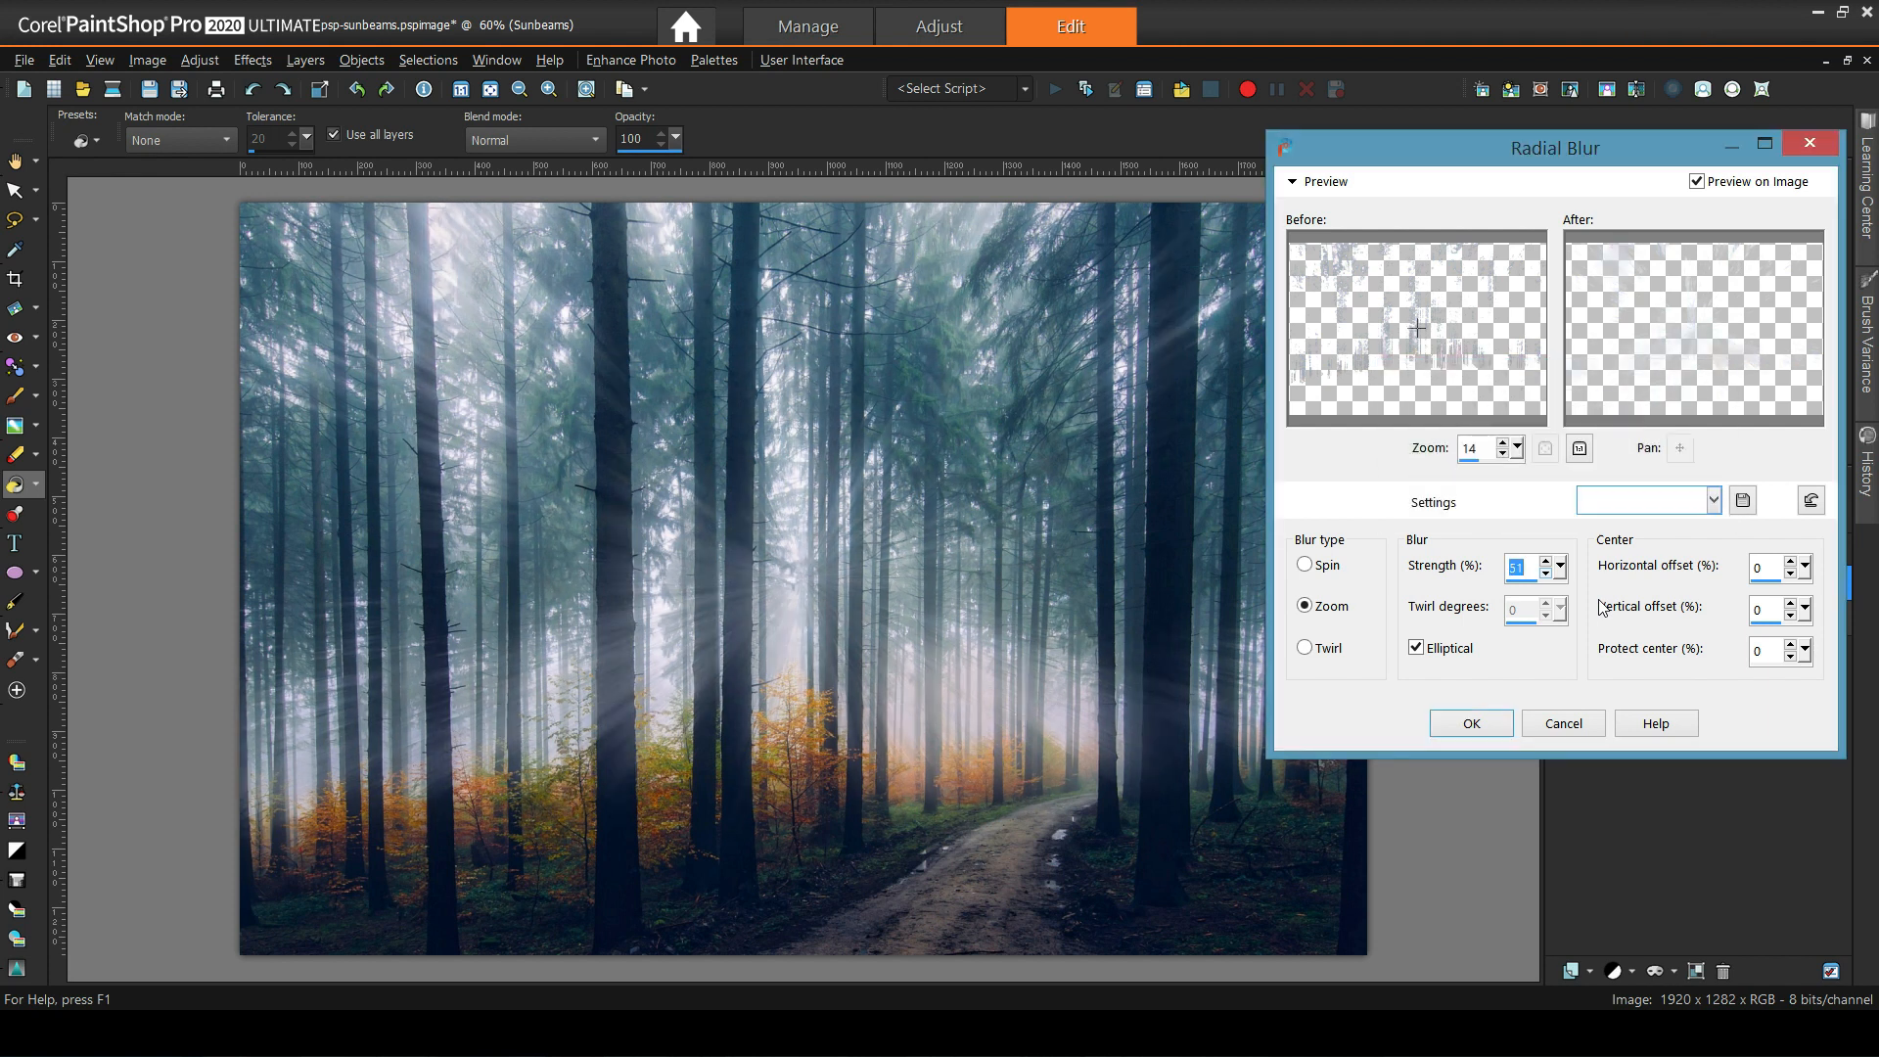
mouse_move(1417, 147)
left_mouse_down()
mouse_move(1394, 141)
mouse_move(1432, 138)
left_mouse_up()
left_click_drag(1575, 561, 1594, 590)
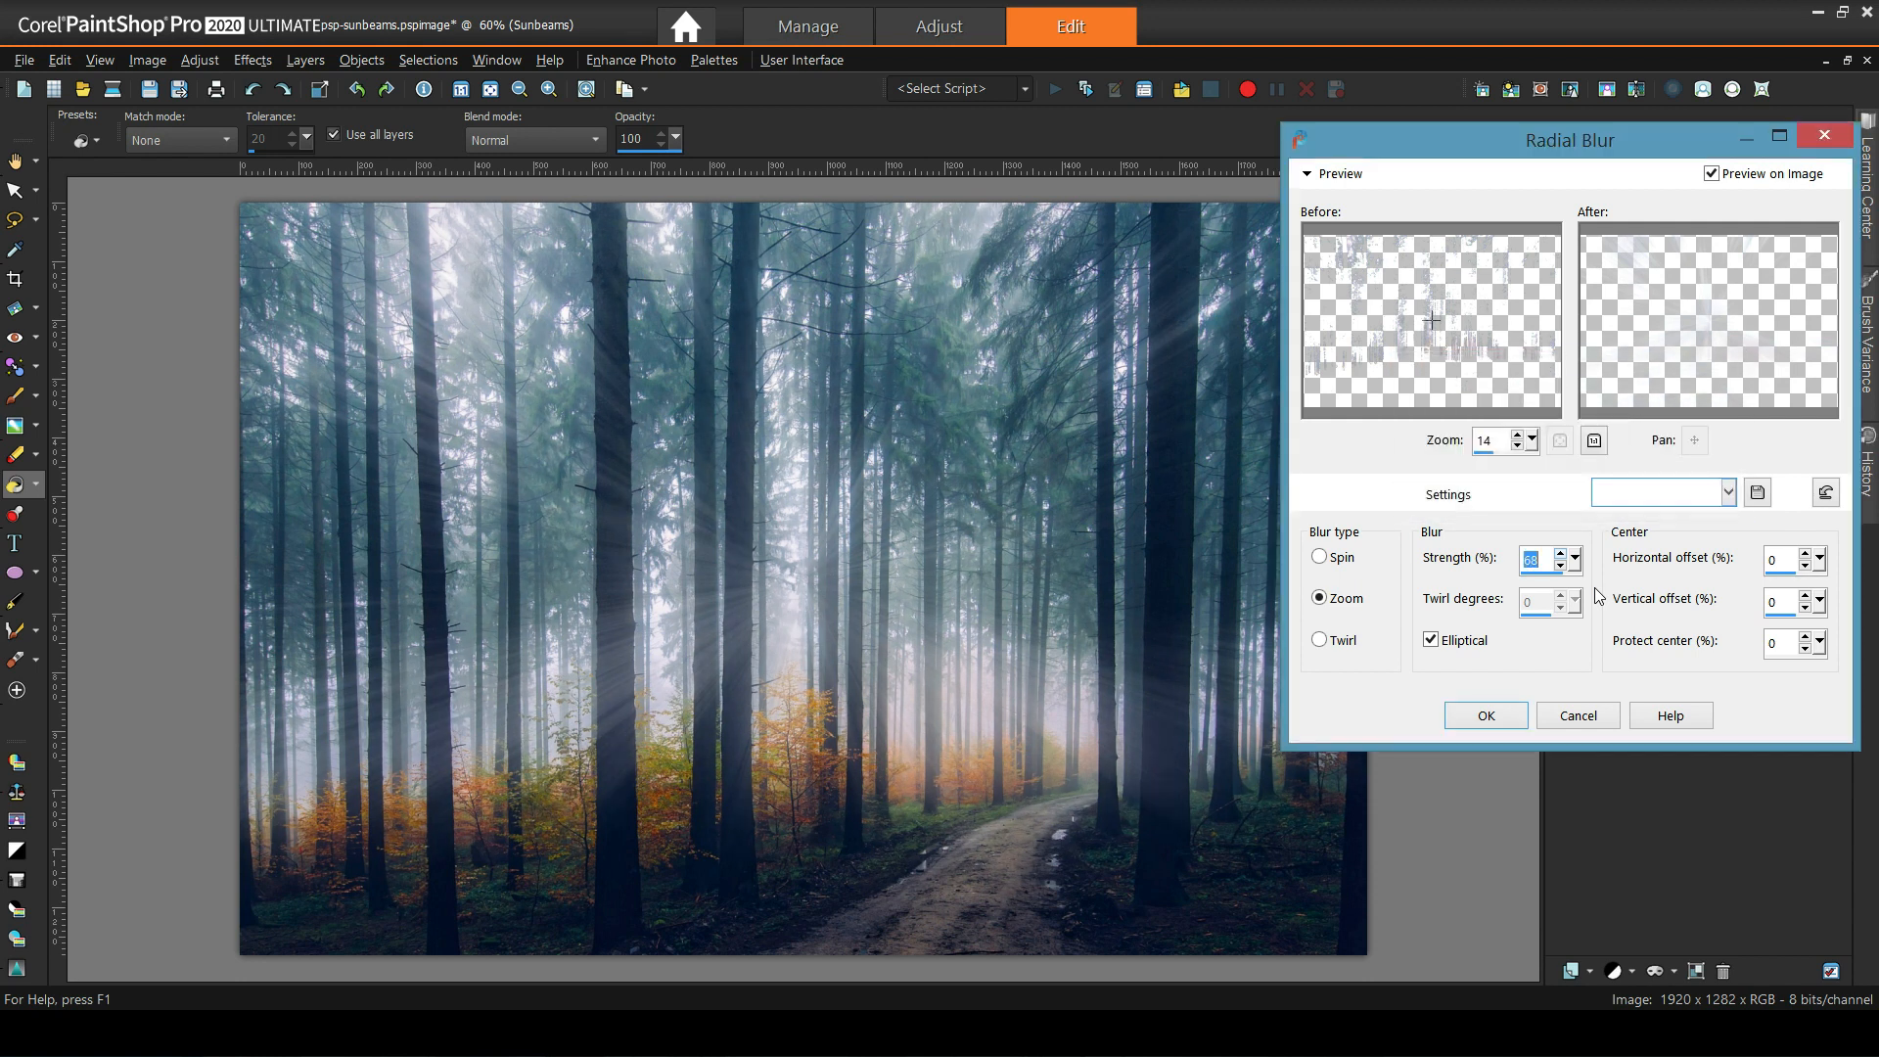
left_click_drag(1575, 561, 1524, 587)
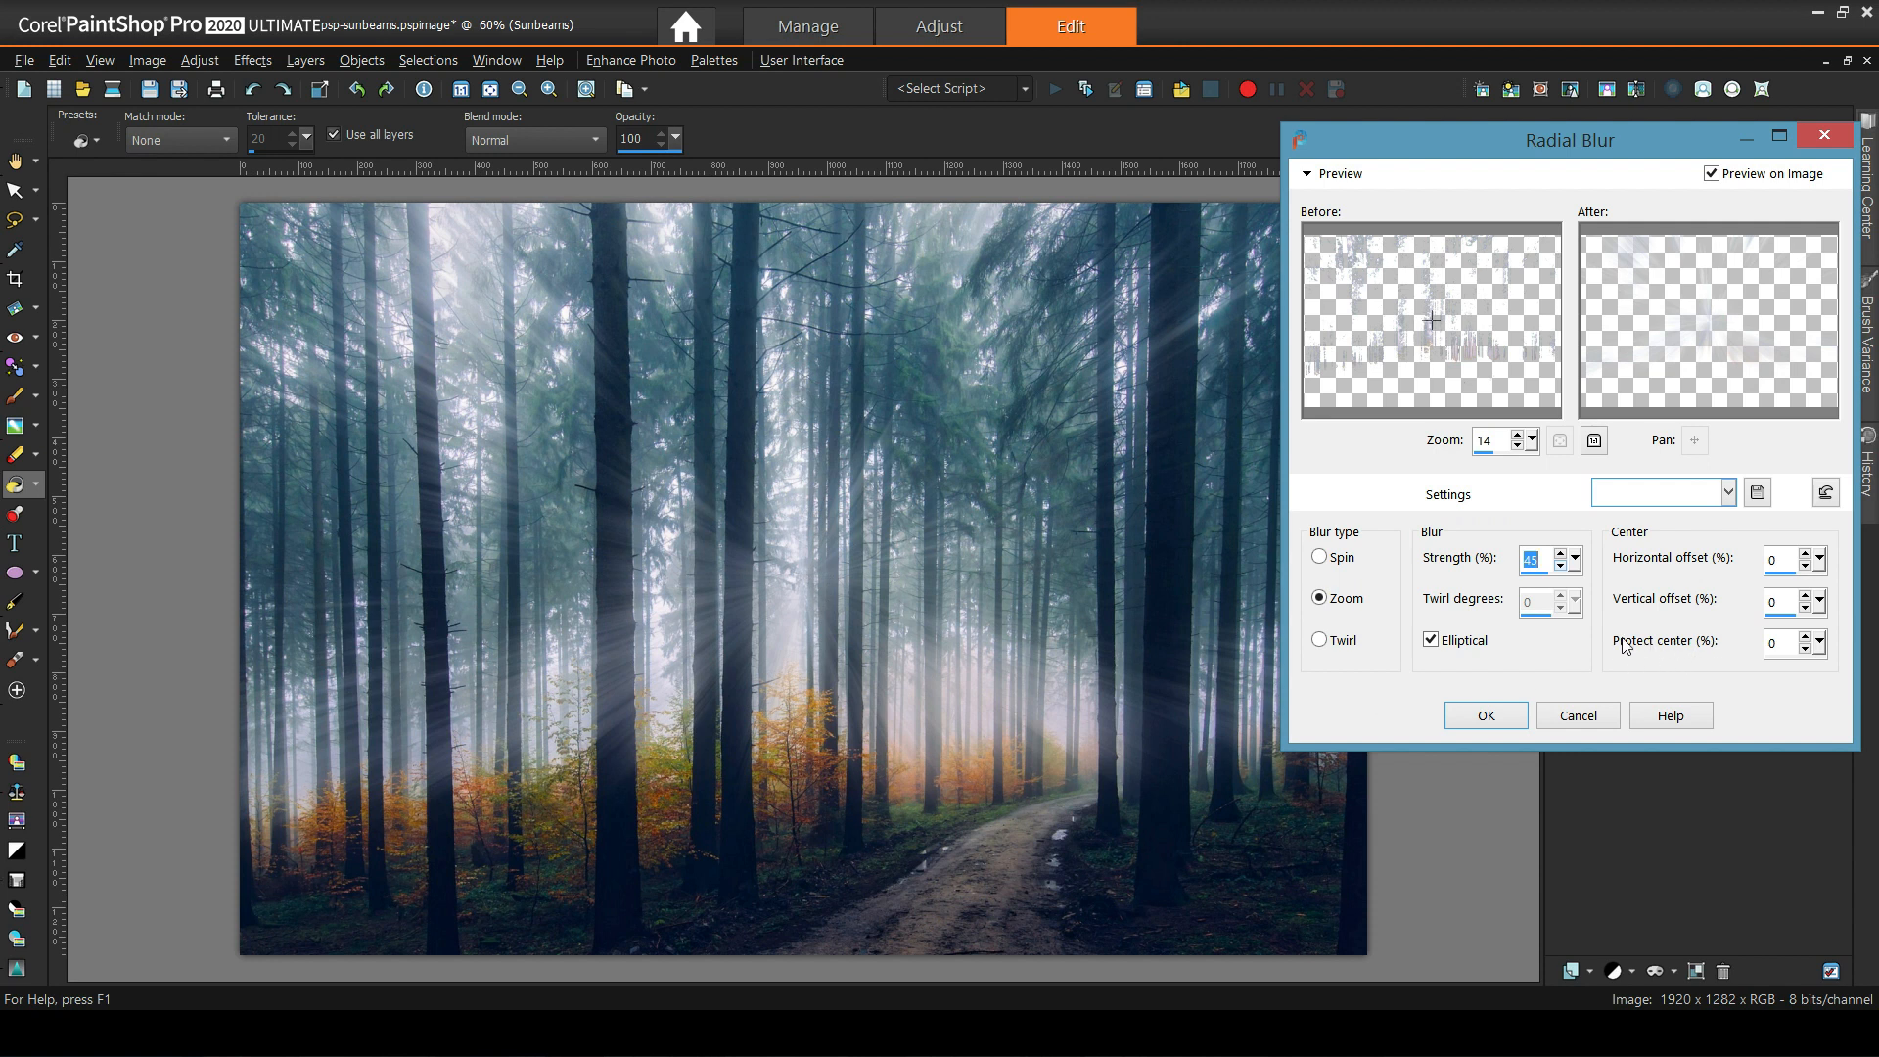
left_click_drag(1819, 646, 1874, 671)
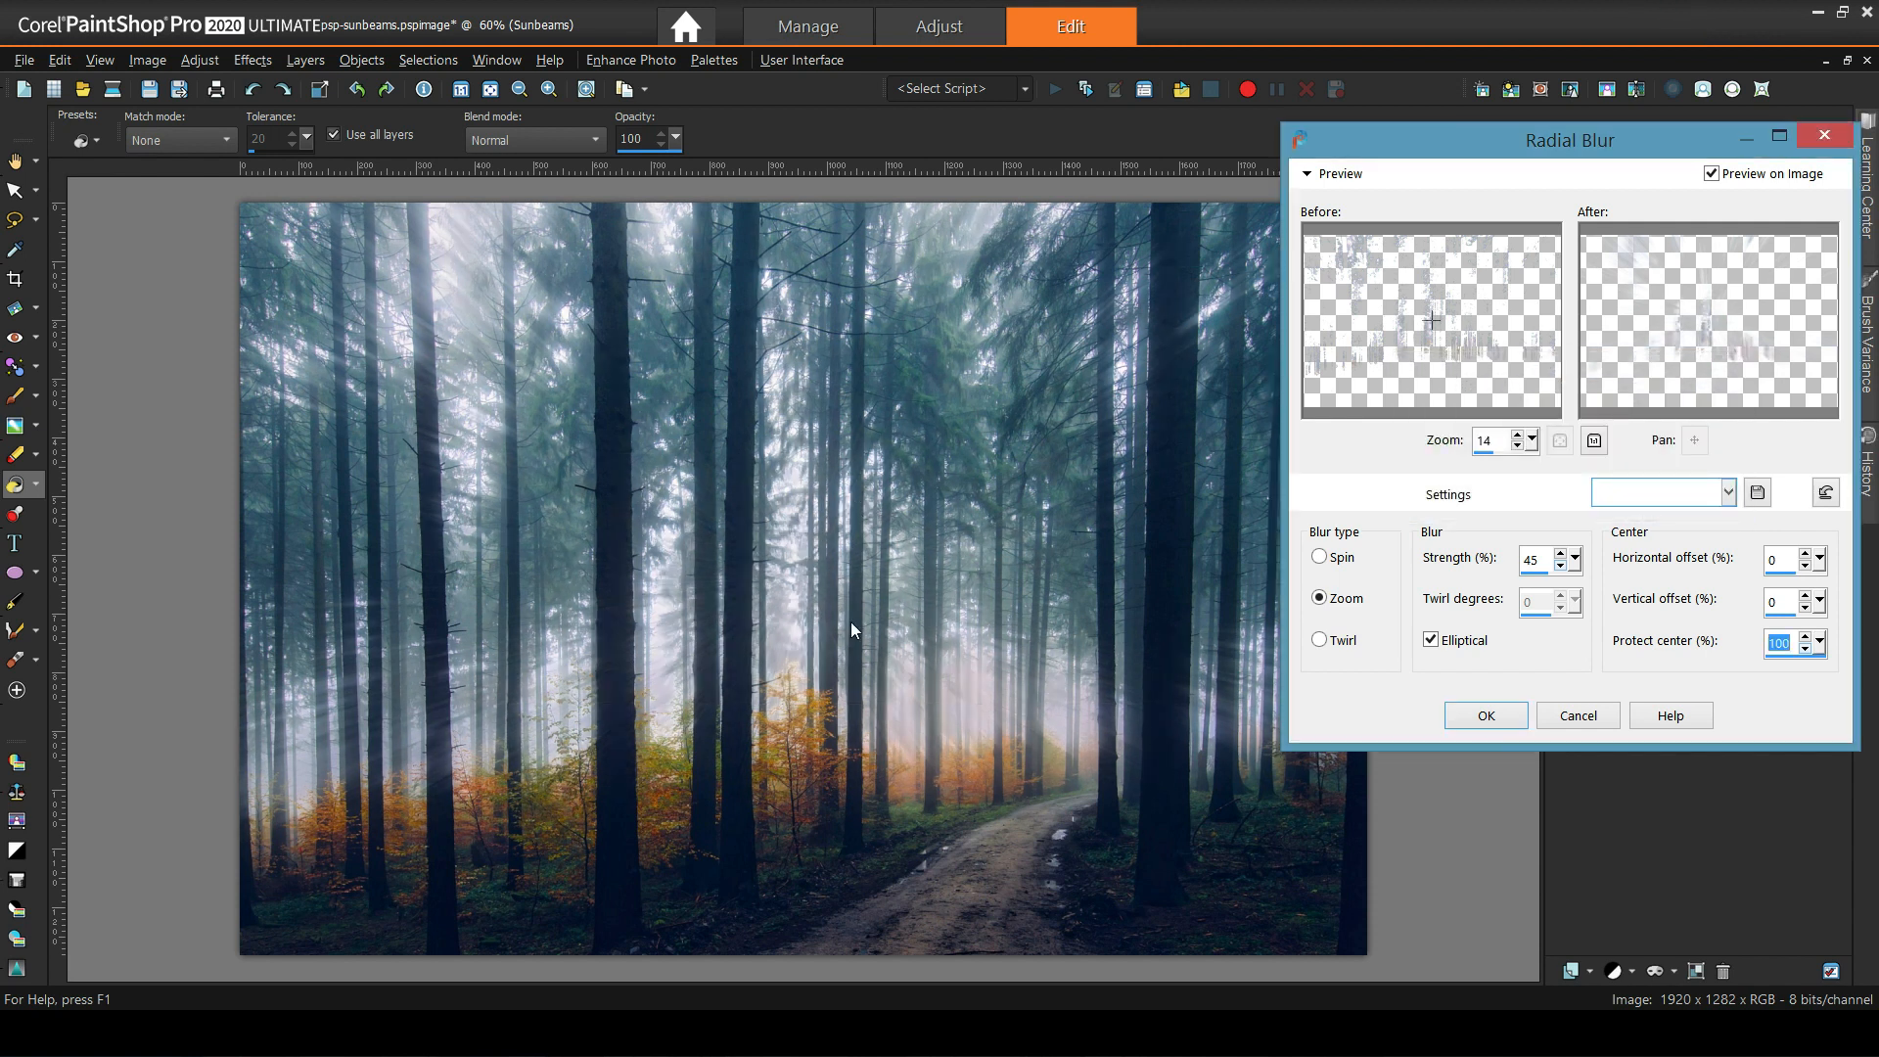
left_click(1783, 655)
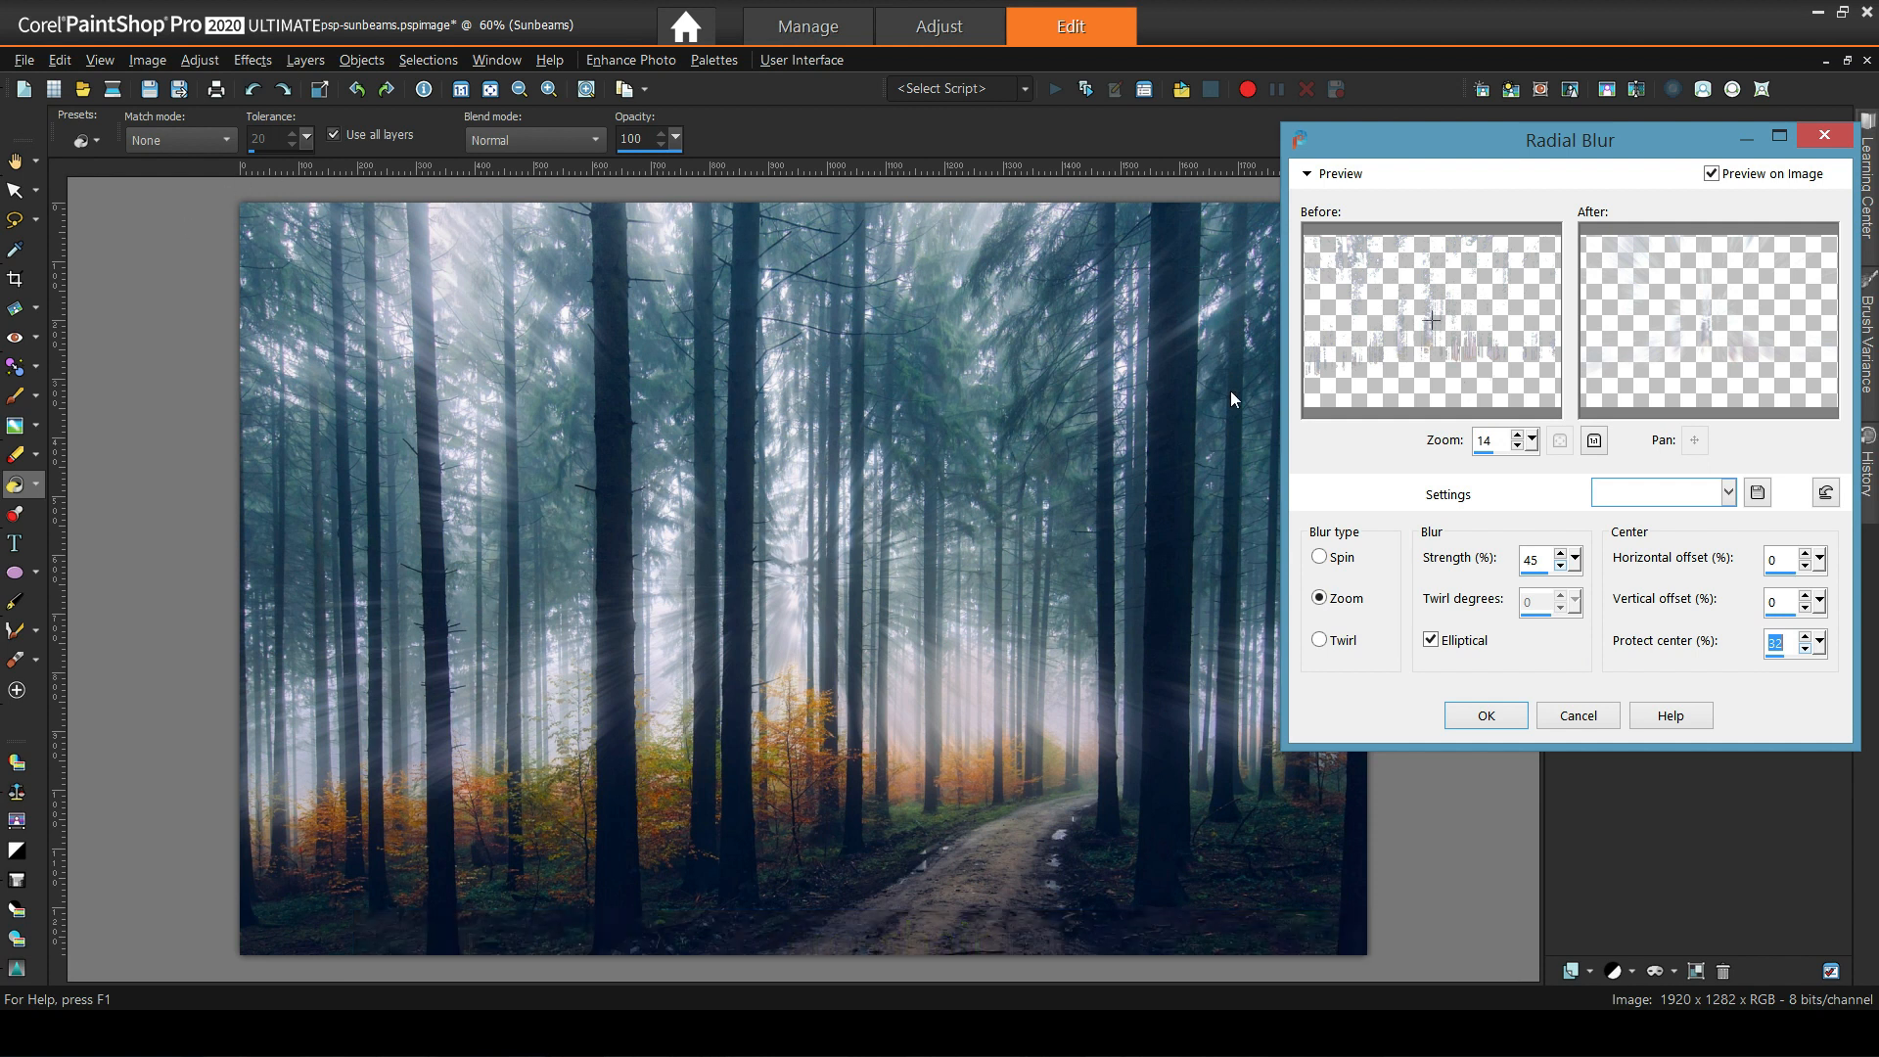
Apply the radial blur with horizontal and vertical offsets of -100%, 76% strength and 0% protected centre.
left_click_drag(1433, 318, 1375, 292)
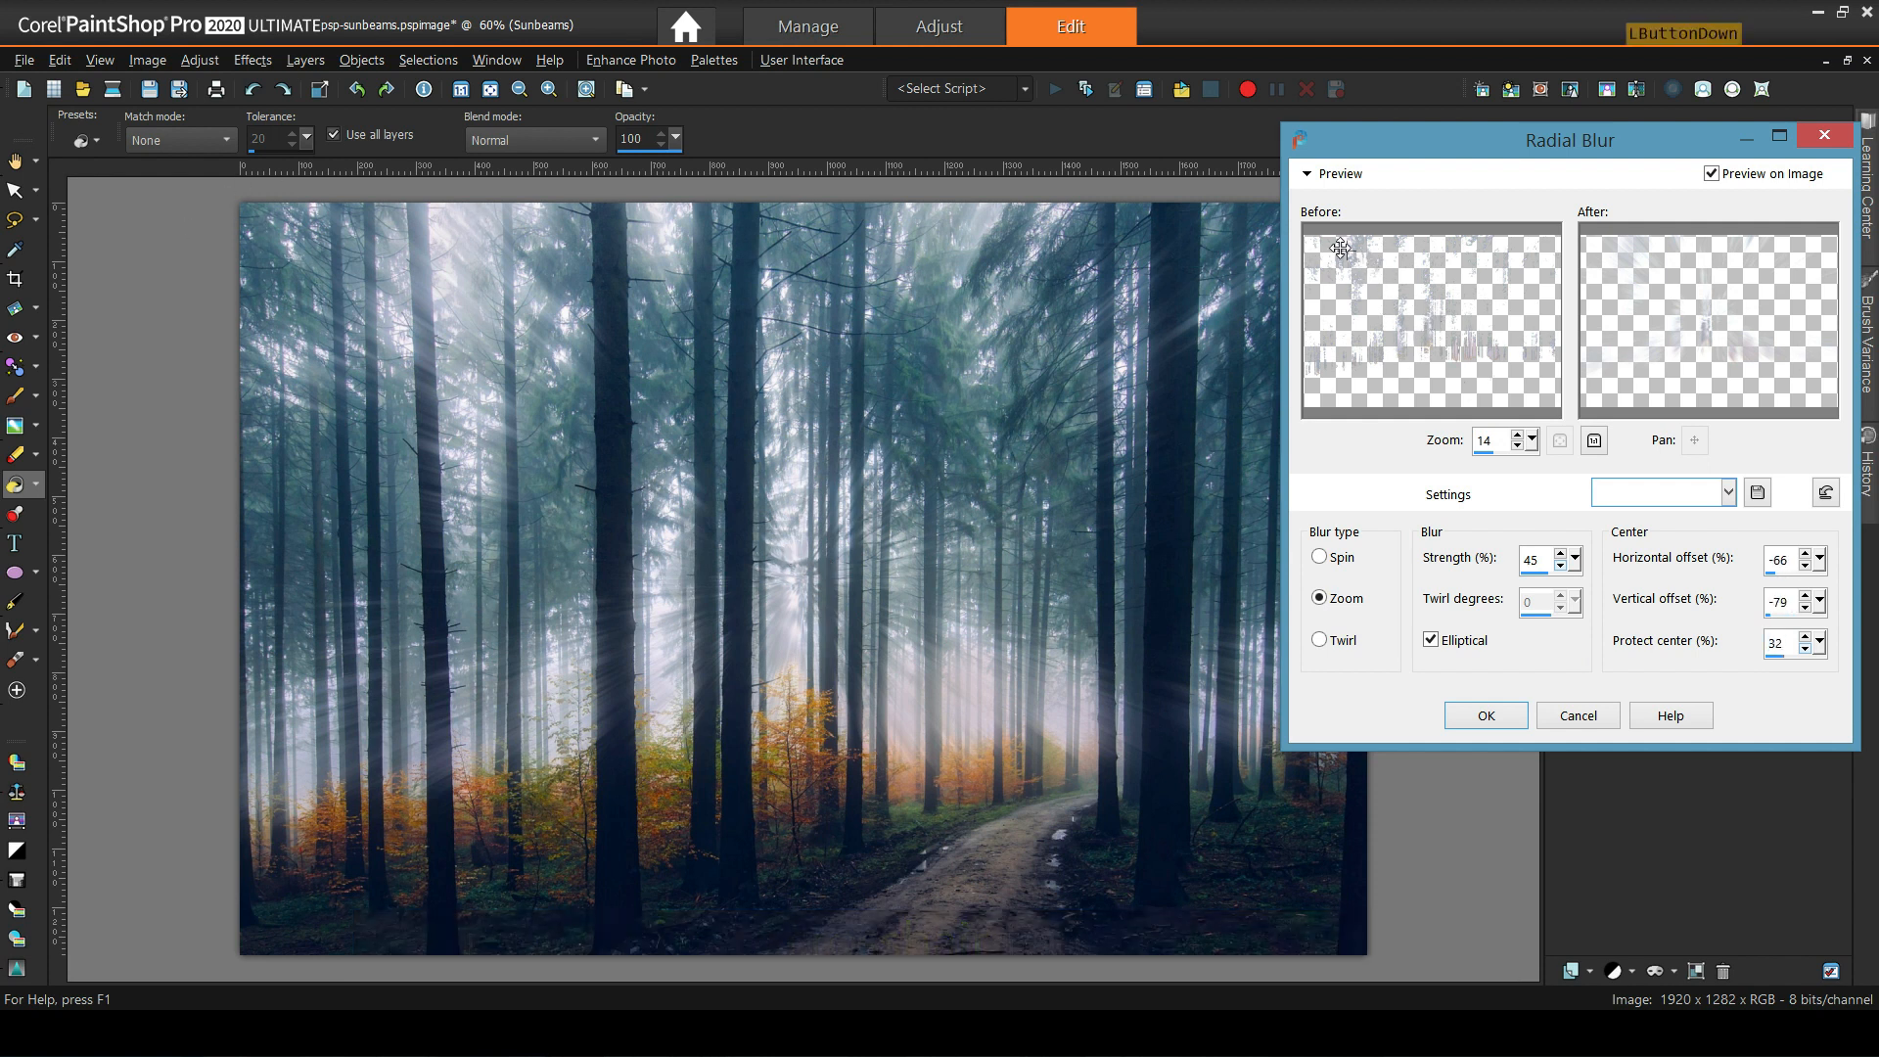
left_click_drag(1306, 235, 1304, 234)
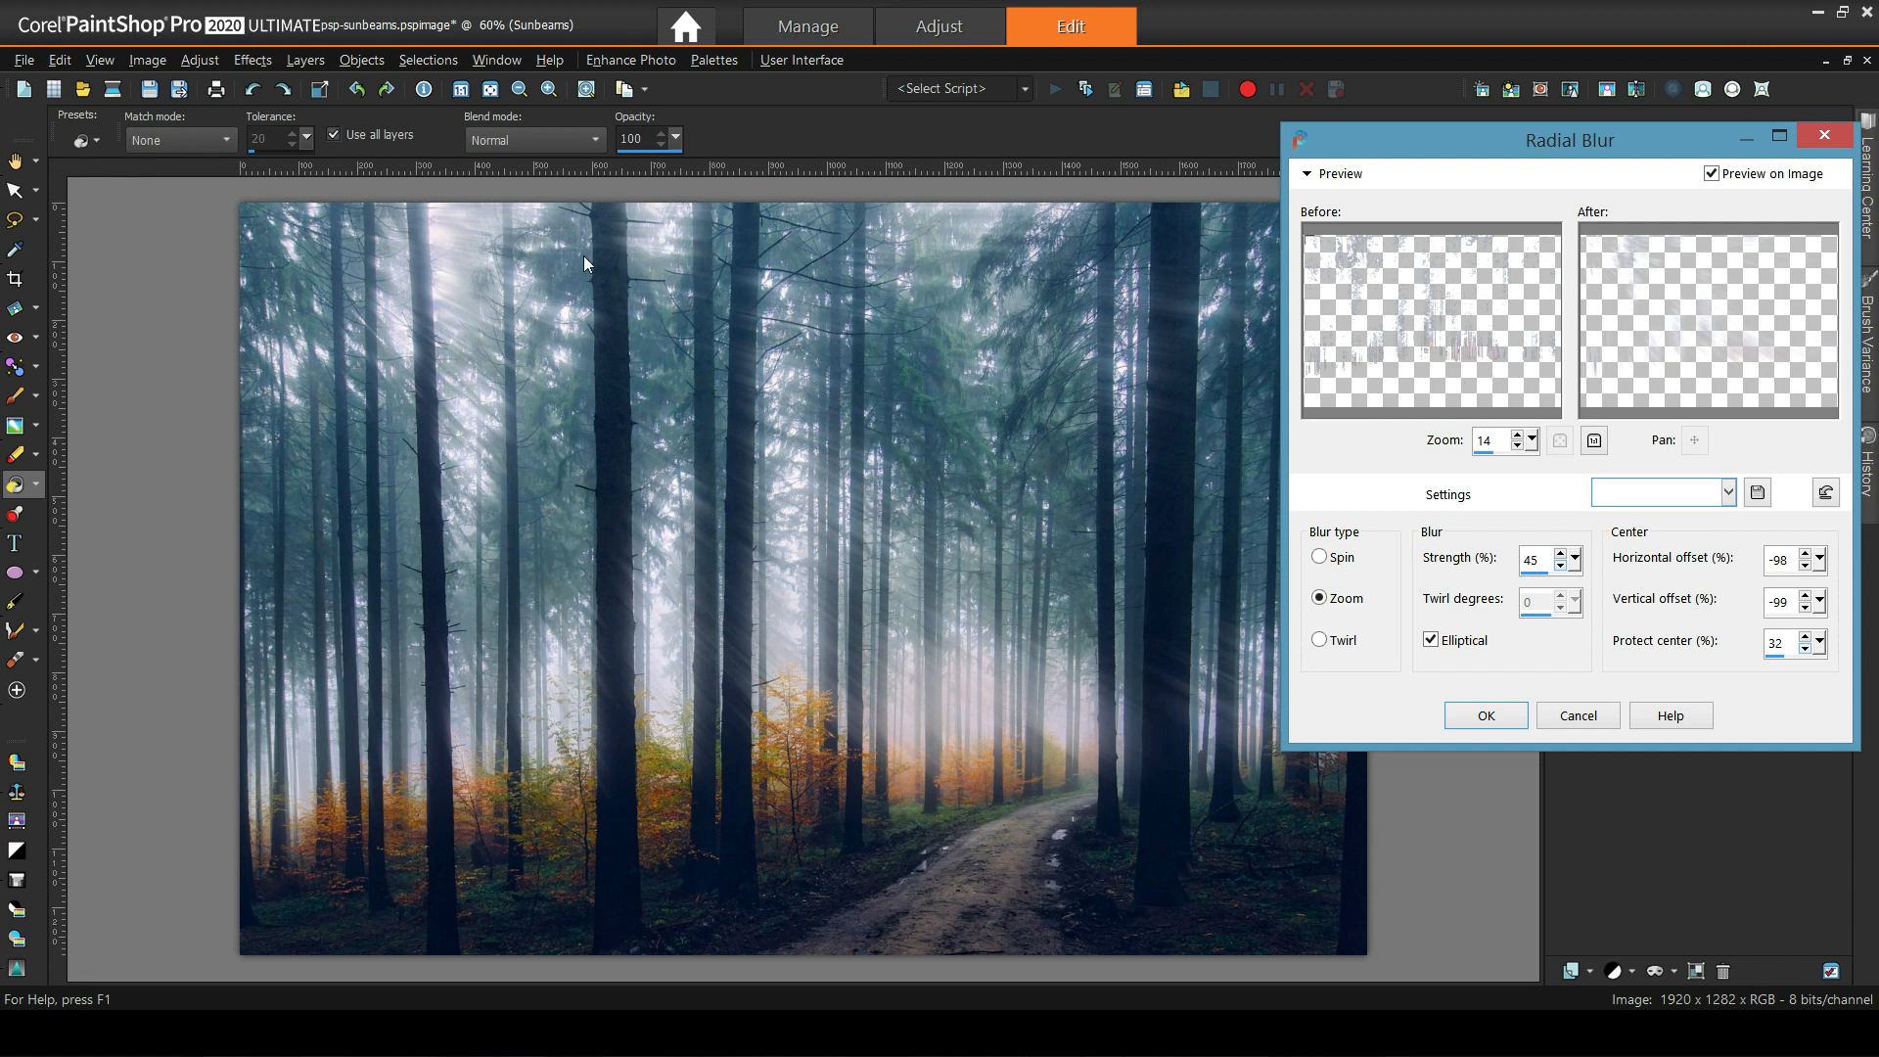
mouse_move(1305, 236)
left_mouse_down()
mouse_move(1318, 312)
mouse_move(1308, 231)
left_mouse_up()
left_click_drag(1820, 643, 1776, 673)
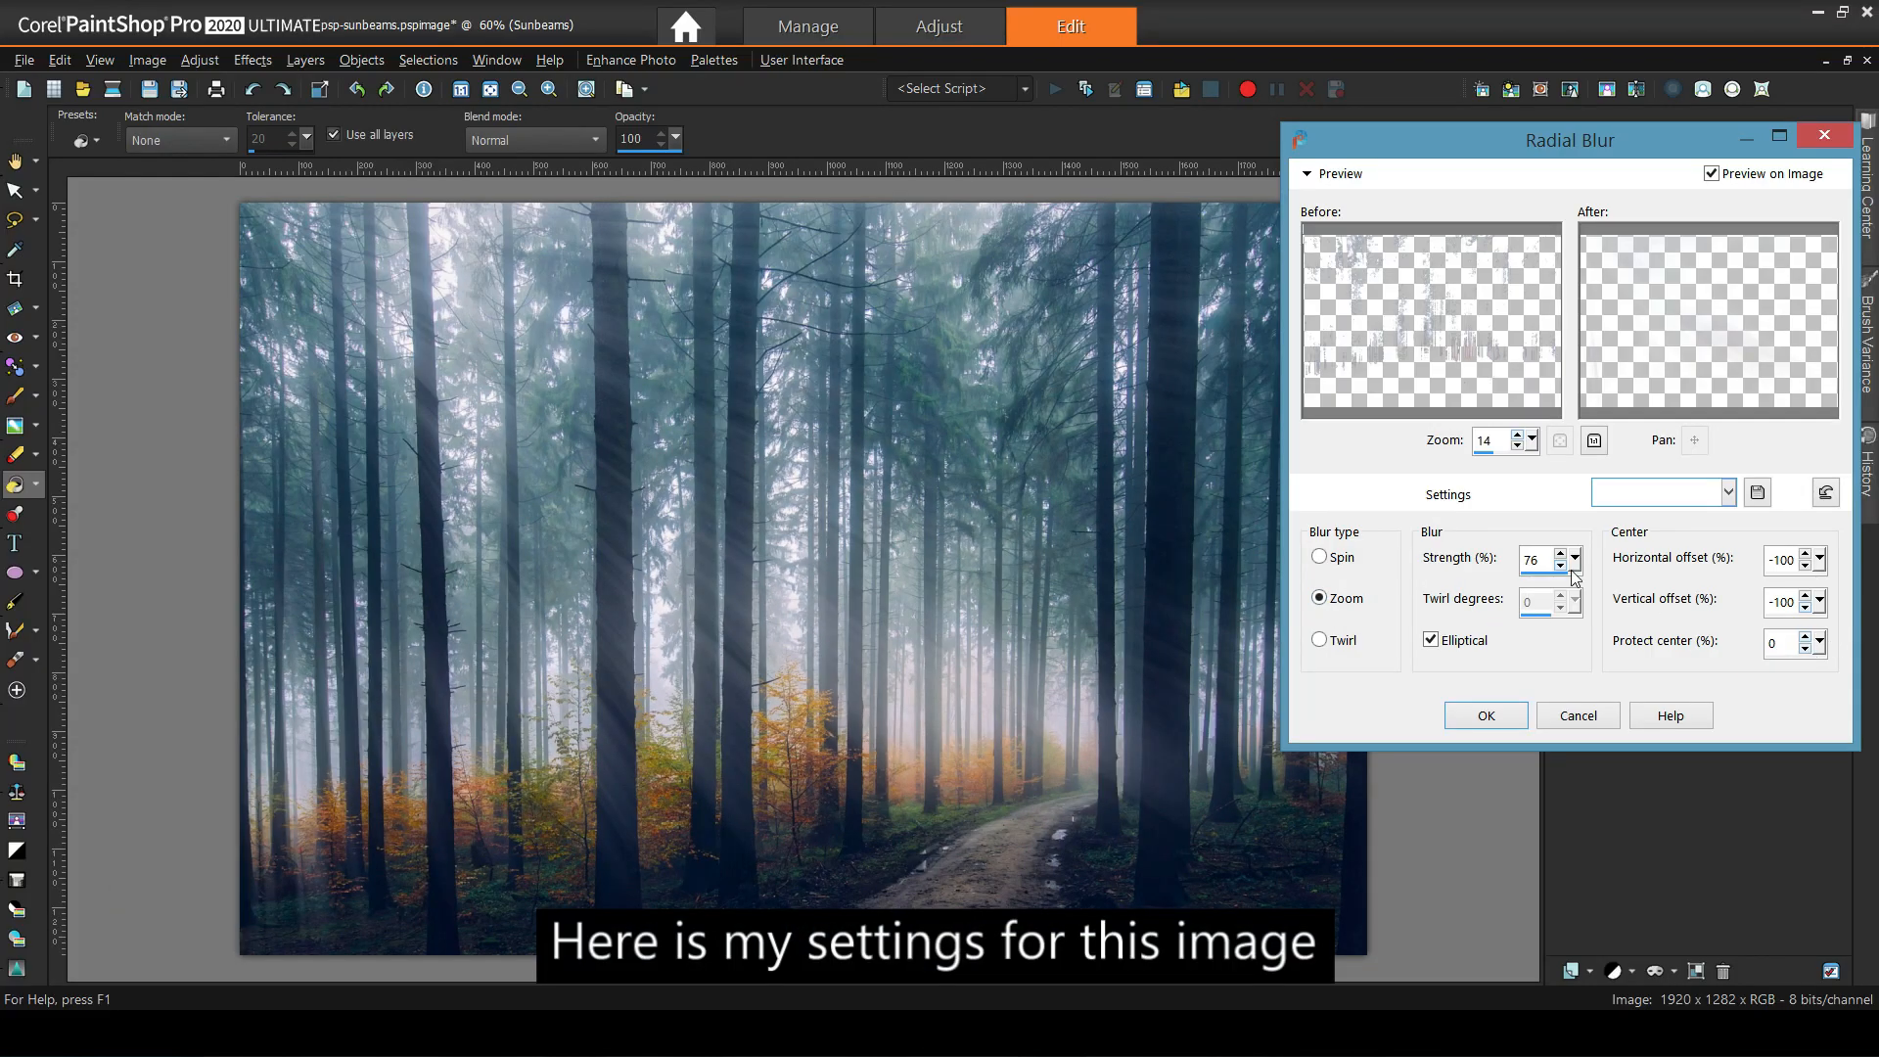
left_click(1486, 715)
Enlarge the Sunbeams layer proportionally to about 117% and shift it about 32 pixels left and 27 pixels up.
left_click(14, 190)
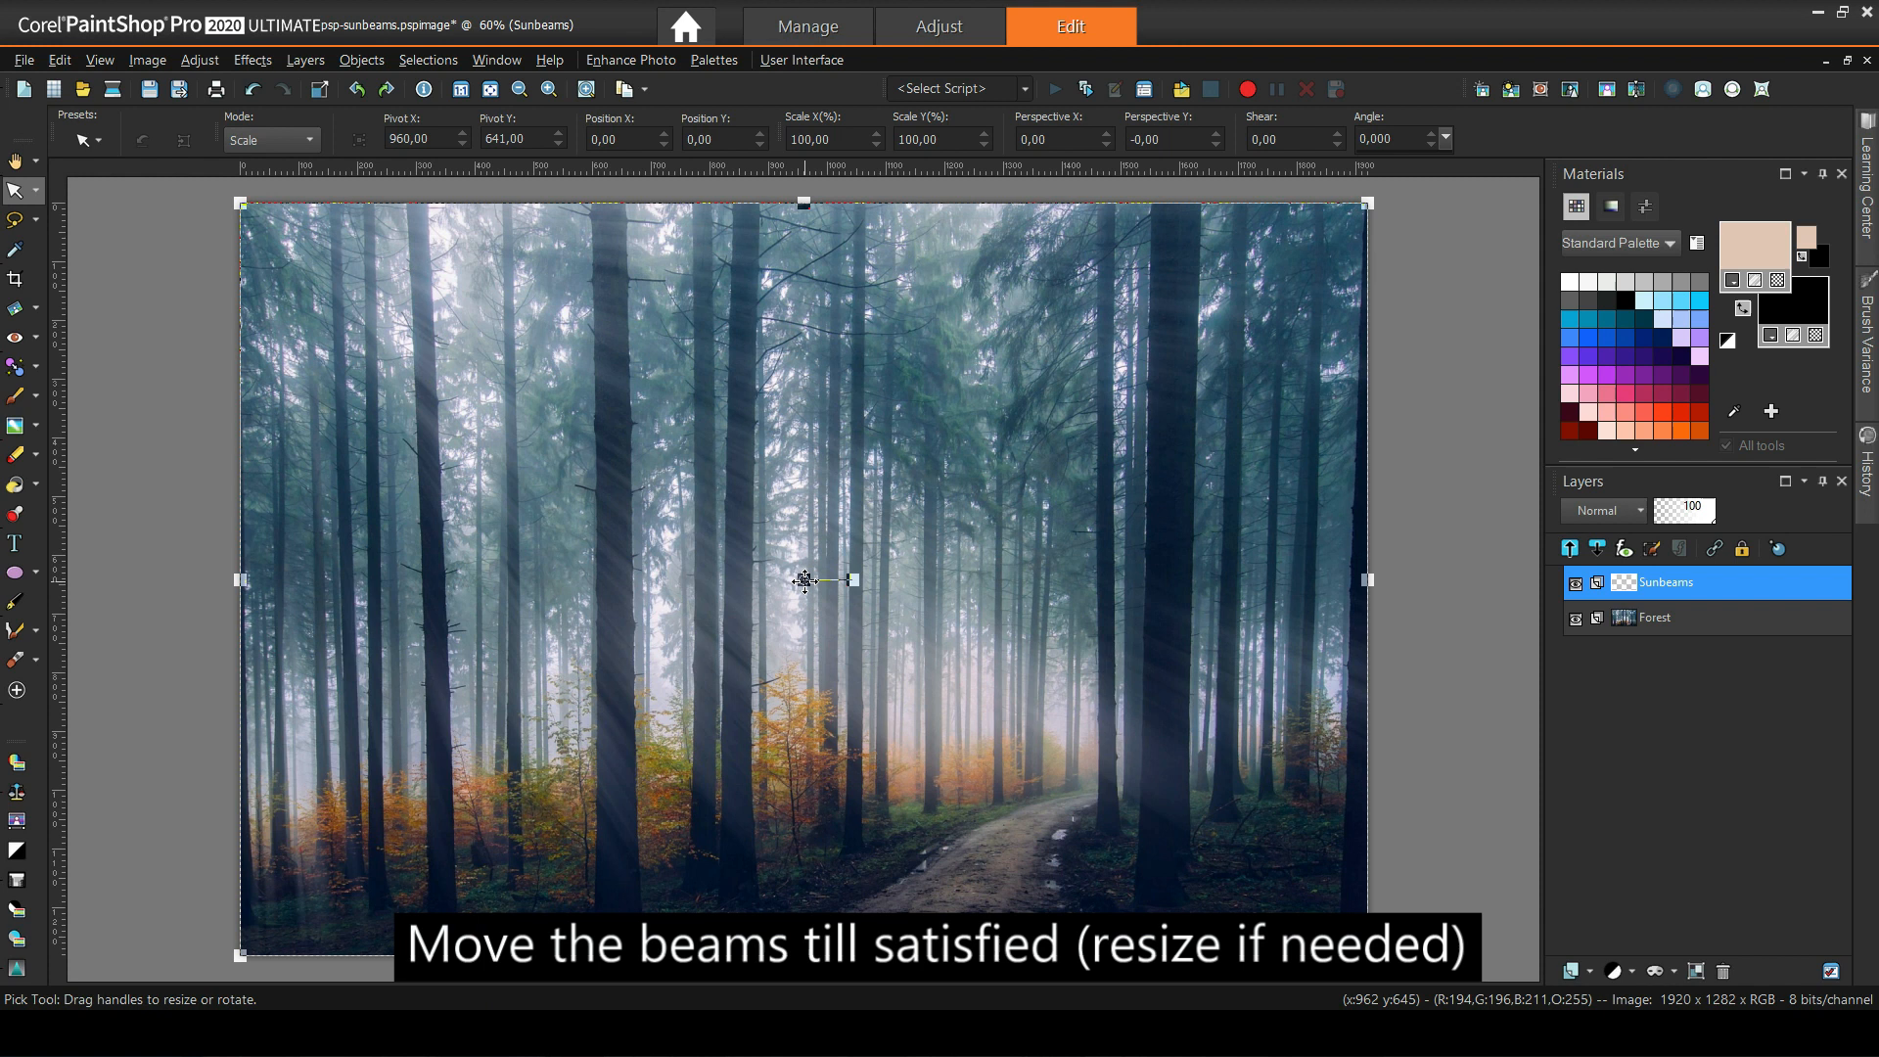
scroll(1104, 492, "down", 2)
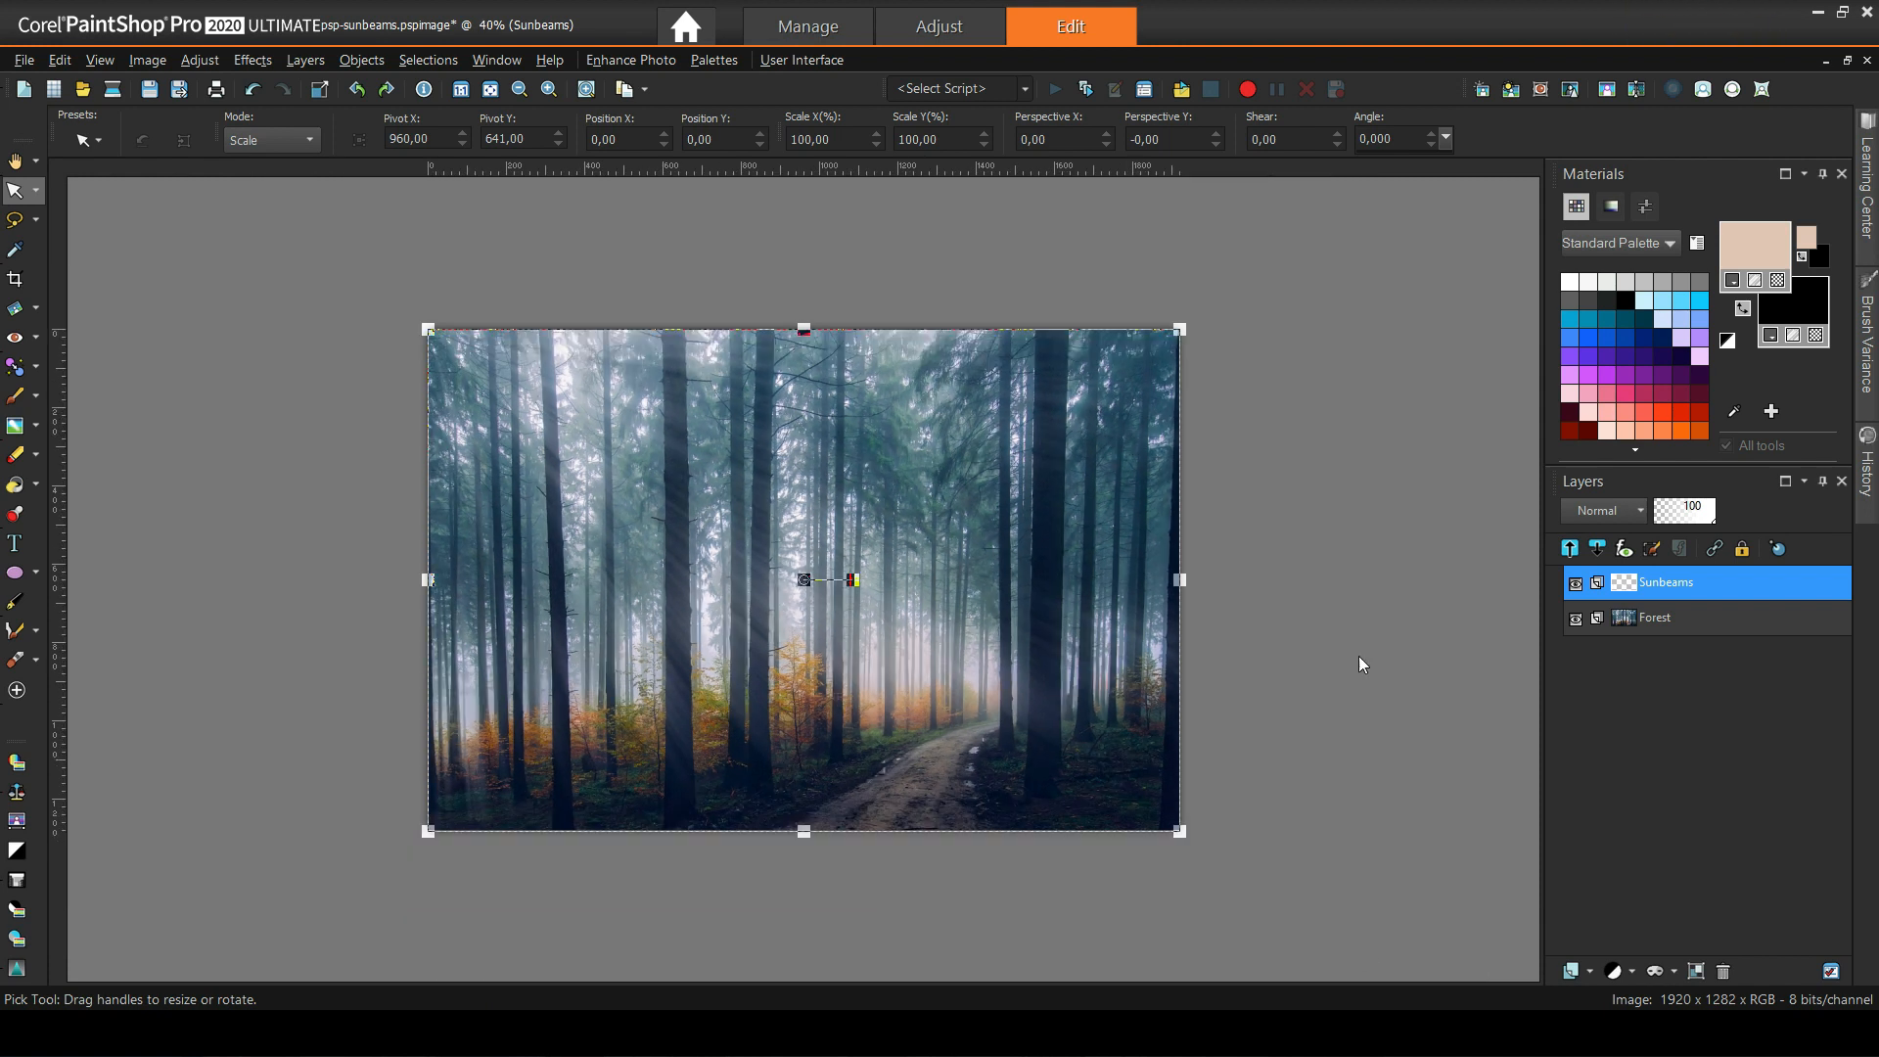
left_click_drag(1180, 829, 1294, 943)
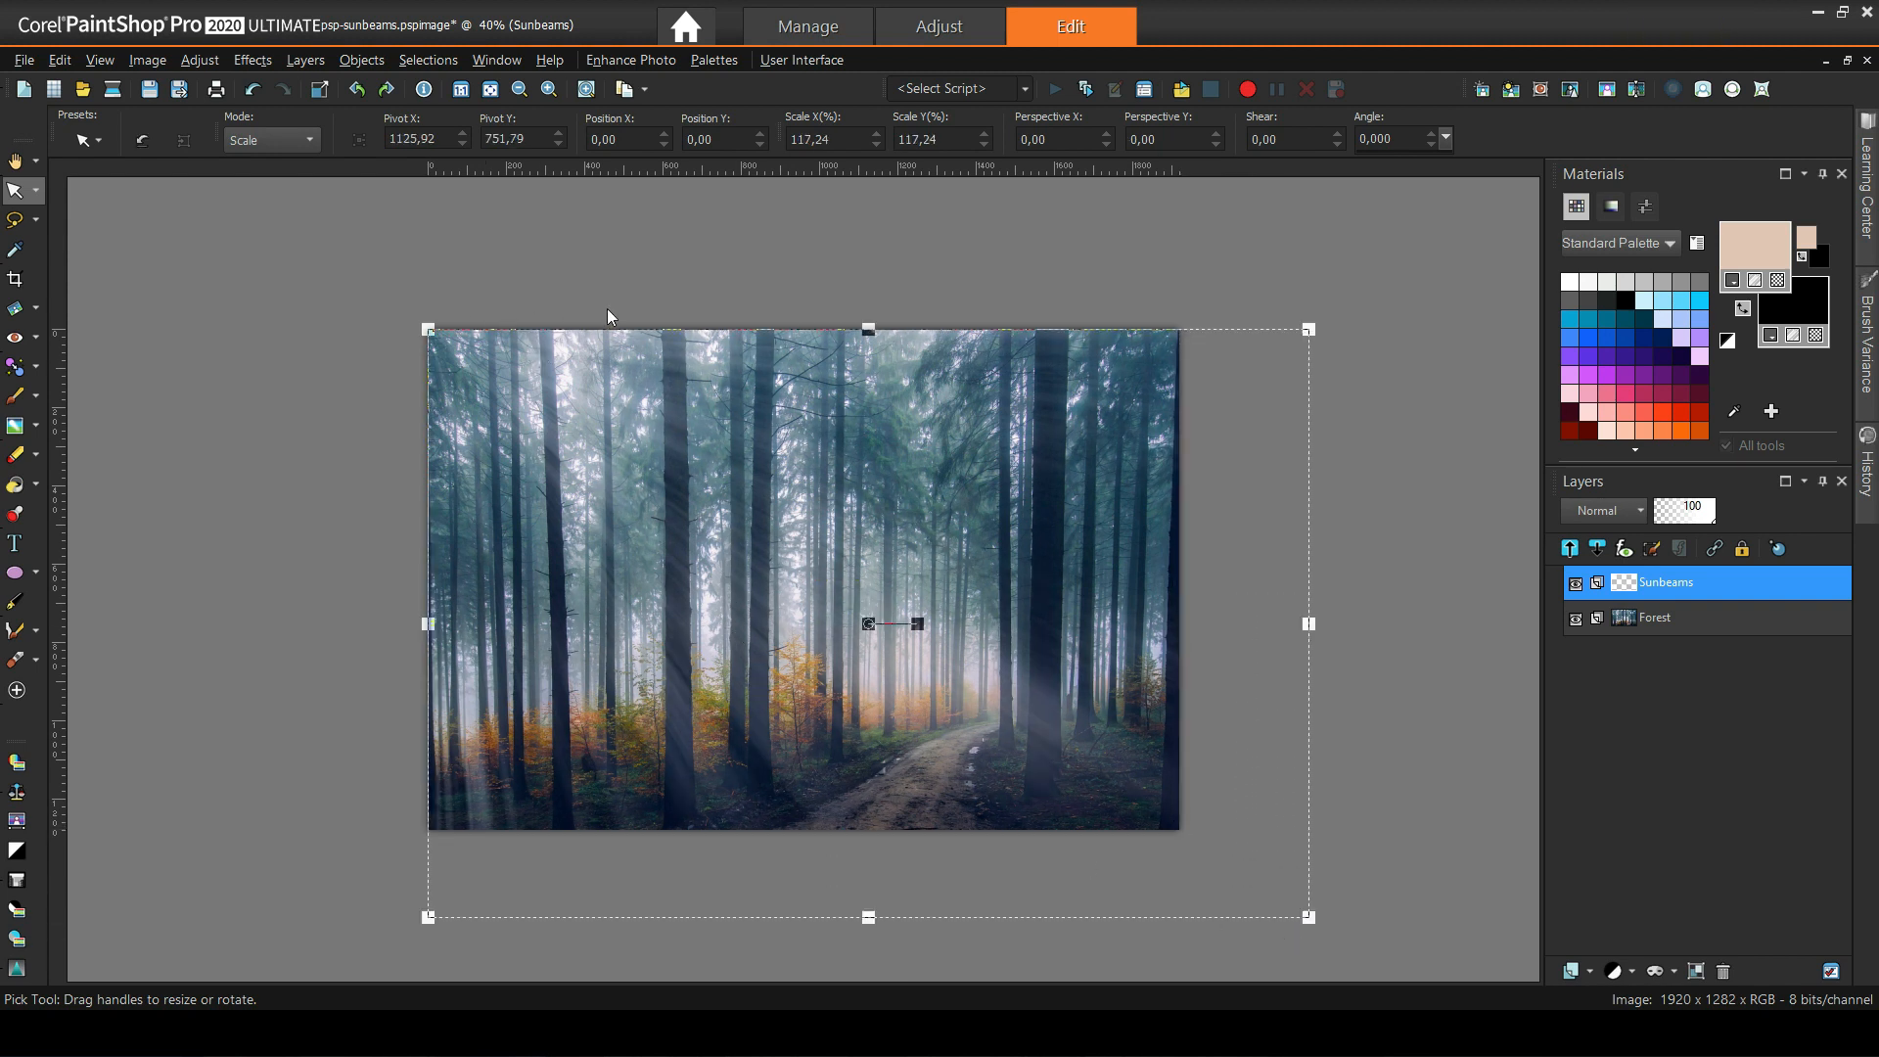
mouse_move(868, 623)
left_mouse_down()
mouse_move(817, 624)
mouse_move(780, 595)
mouse_move(868, 622)
mouse_move(856, 613)
left_mouse_up()
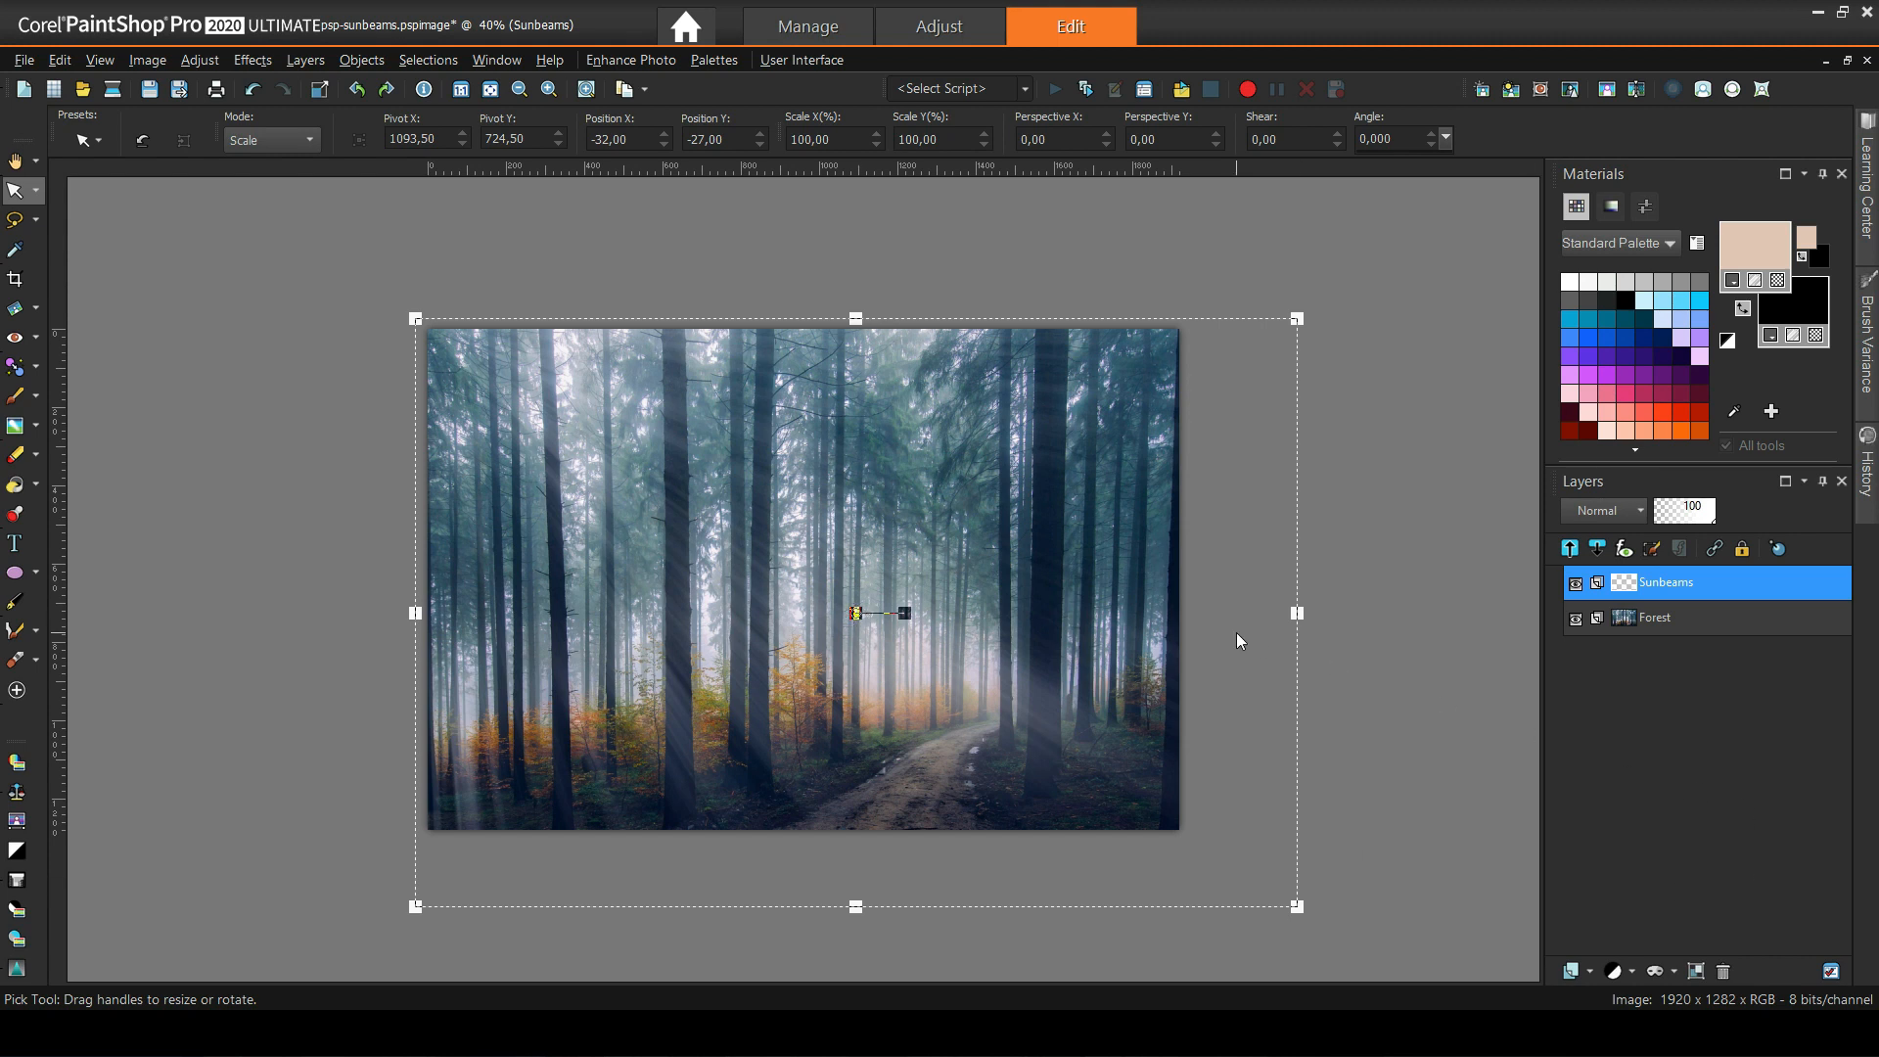
Duplicate the Sunbeams layer and name the copy "Sunbeams (Gaussian blured)".
left_click(1599, 587)
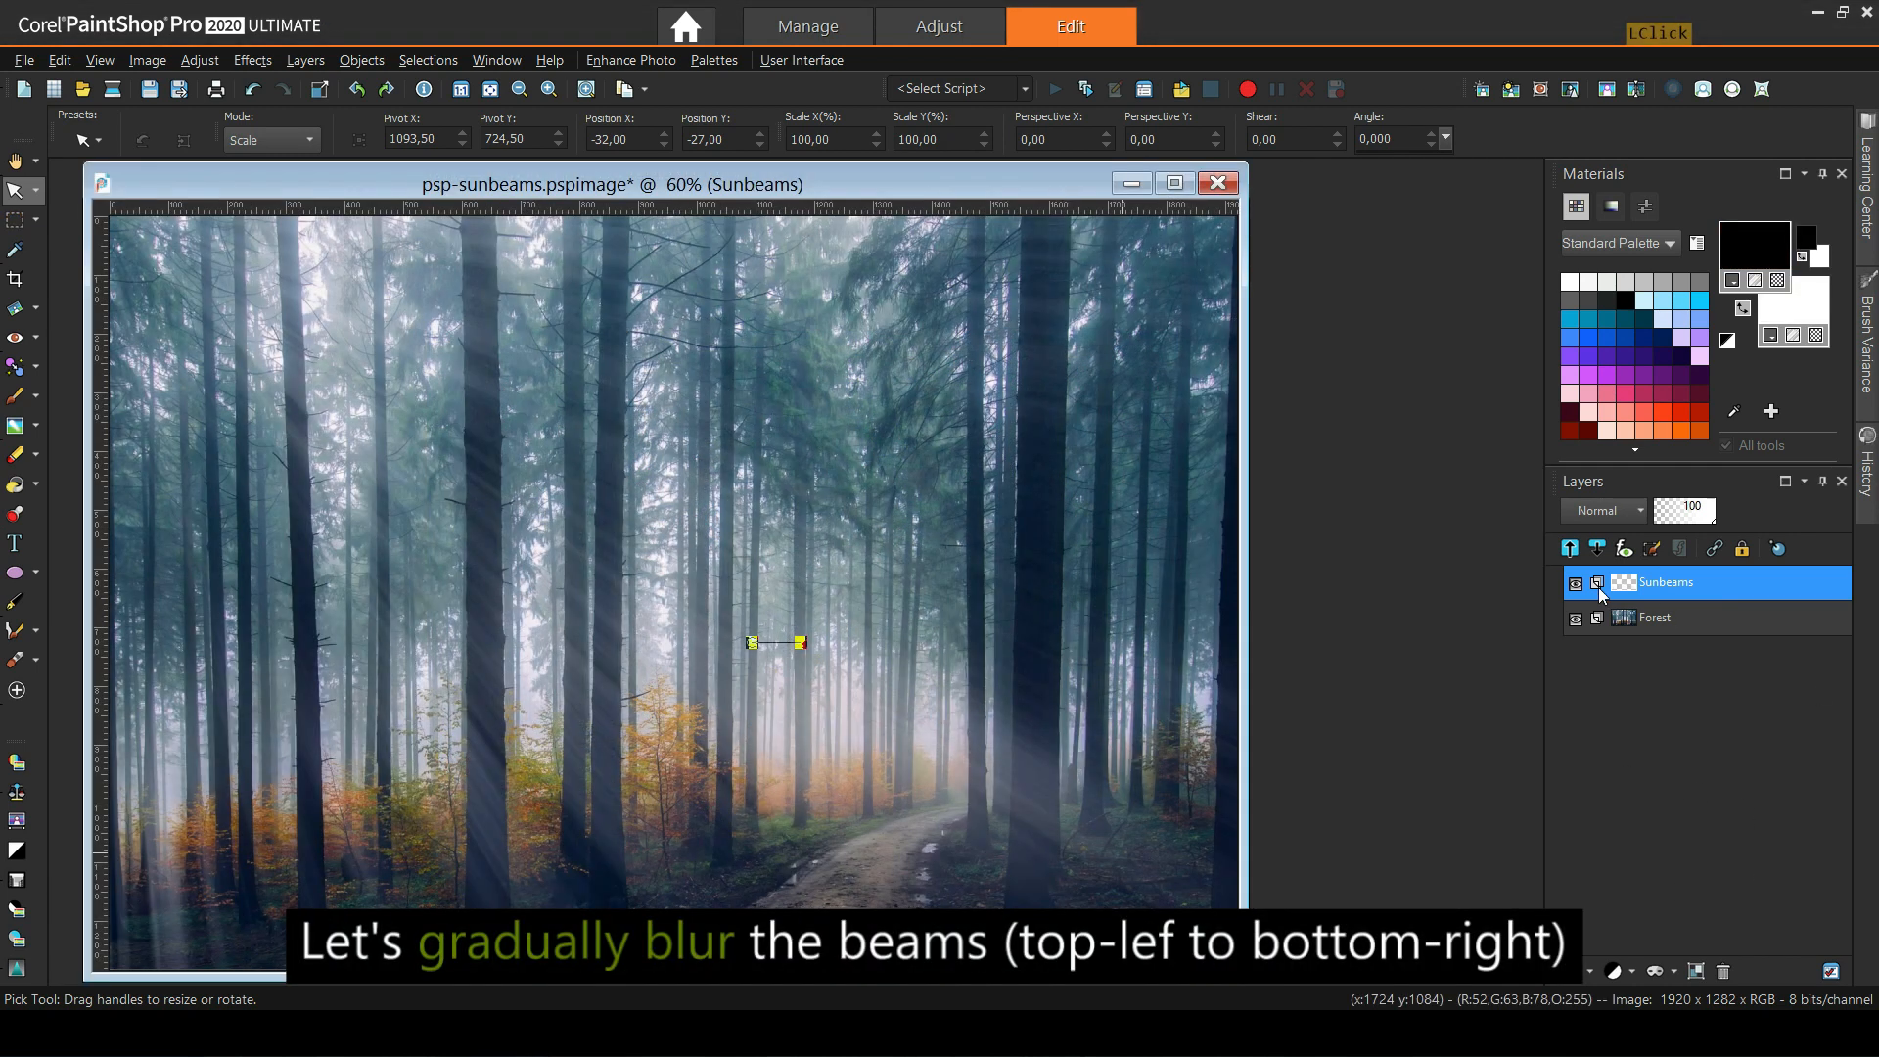
right_click(1659, 593)
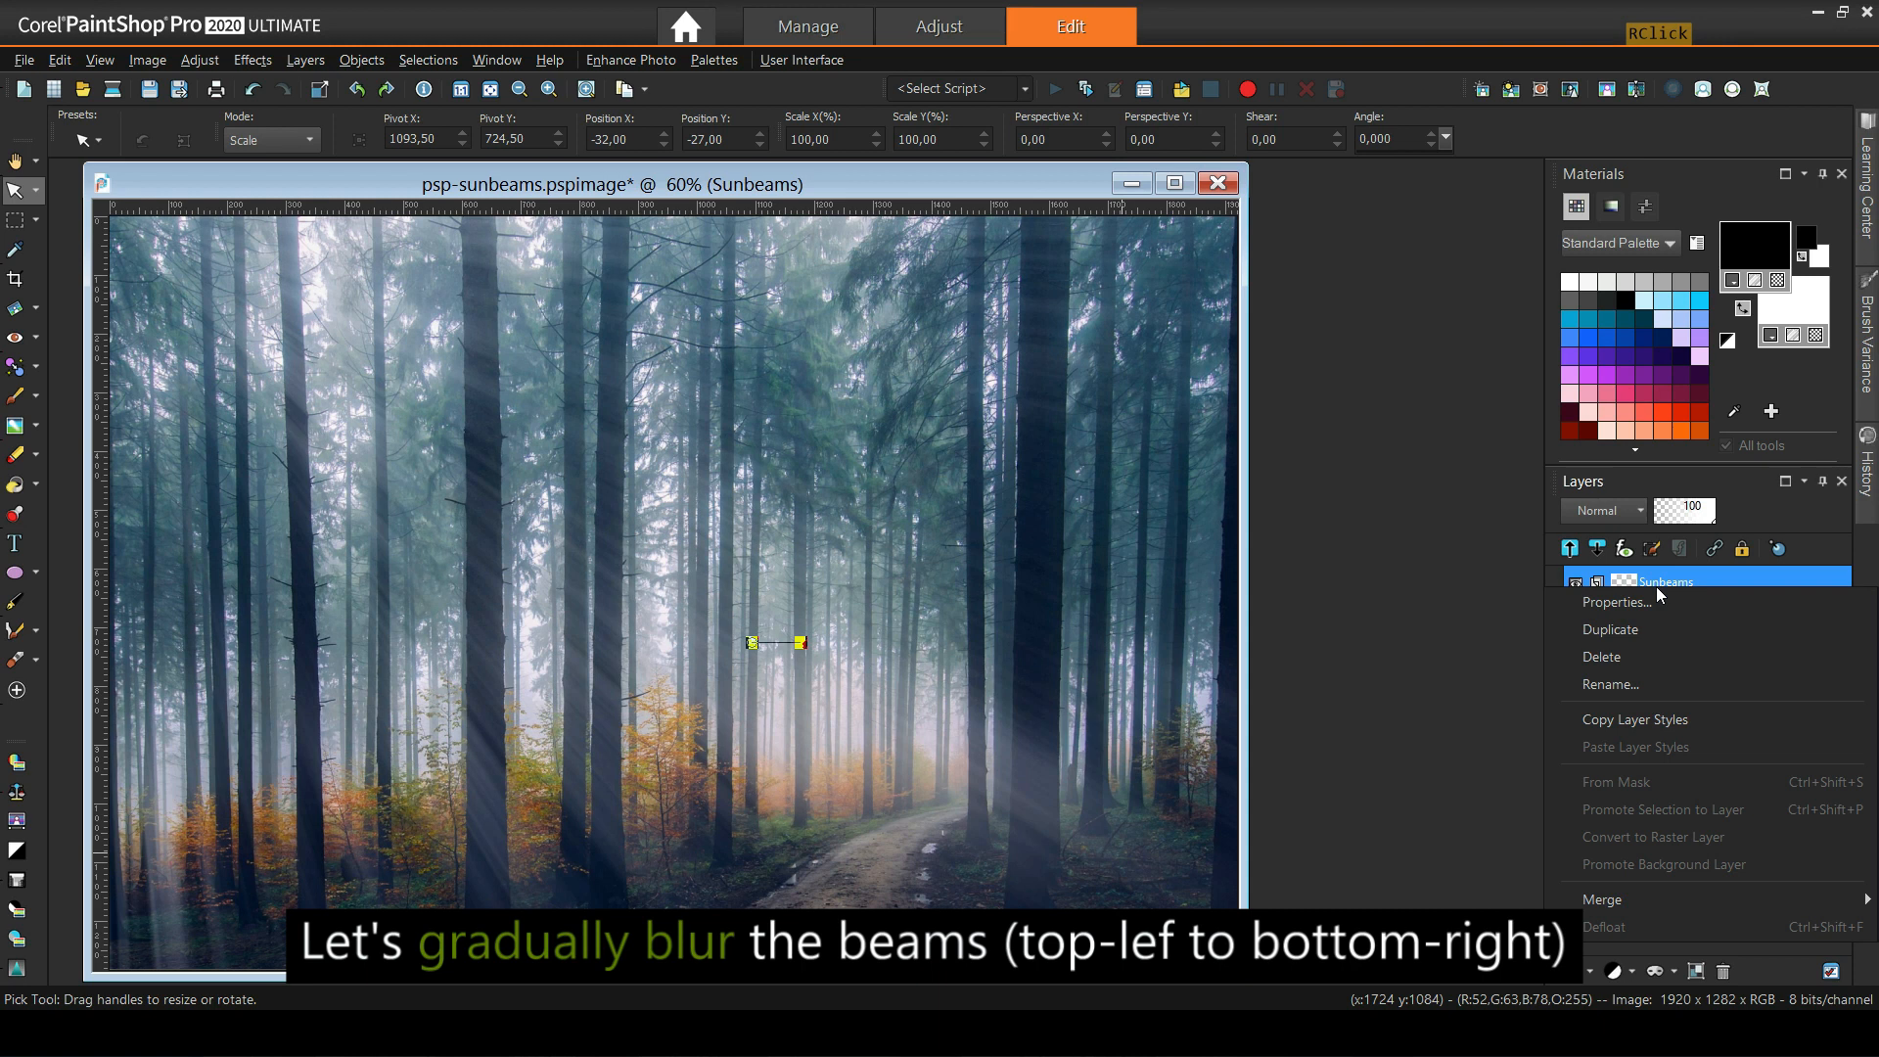
left_click(1638, 630)
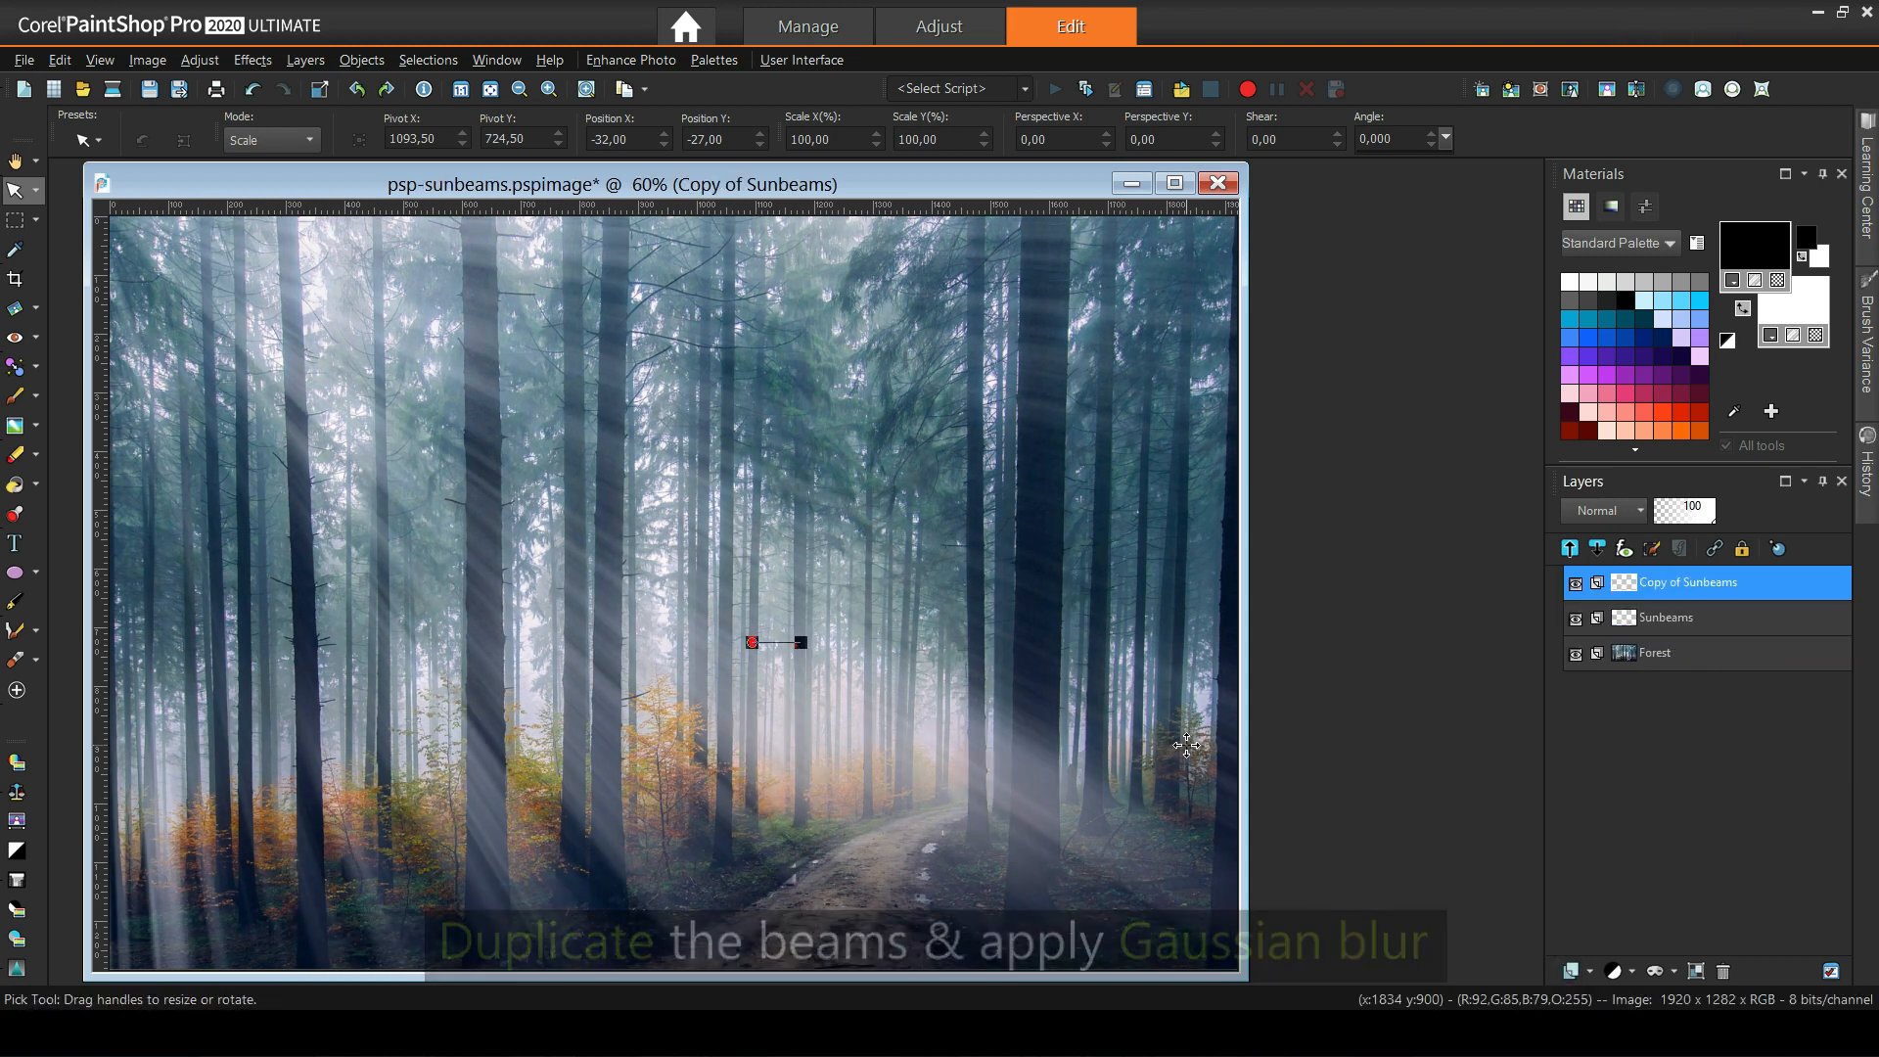
left_click(1687, 582)
type("Sunbeams (blured)")
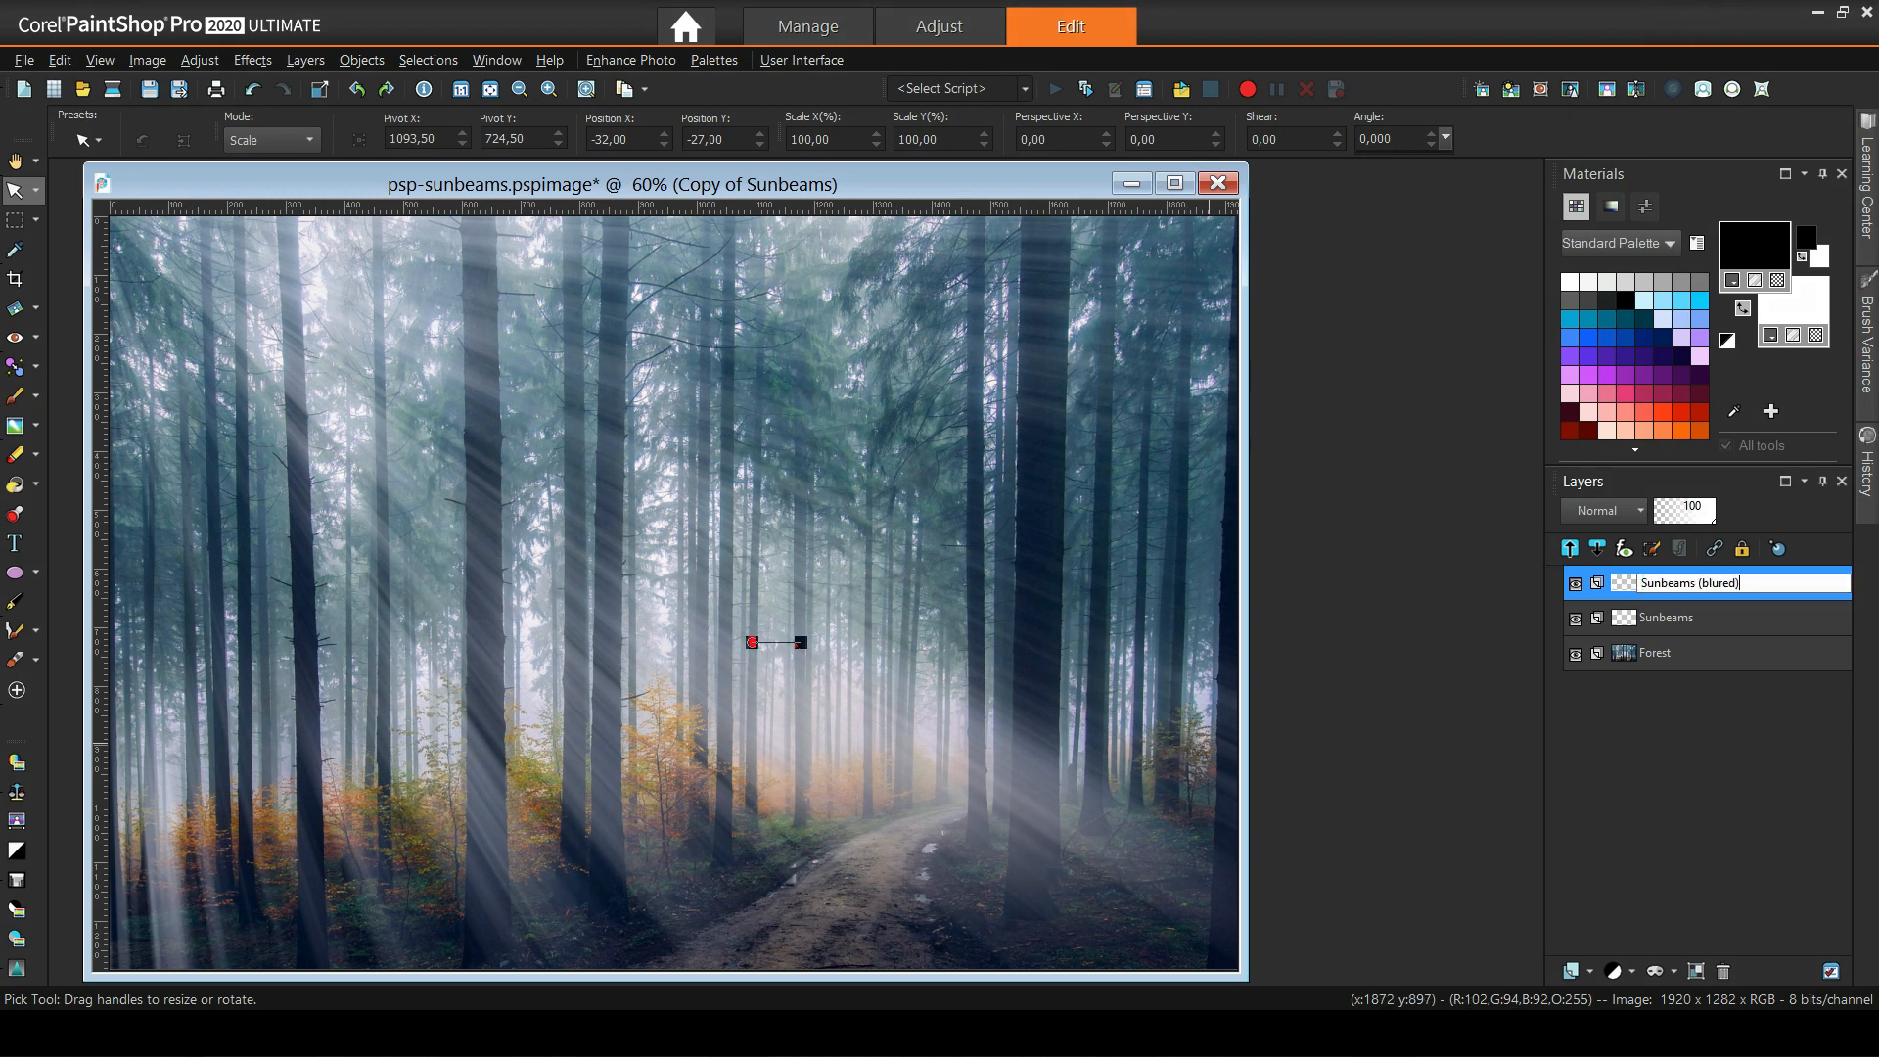
type("Gaussian")
key("Return")
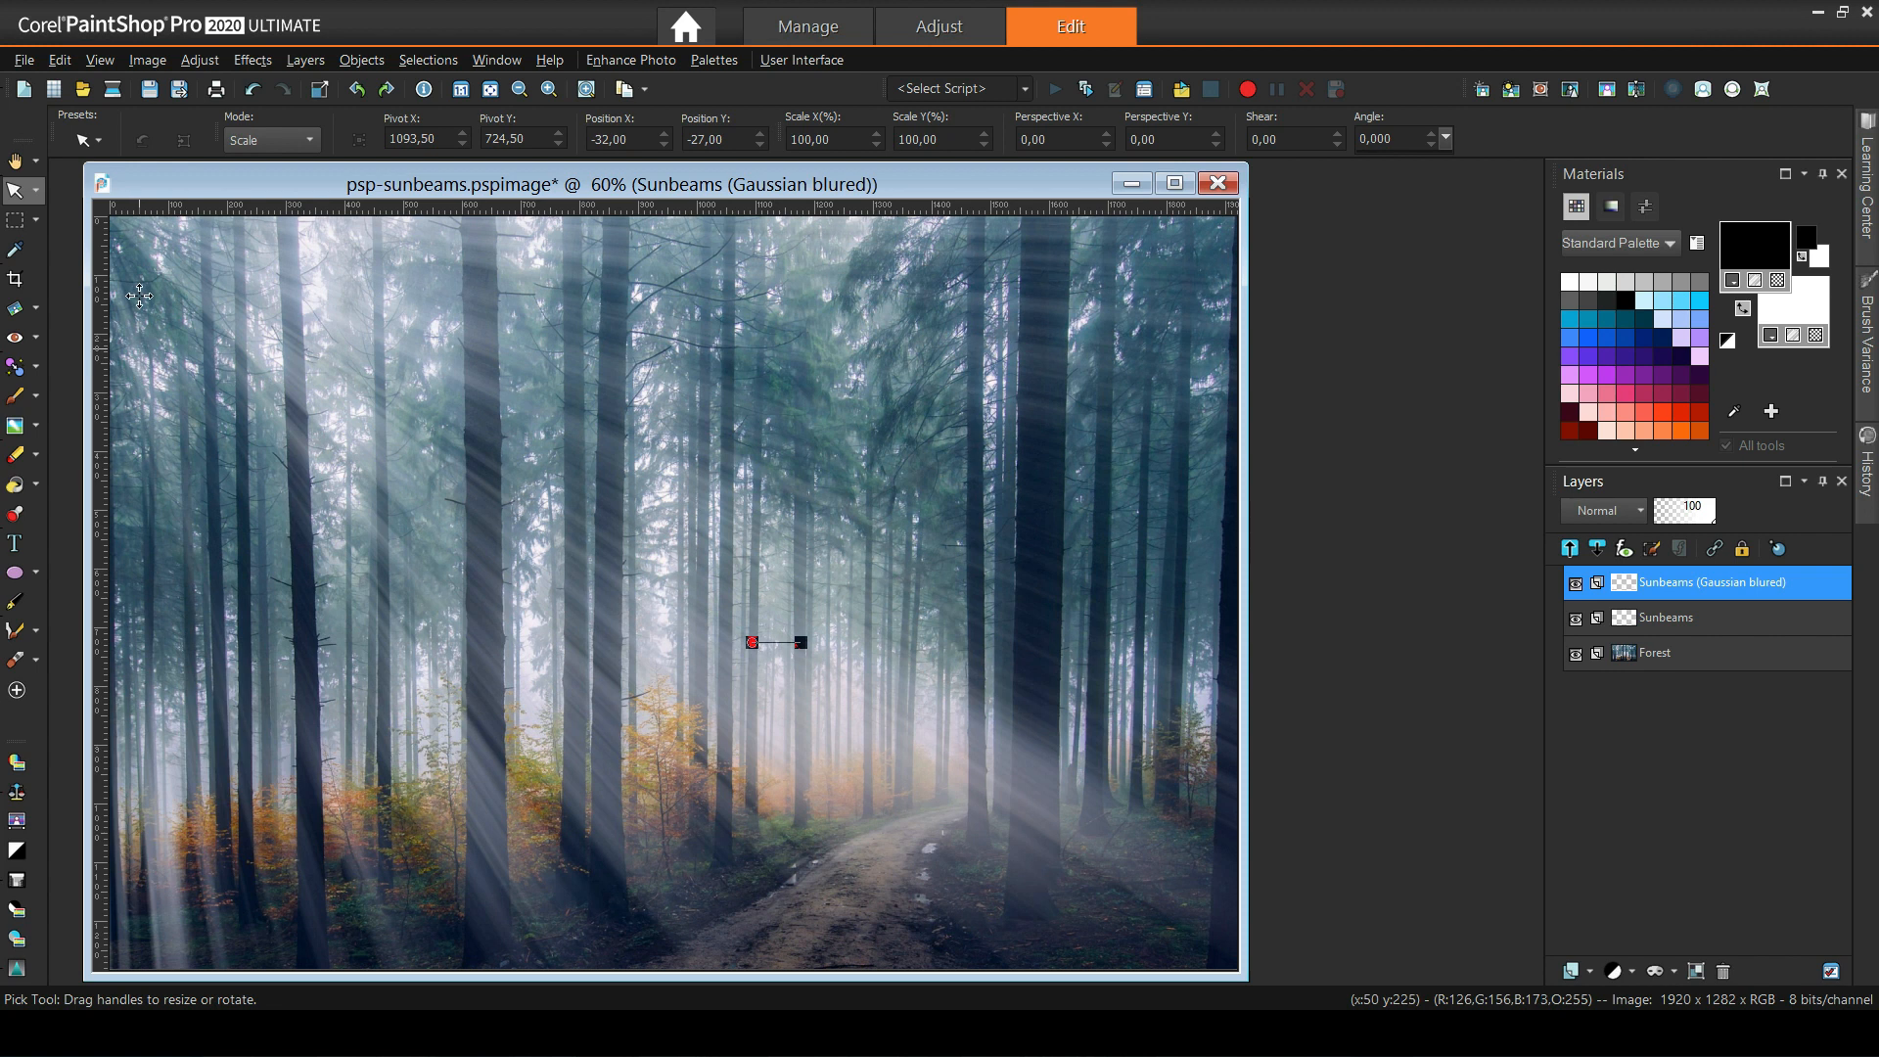
Apply a Gaussian blur with a radius of 24 to the Sunbeams (Gaussian blured) layer, comparing it with the on-image preview.
left_click(207, 67)
mouse_move(272, 385)
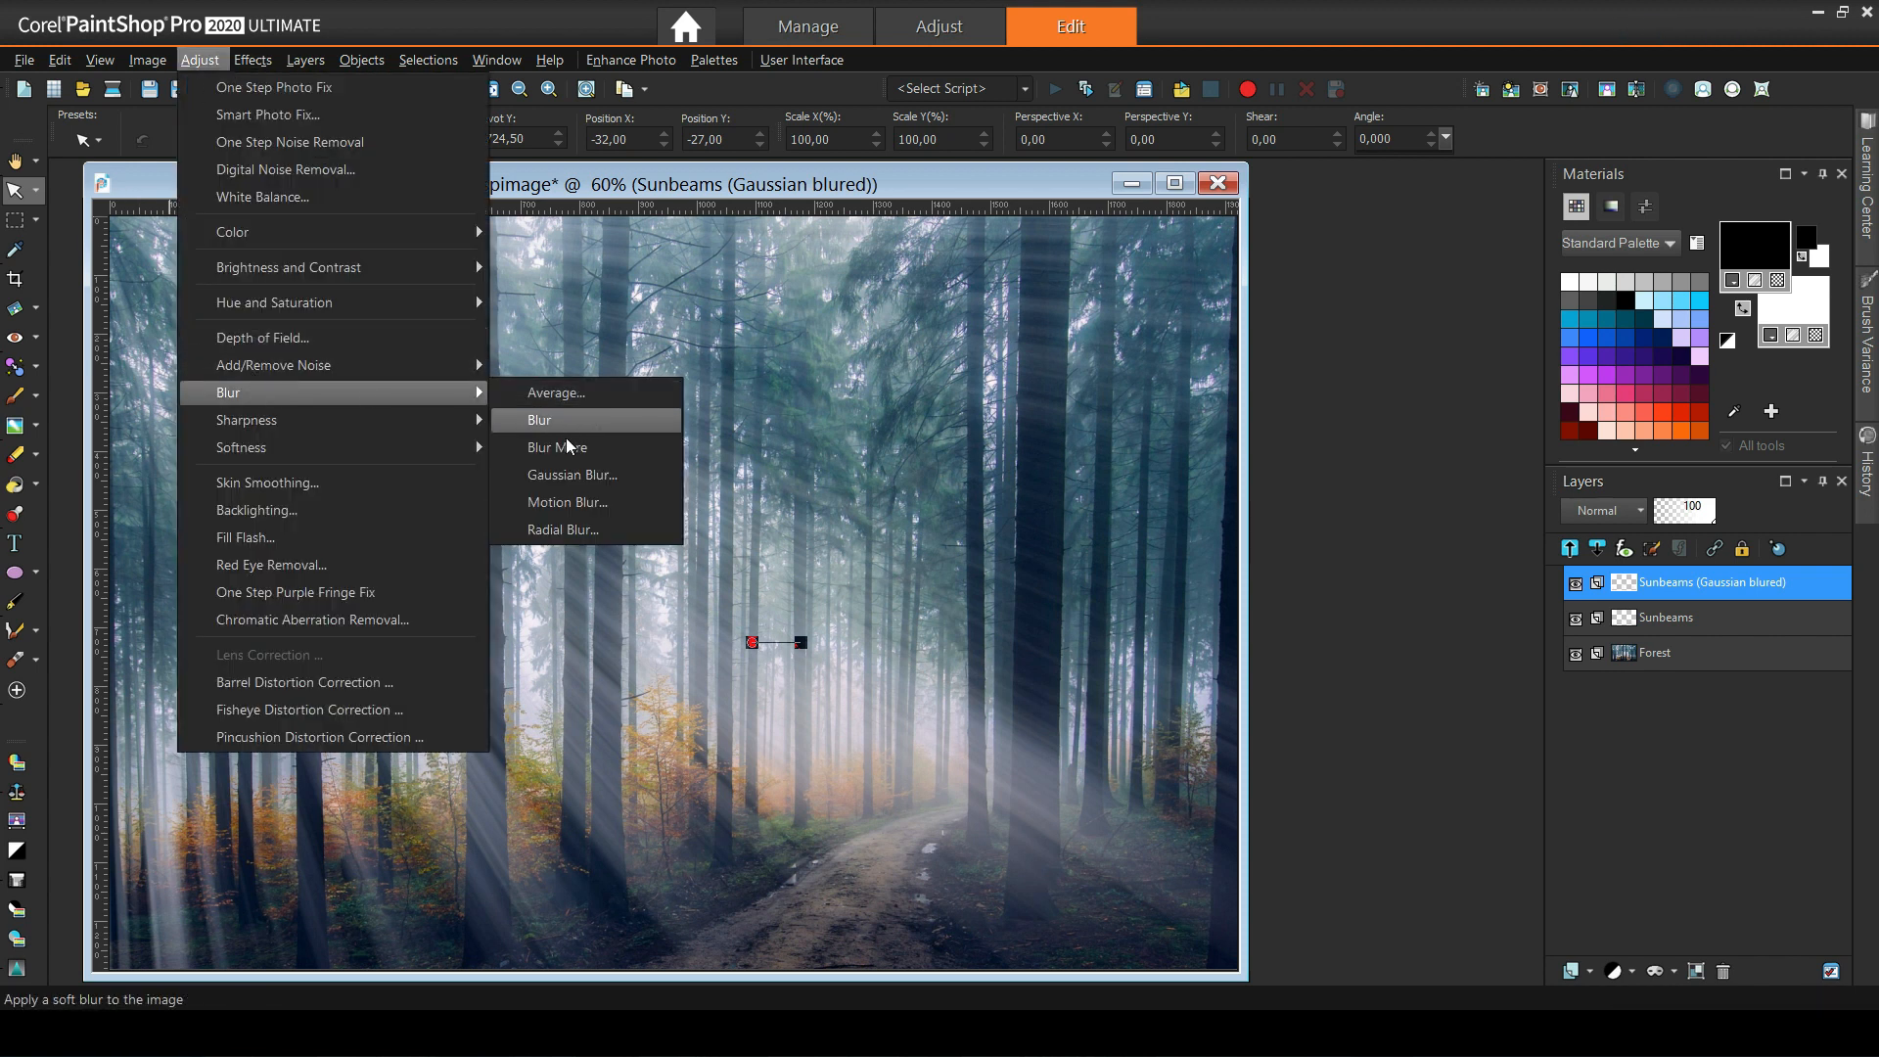
left_click(567, 468)
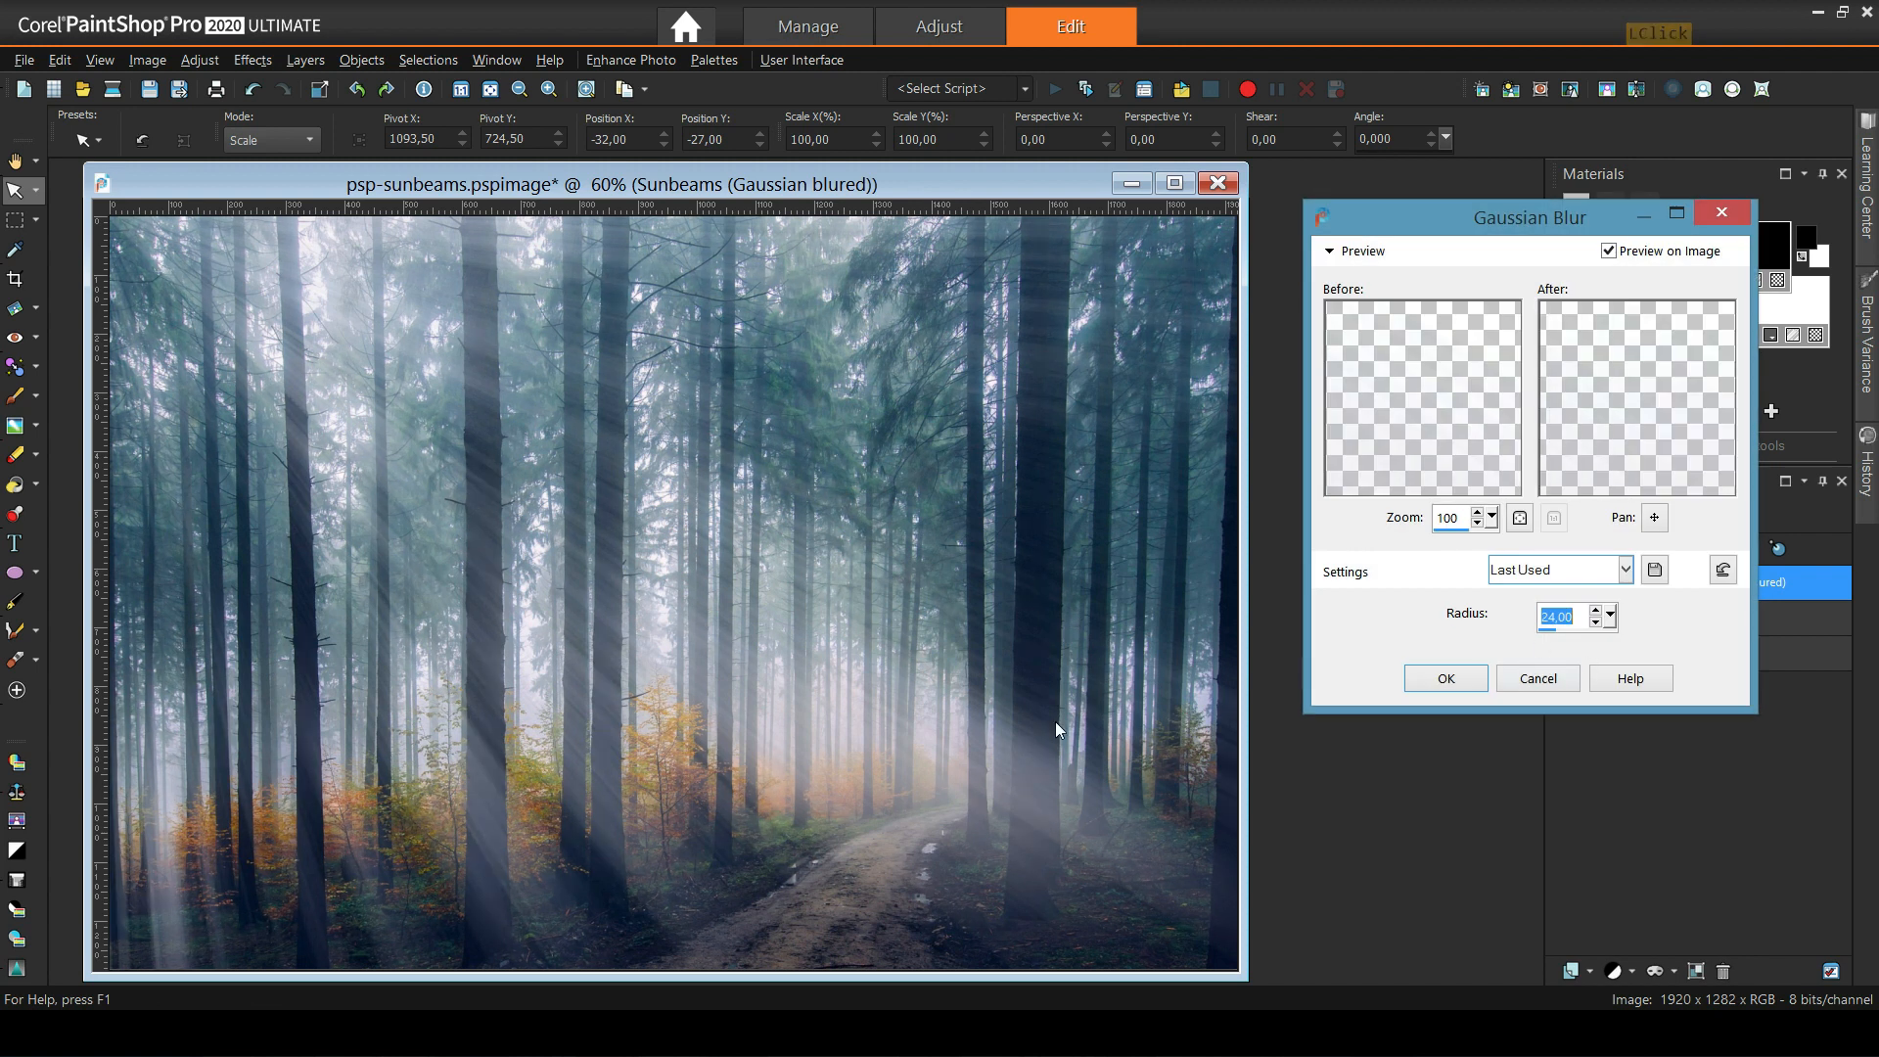
left_click(1609, 256)
left_click(1608, 256)
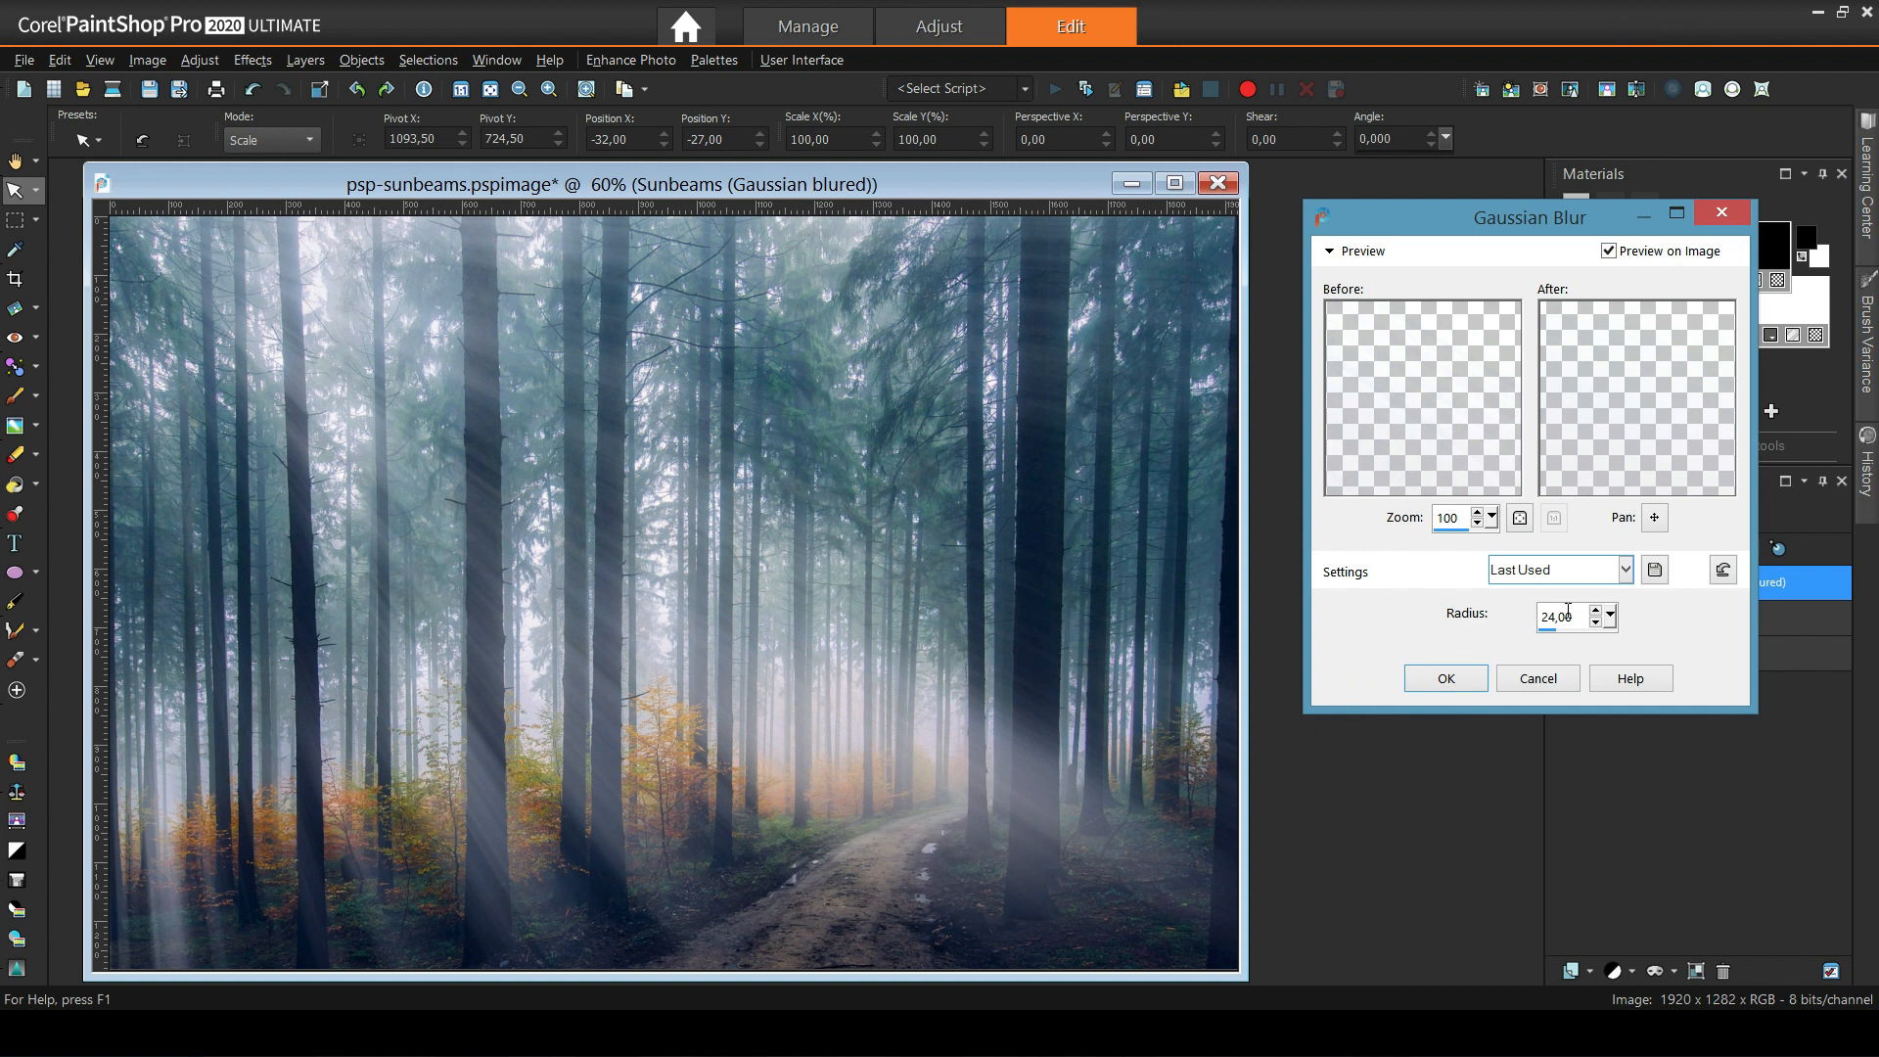
left_click(1429, 685)
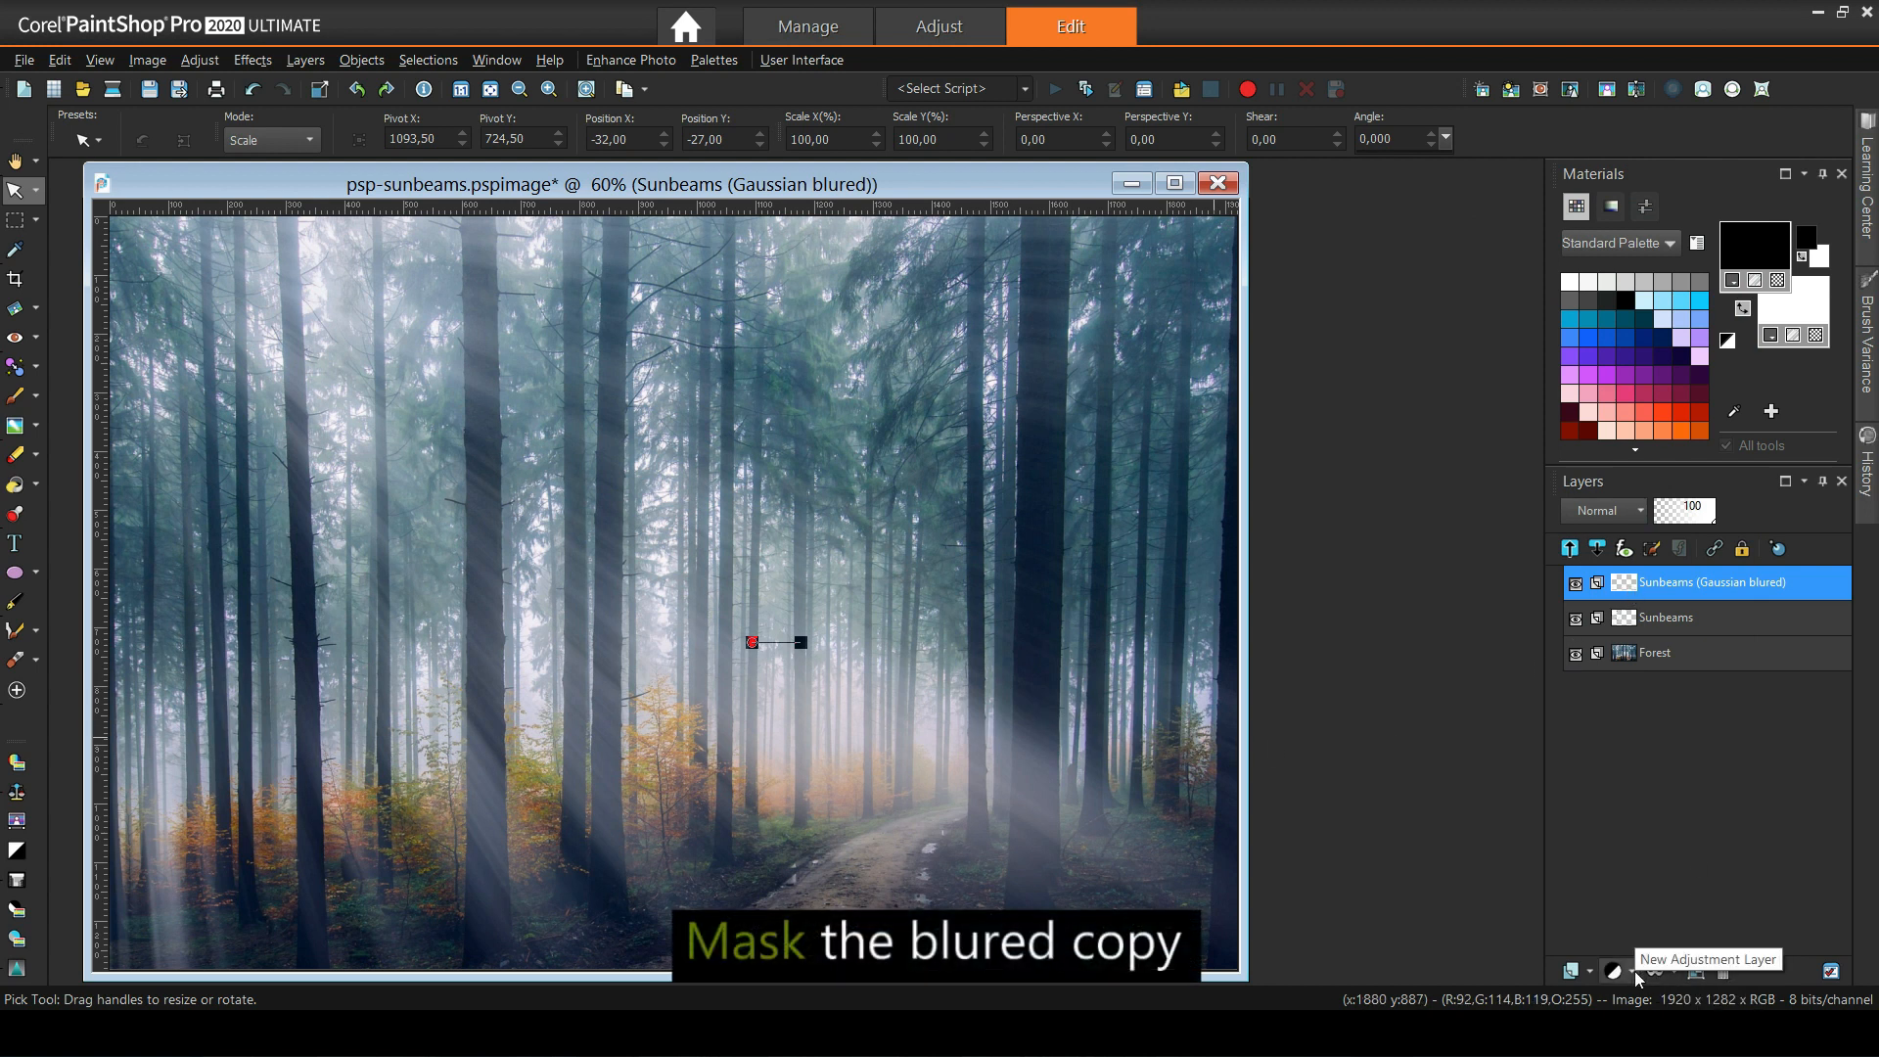
Add a Show All mask to the Gaussian-blurred sunbeams layer and open the Graduated Filter photo effect on the mask.
left_click(1673, 972)
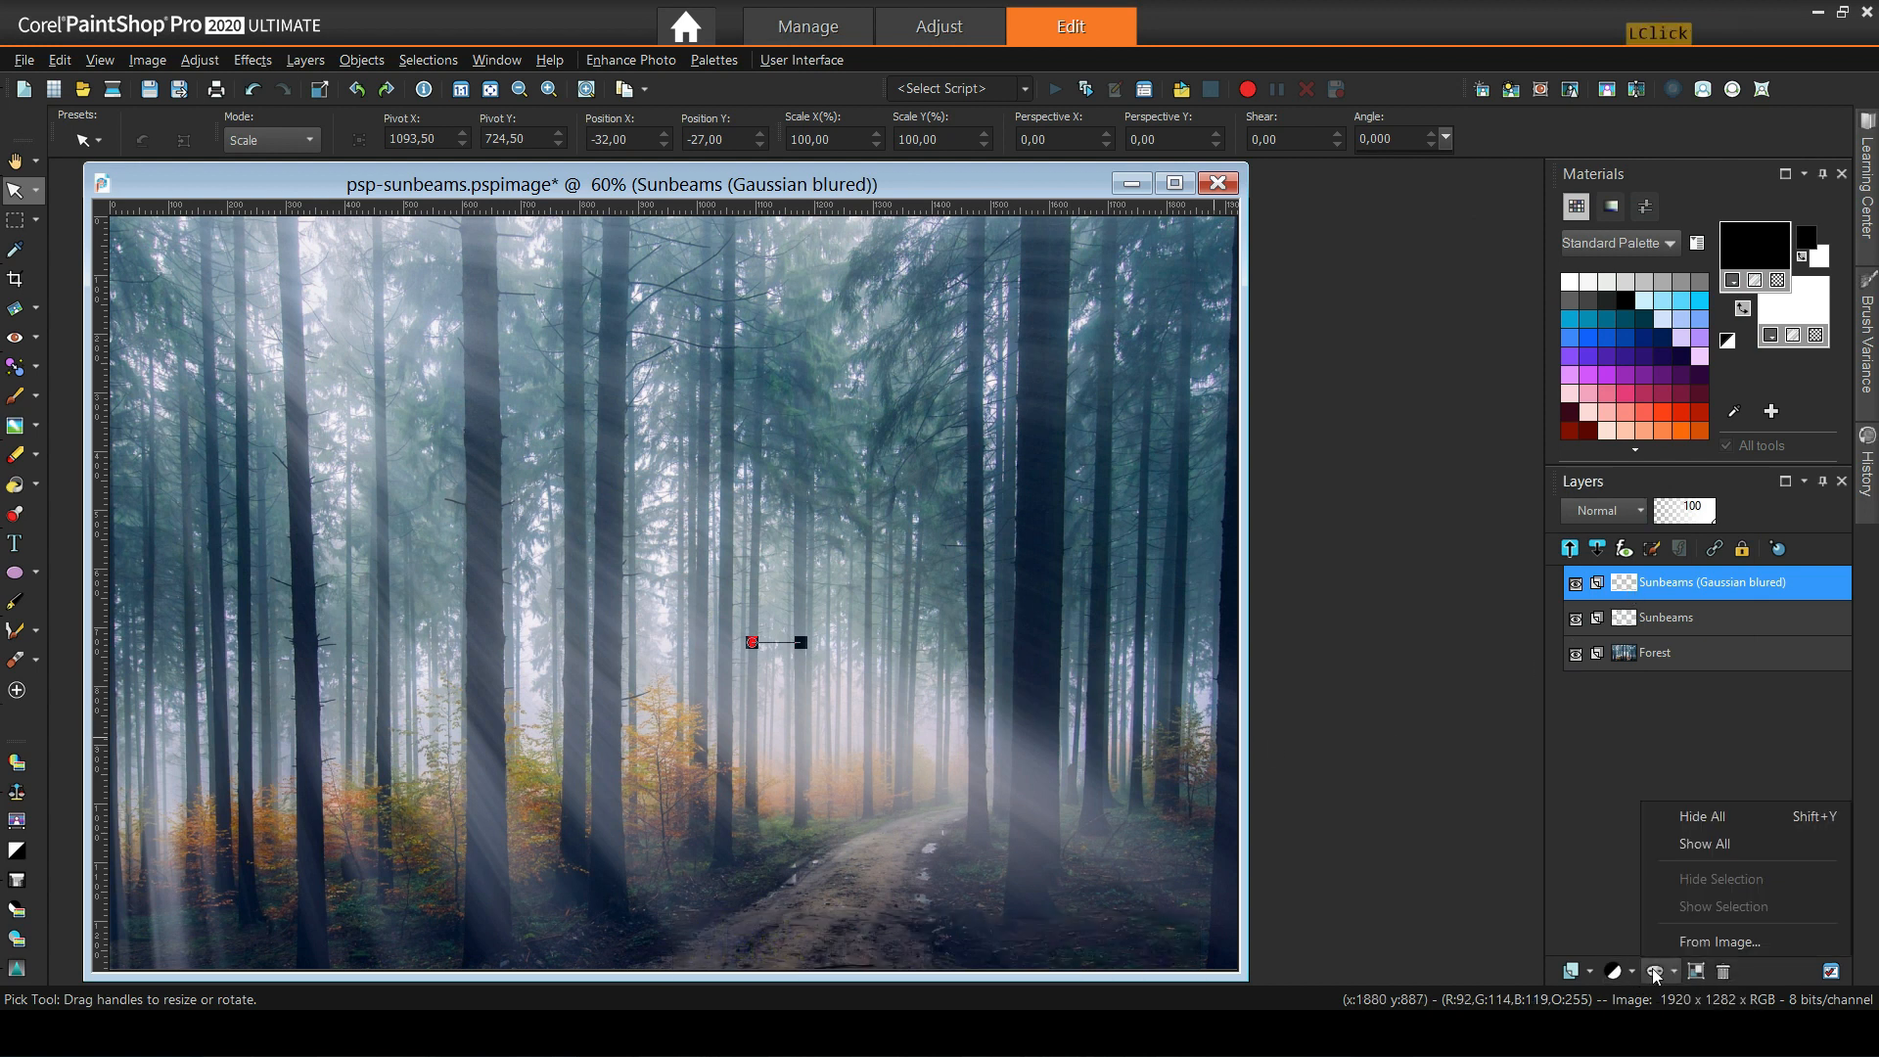
left_click(1694, 843)
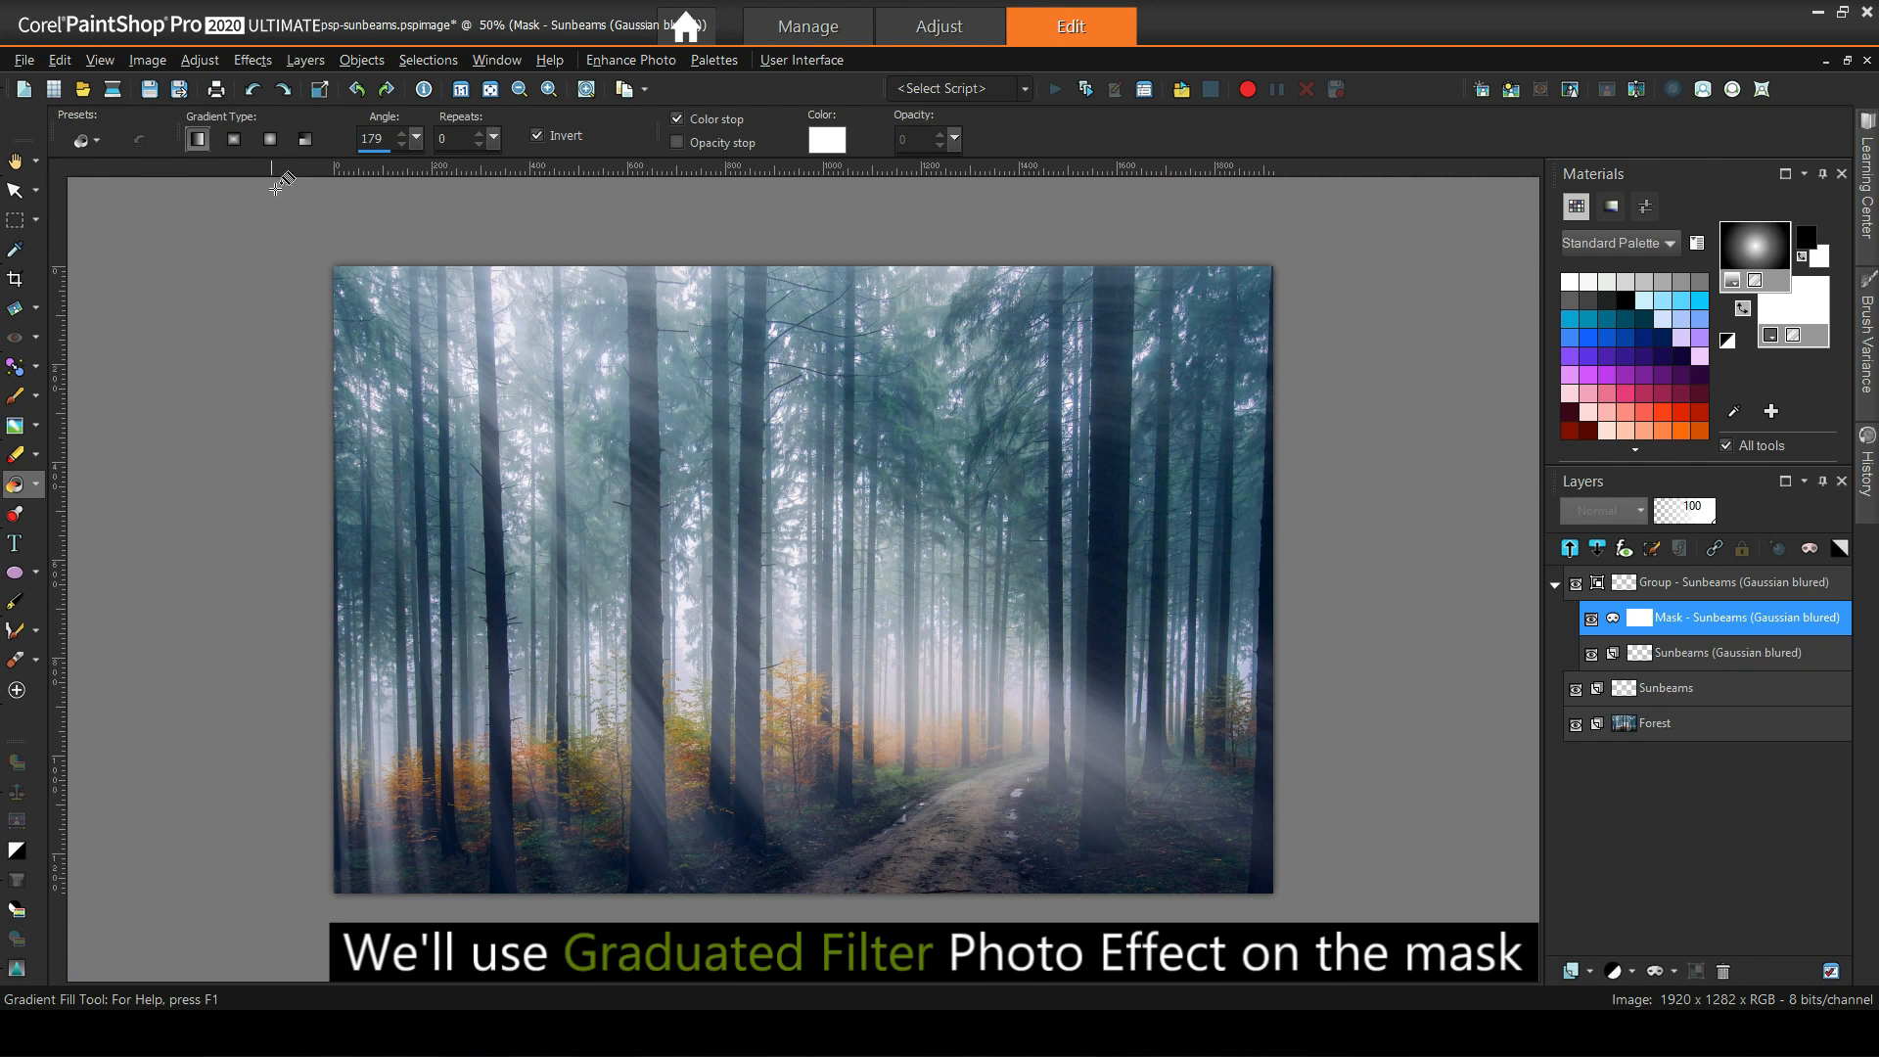
left_click(252, 61)
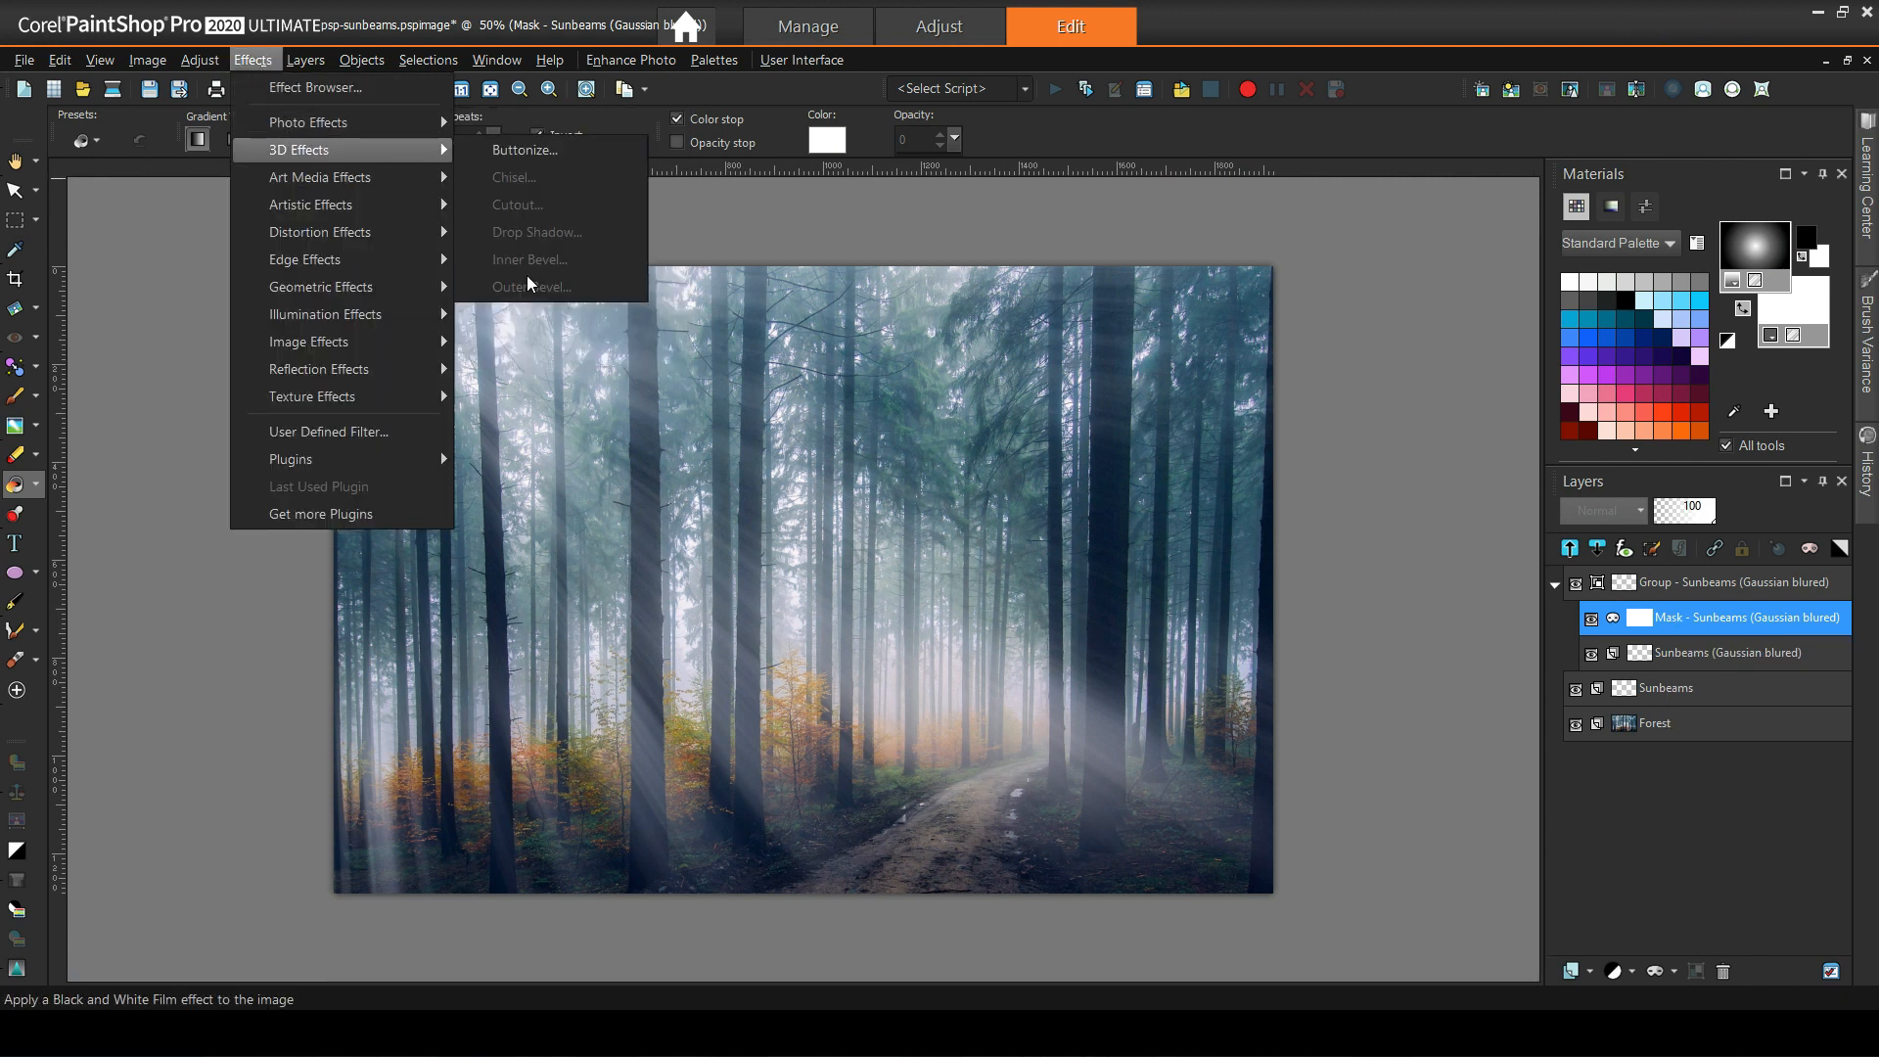
mouse_move(395, 129)
left_click(544, 349)
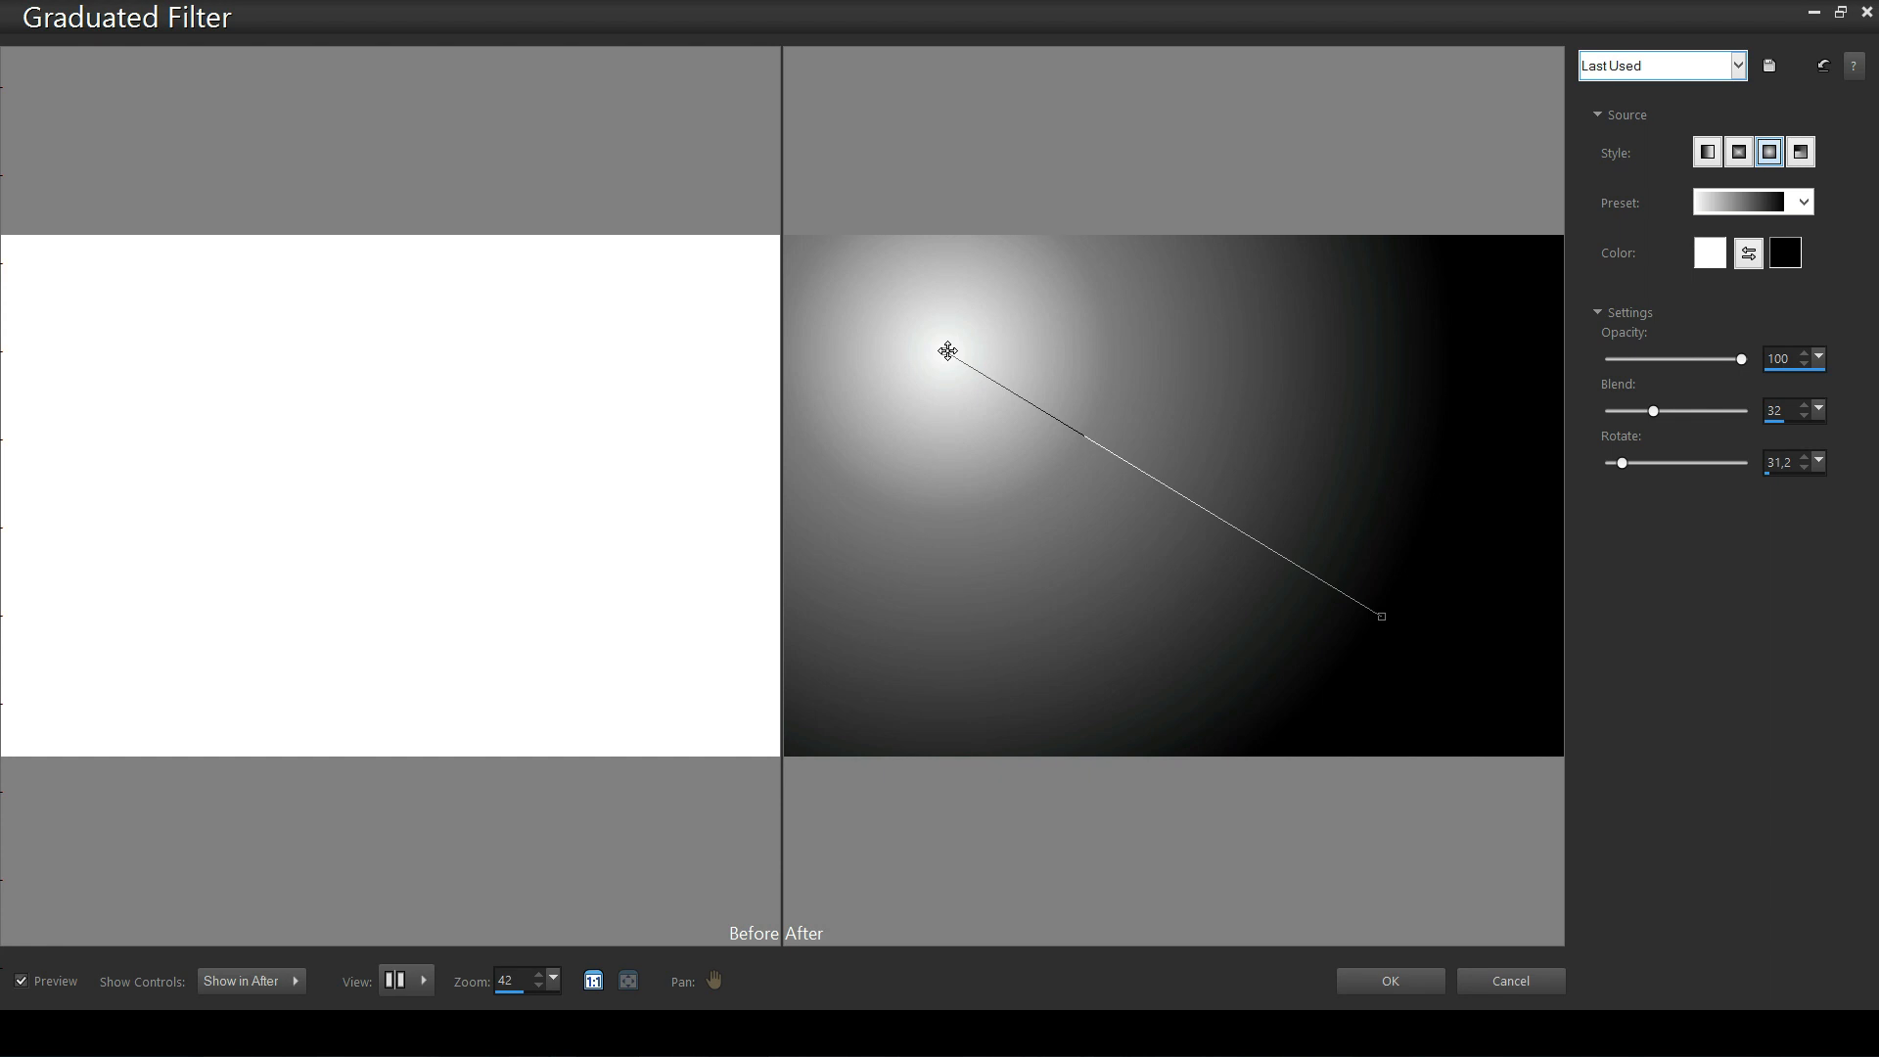
Apply a SunBurst graduated filter to the mask, black to white, centred near the image's upper-left corner, with blend 44.
left_click(1803, 204)
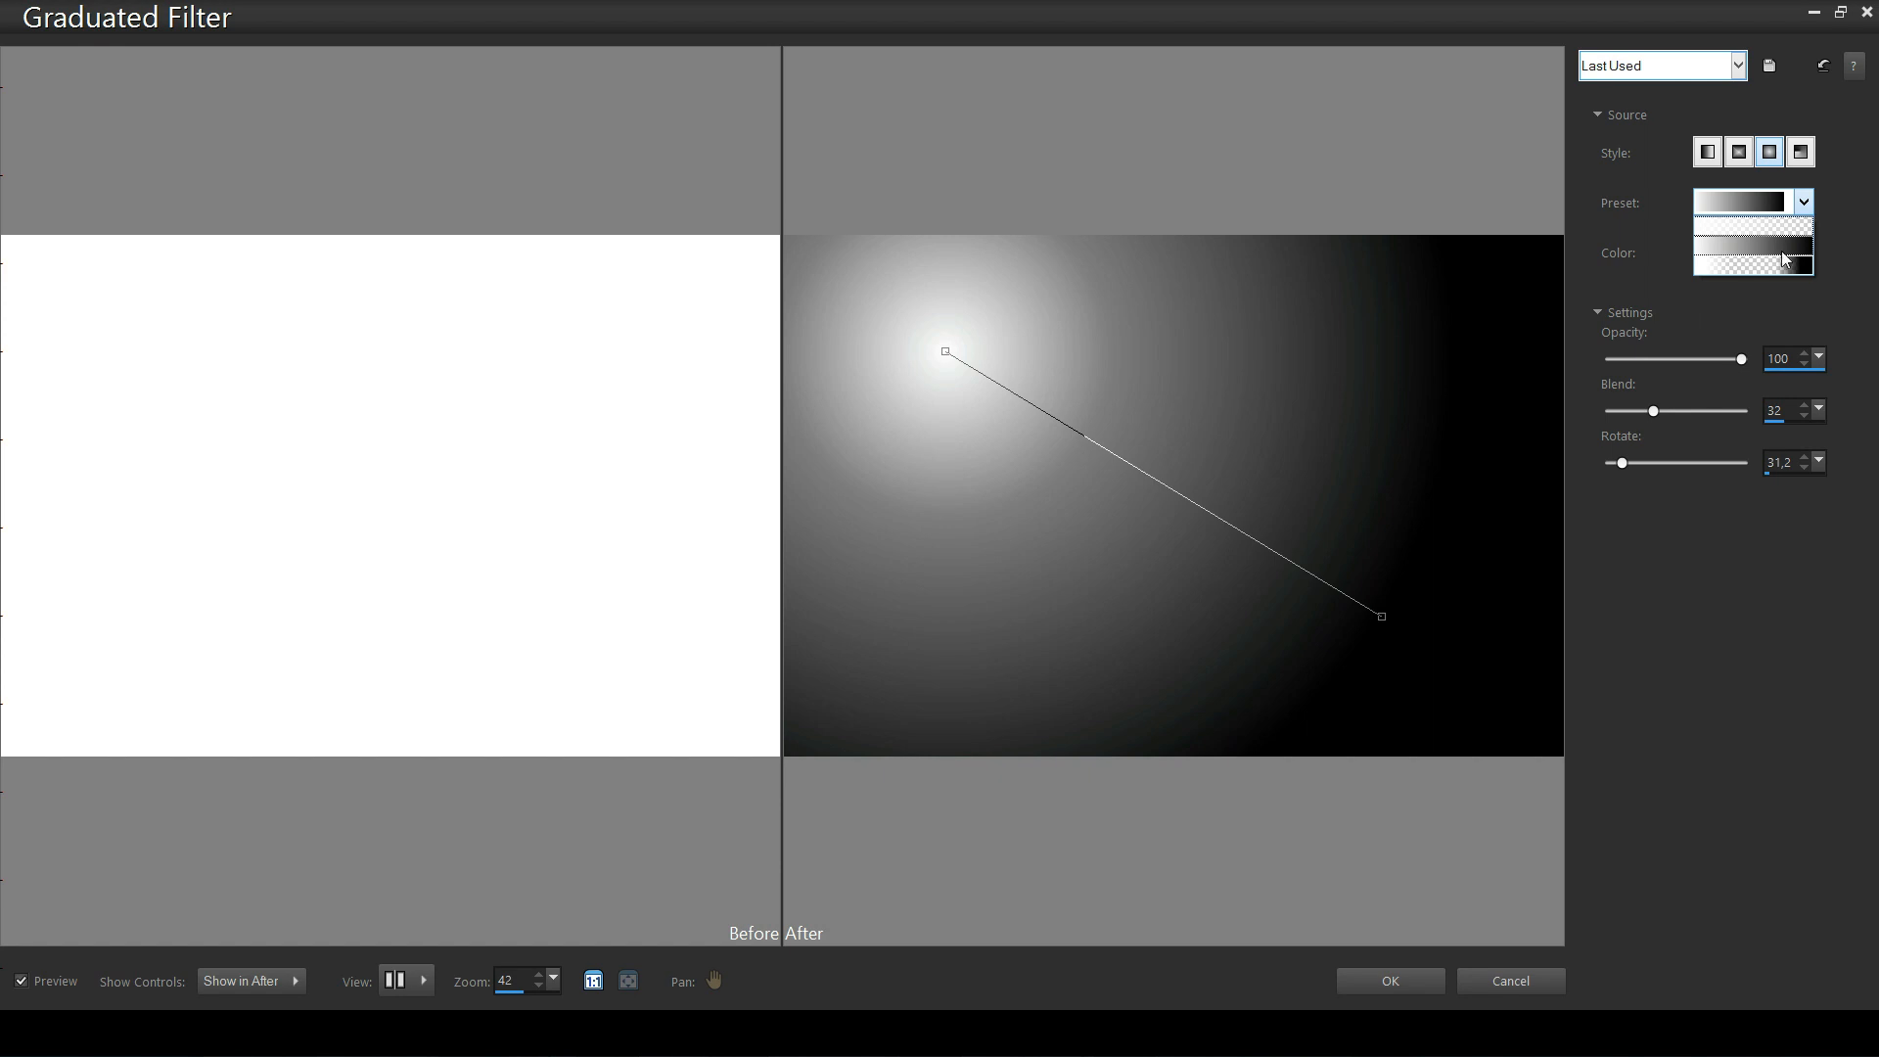
left_click(1769, 153)
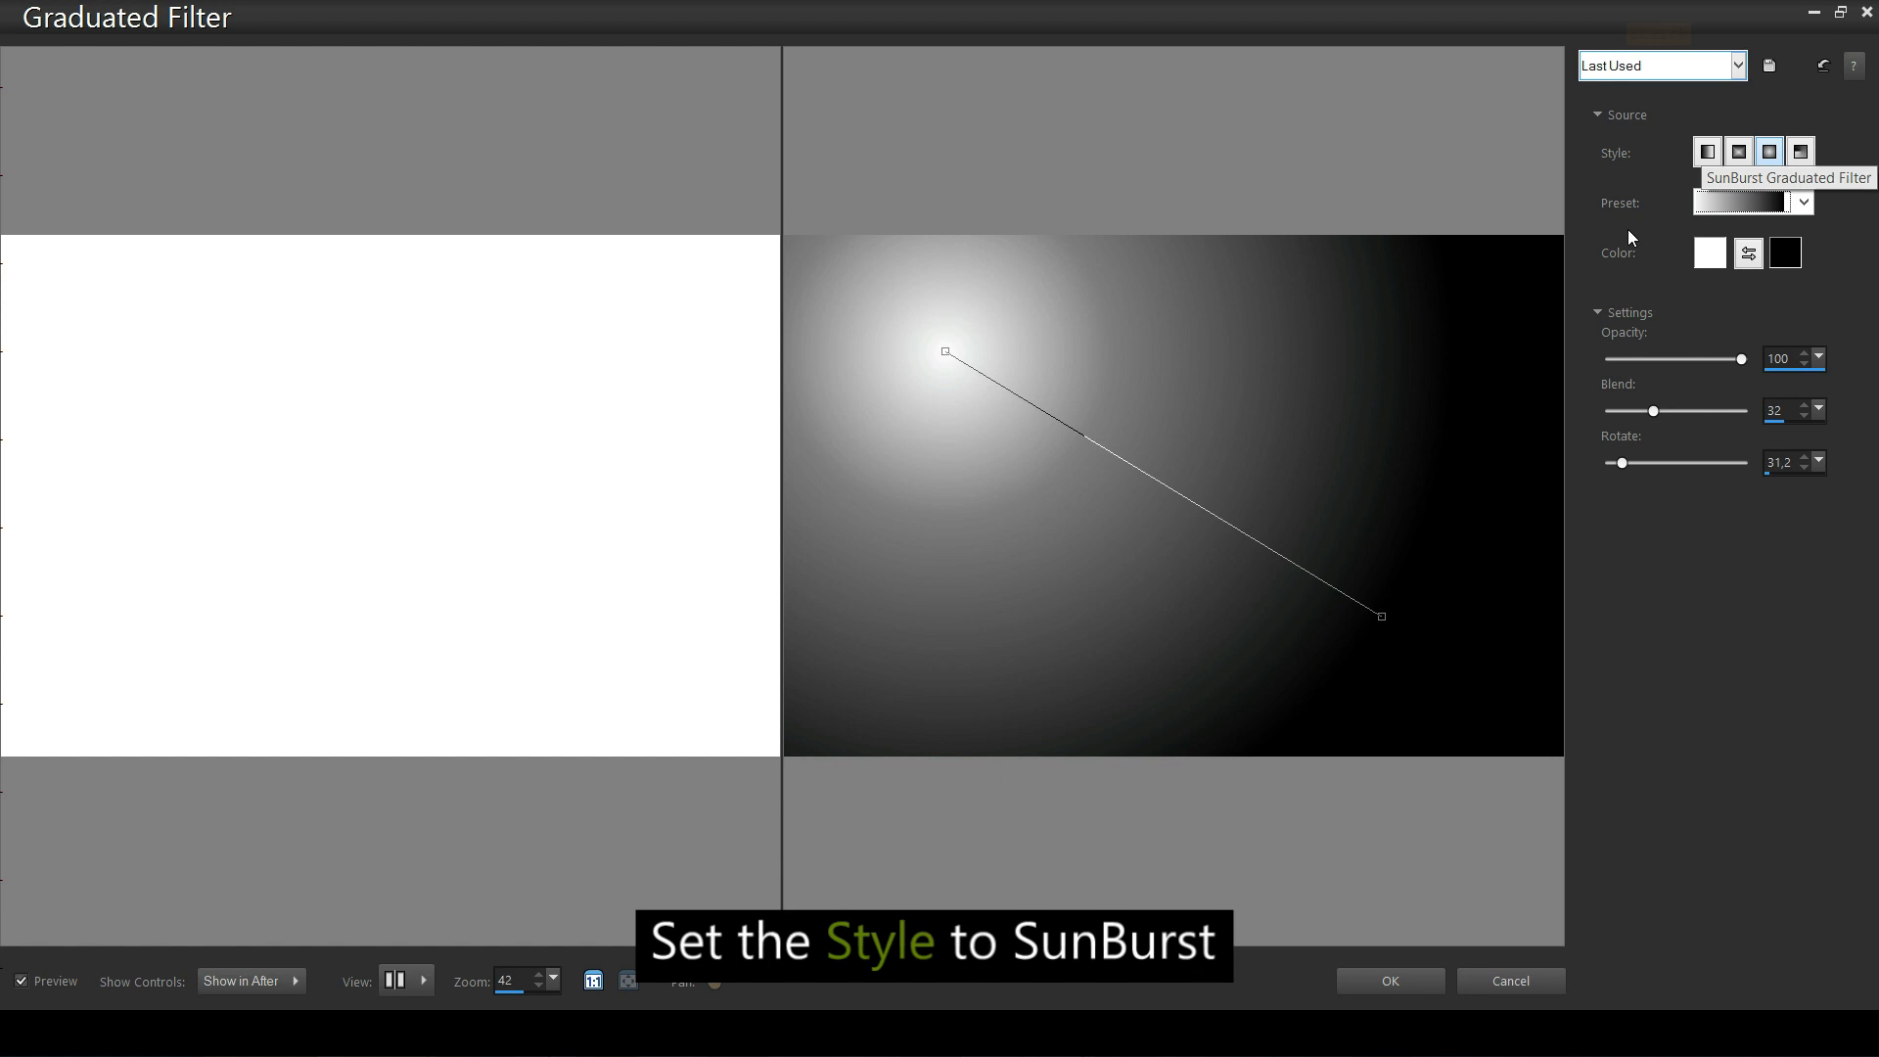
left_click_drag(943, 348, 847, 294)
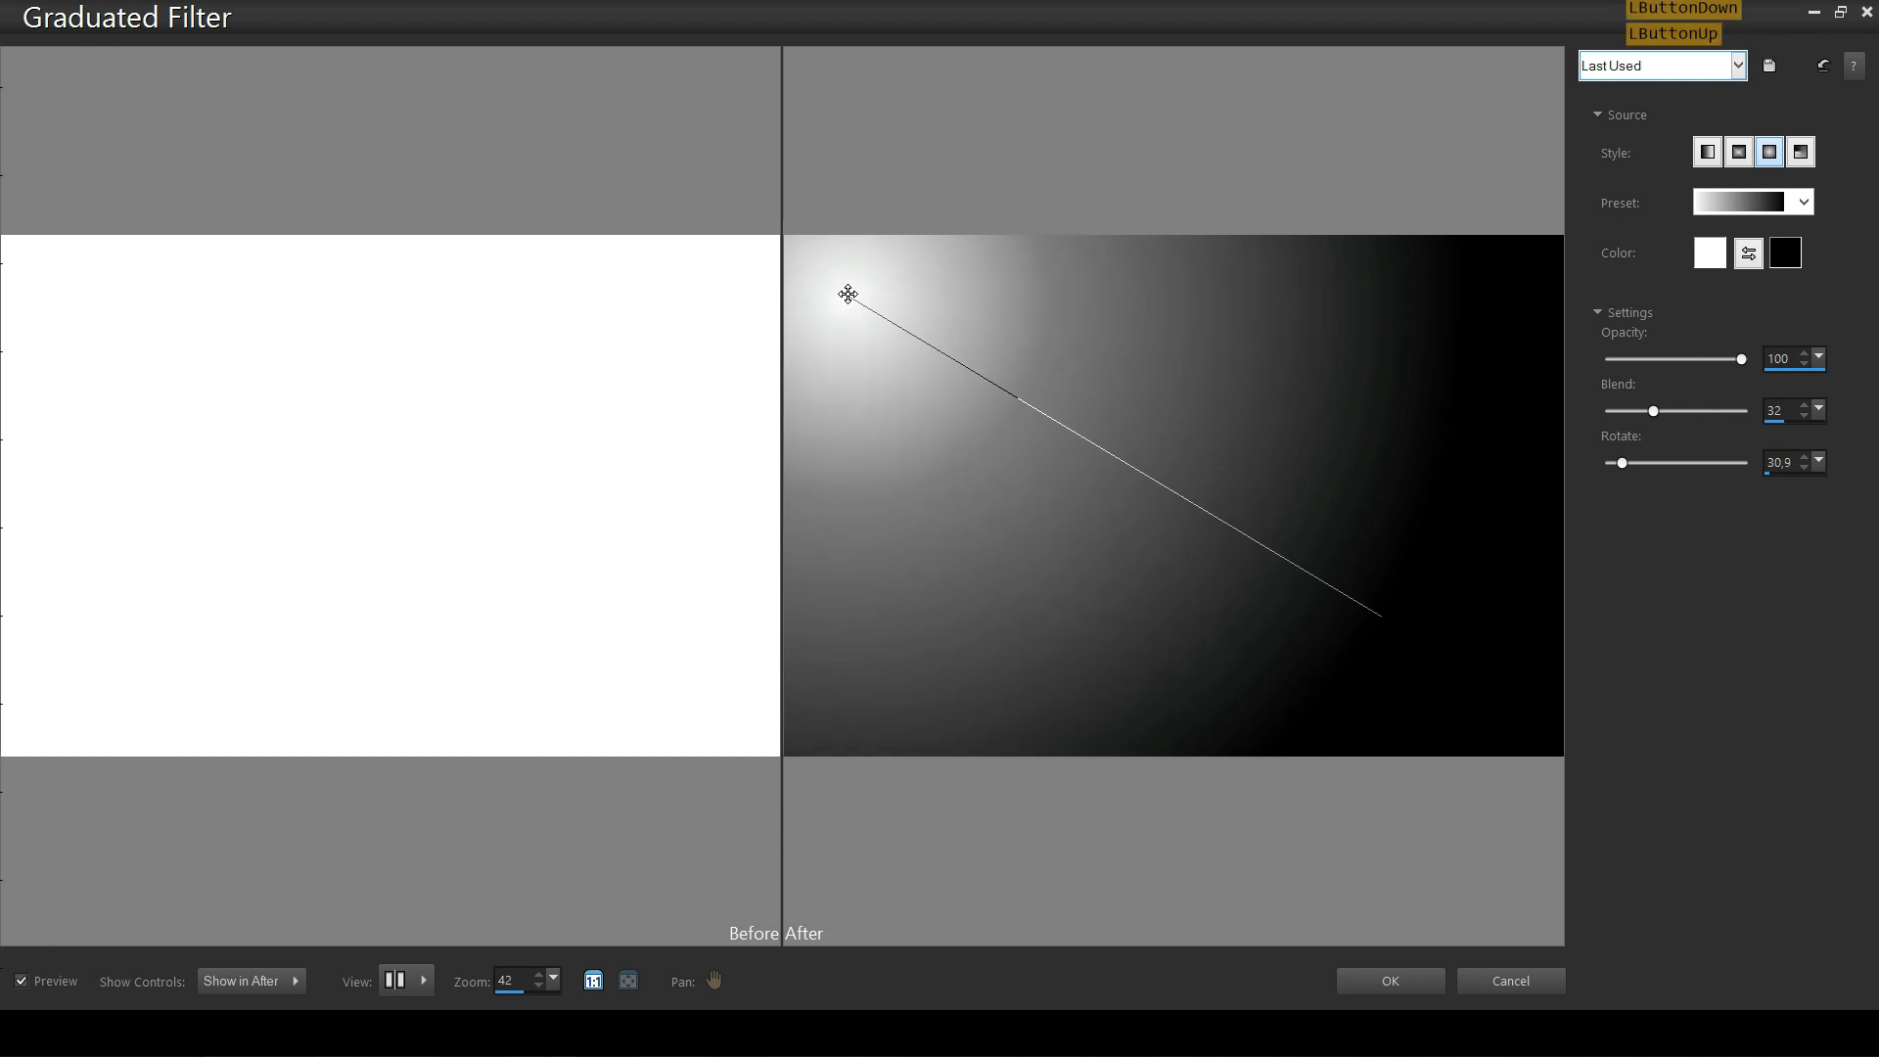
left_click(1749, 257)
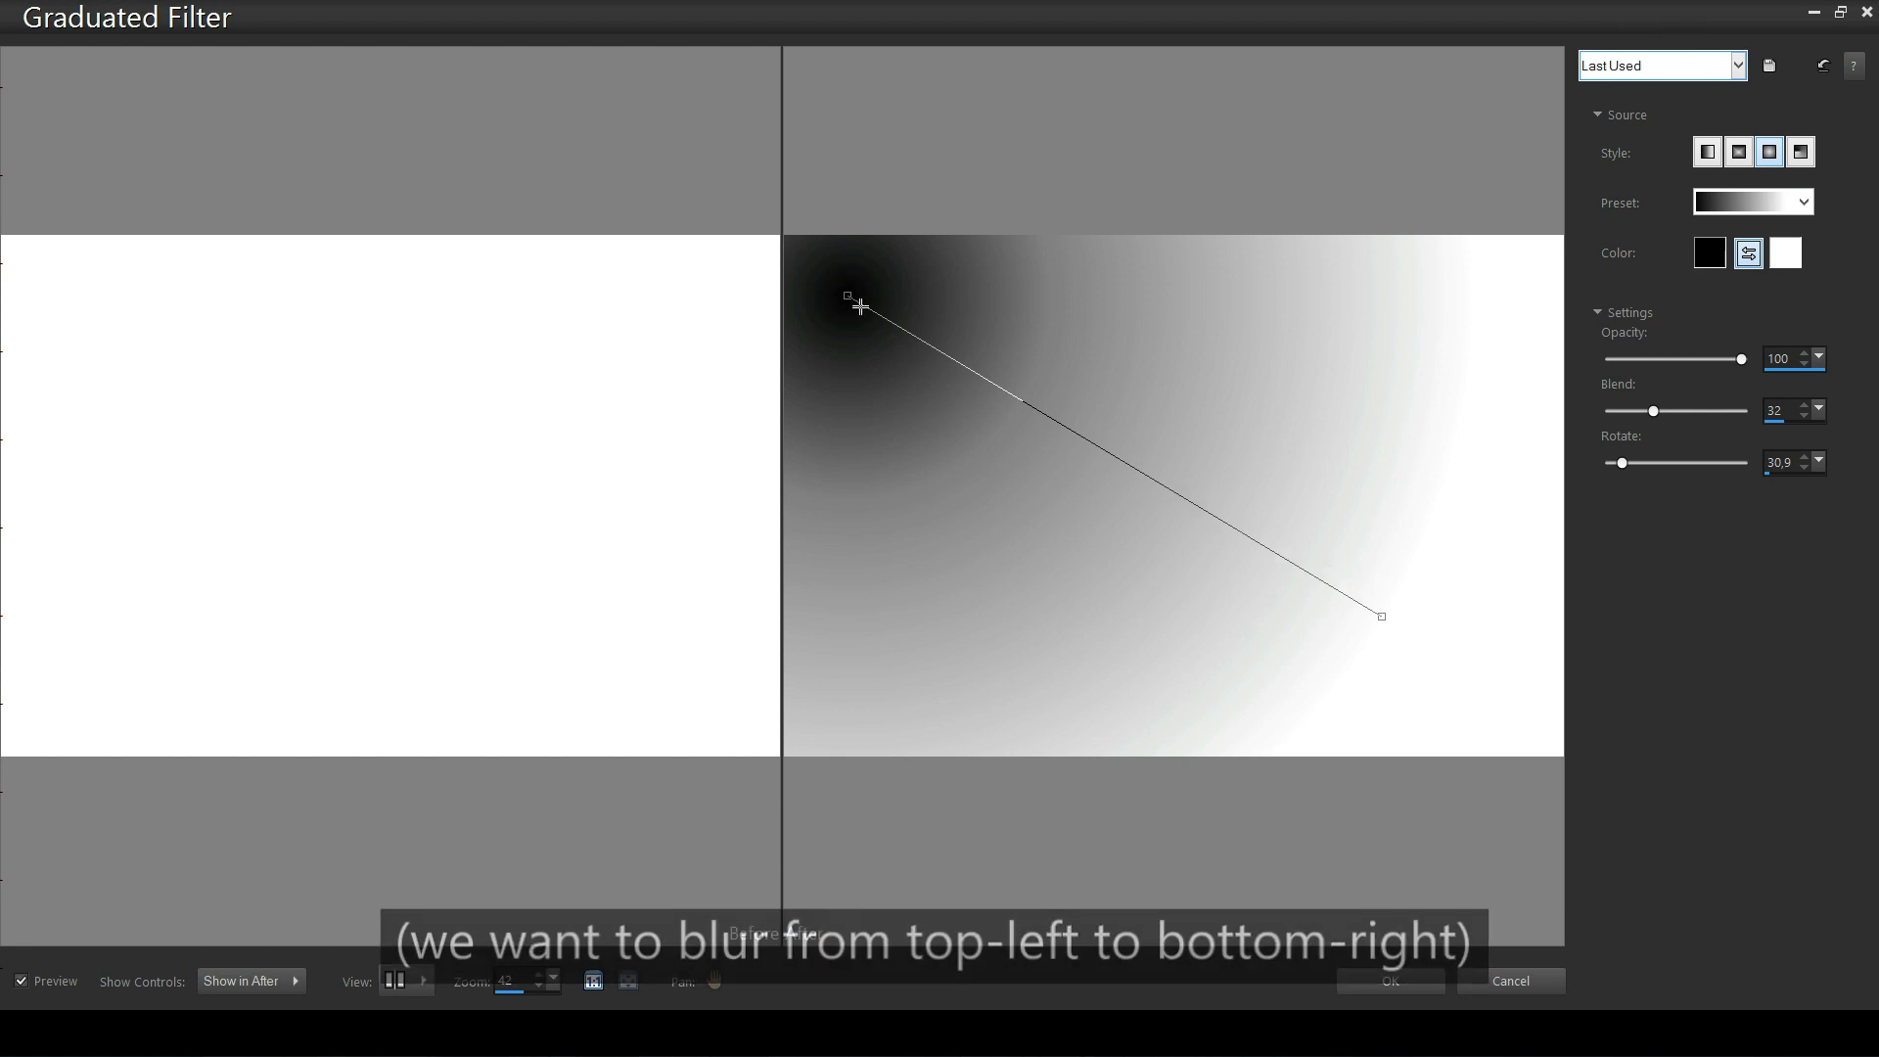
mouse_move(1653, 405)
left_mouse_down()
mouse_move(1697, 413)
mouse_move(1668, 412)
left_mouse_up()
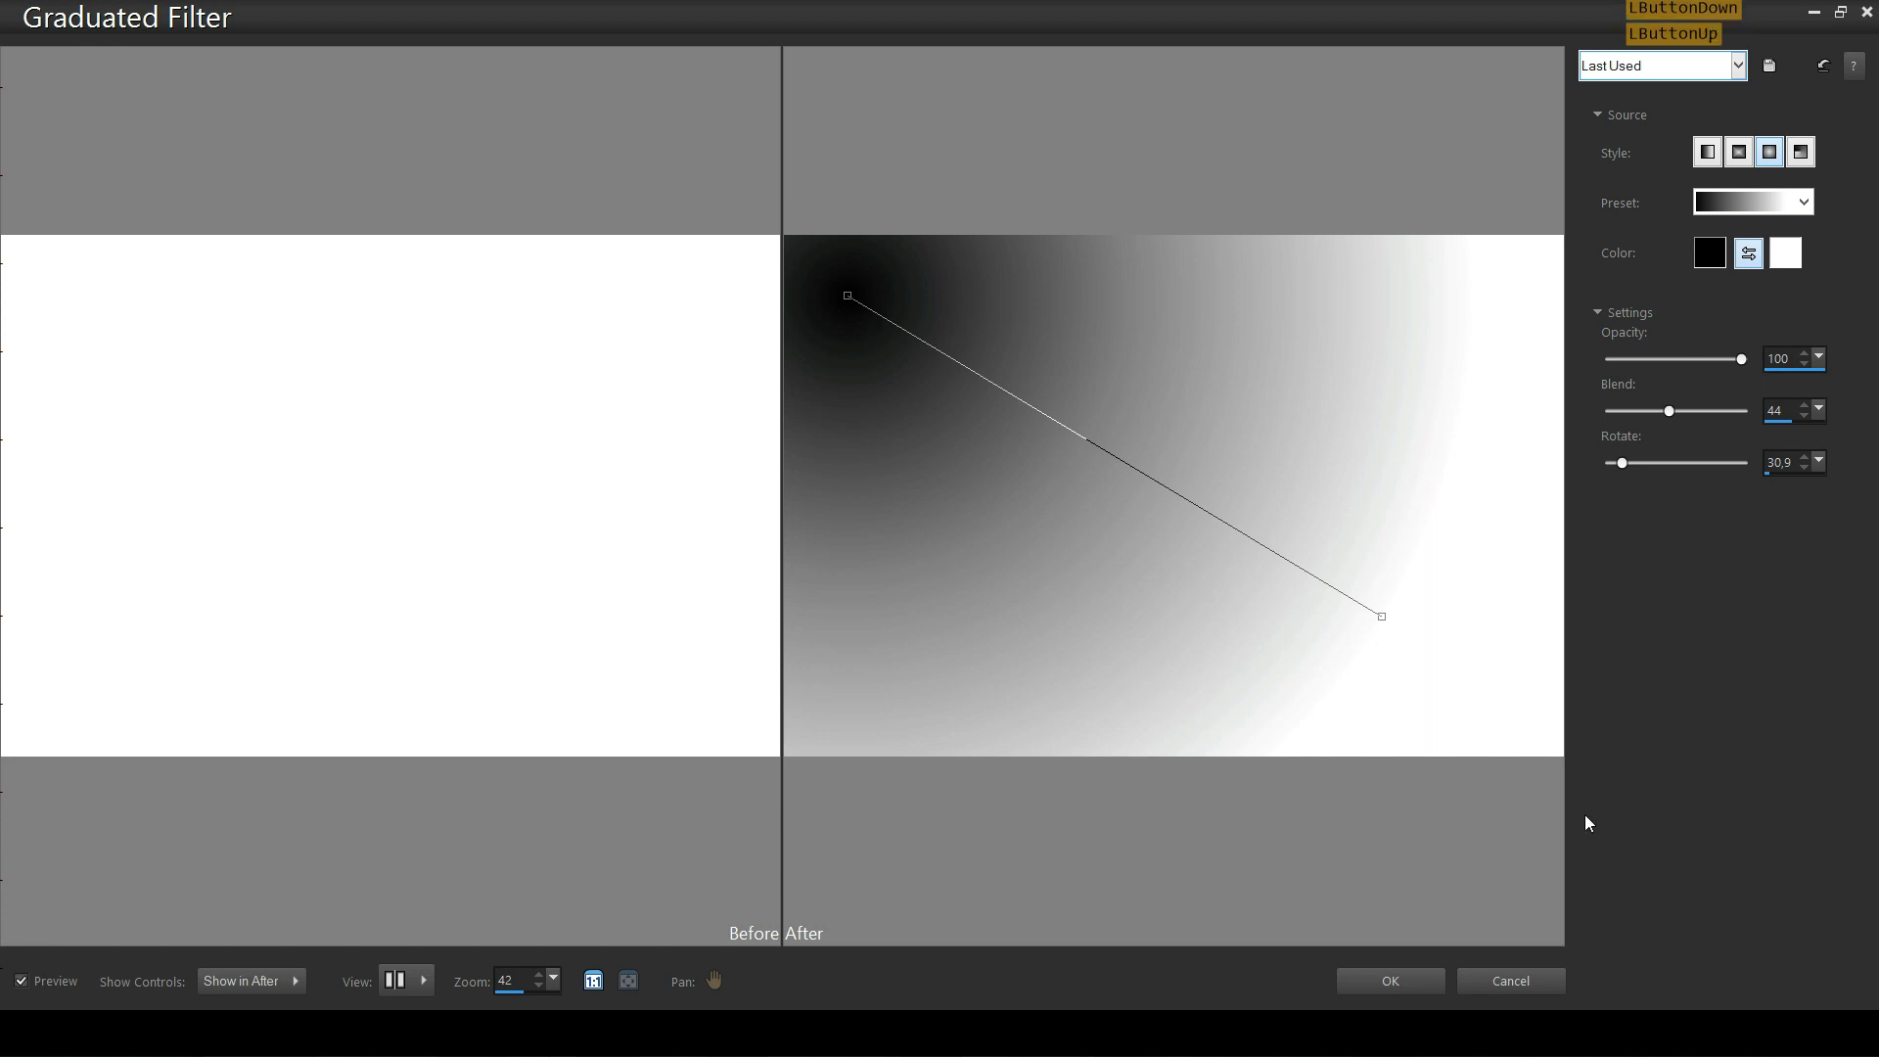
left_click(1371, 979)
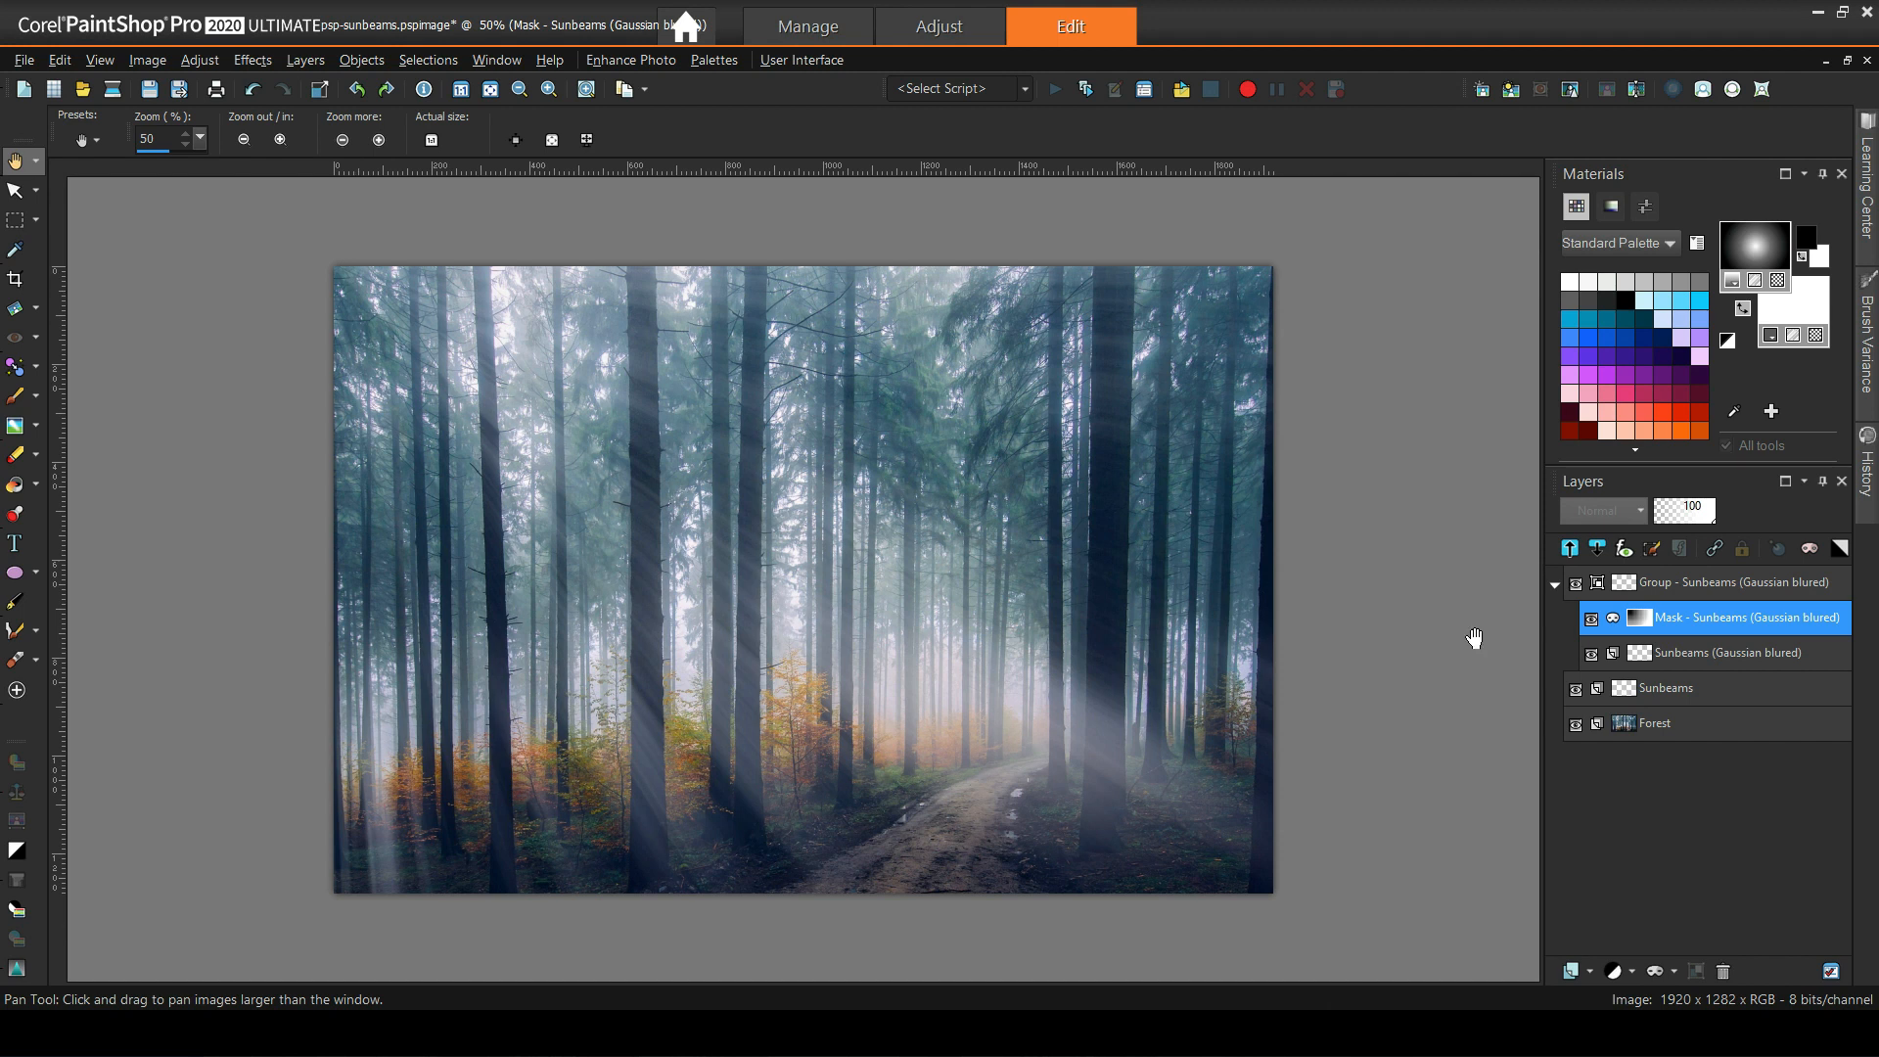
Toggle the gradient mask's visibility to compare the sunbeams with and without it.
left_click(1592, 620)
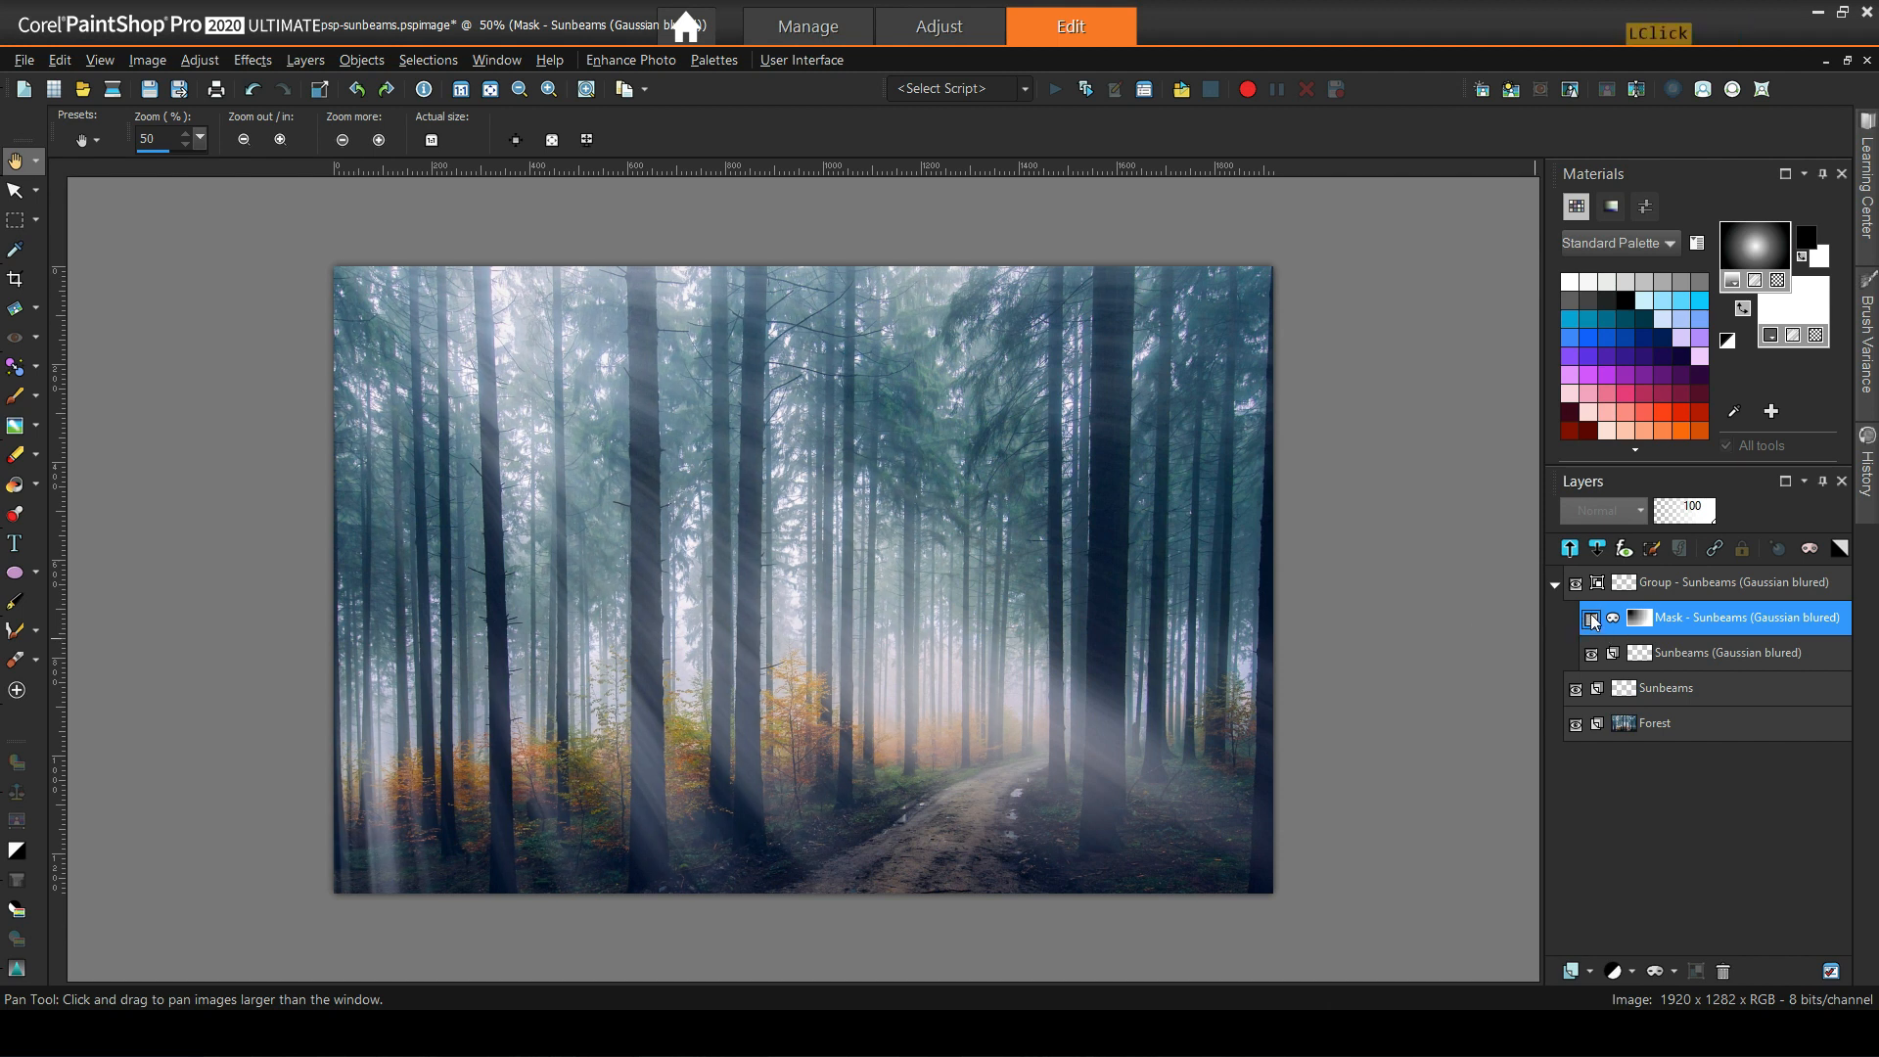
left_click(1591, 619)
left_click(1592, 619)
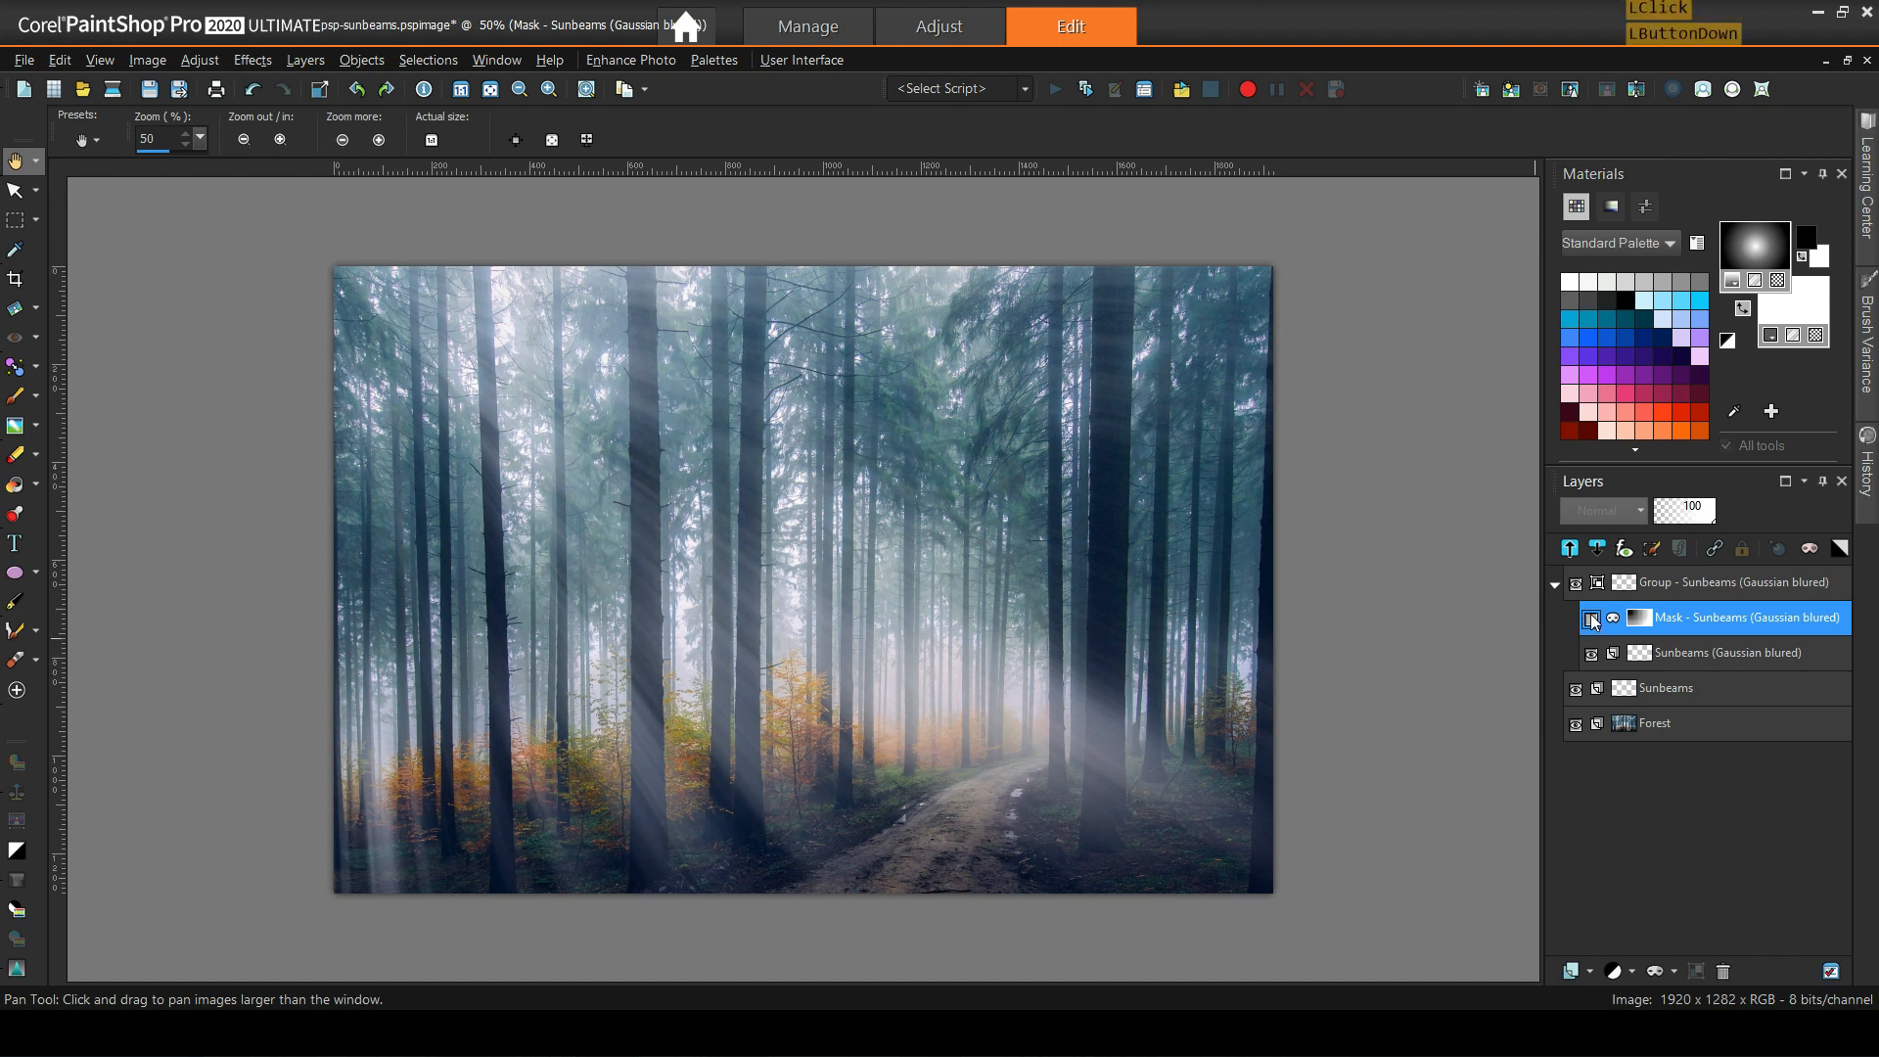
left_click(1592, 622)
left_click(1592, 621)
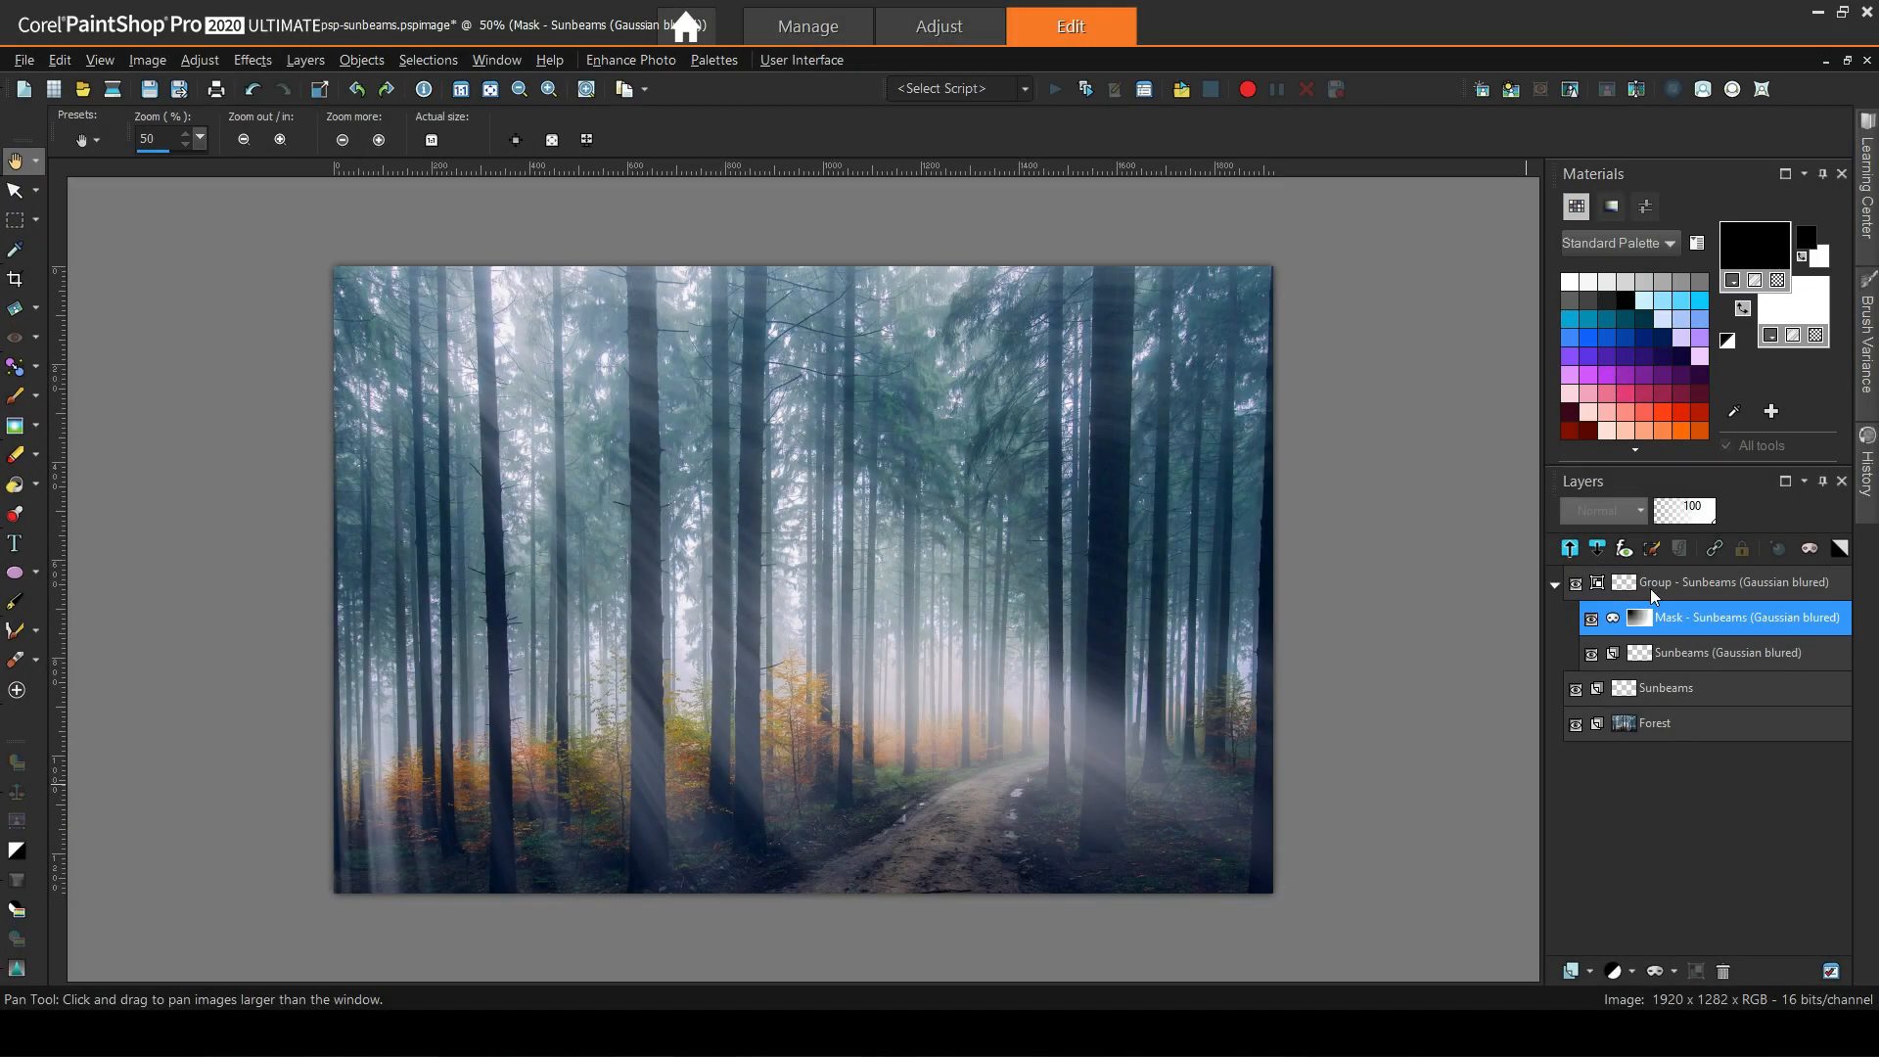
Group the Gaussian-blurred sunbeams group with the Sunbeams layer and name the new group "Group - SUNBEAMS".
left_click(1654, 583)
left_click(1670, 691, "ctrl")
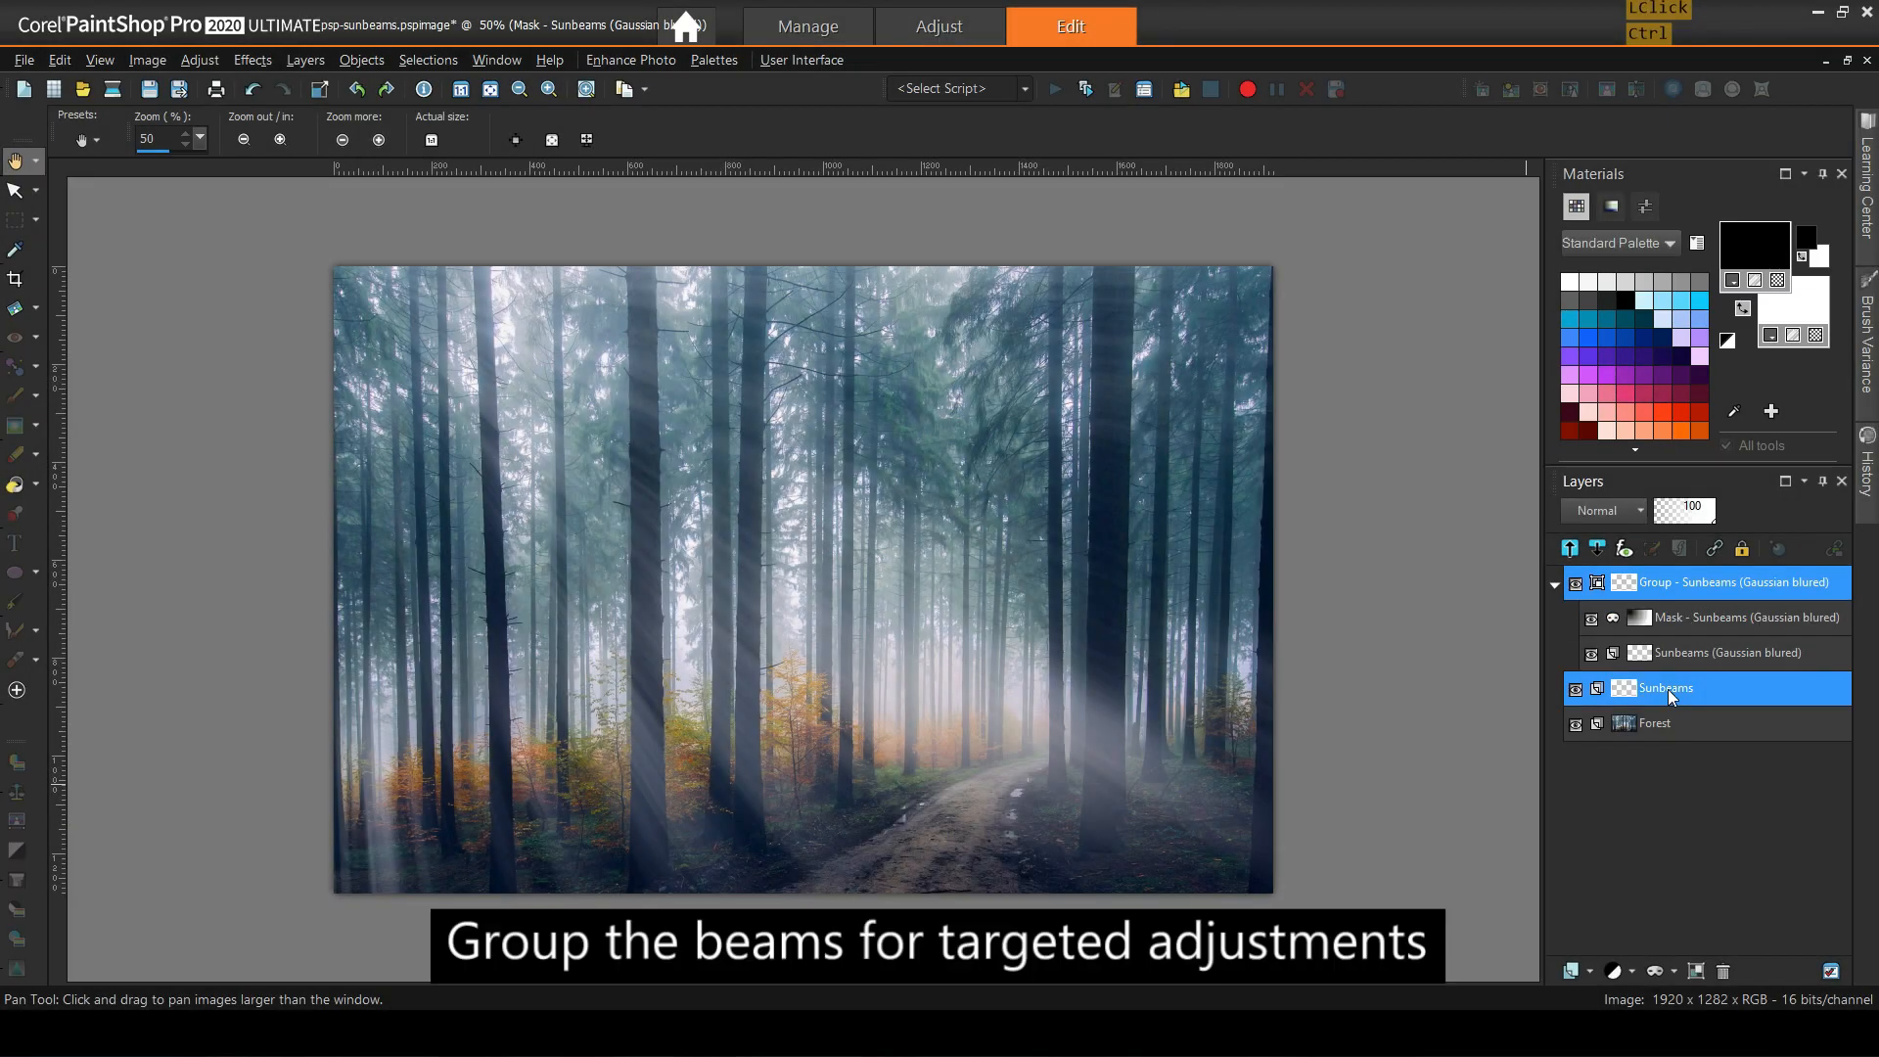
left_click(1696, 969)
left_click(917, 537)
key("BackSpace")
type("- ")
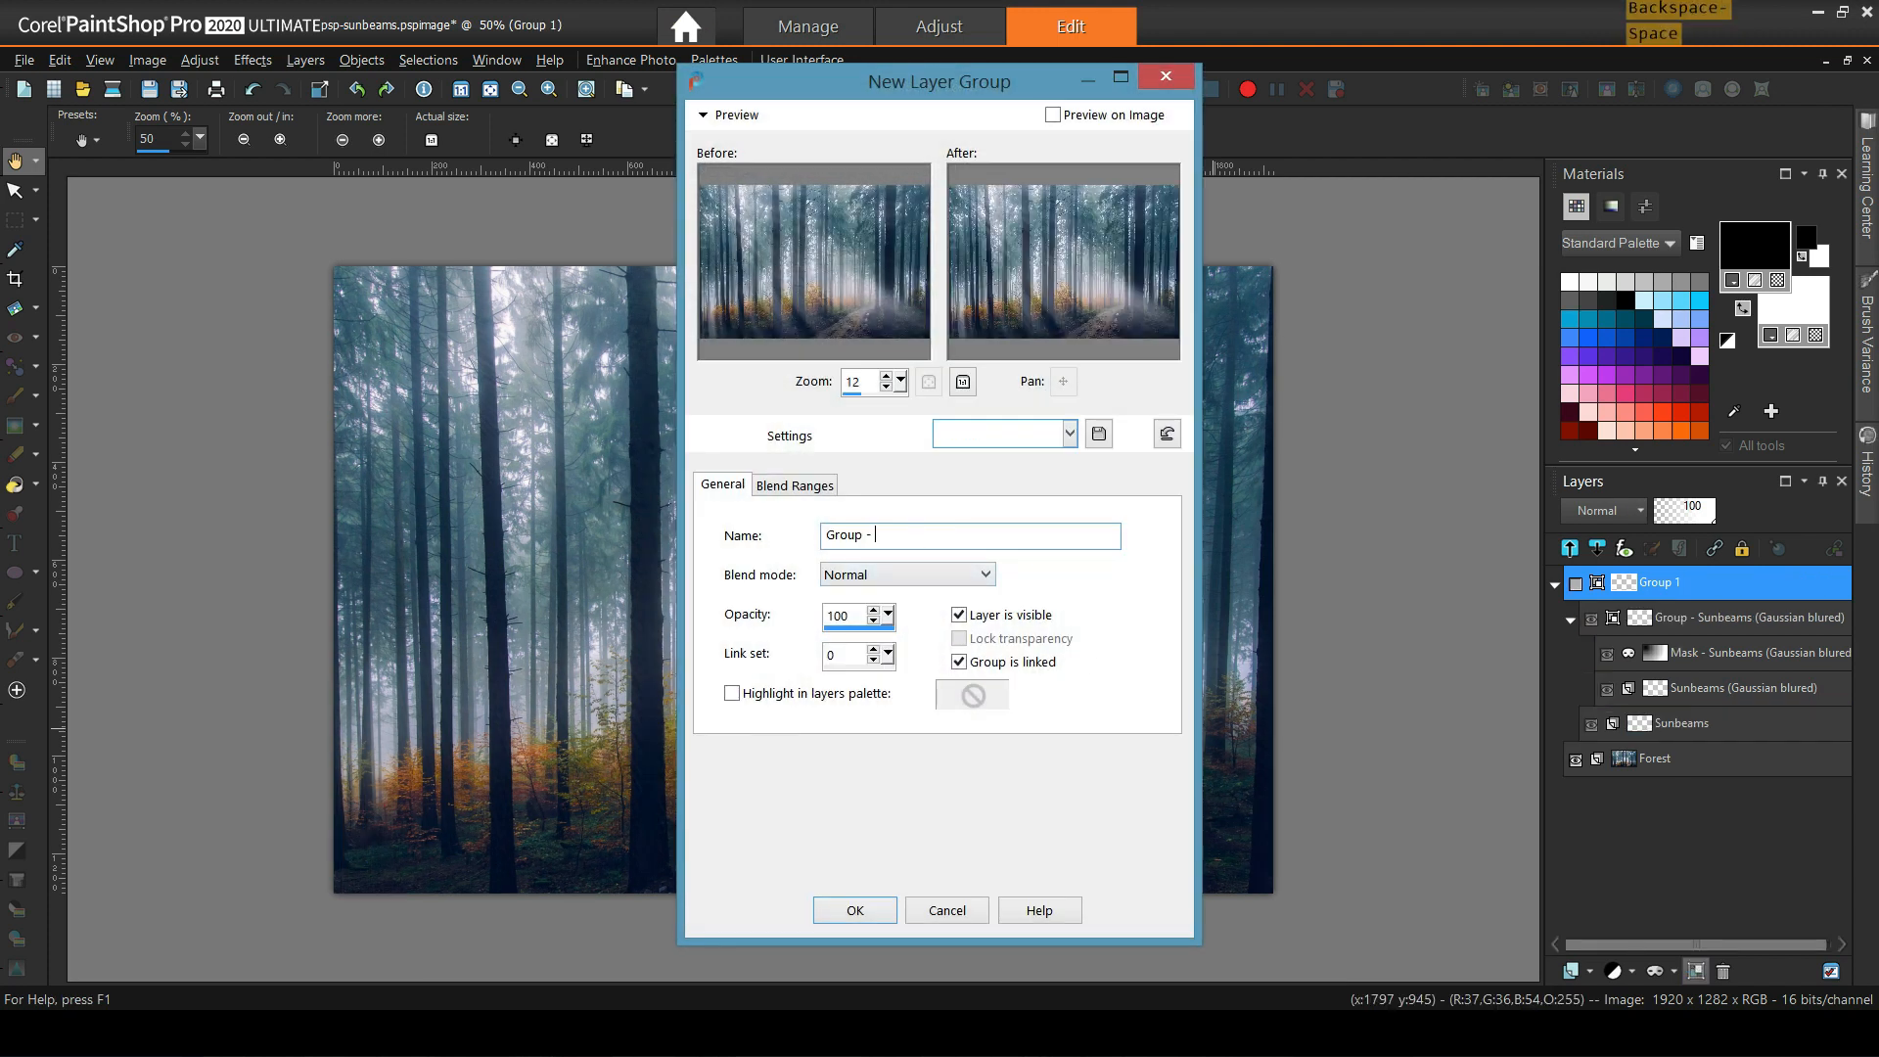
type("SUNBEAMS")
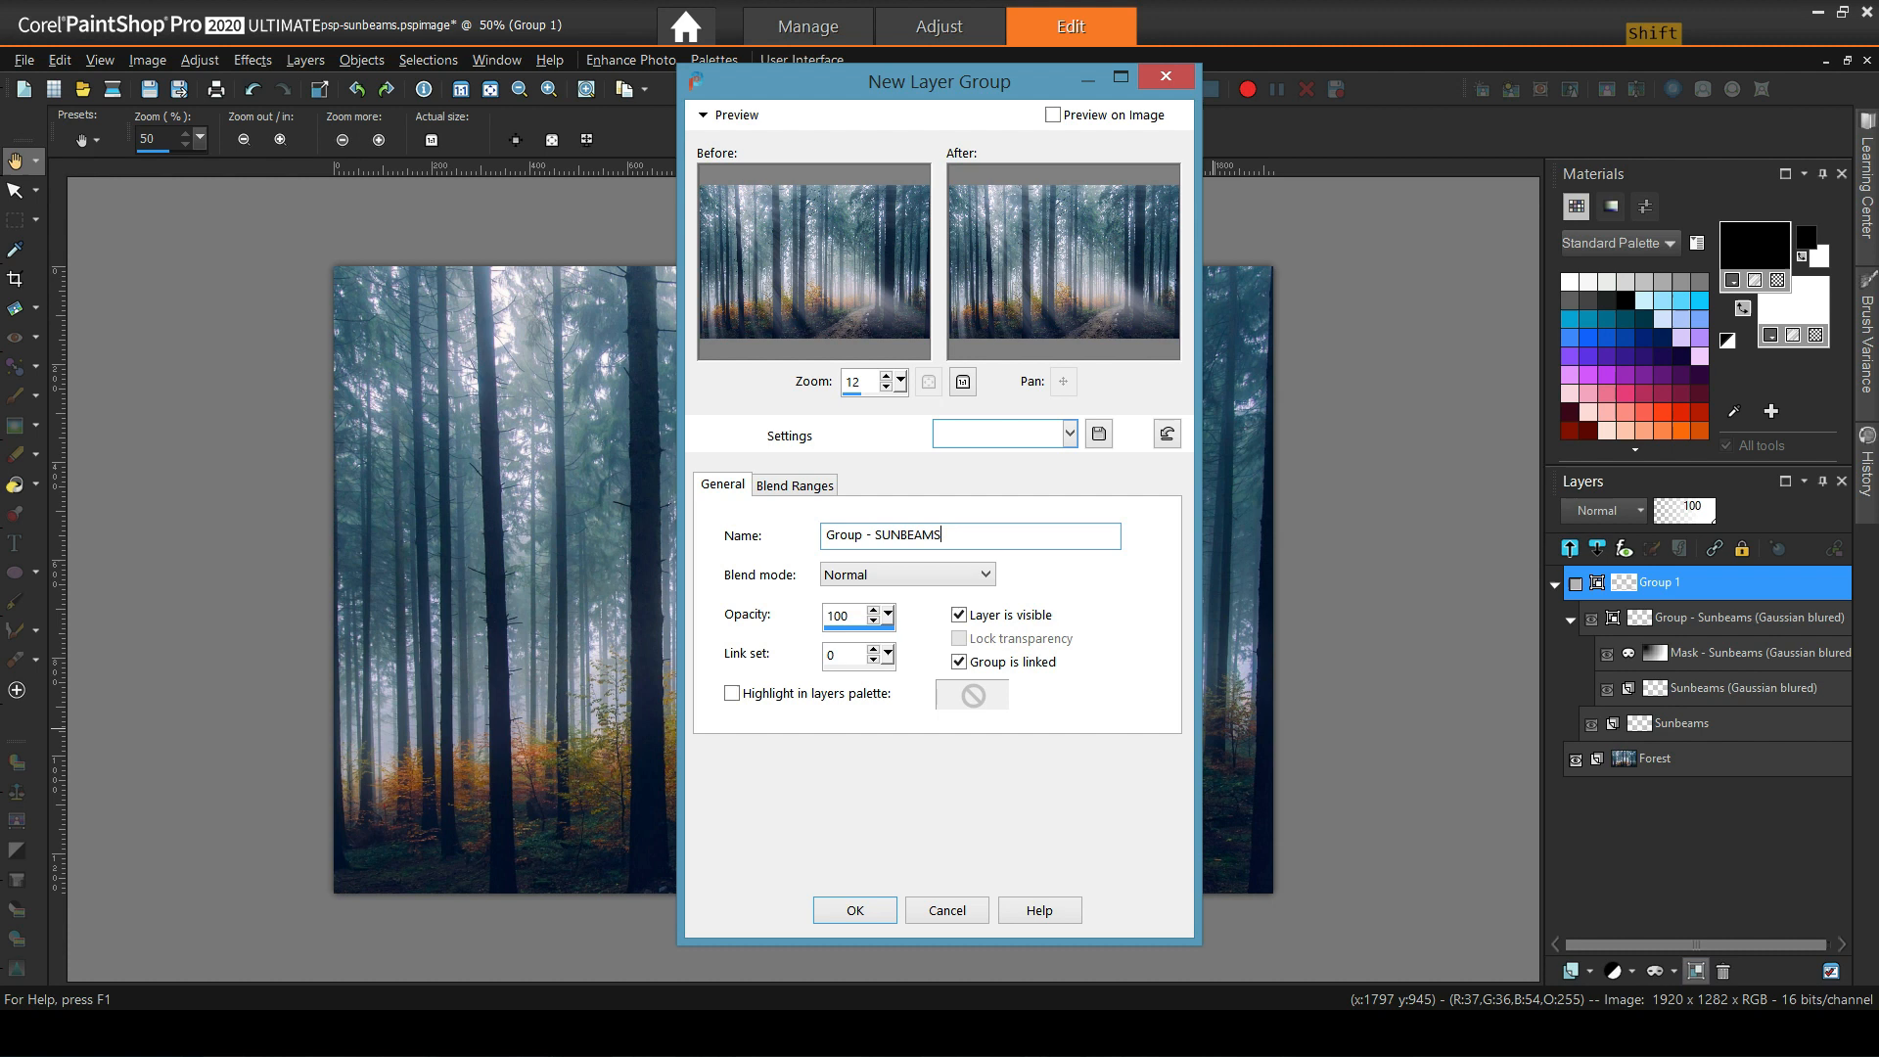
key("Return")
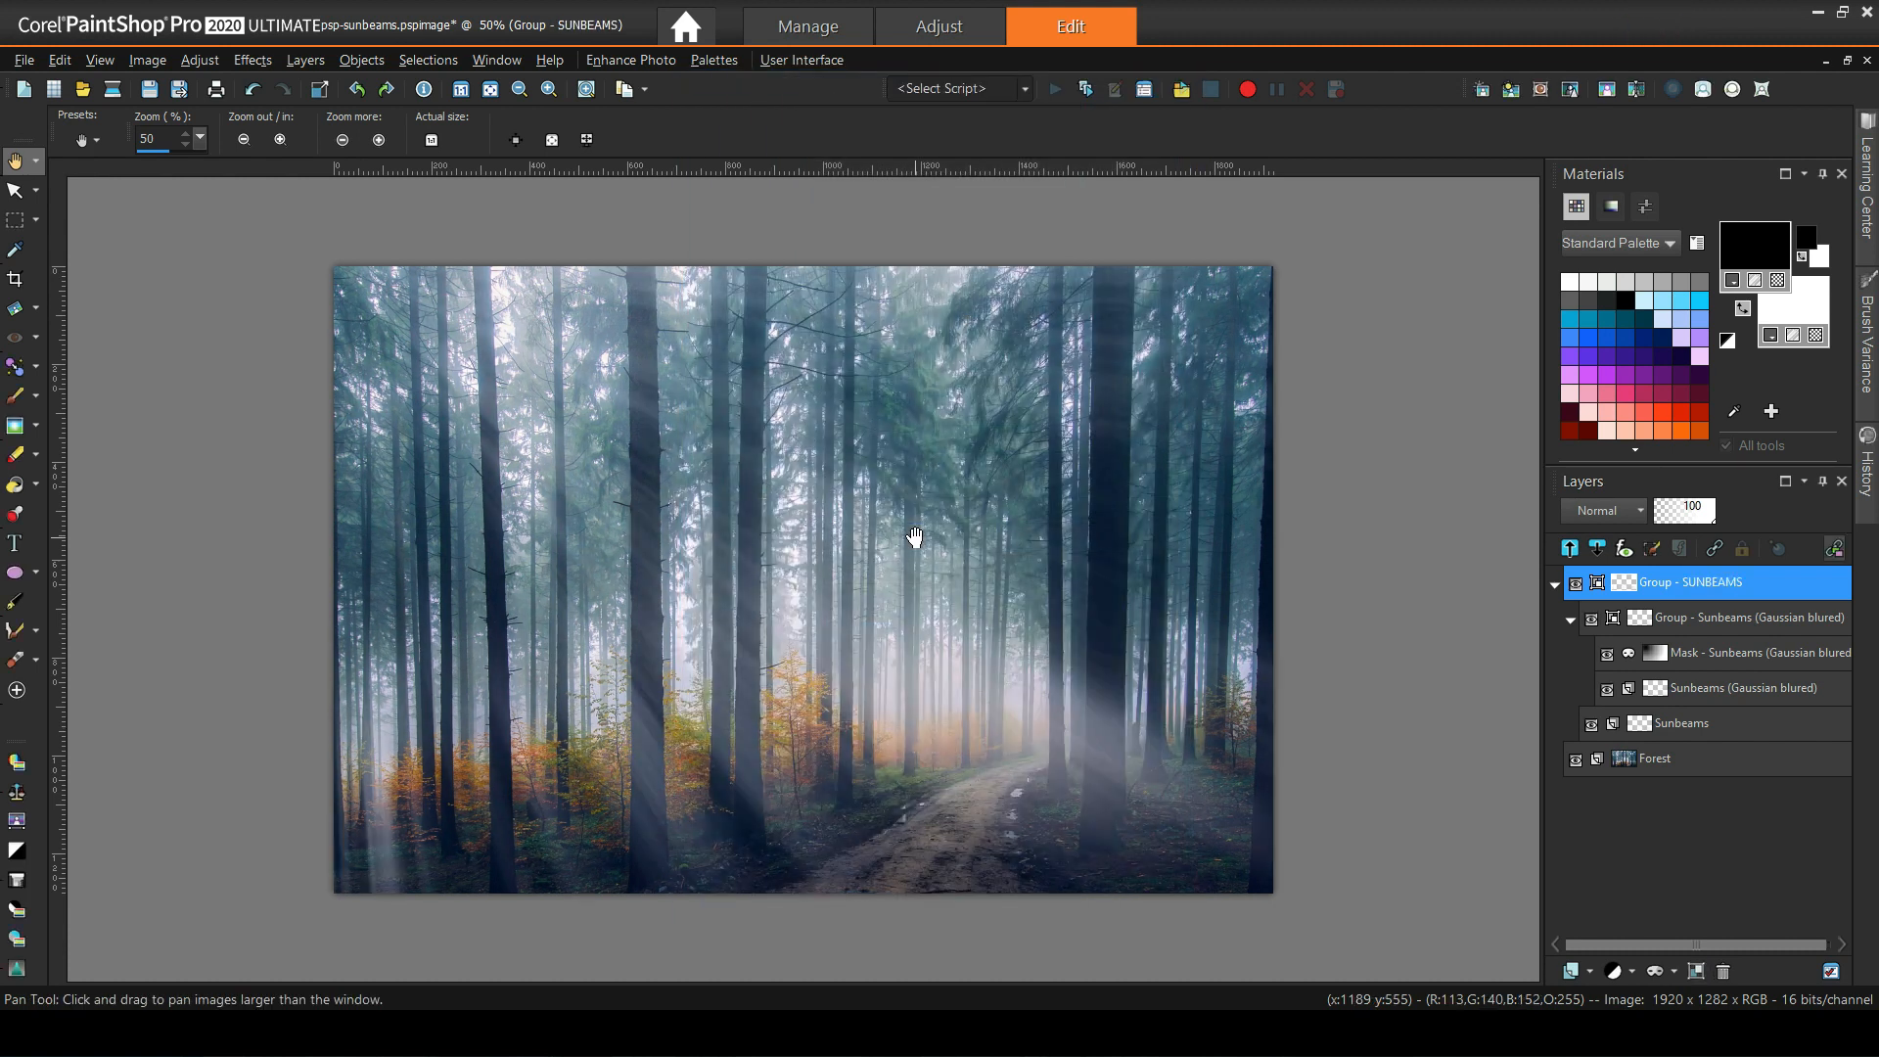
Add a White Balance adjustment layer above the blurred sunbeams group with highlights colour levels 0, -4 and -36.
left_click(1702, 626)
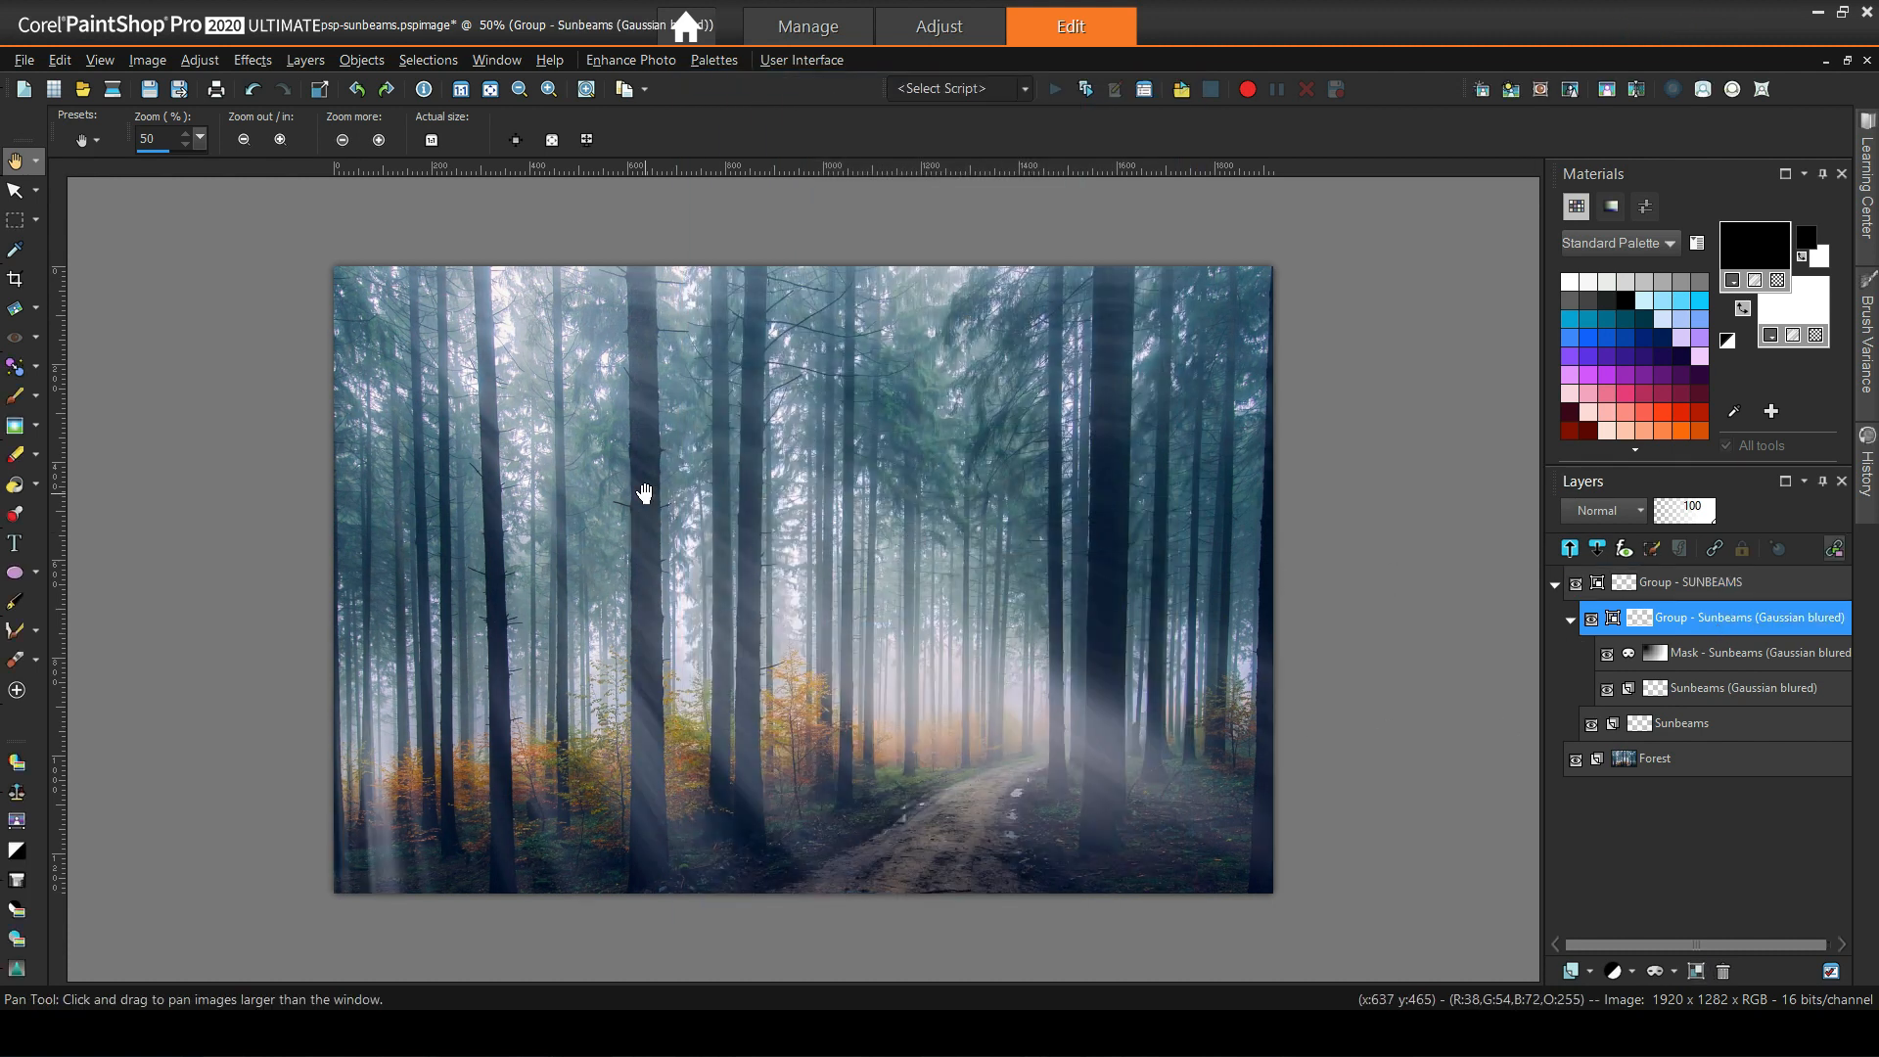
left_click(1621, 971)
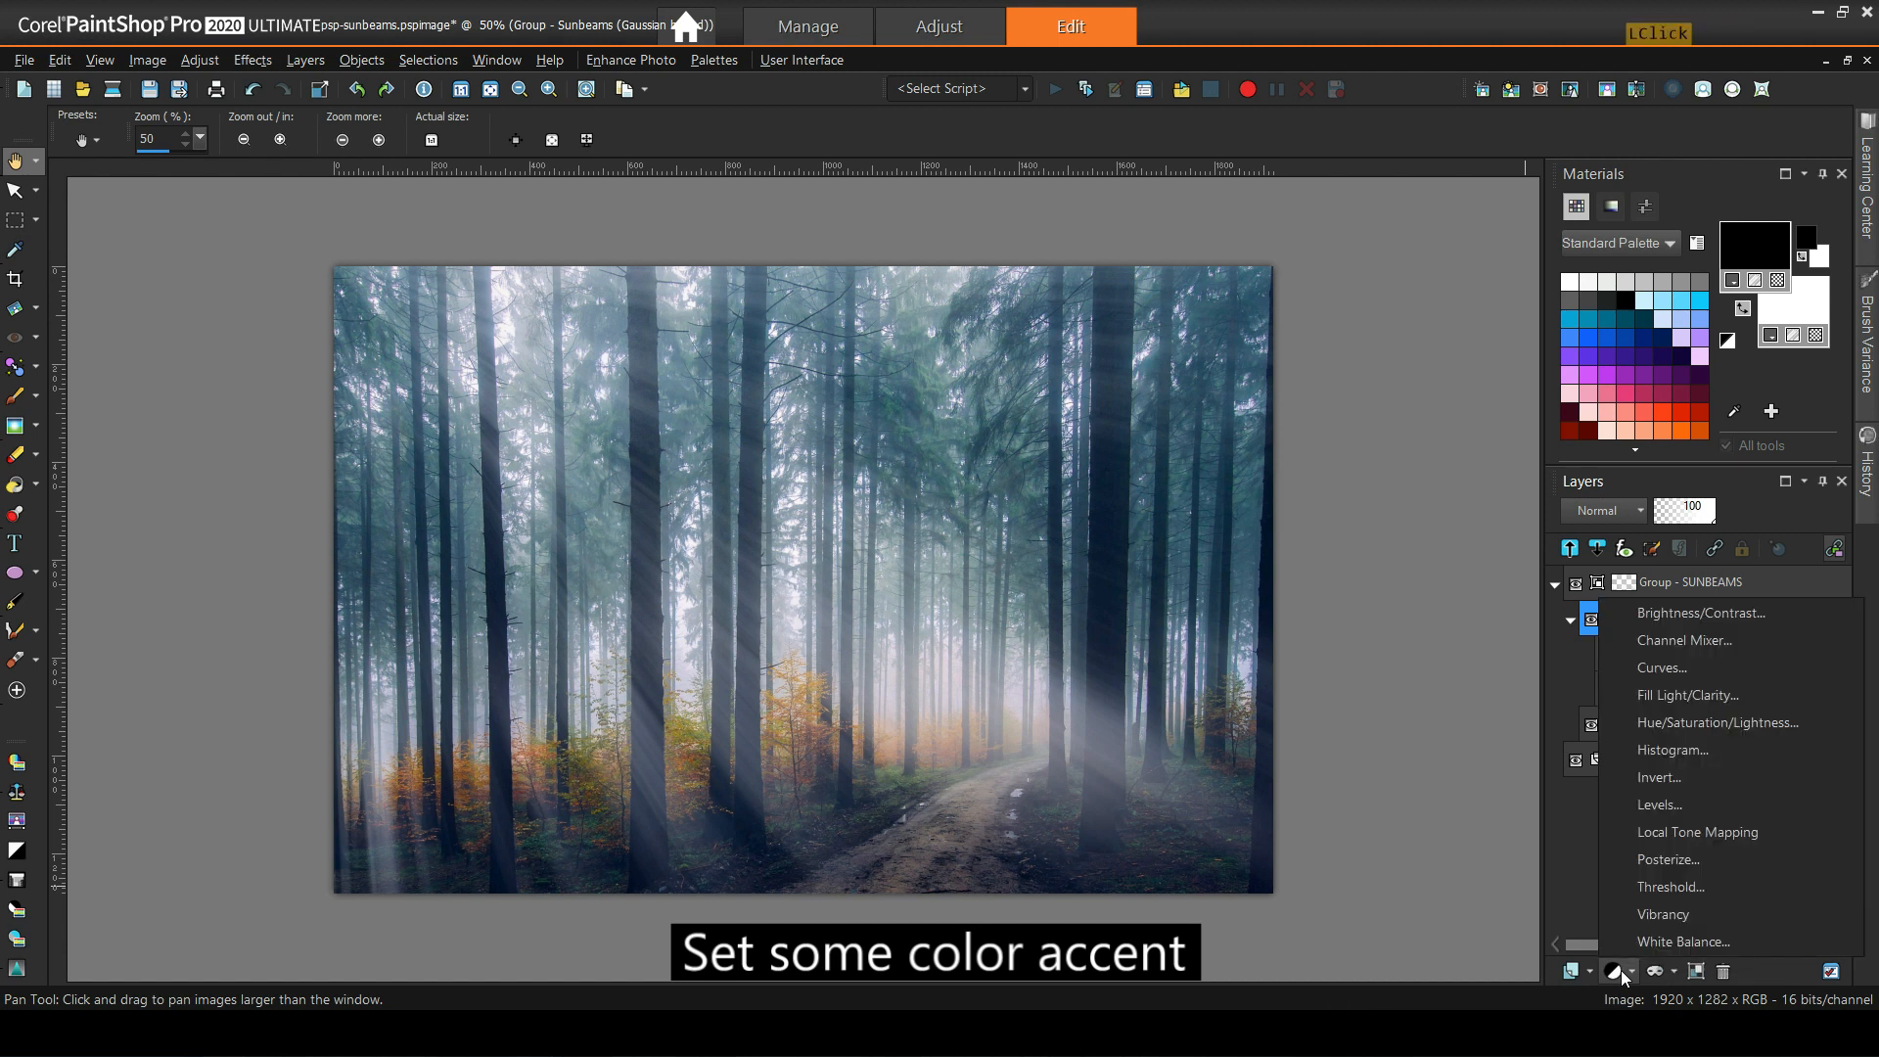
left_click(1681, 941)
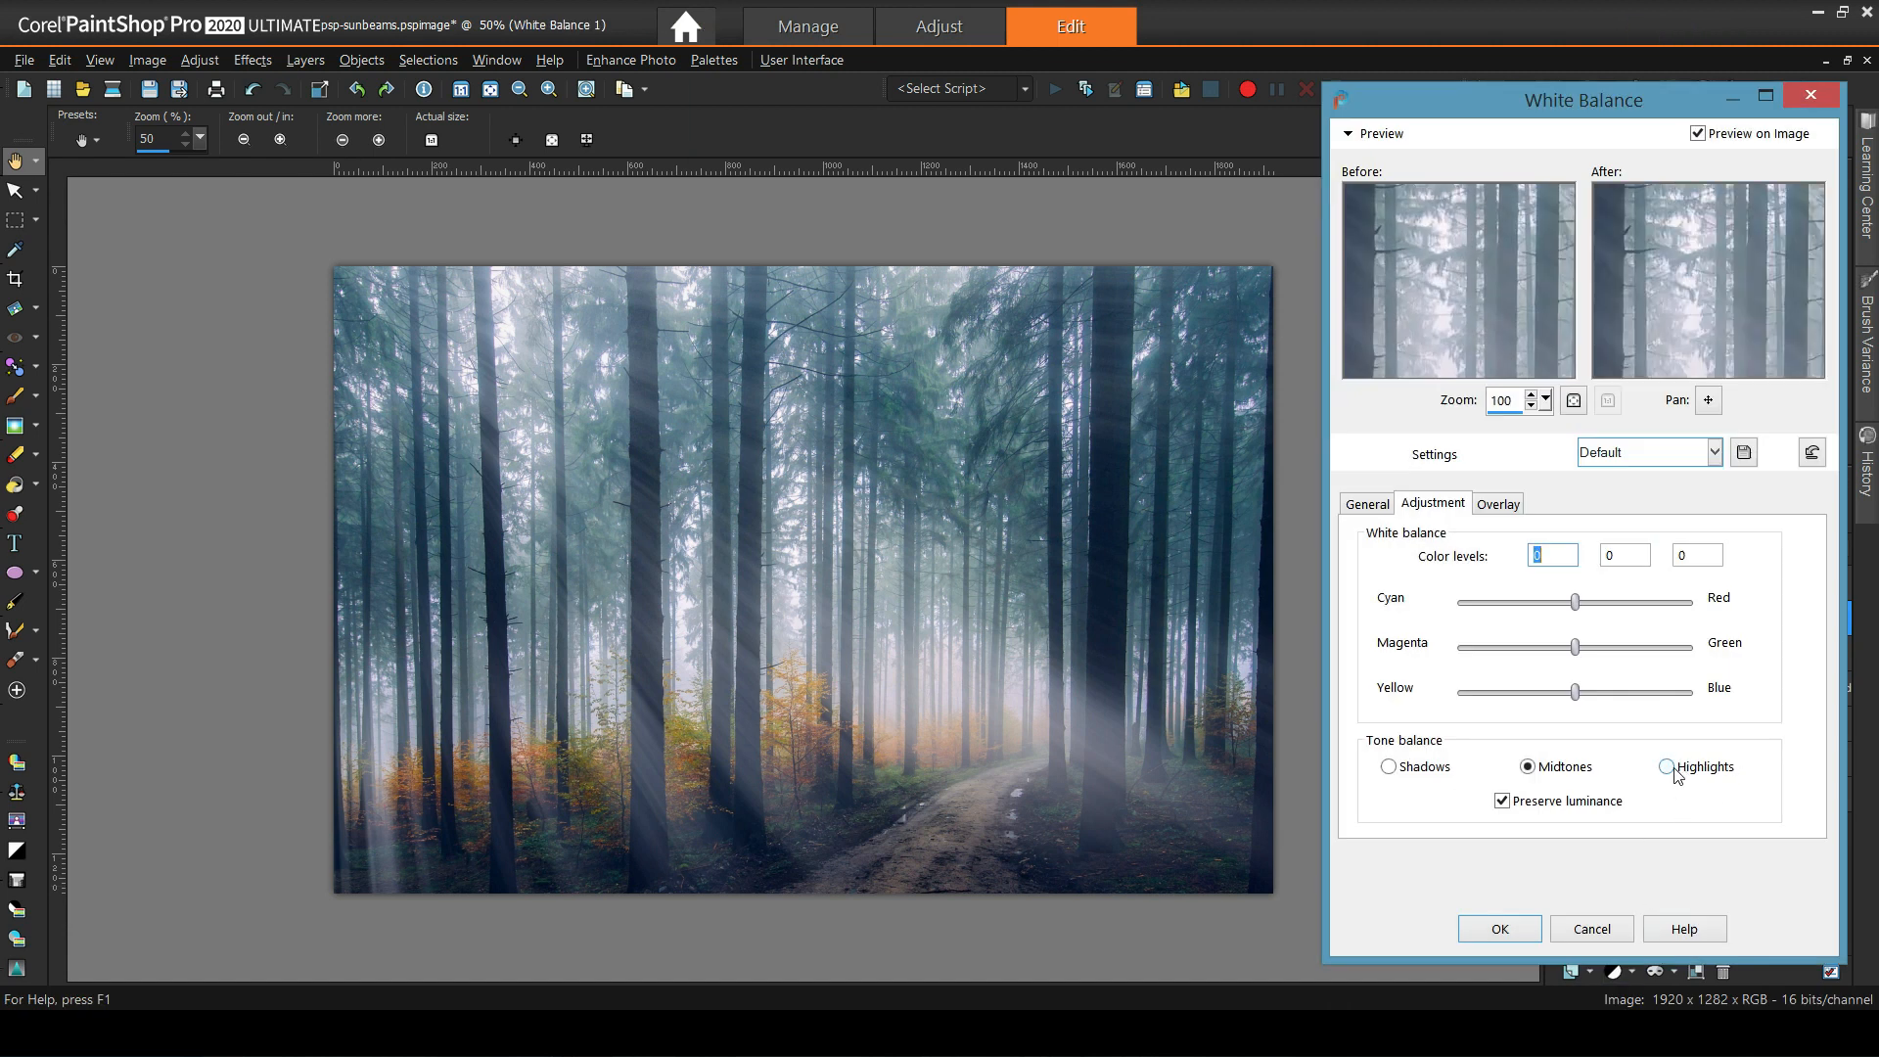
left_click(1667, 768)
left_click_drag(1576, 693, 1556, 613)
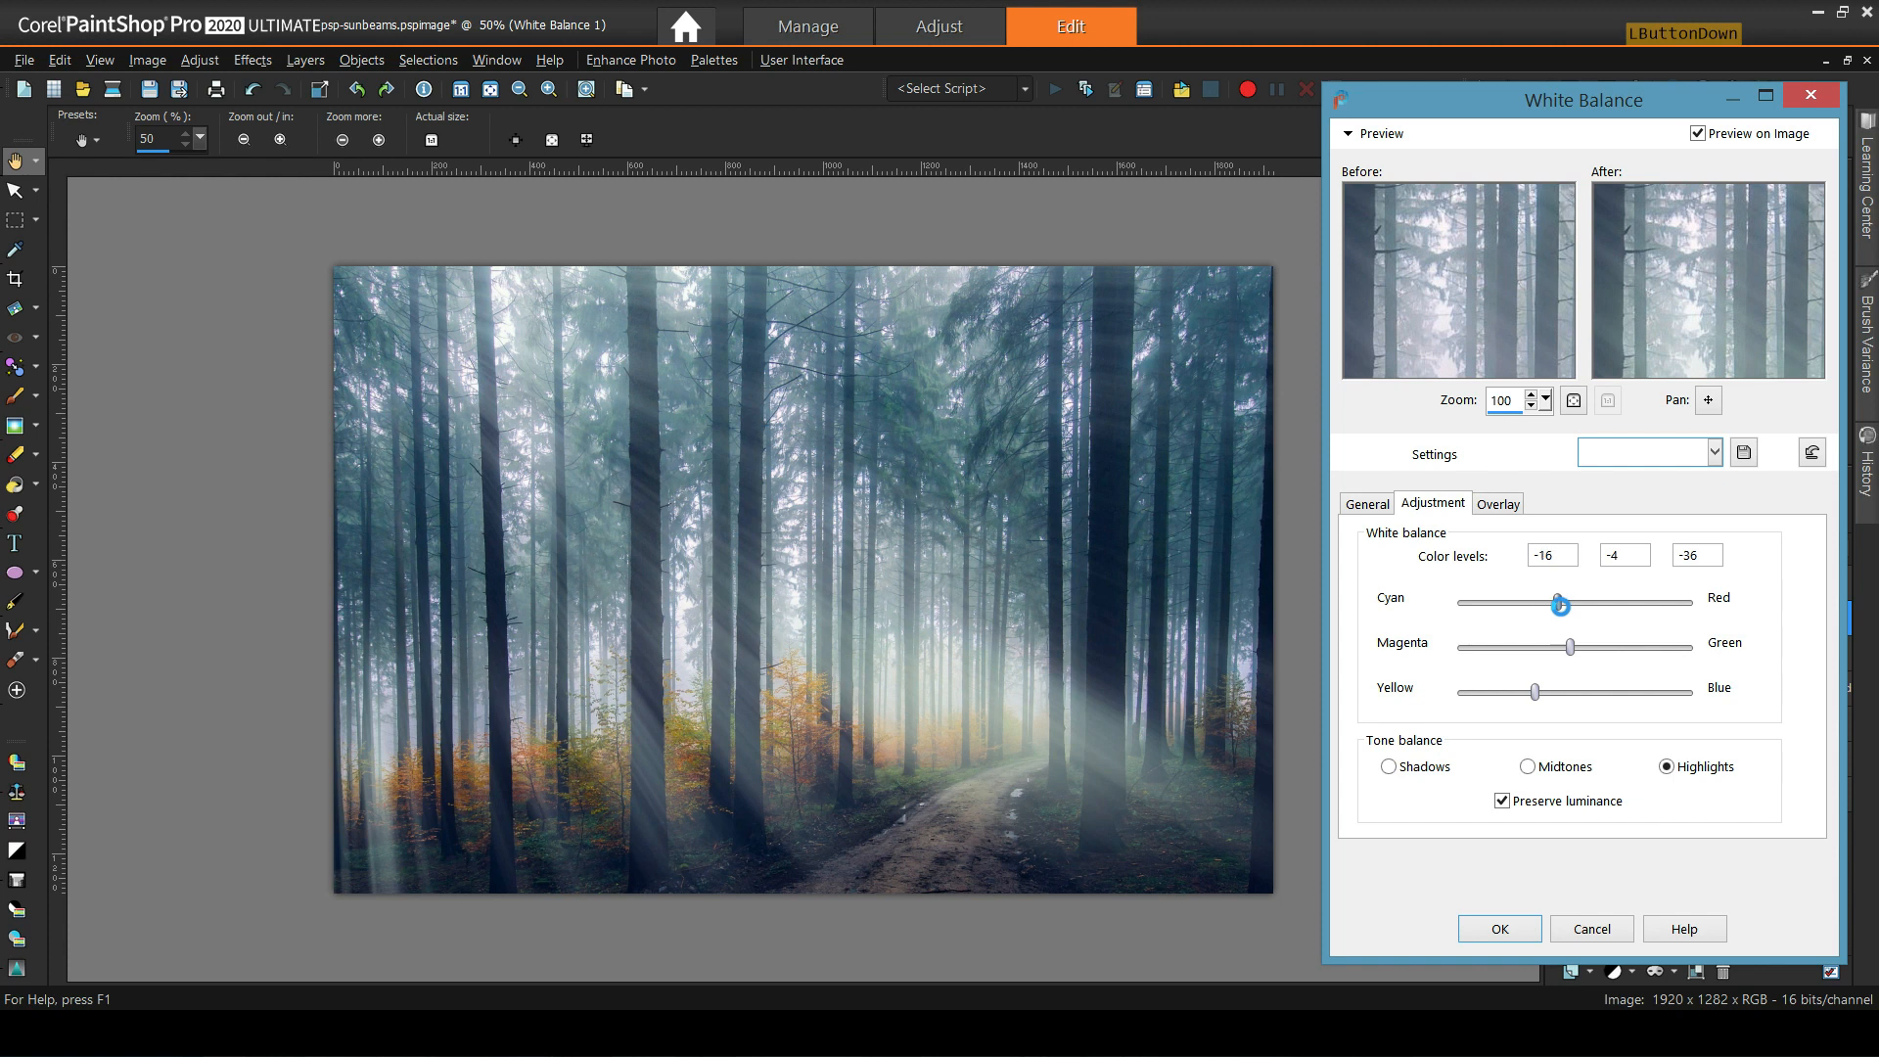
left_click_drag(1568, 605, 1569, 604)
double_click(1541, 556)
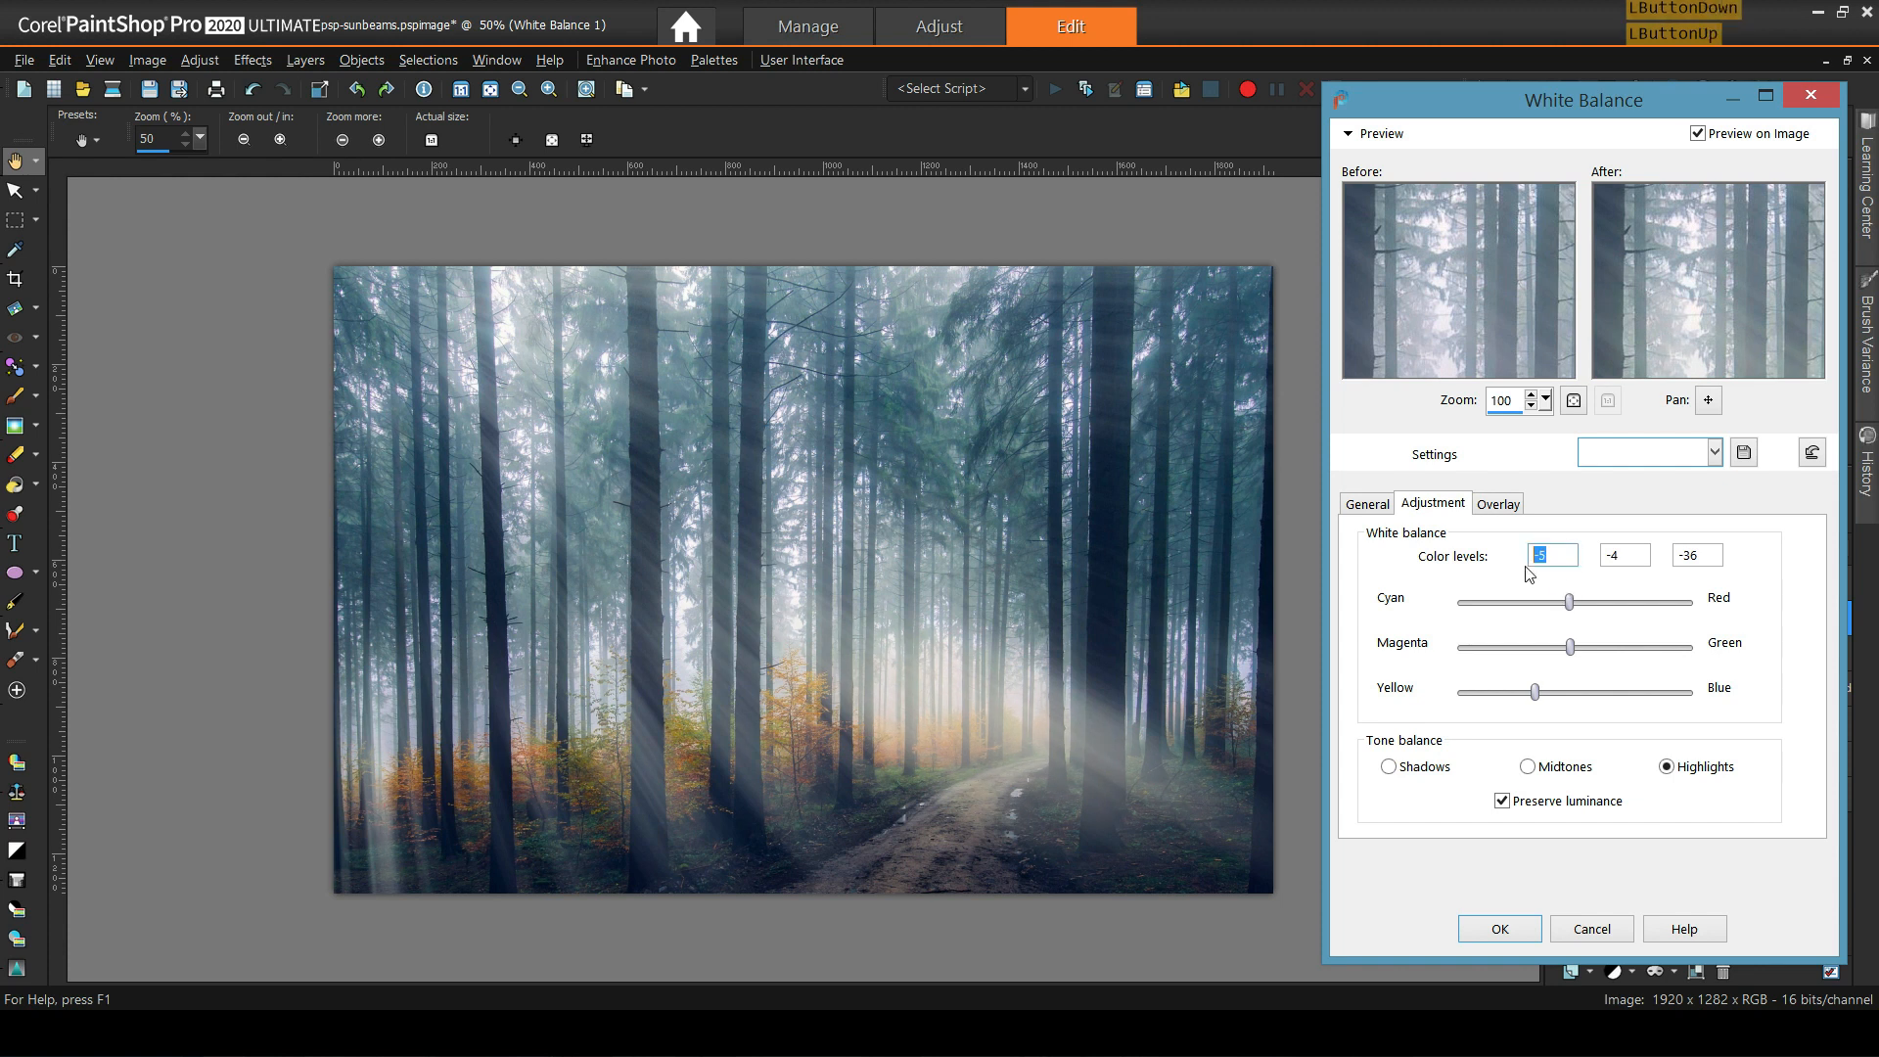
type("0")
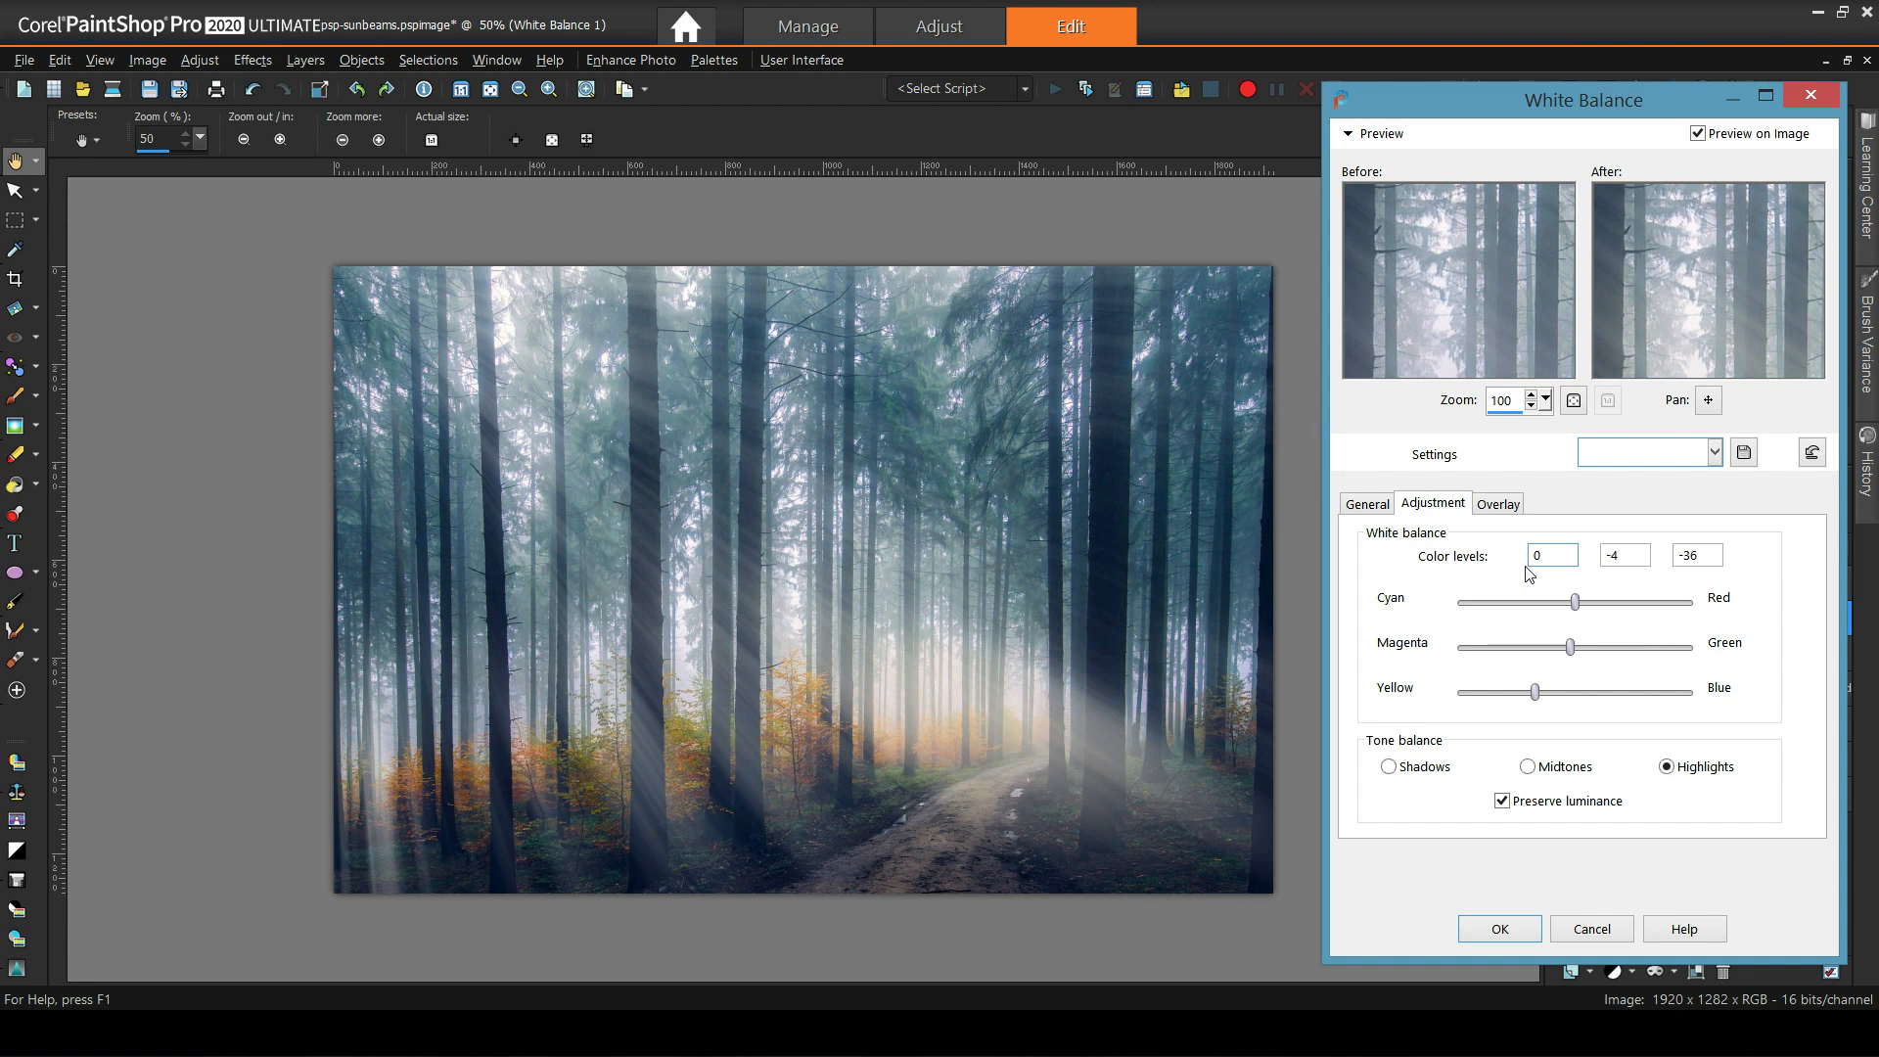
left_click(1497, 929)
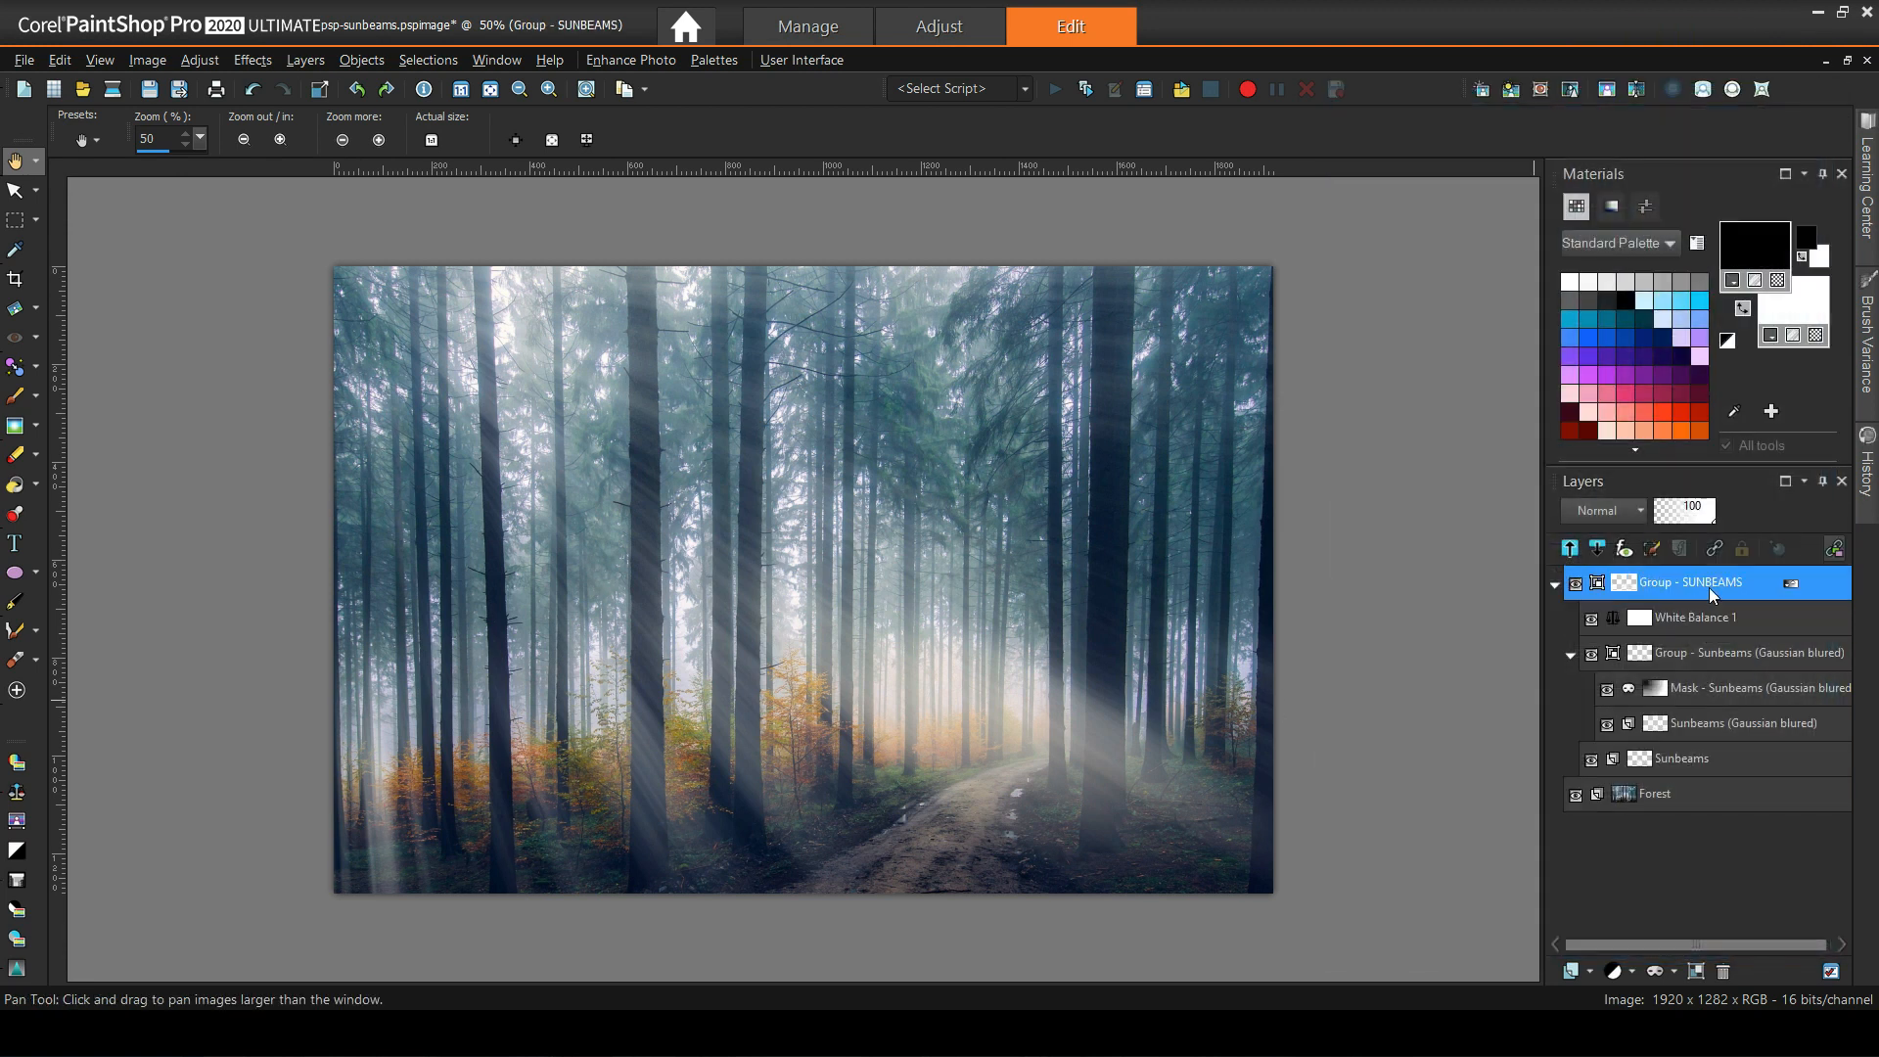
Add a Show All mask to the SUNBEAMS group and switch to the Paint Brush.
left_click(1673, 970)
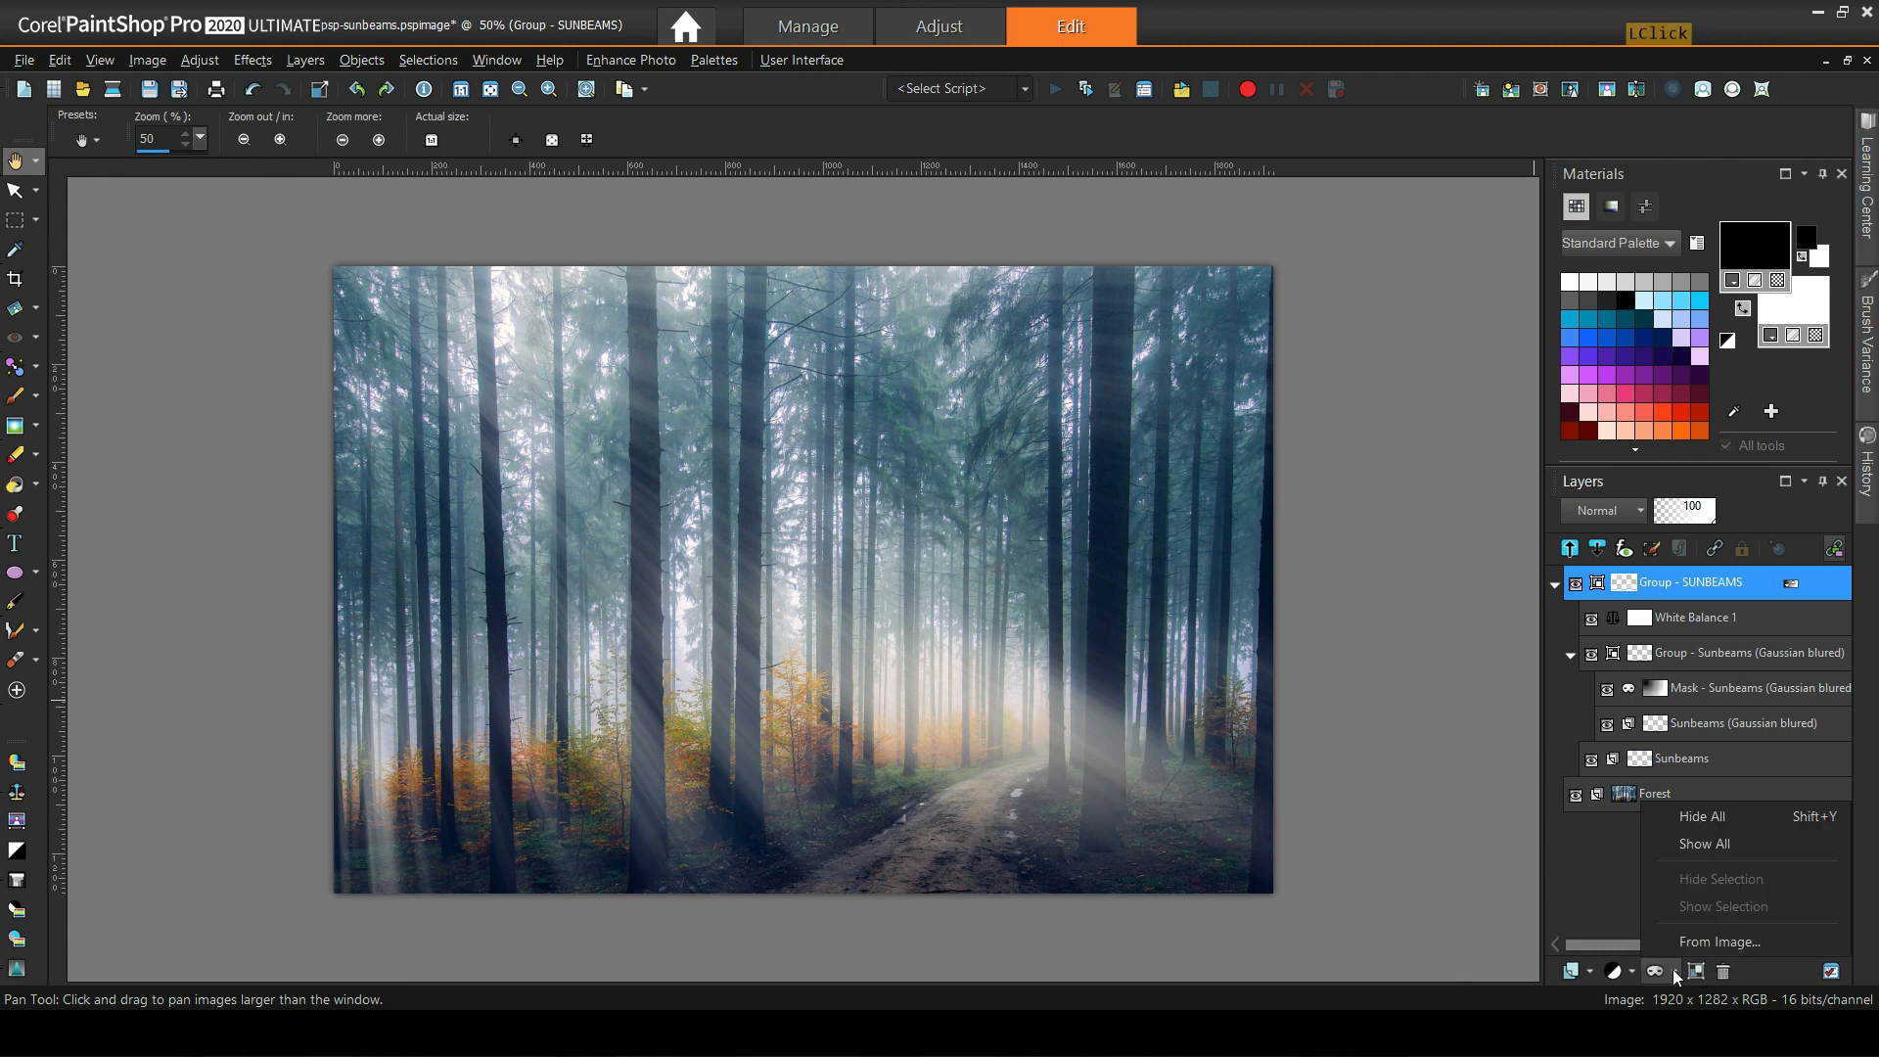
left_click(1721, 843)
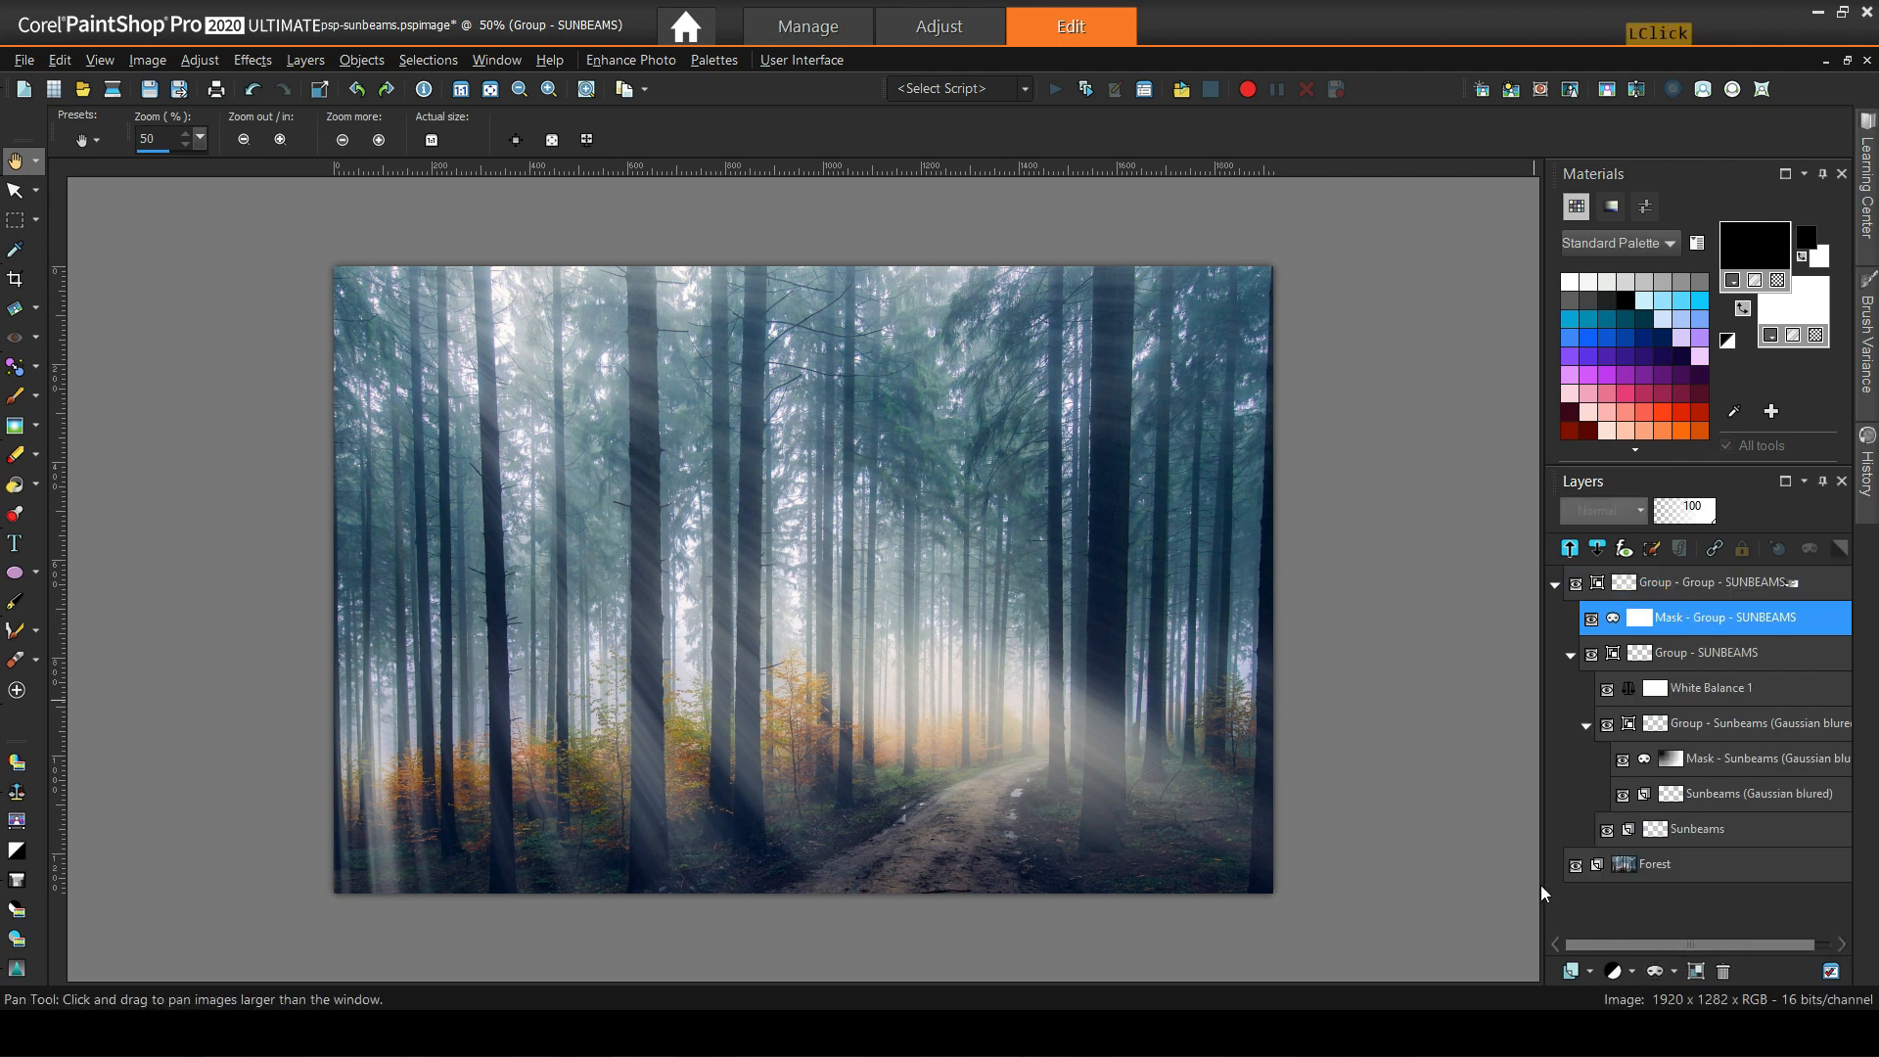
left_click(37, 396)
left_click(114, 395)
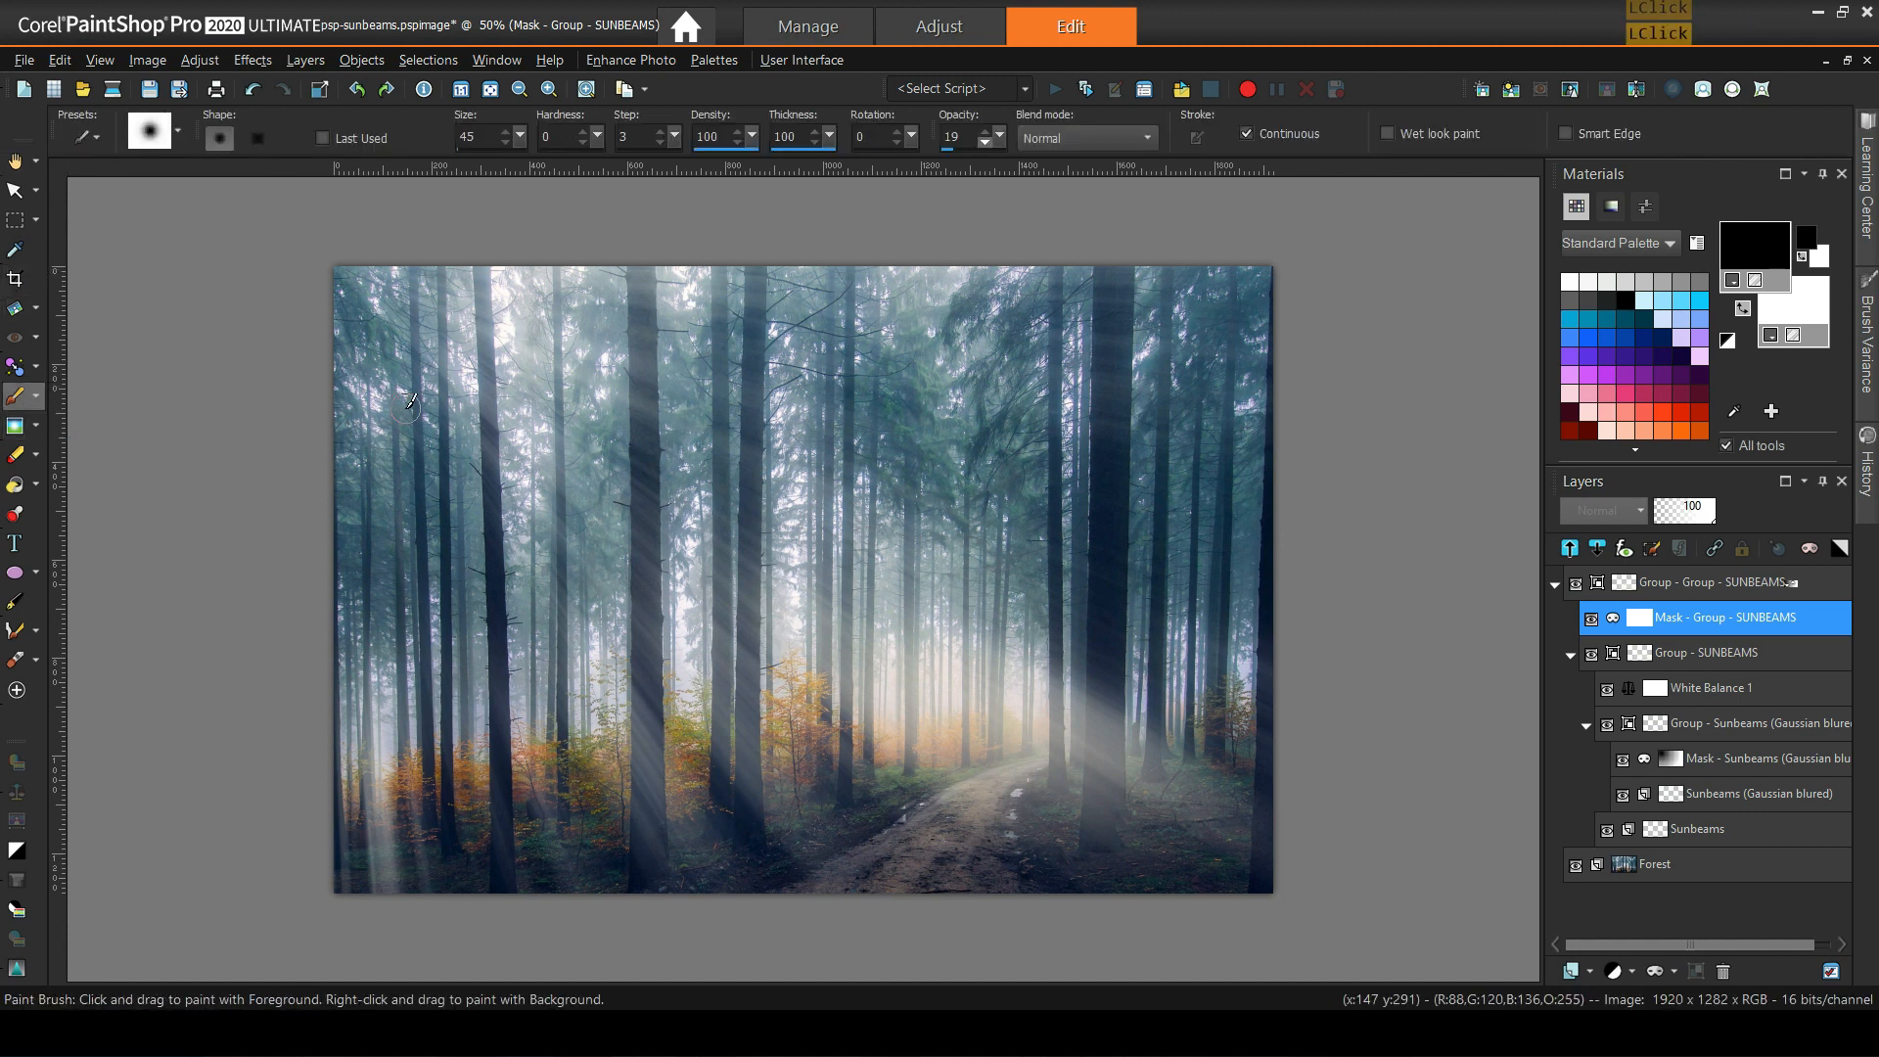
Set the Paint Brush opacity to 100 and enlarge the brush size to 249.
left_click_drag(1002, 139, 1097, 174)
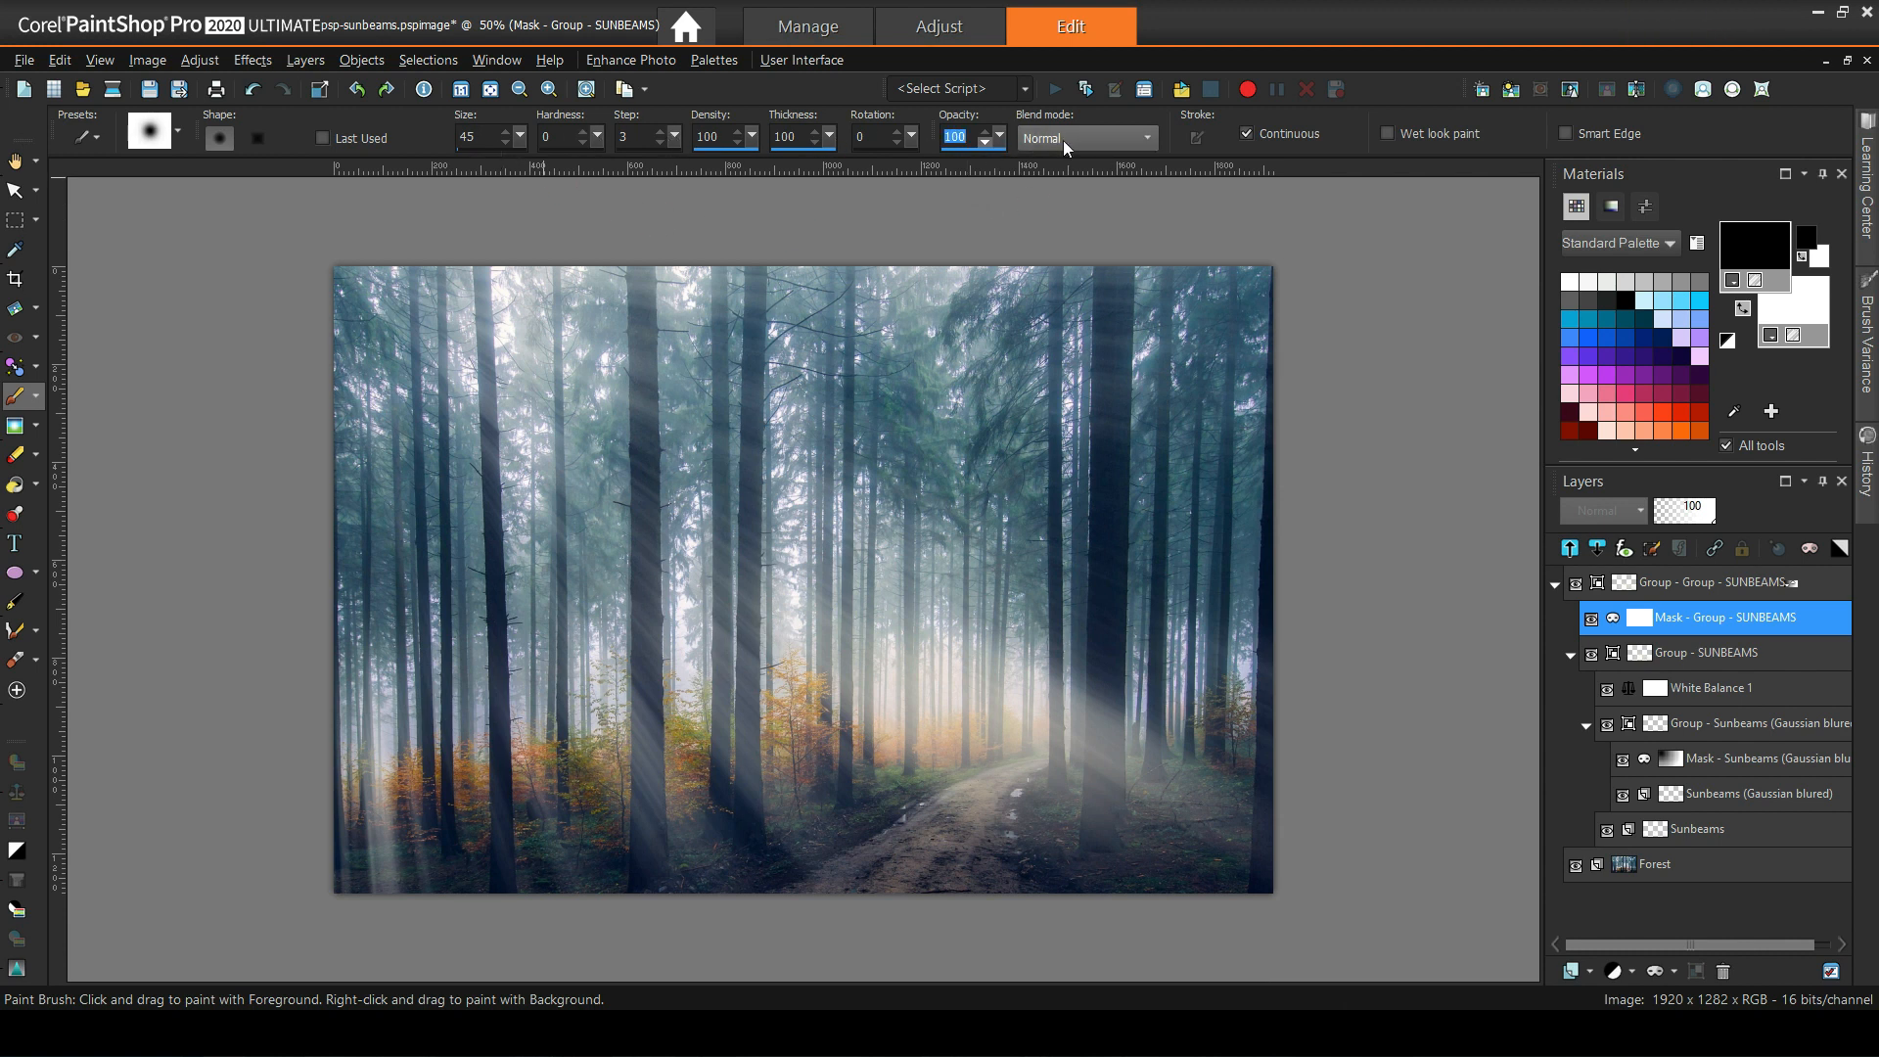
key("alt")
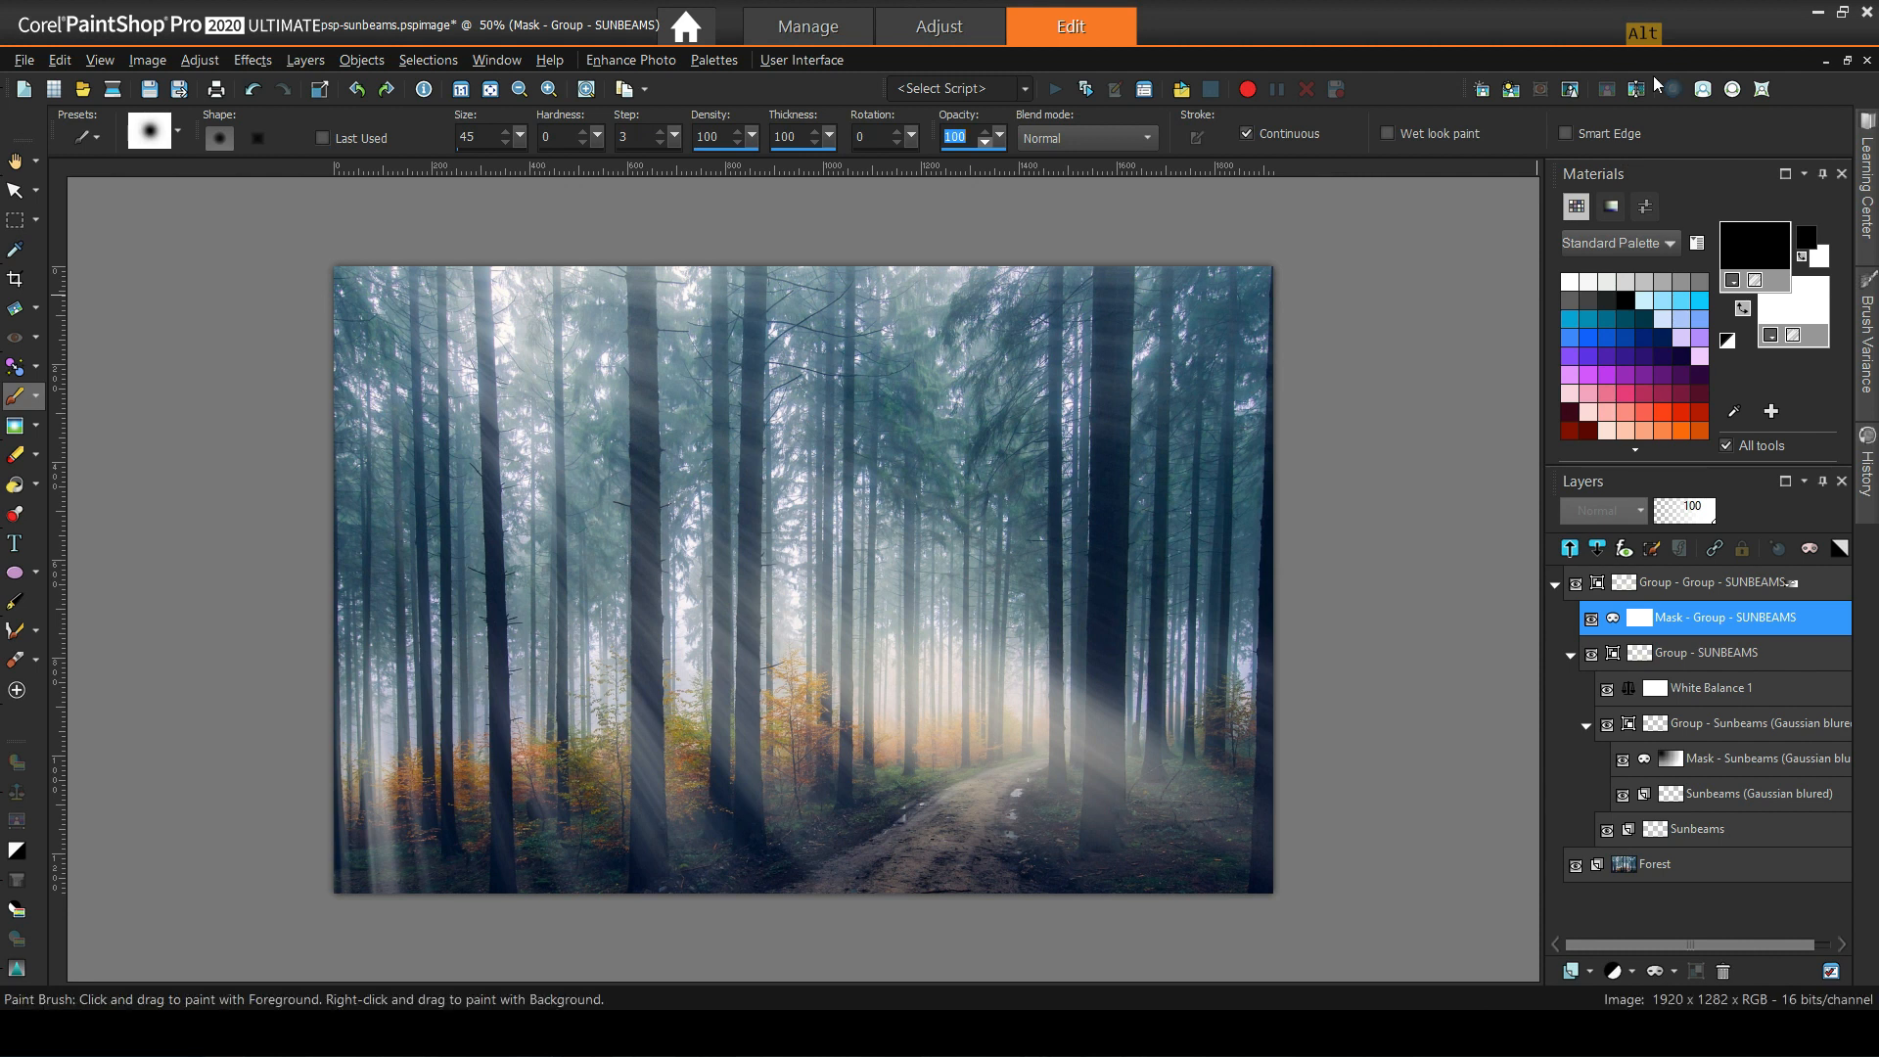
left_click_drag(785, 475, 874, 561)
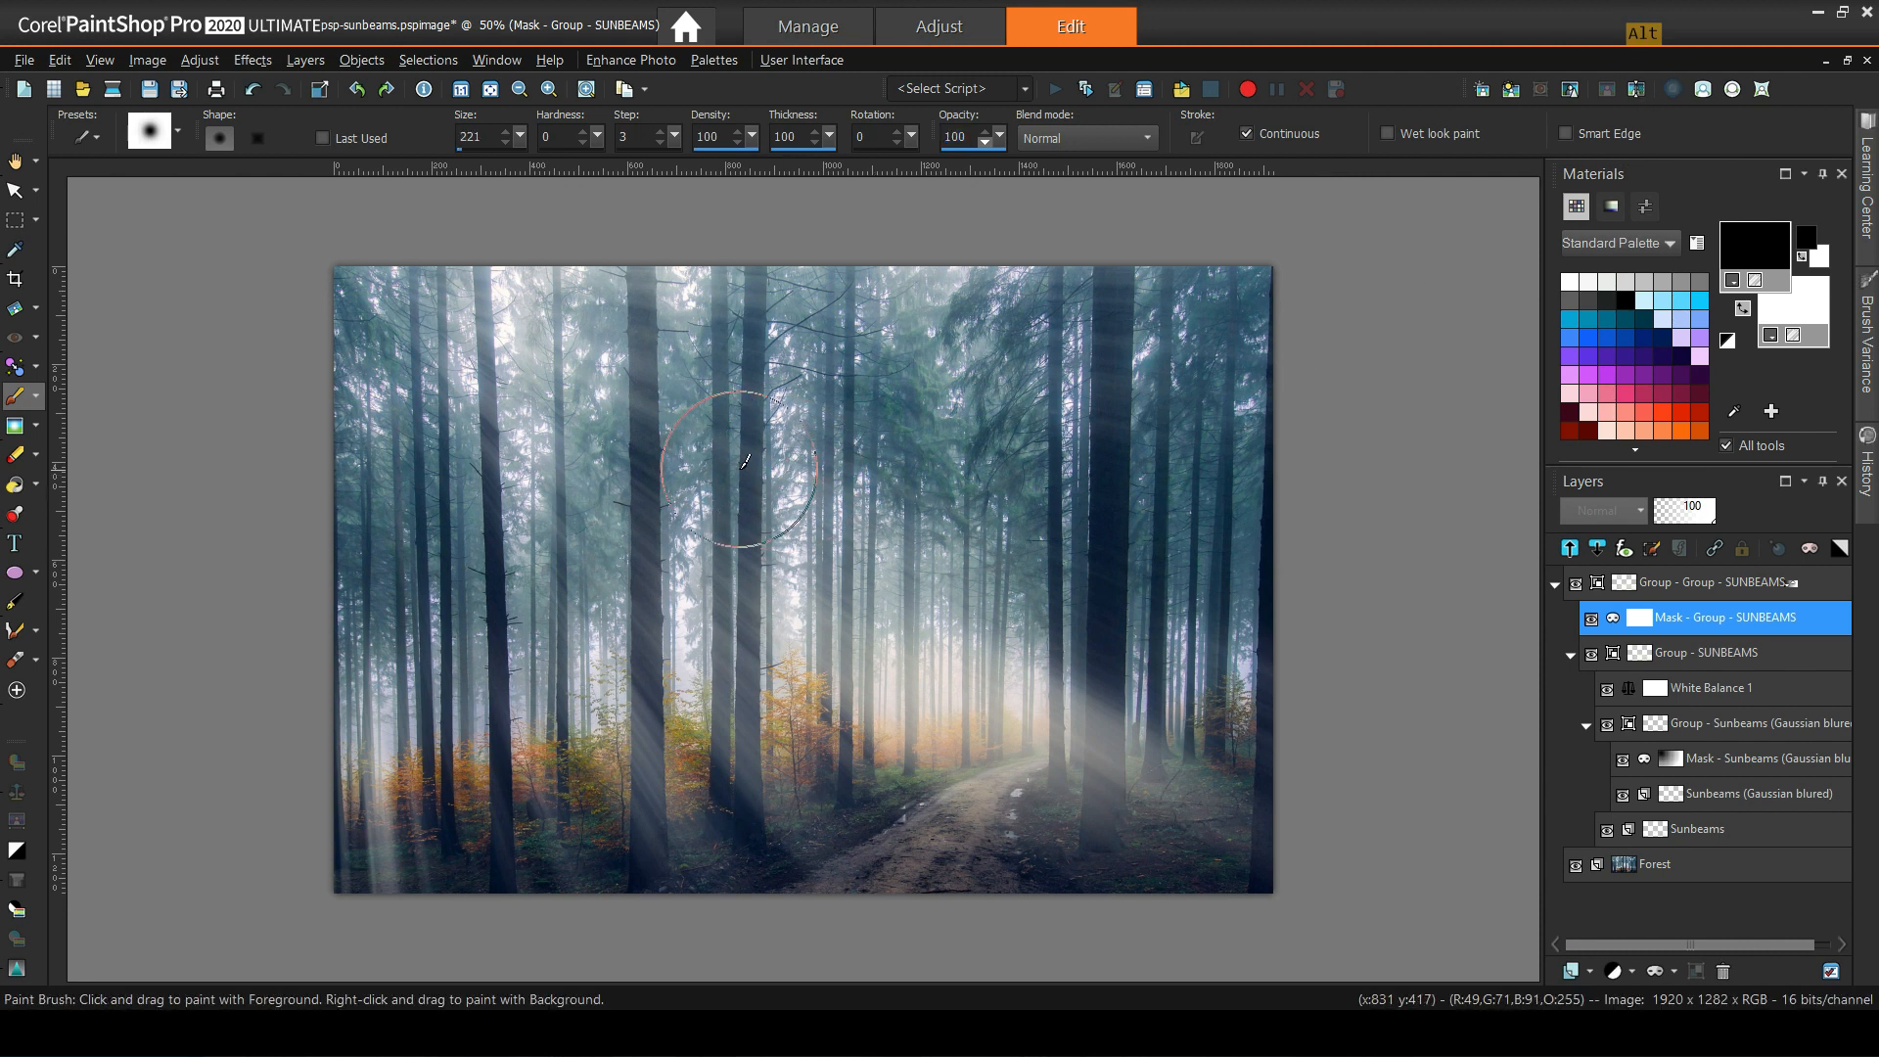
left_click_drag(786, 454, 800, 464)
key("alt")
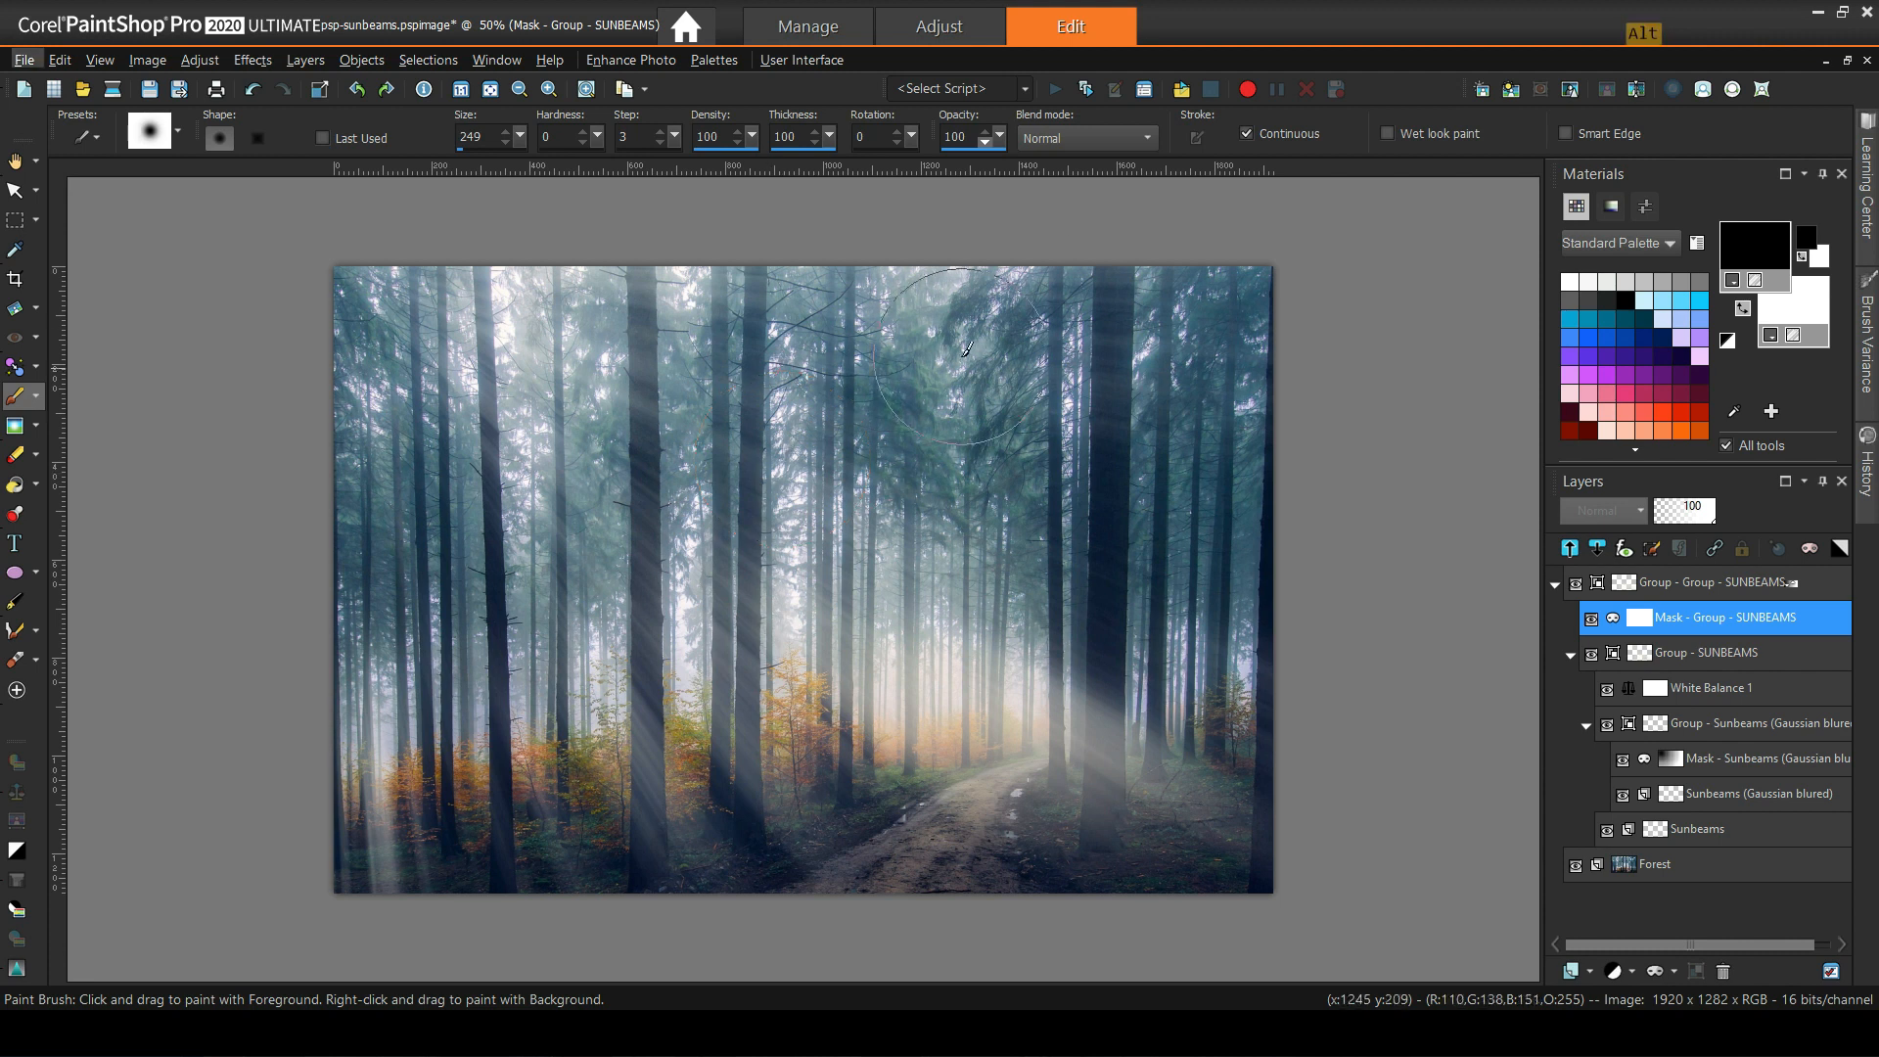
Set the brush opacity to 92 and paint black on the SUNBEAMS group mask over the photo's lower-left corner.
left_click(999, 138)
left_click_drag(997, 146, 992, 164)
mouse_move(399, 839)
left_mouse_down()
mouse_move(345, 724)
mouse_move(398, 818)
mouse_move(378, 776)
mouse_move(441, 783)
left_mouse_up()
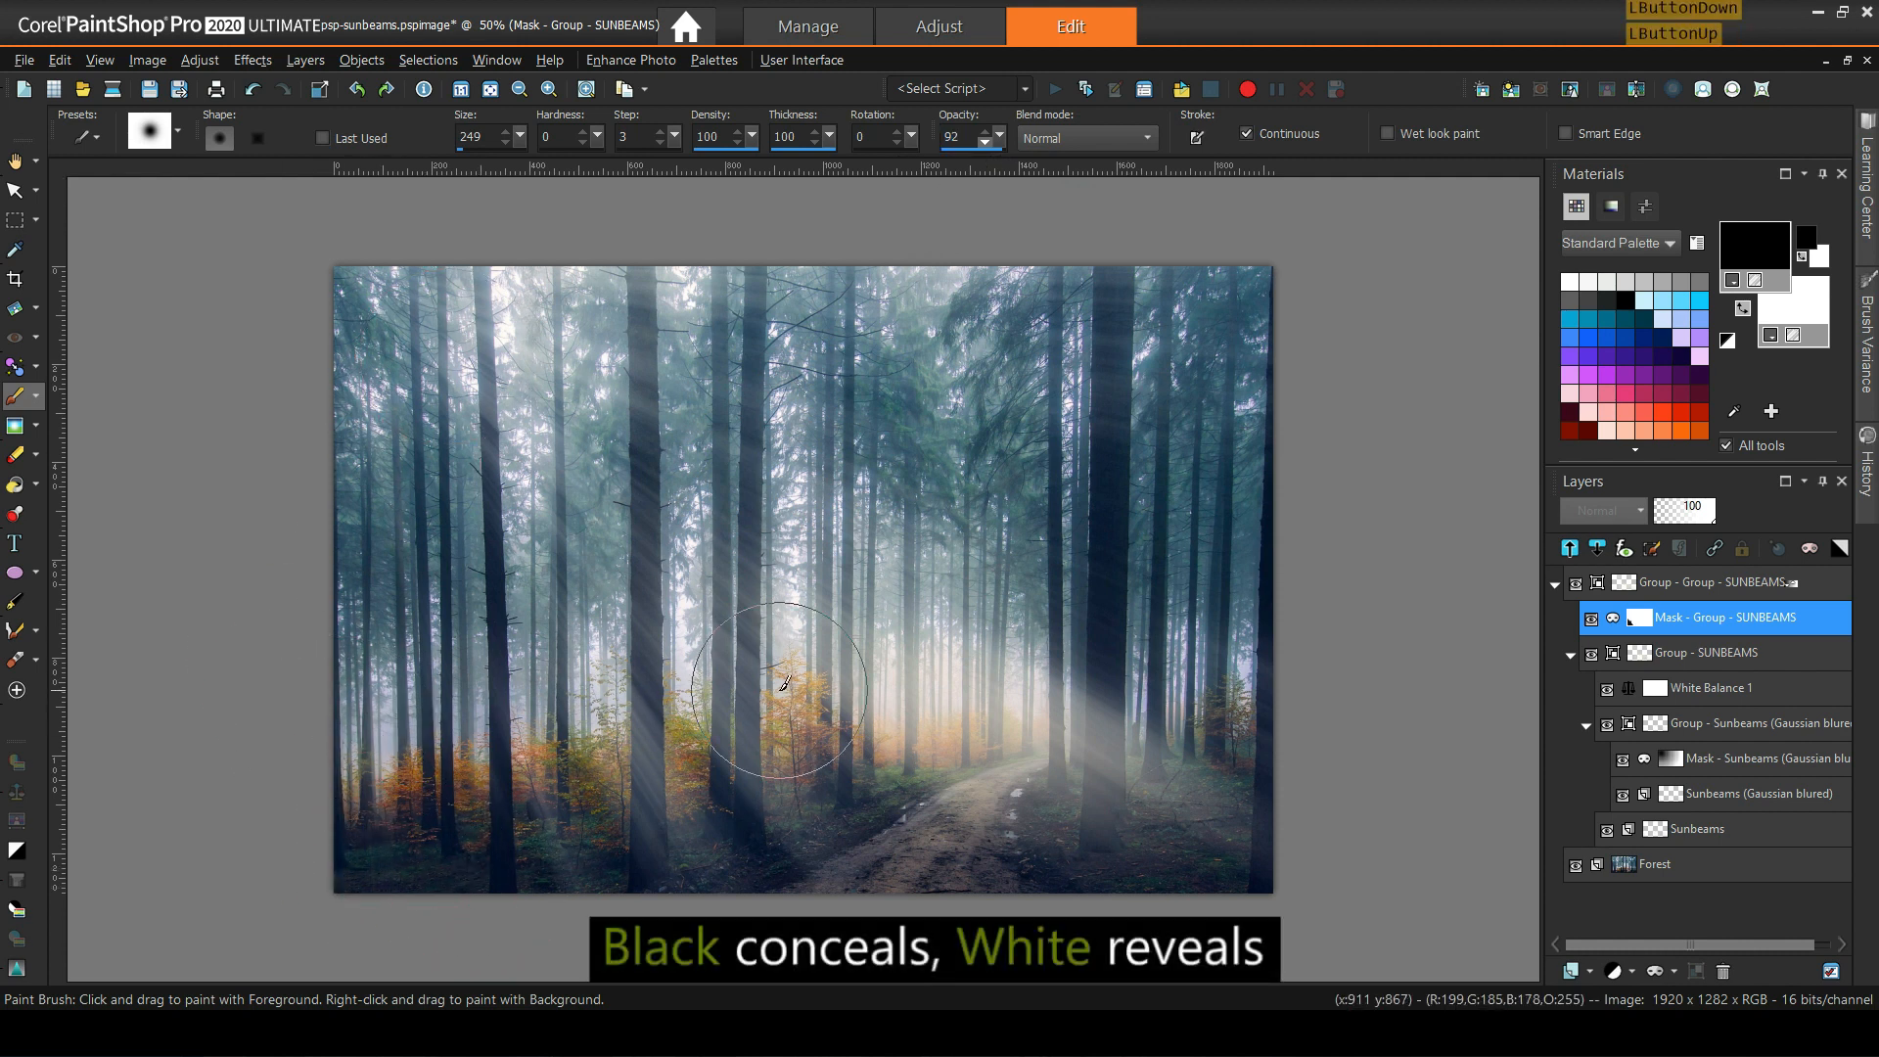
scroll(784, 690, "down", 1)
scroll(624, 728, "up", 1)
scroll(546, 801, "down", 1)
Brush the SUNBEAMS group mask over the treetops right of centre, the upper part of the left-centre trunk and the lower-left ground.
mouse_move(837, 328)
left_mouse_down()
mouse_move(937, 326)
mouse_move(1090, 474)
left_mouse_up()
left_click_drag(684, 331, 620, 374)
mouse_move(704, 836)
left_mouse_down()
mouse_move(457, 663)
mouse_move(519, 830)
left_mouse_up()
scroll(1174, 597, "up", 2)
scroll(1230, 548, "down", 1)
left_click_drag(1213, 553, 1137, 644)
key("ctrl+z")
left_click_drag(1121, 432, 1086, 636)
key("ctrl+z")
Touch up the SUNBEAMS group mask along the lower part of the thick trunk left of centre.
left_click_drag(636, 692, 685, 784)
scroll(853, 779, "up", 1)
scroll(881, 734, "down", 1)
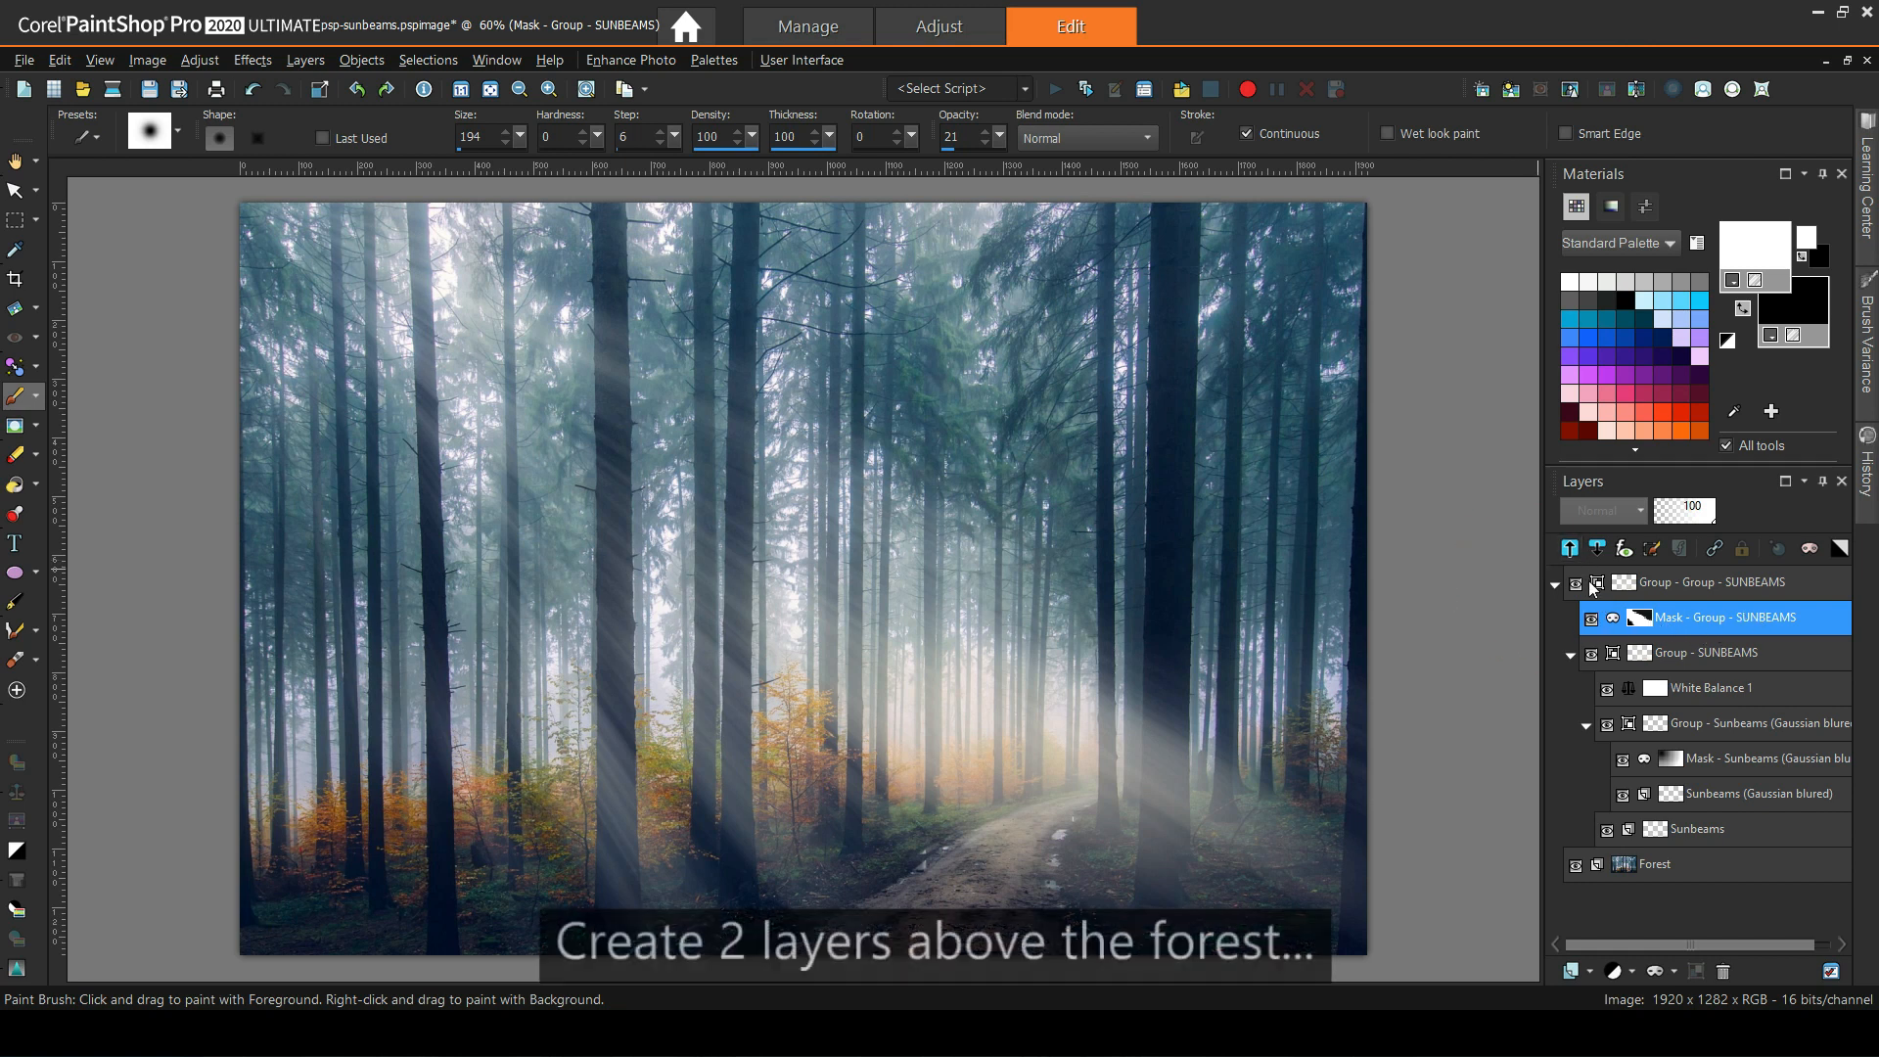
Collapse the SUNBEAMS group and add a new raster layer named "Raster - Burn" directly above the Forest layer.
left_click(1555, 584)
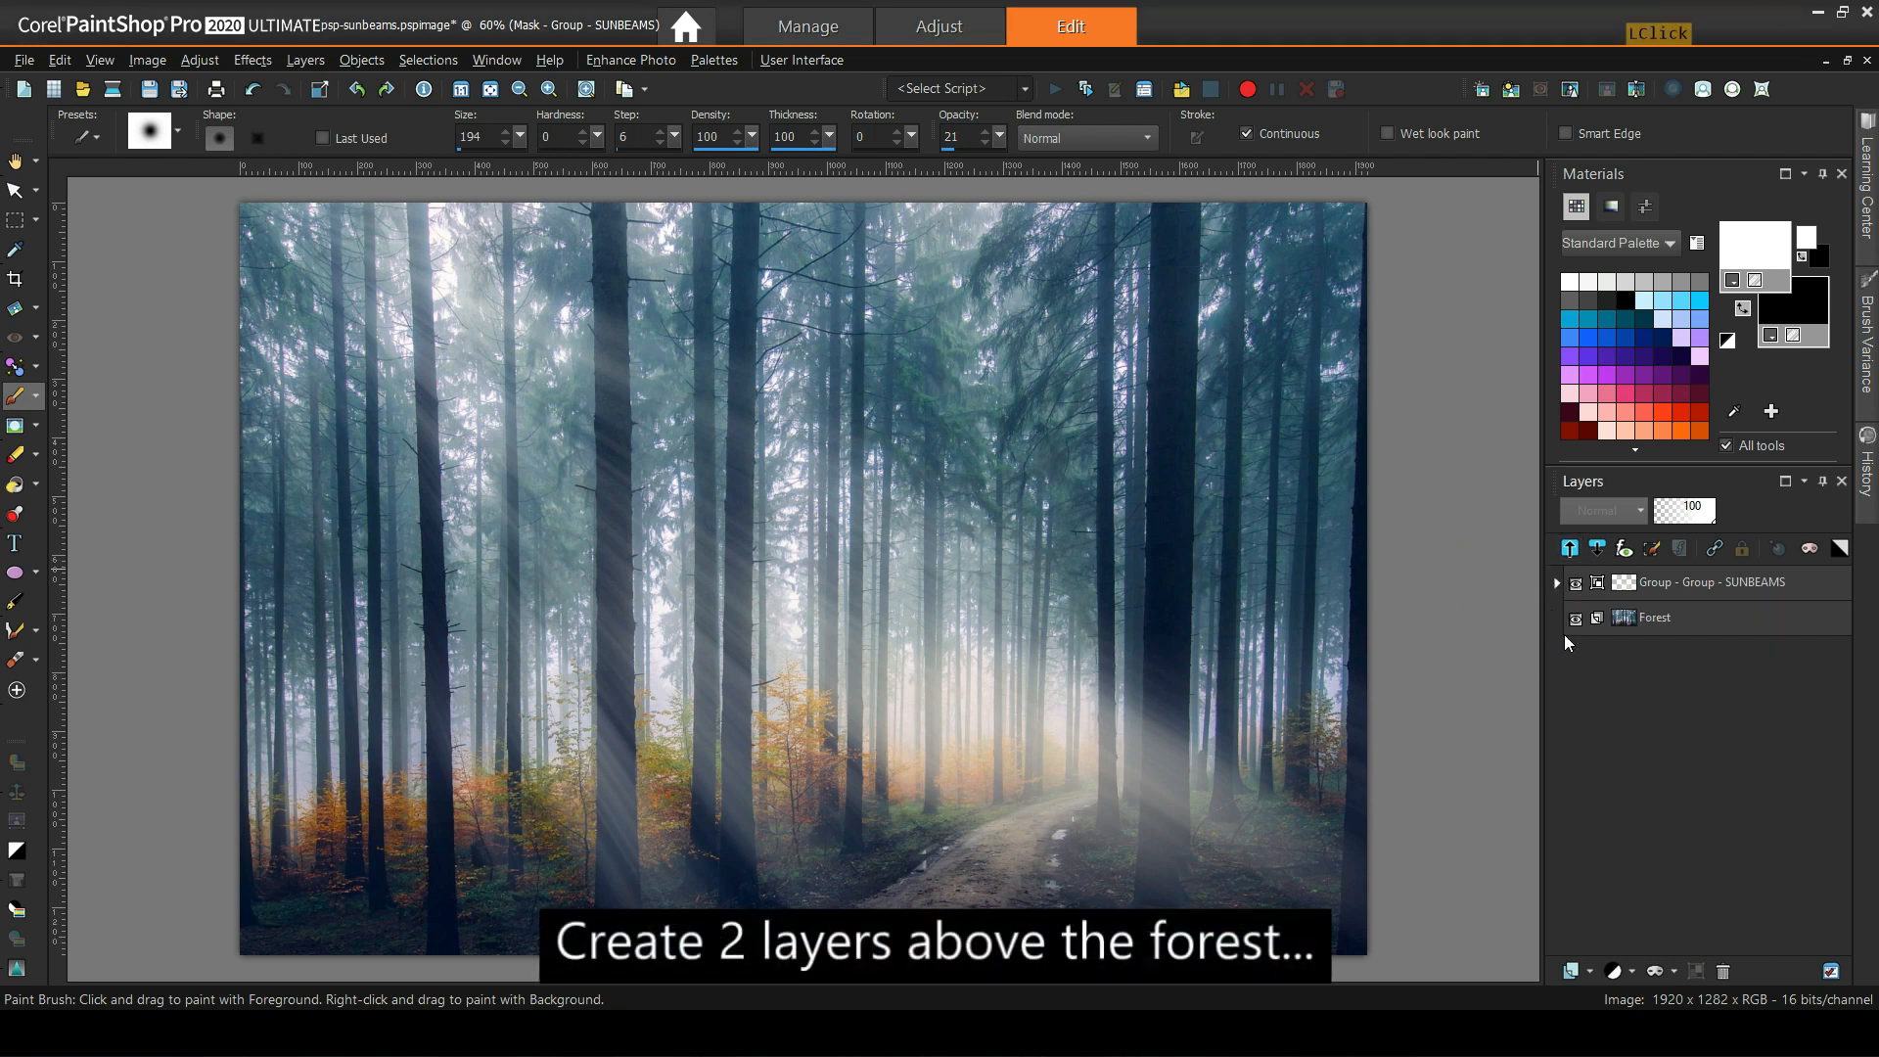
left_click(1659, 619)
left_click(1587, 971)
left_click(1626, 807)
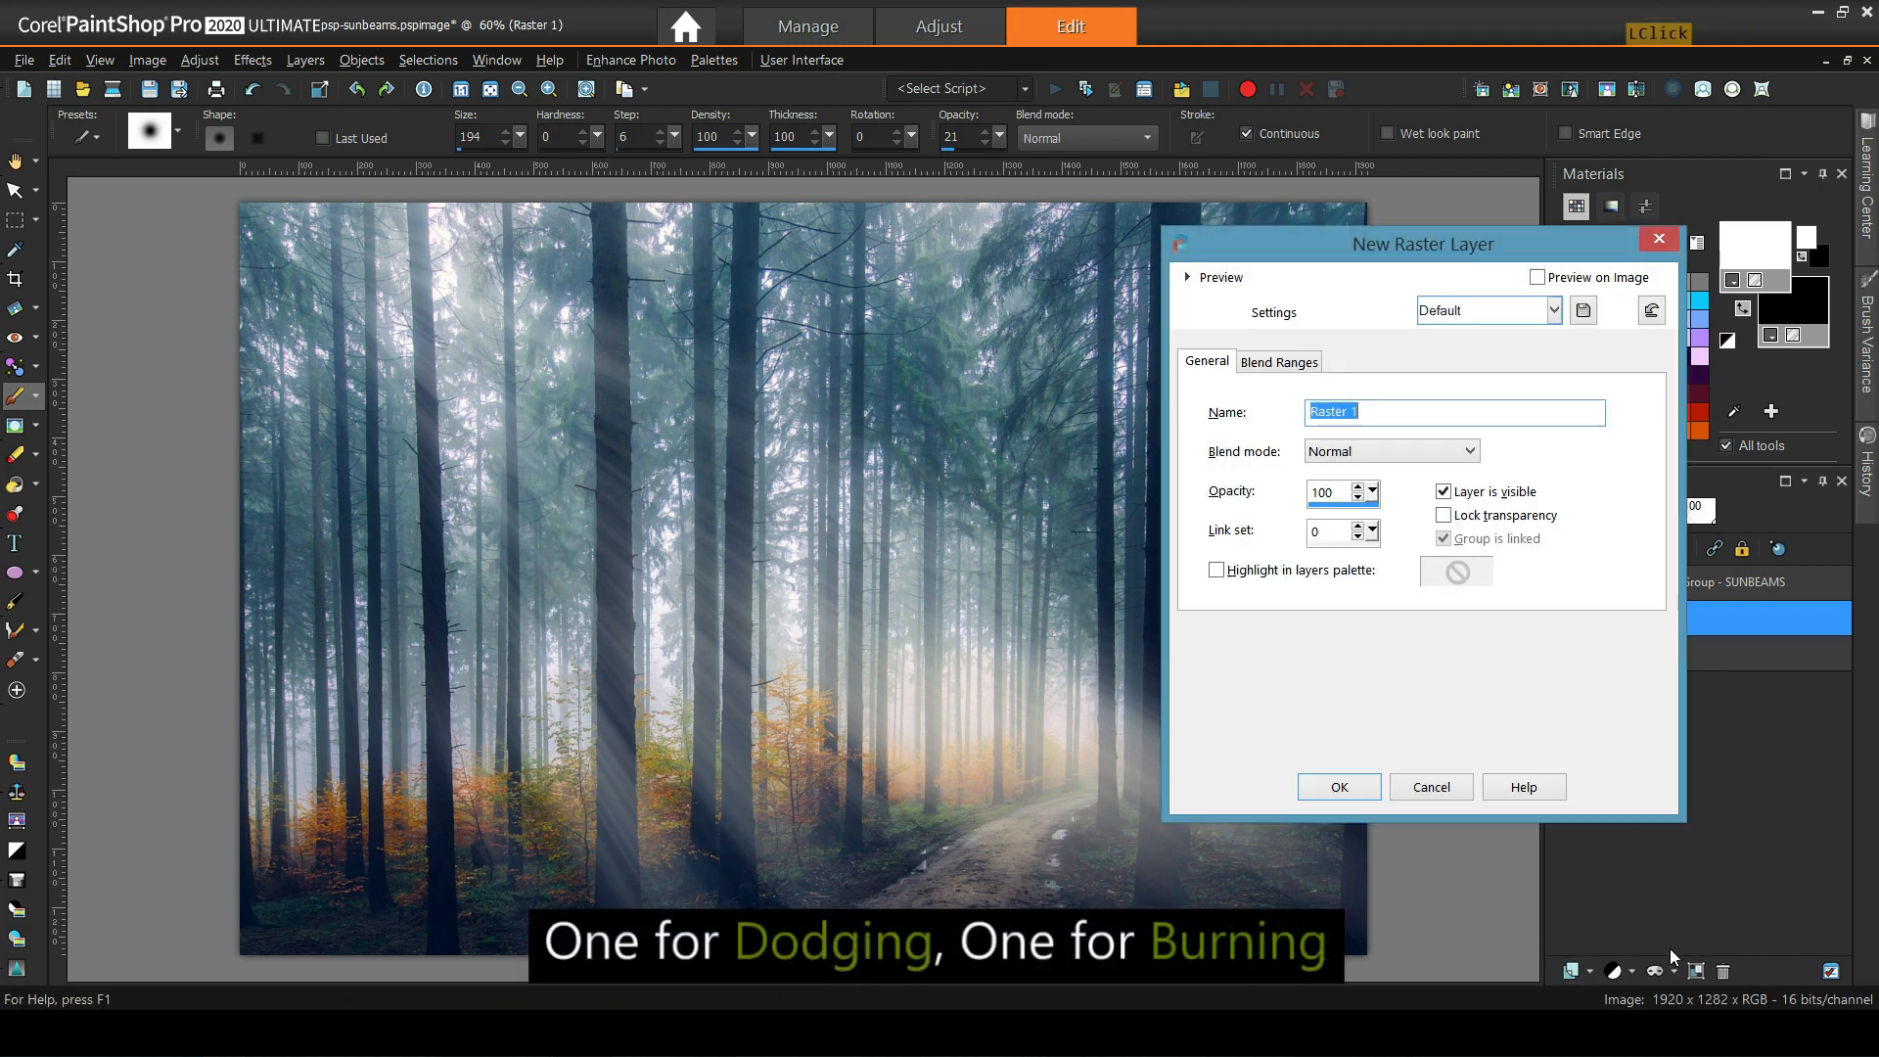
left_click(1402, 412)
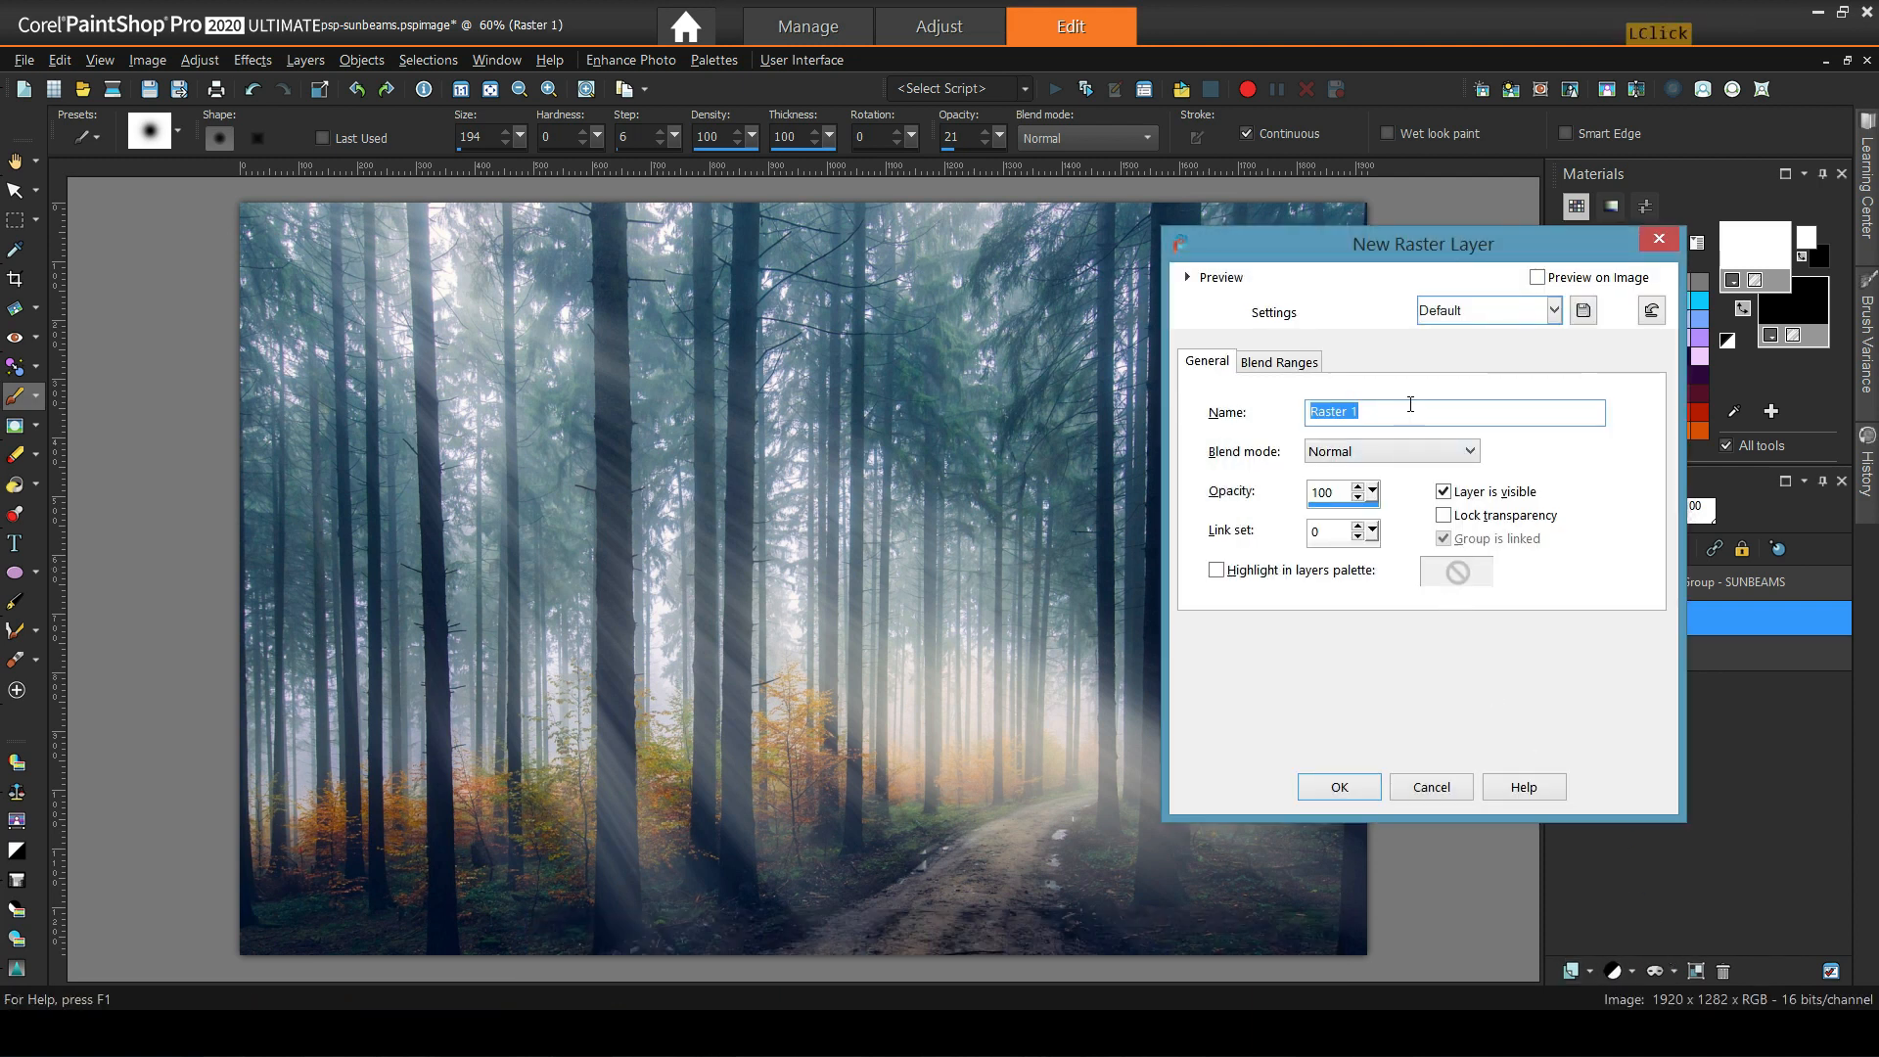
key("BackSpace")
type("- Bu")
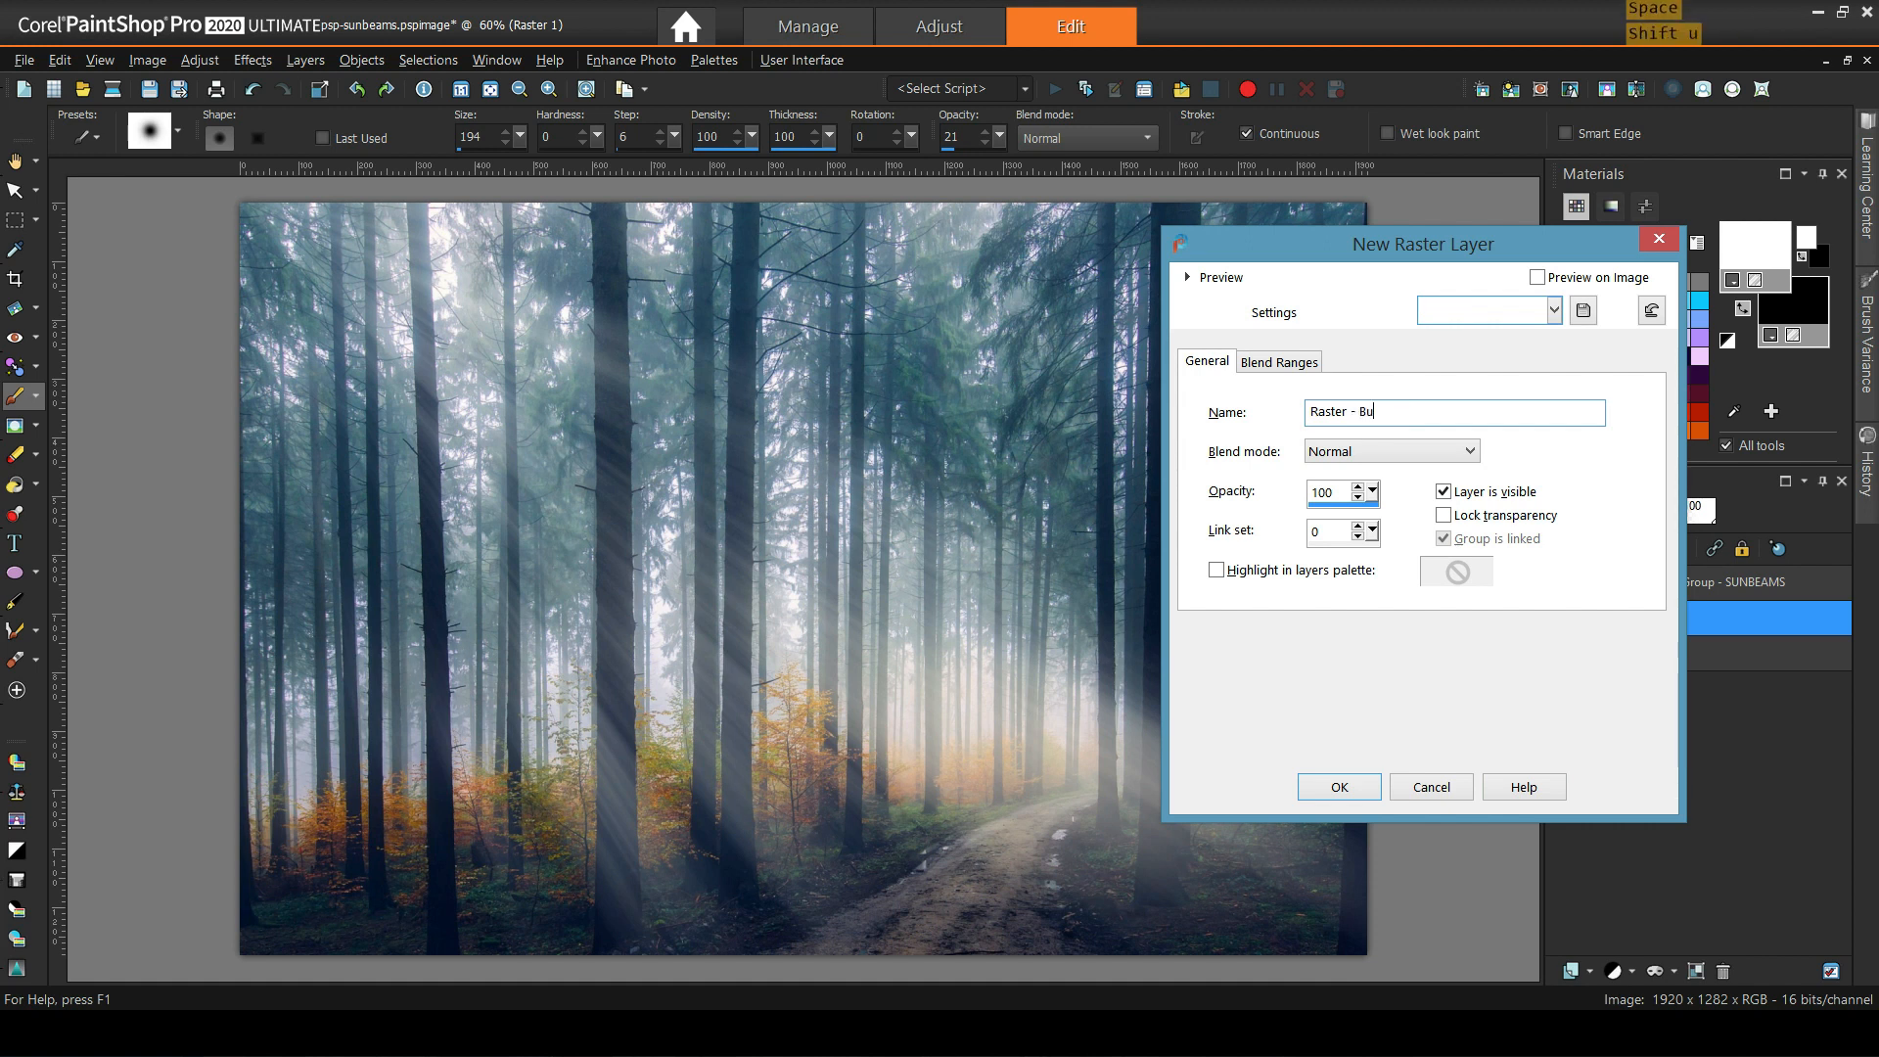
key("Return")
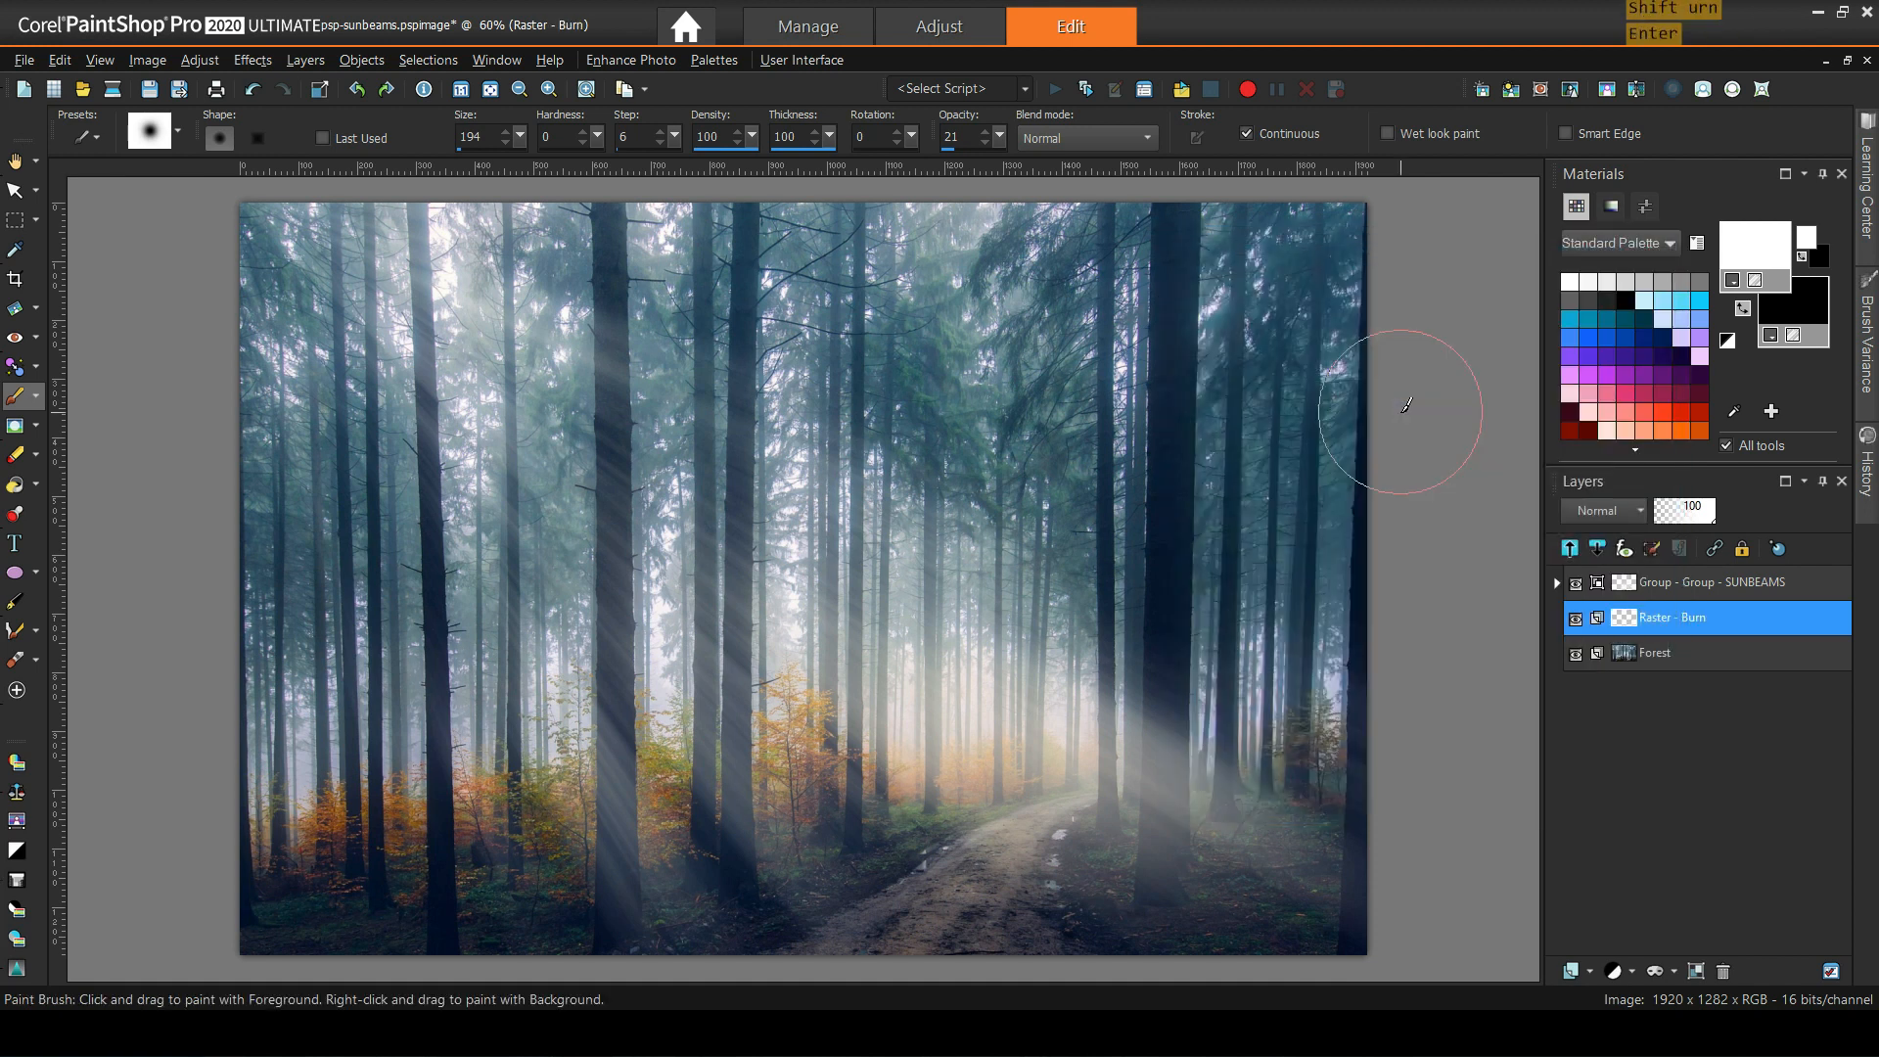
Duplicate the Raster - Burn layer and rename the copy "Raster - Dodge".
right_click(1661, 613)
left_click(1642, 651)
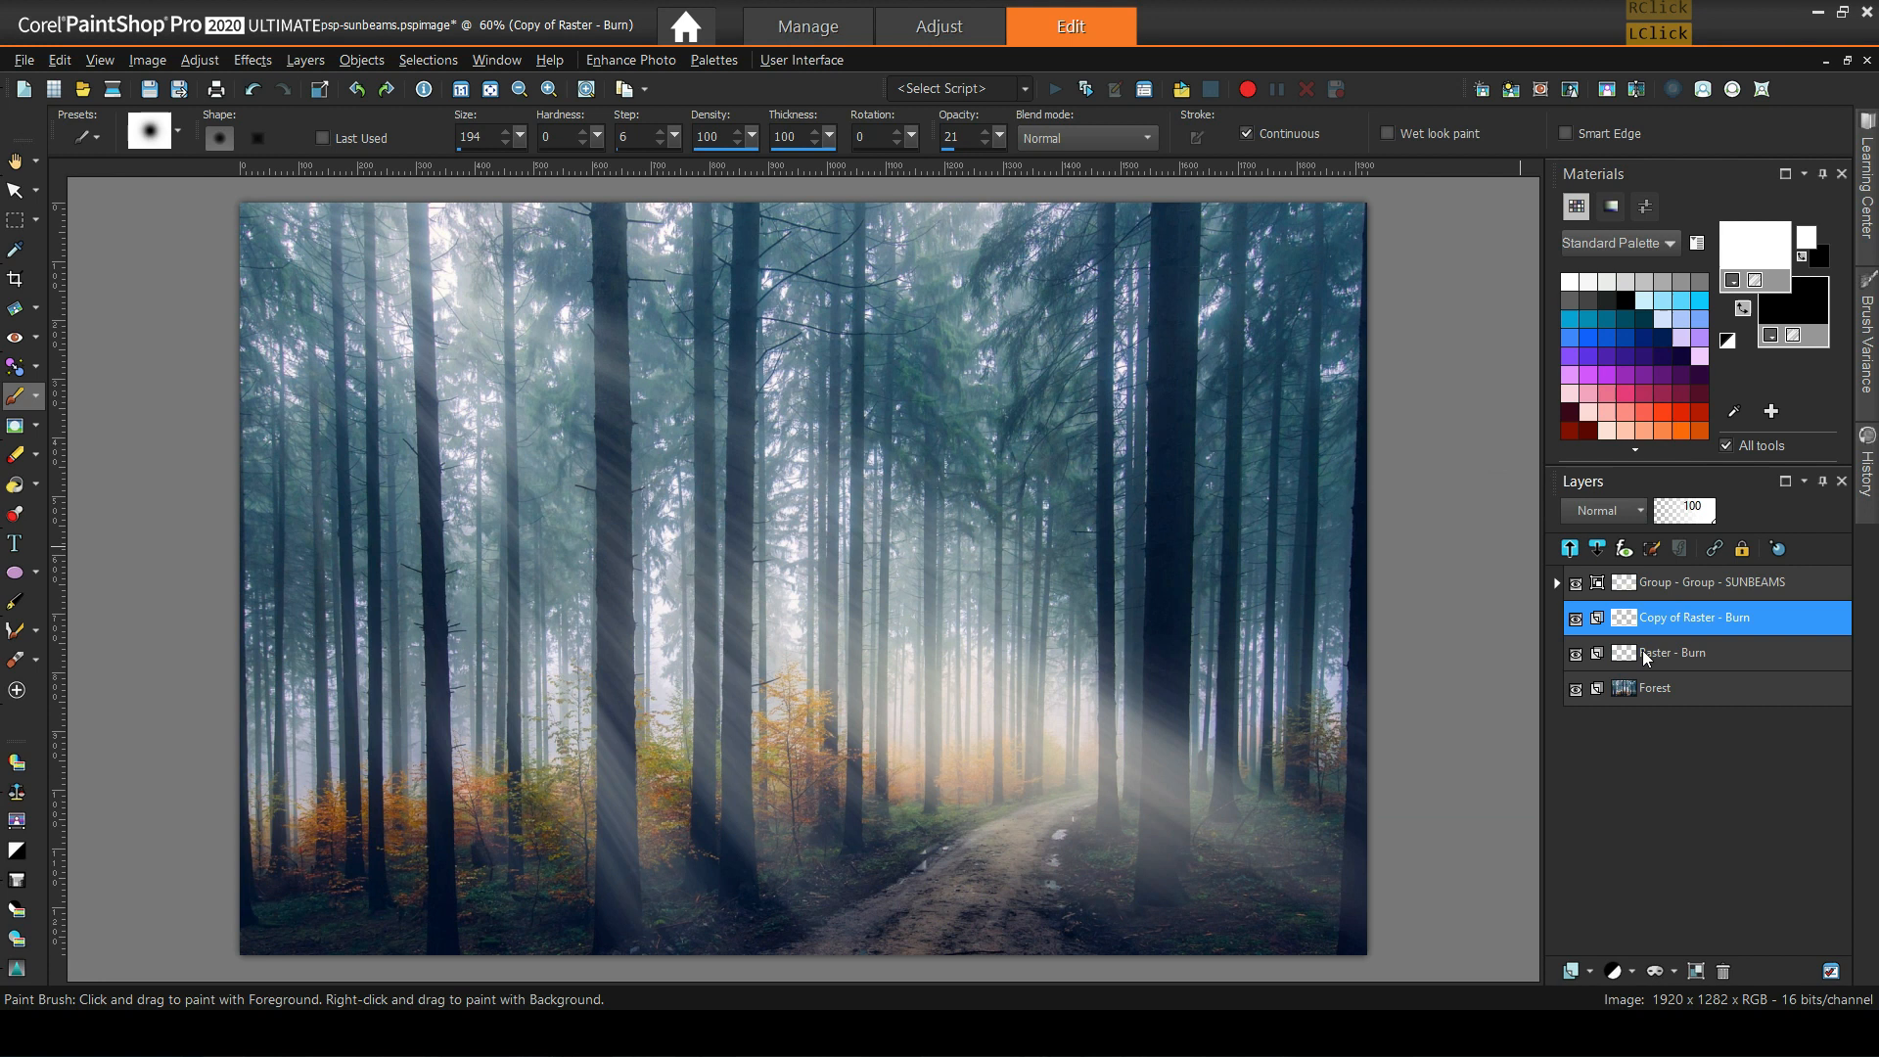
left_click(1683, 618)
left_click_drag(1683, 619, 1402, 584)
key("Delete")
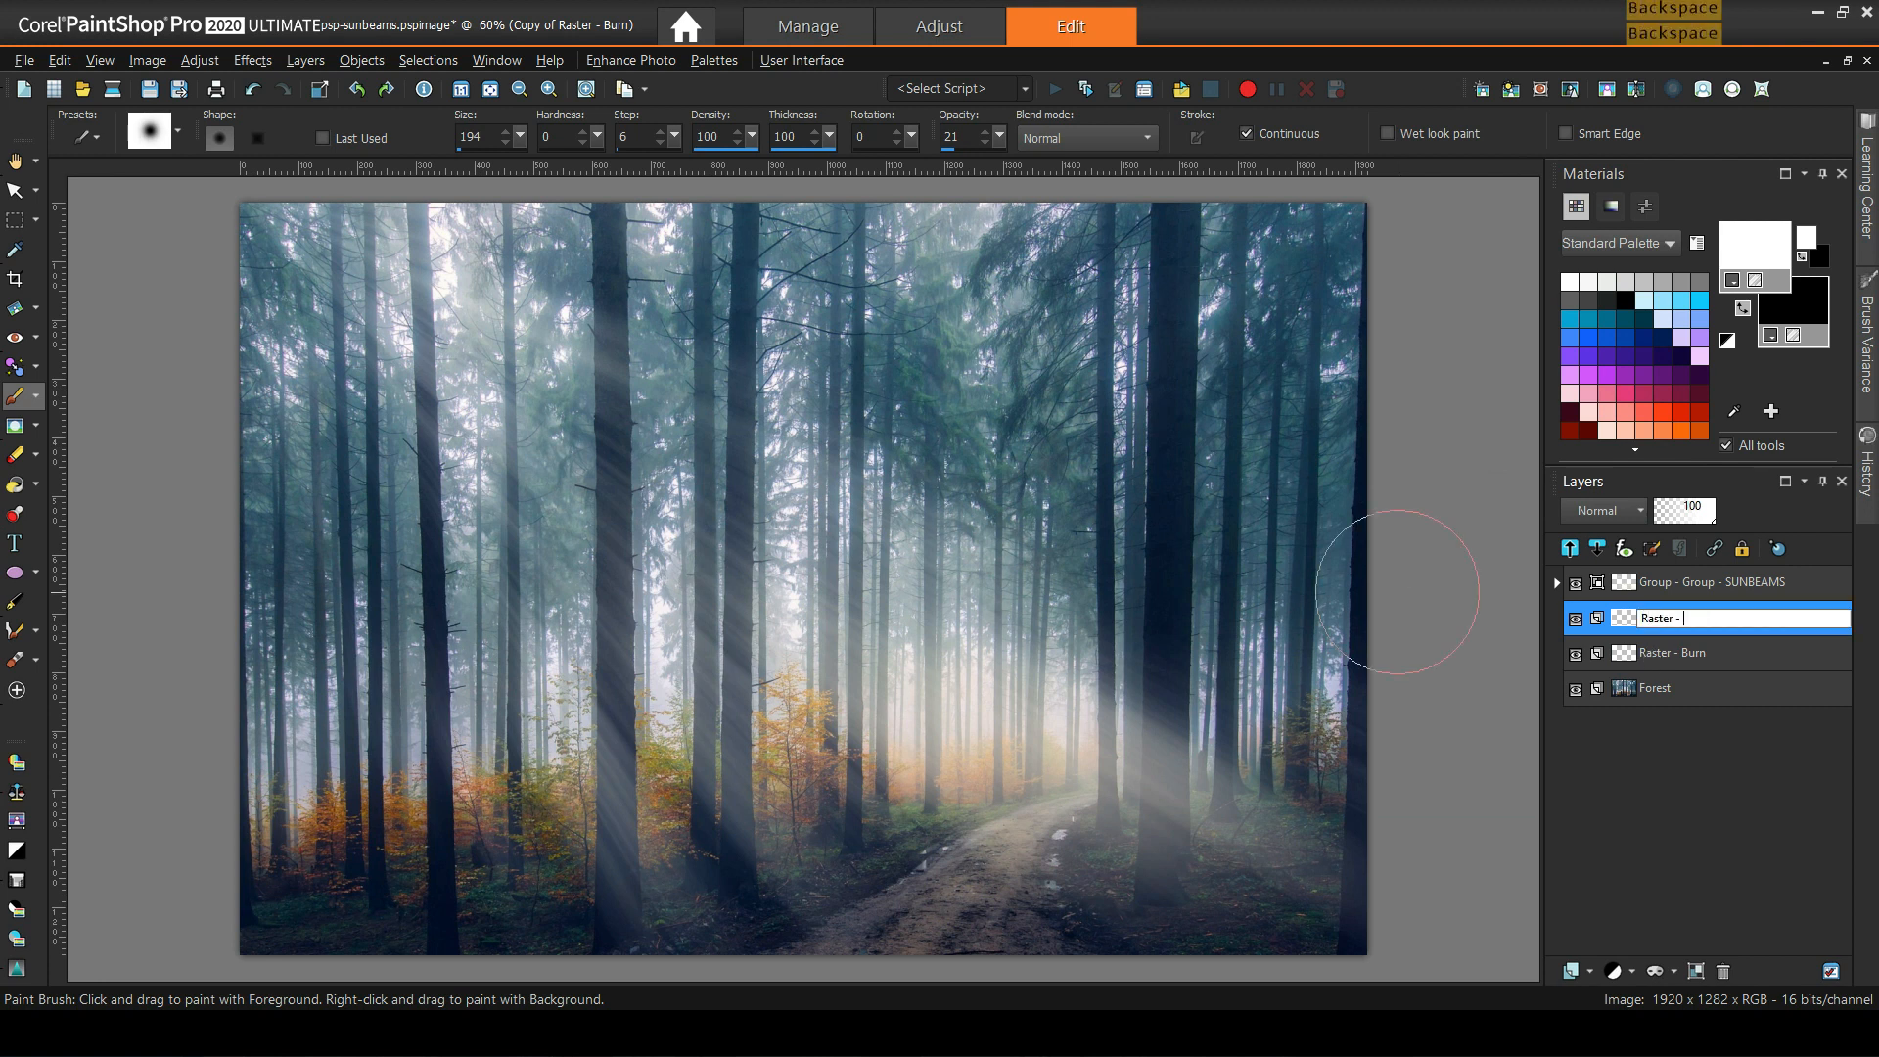
type("Dodge")
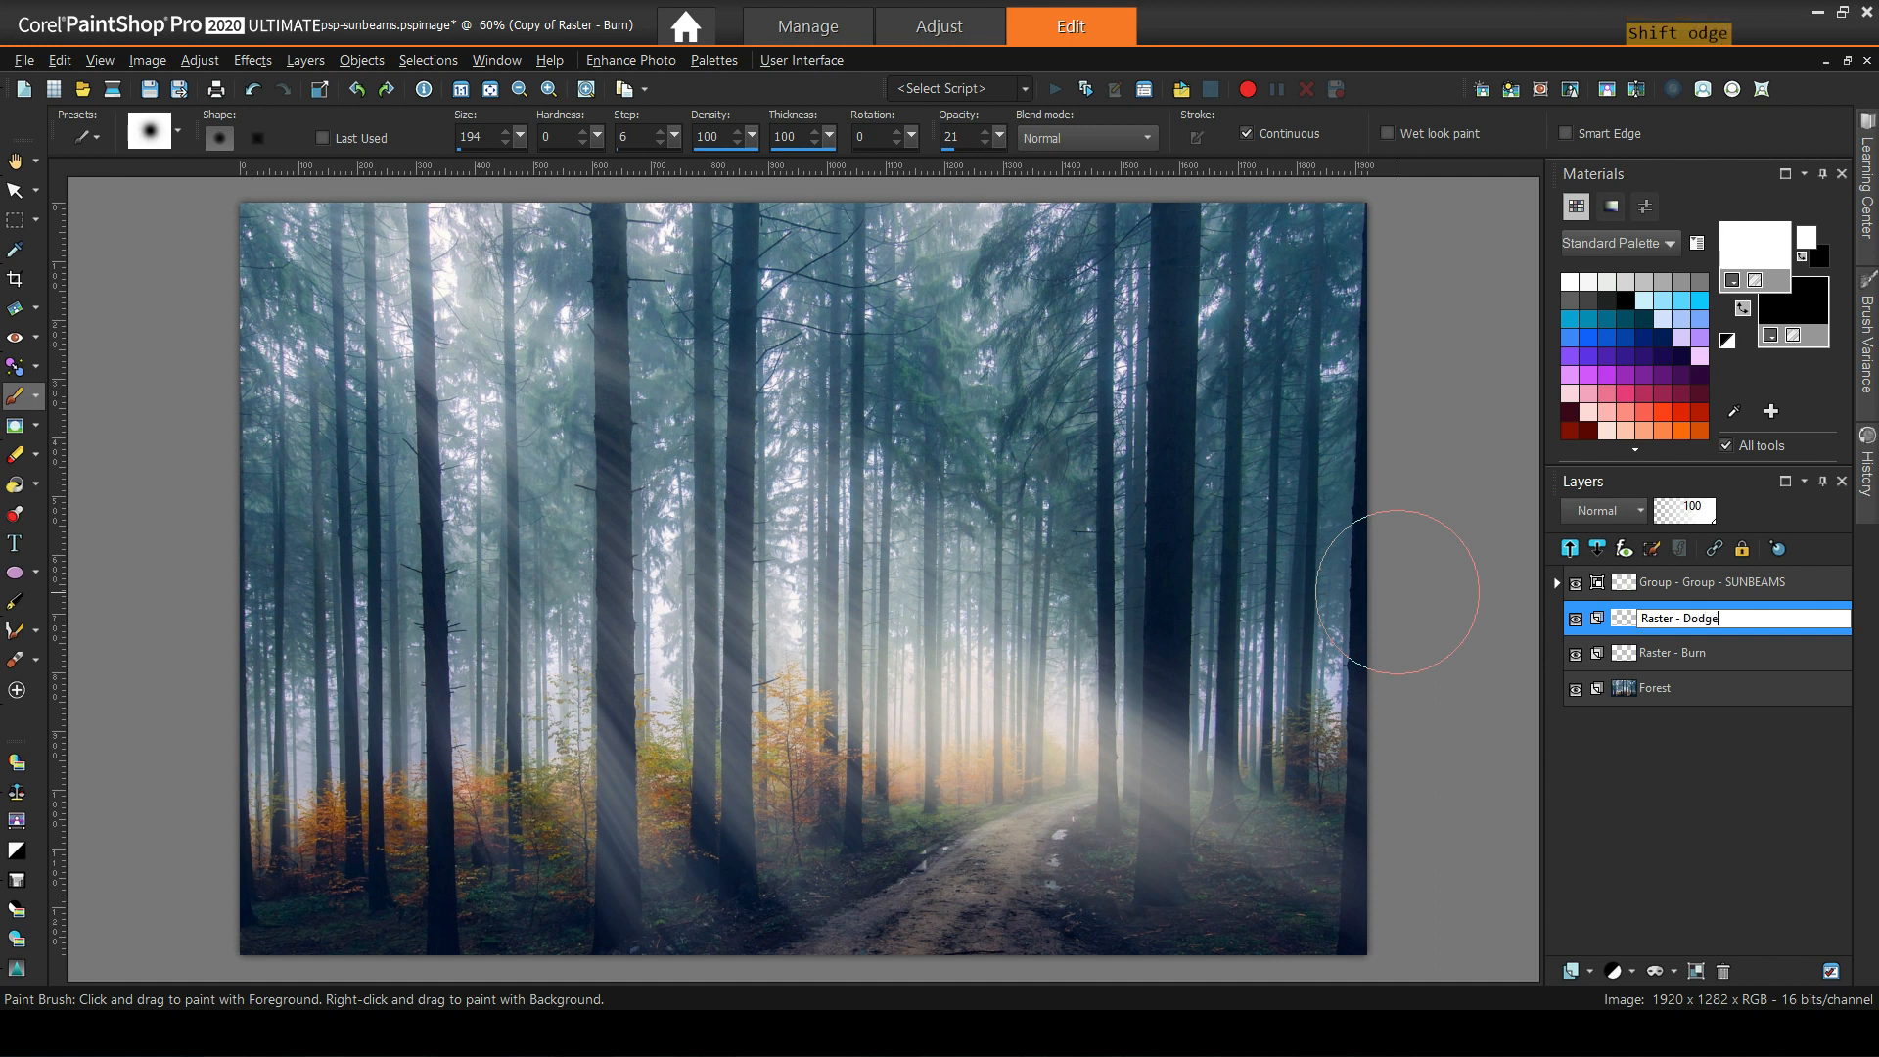
key("Return")
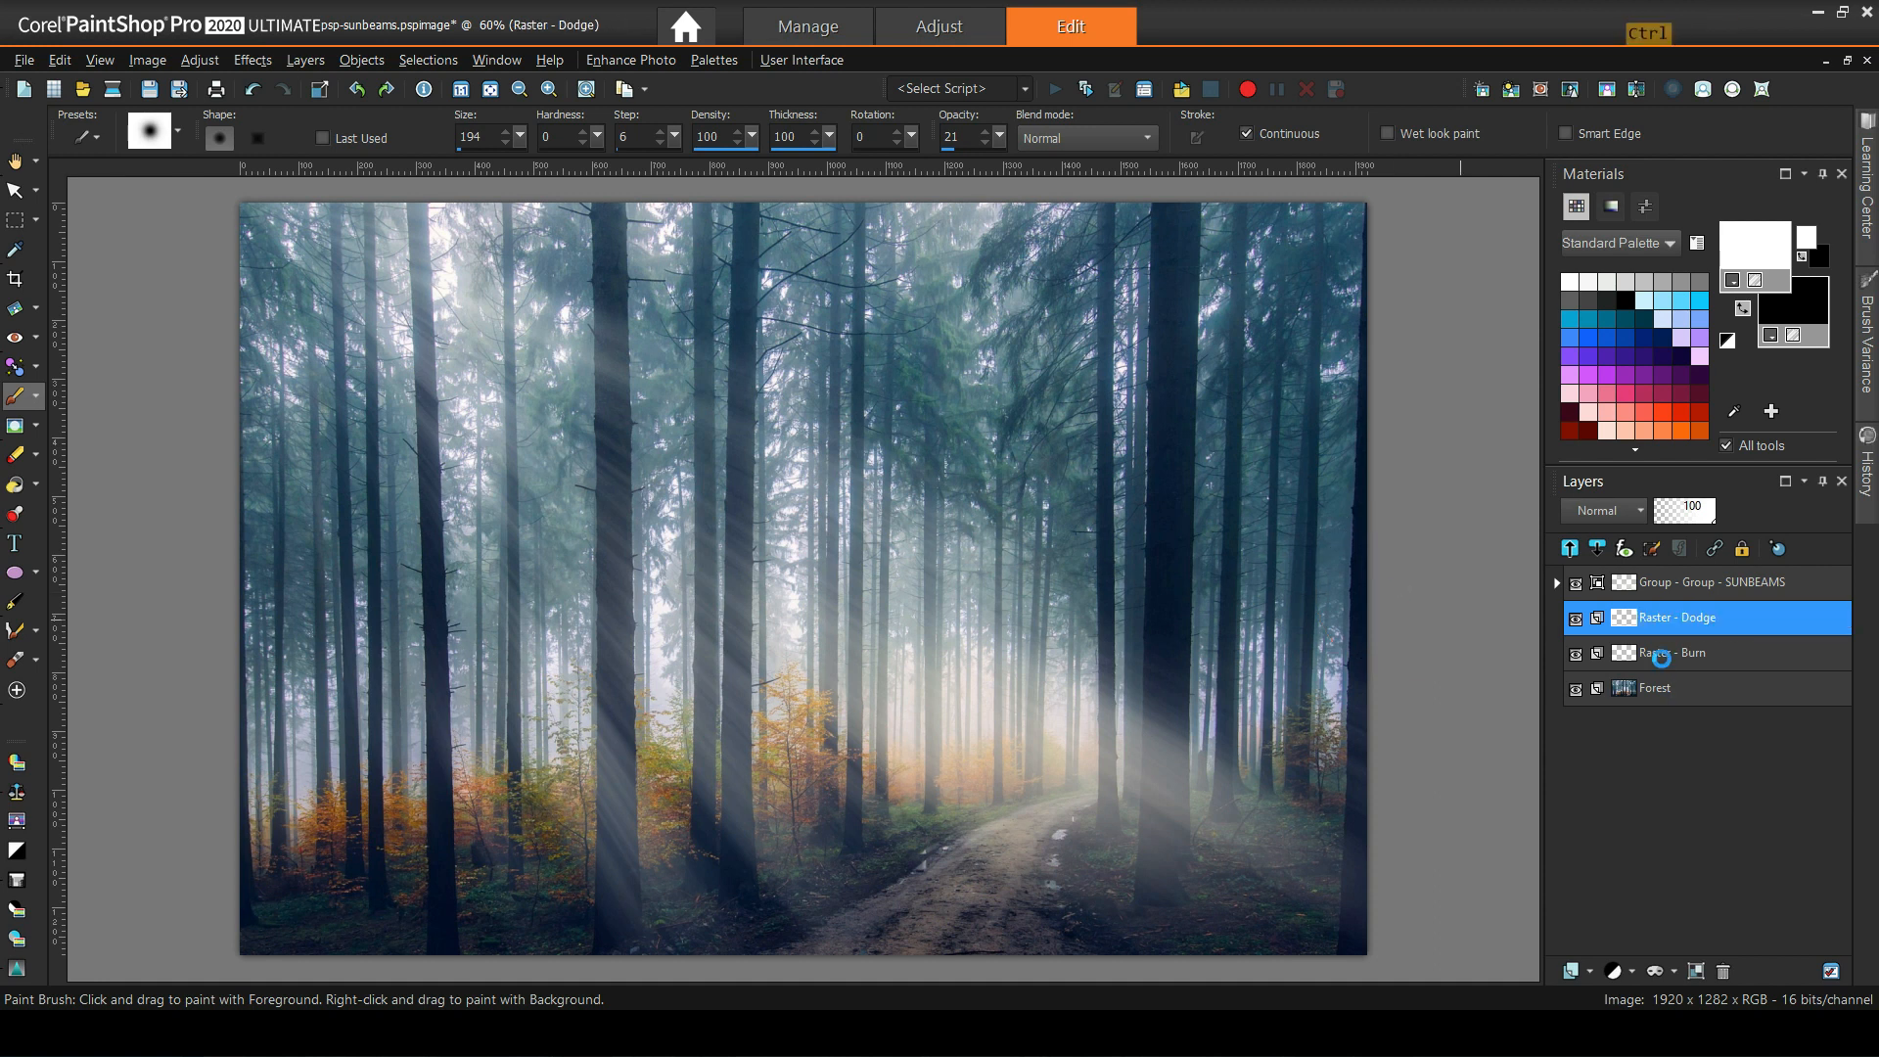
Group the Dodge and Burn layers as "Group - DODGE & BURN" and set the group's blend mode to Soft Light.
left_click(1660, 654, "ctrl")
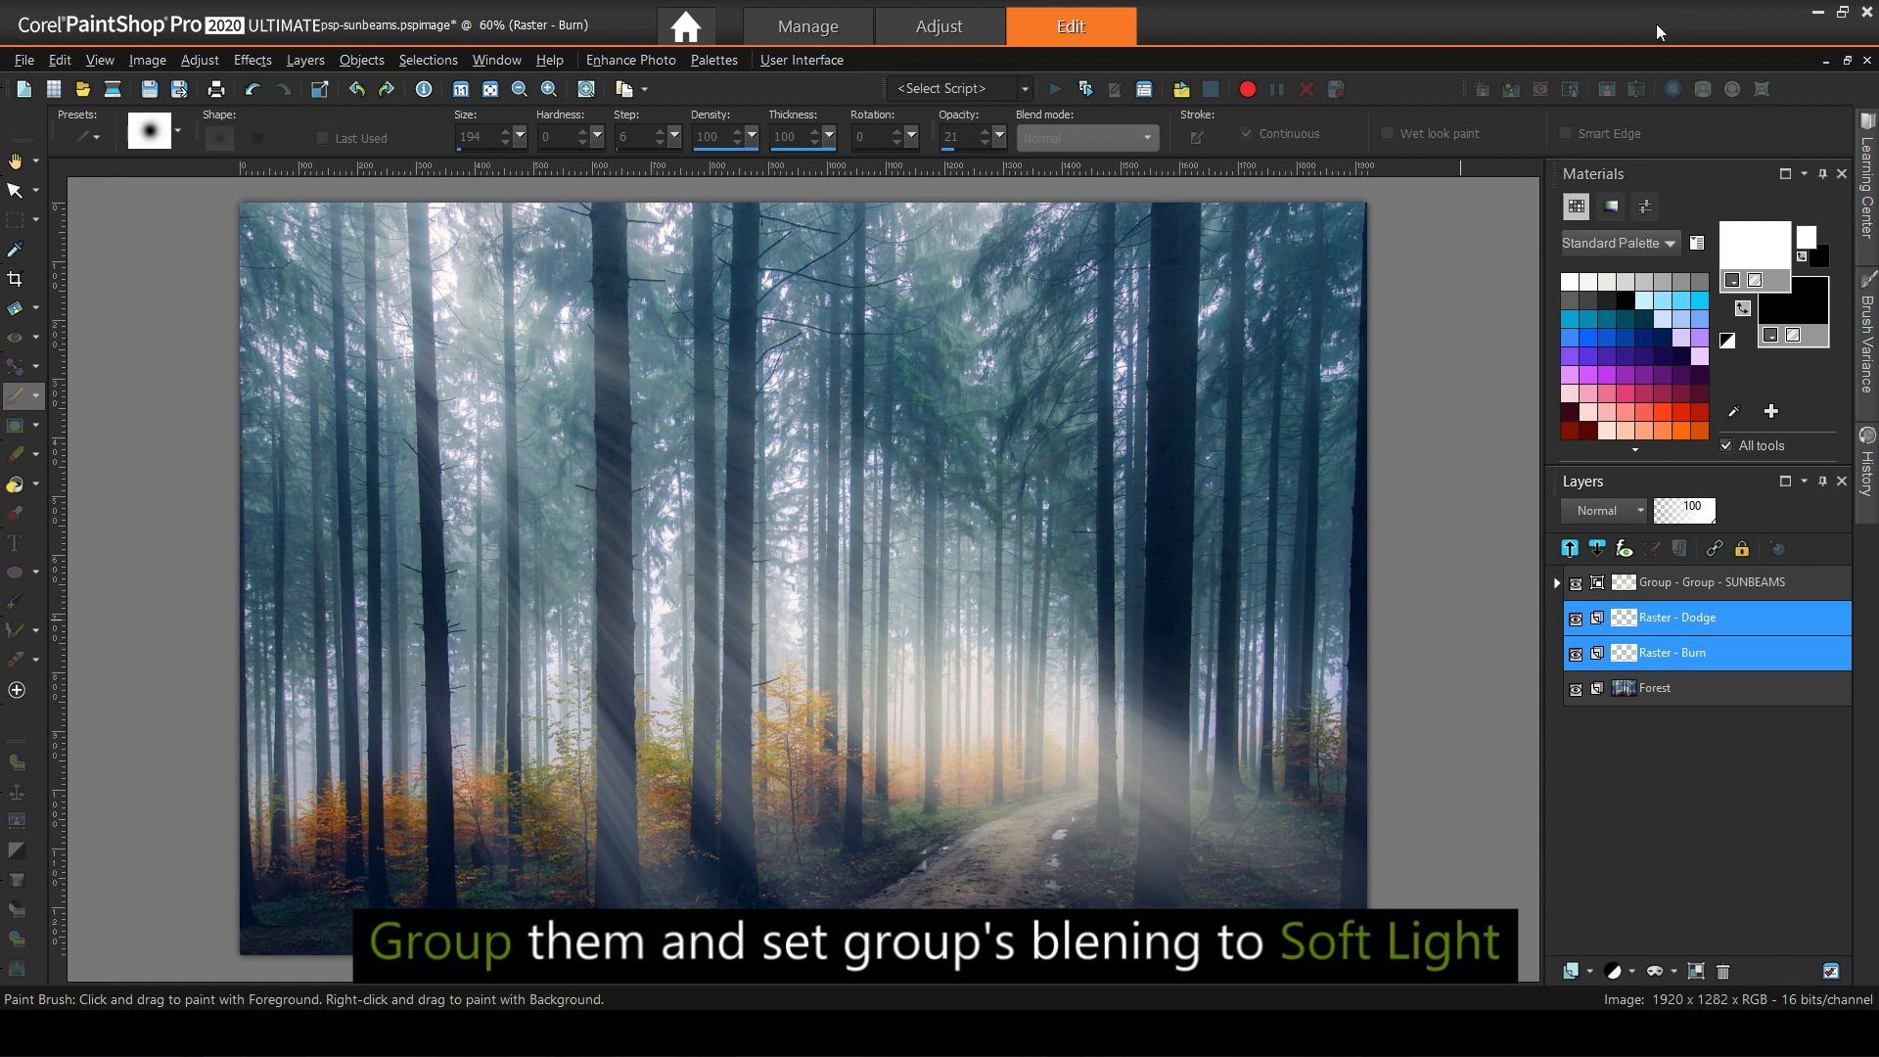
left_click(1671, 588)
left_click(1743, 626)
left_click(1689, 648, "ctrl")
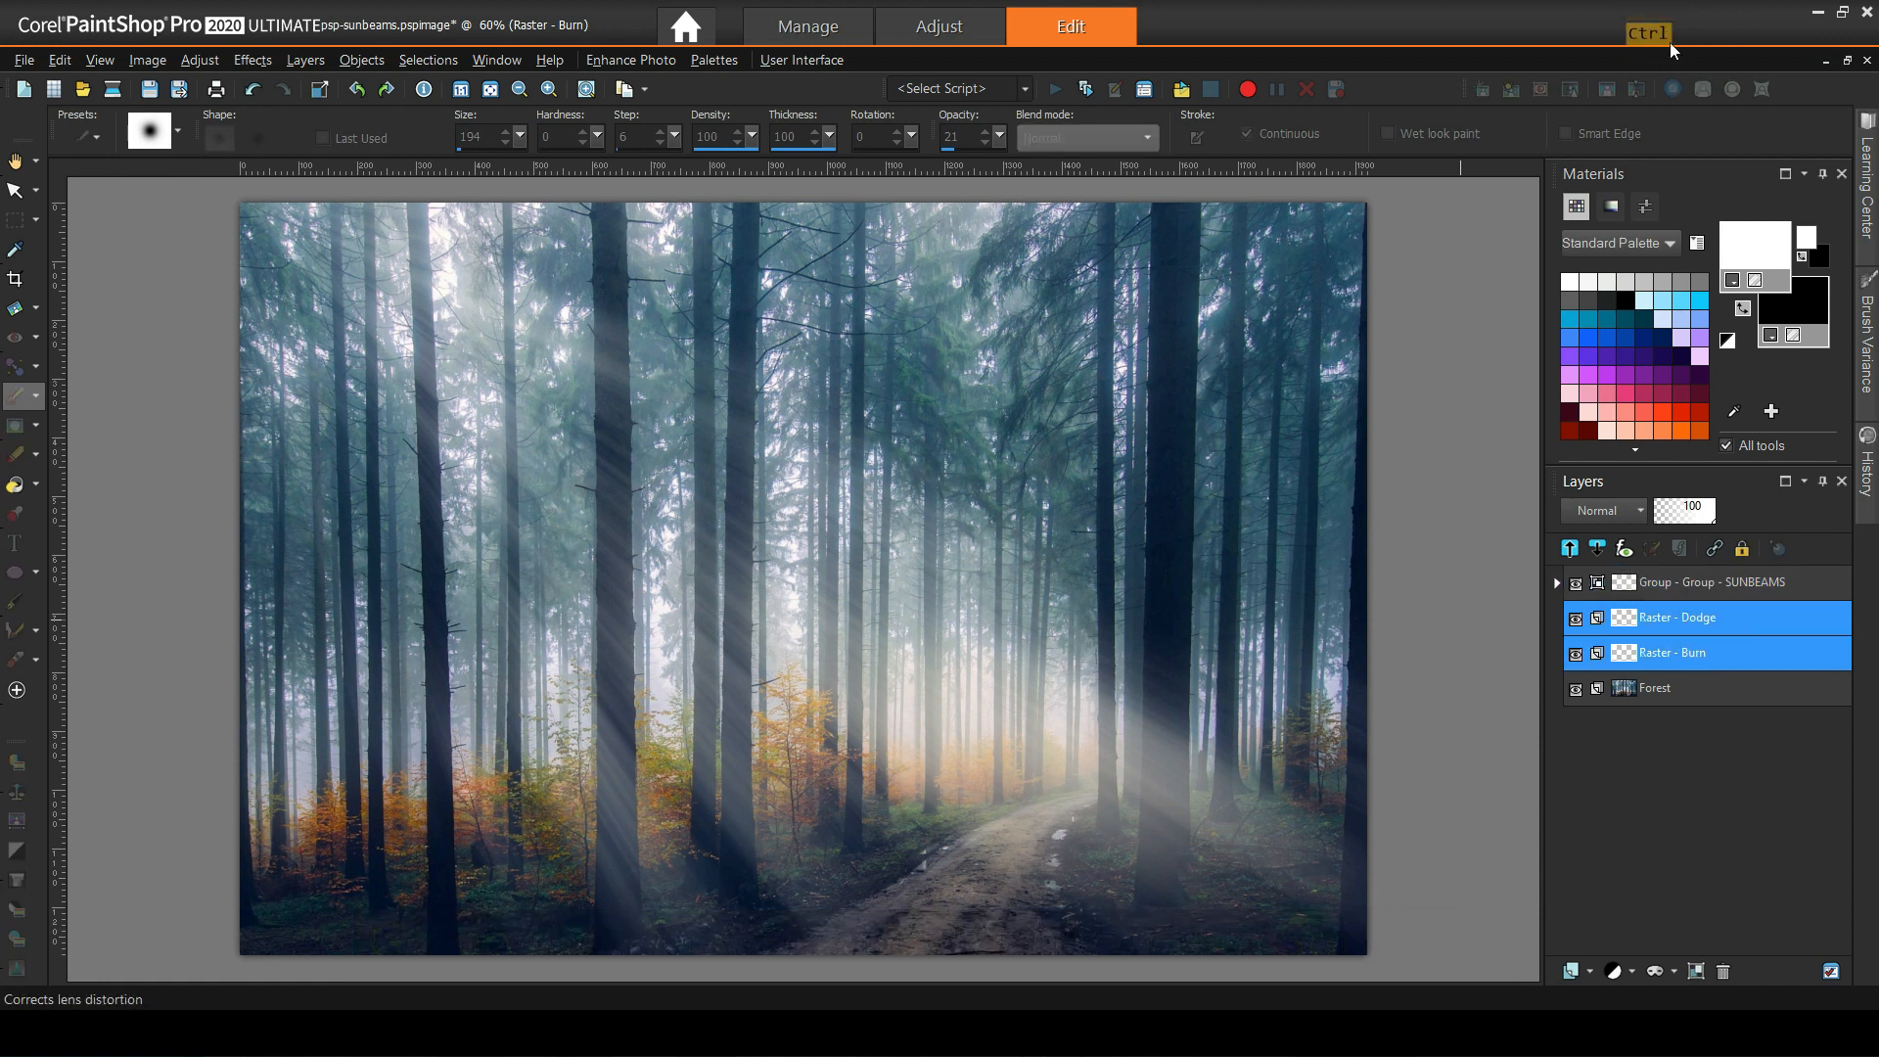
left_click(1696, 972)
left_click(908, 546)
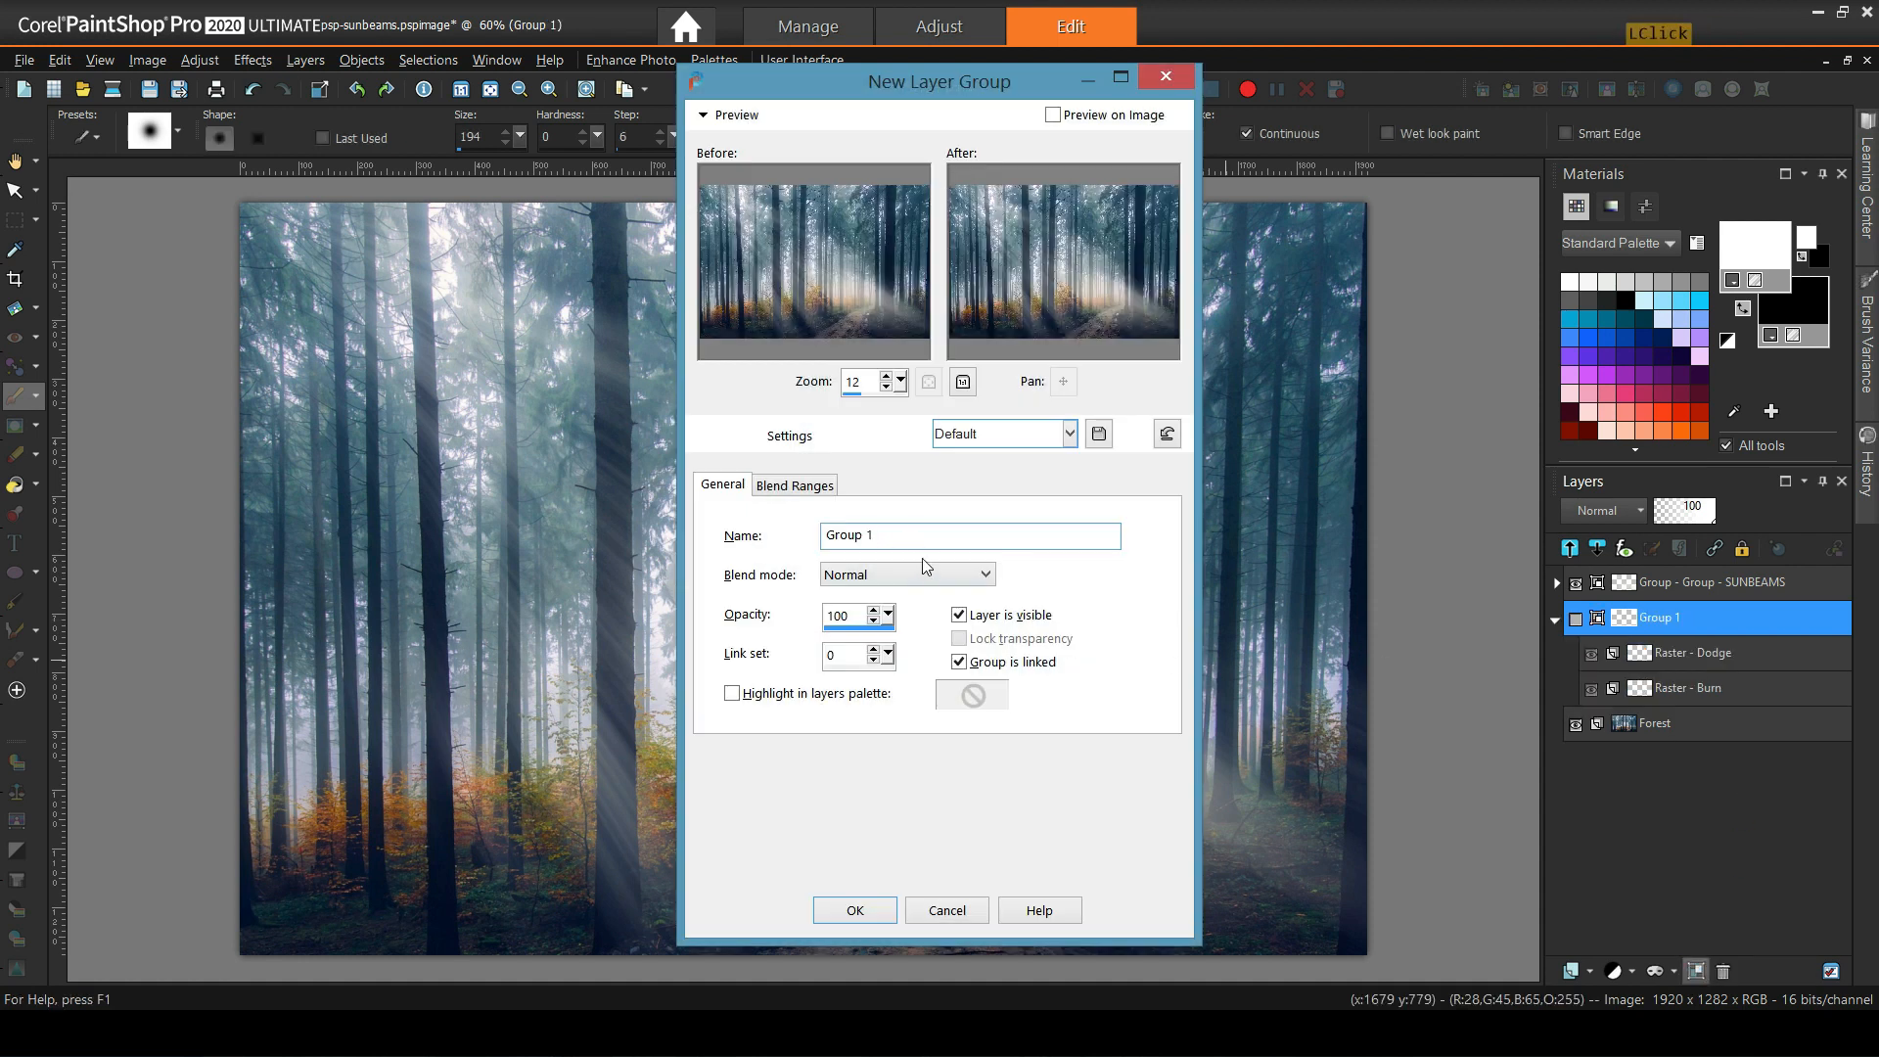
key("BackSpace")
type("- DODGE & BURN")
left_click(885, 909)
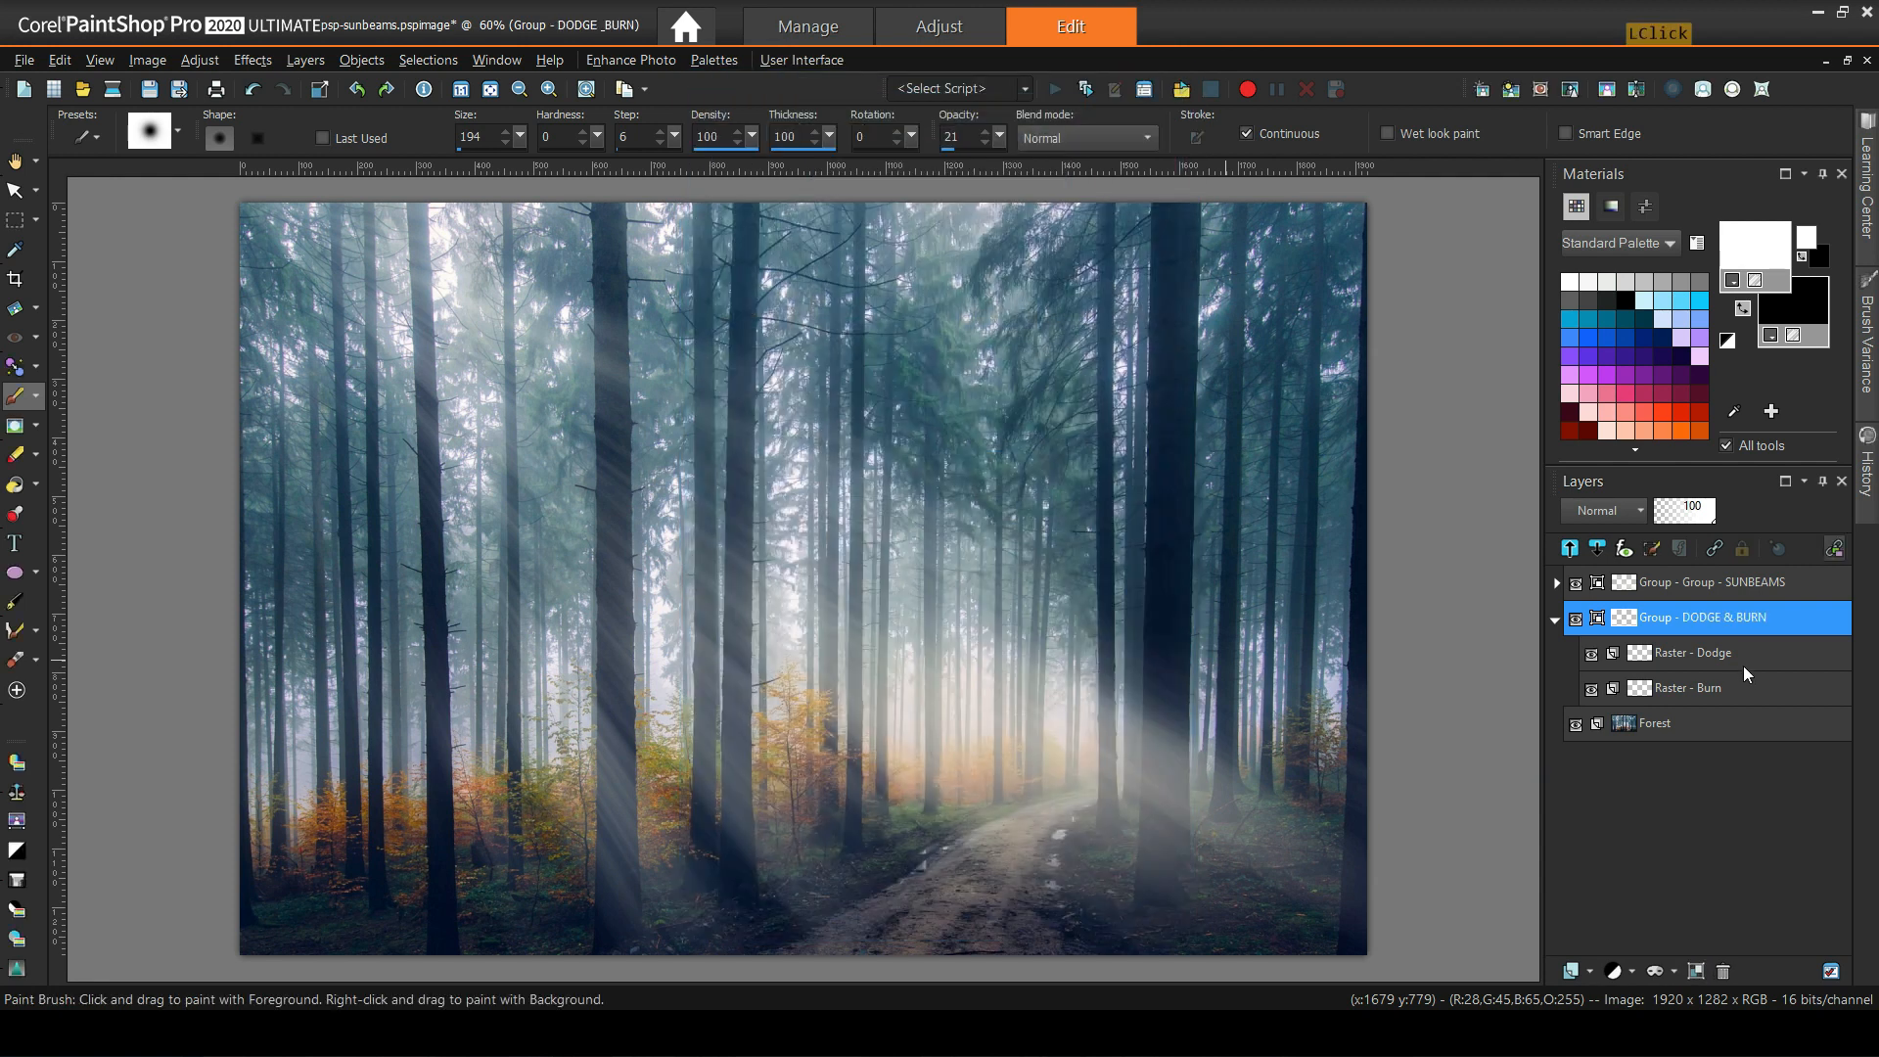
left_click(1641, 512)
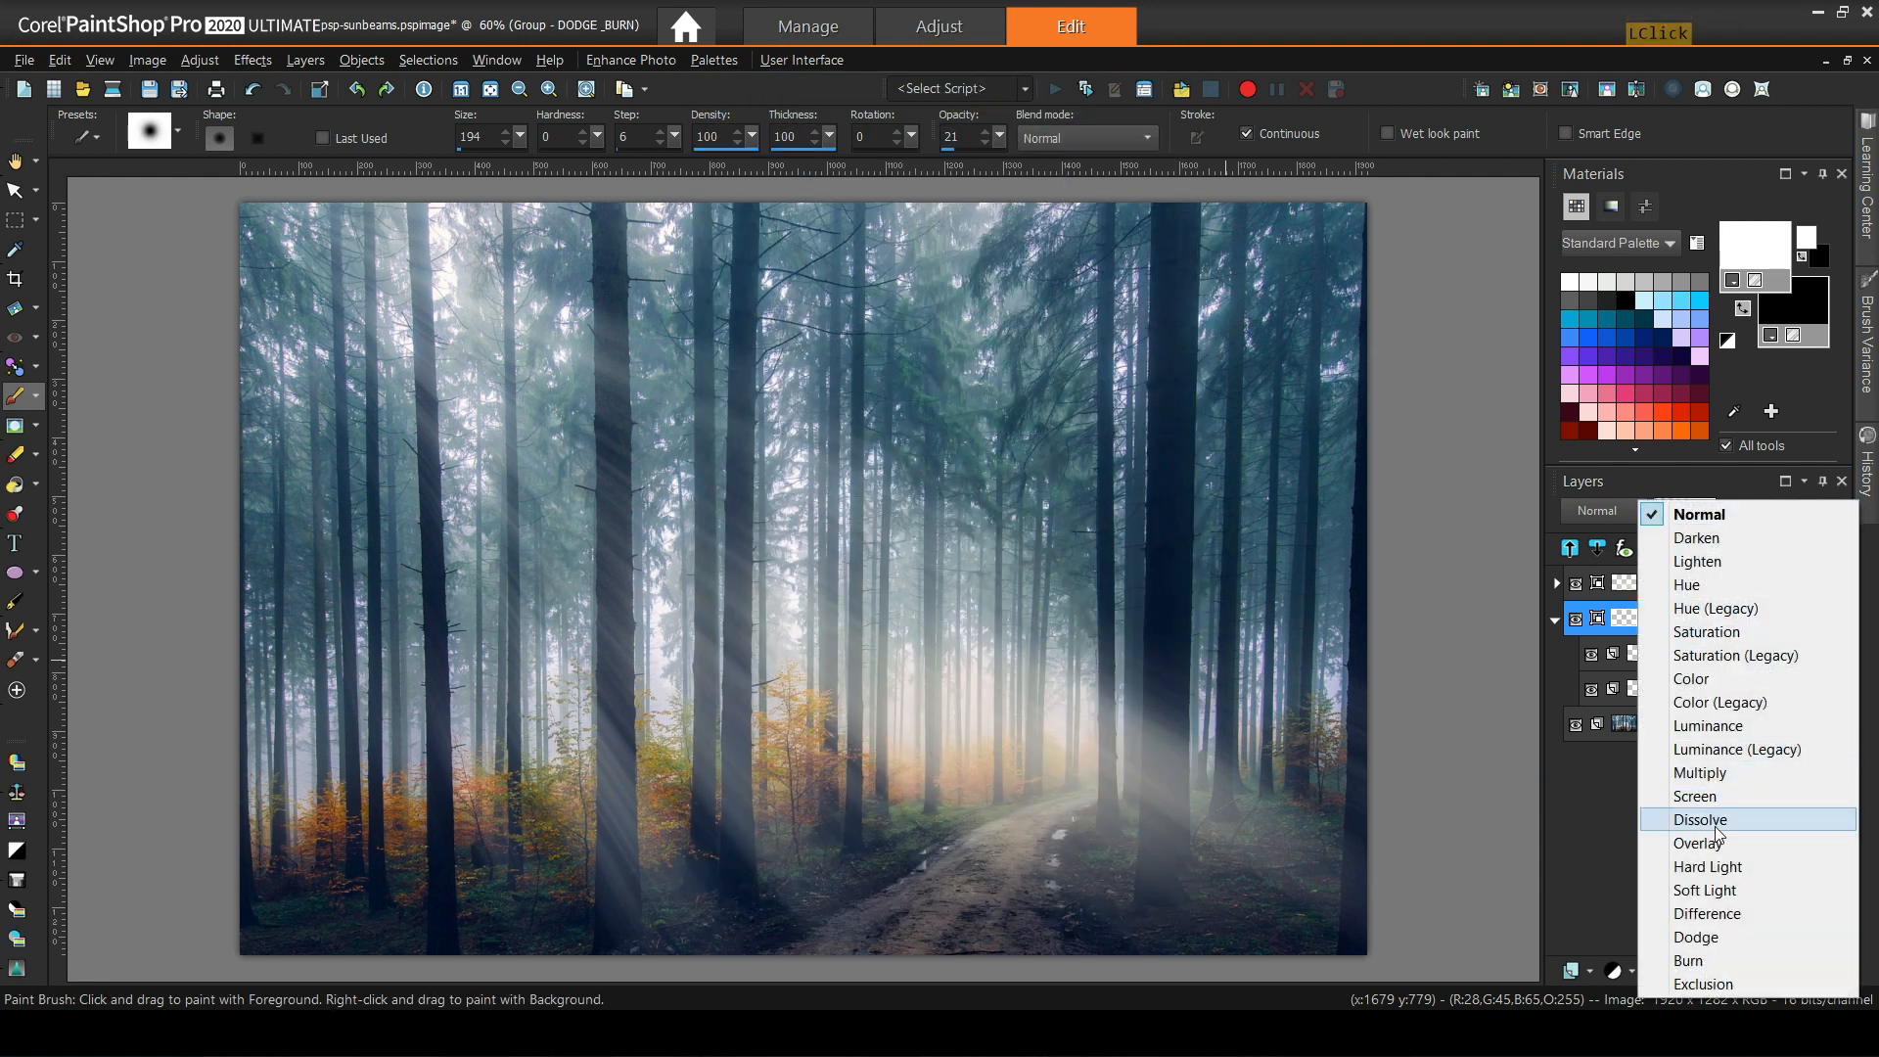
left_click(1705, 890)
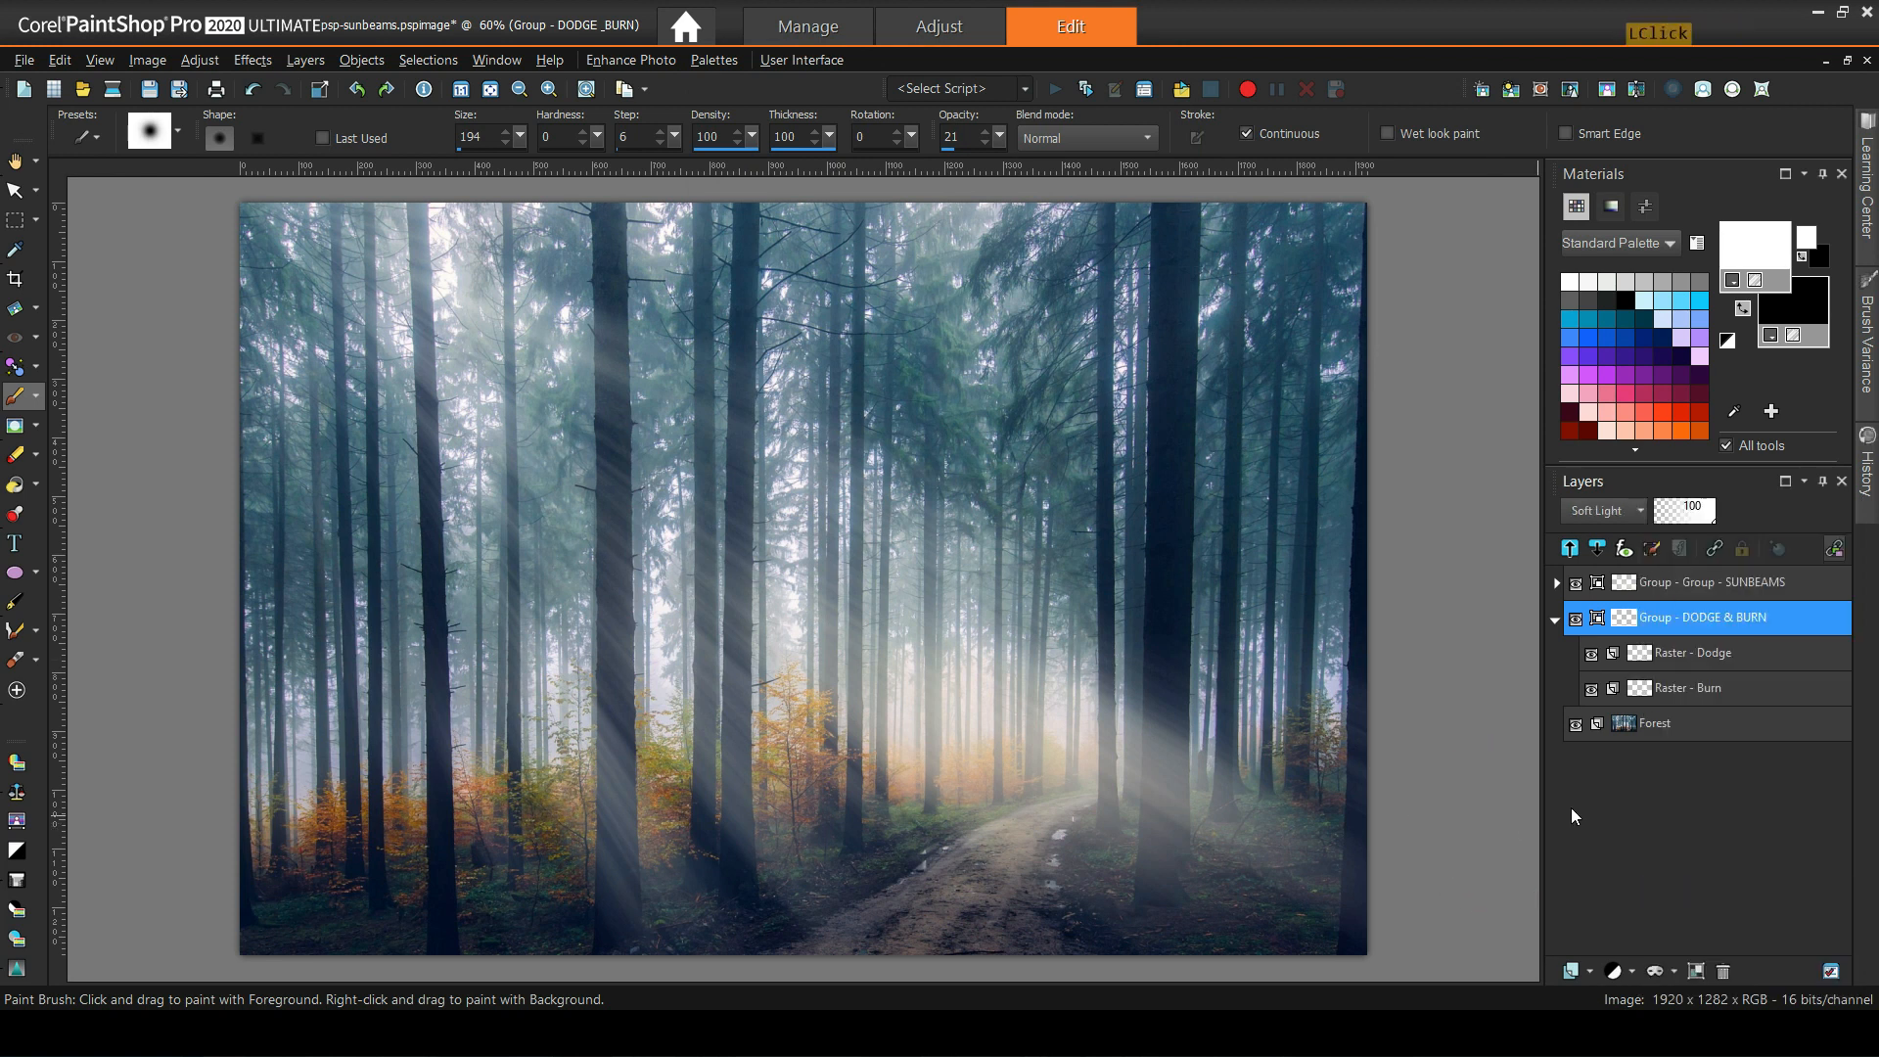
Make Raster - Burn the active layer, swap the foreground colour to black and lower the brush opacity to 10.
mouse_move(1697, 654)
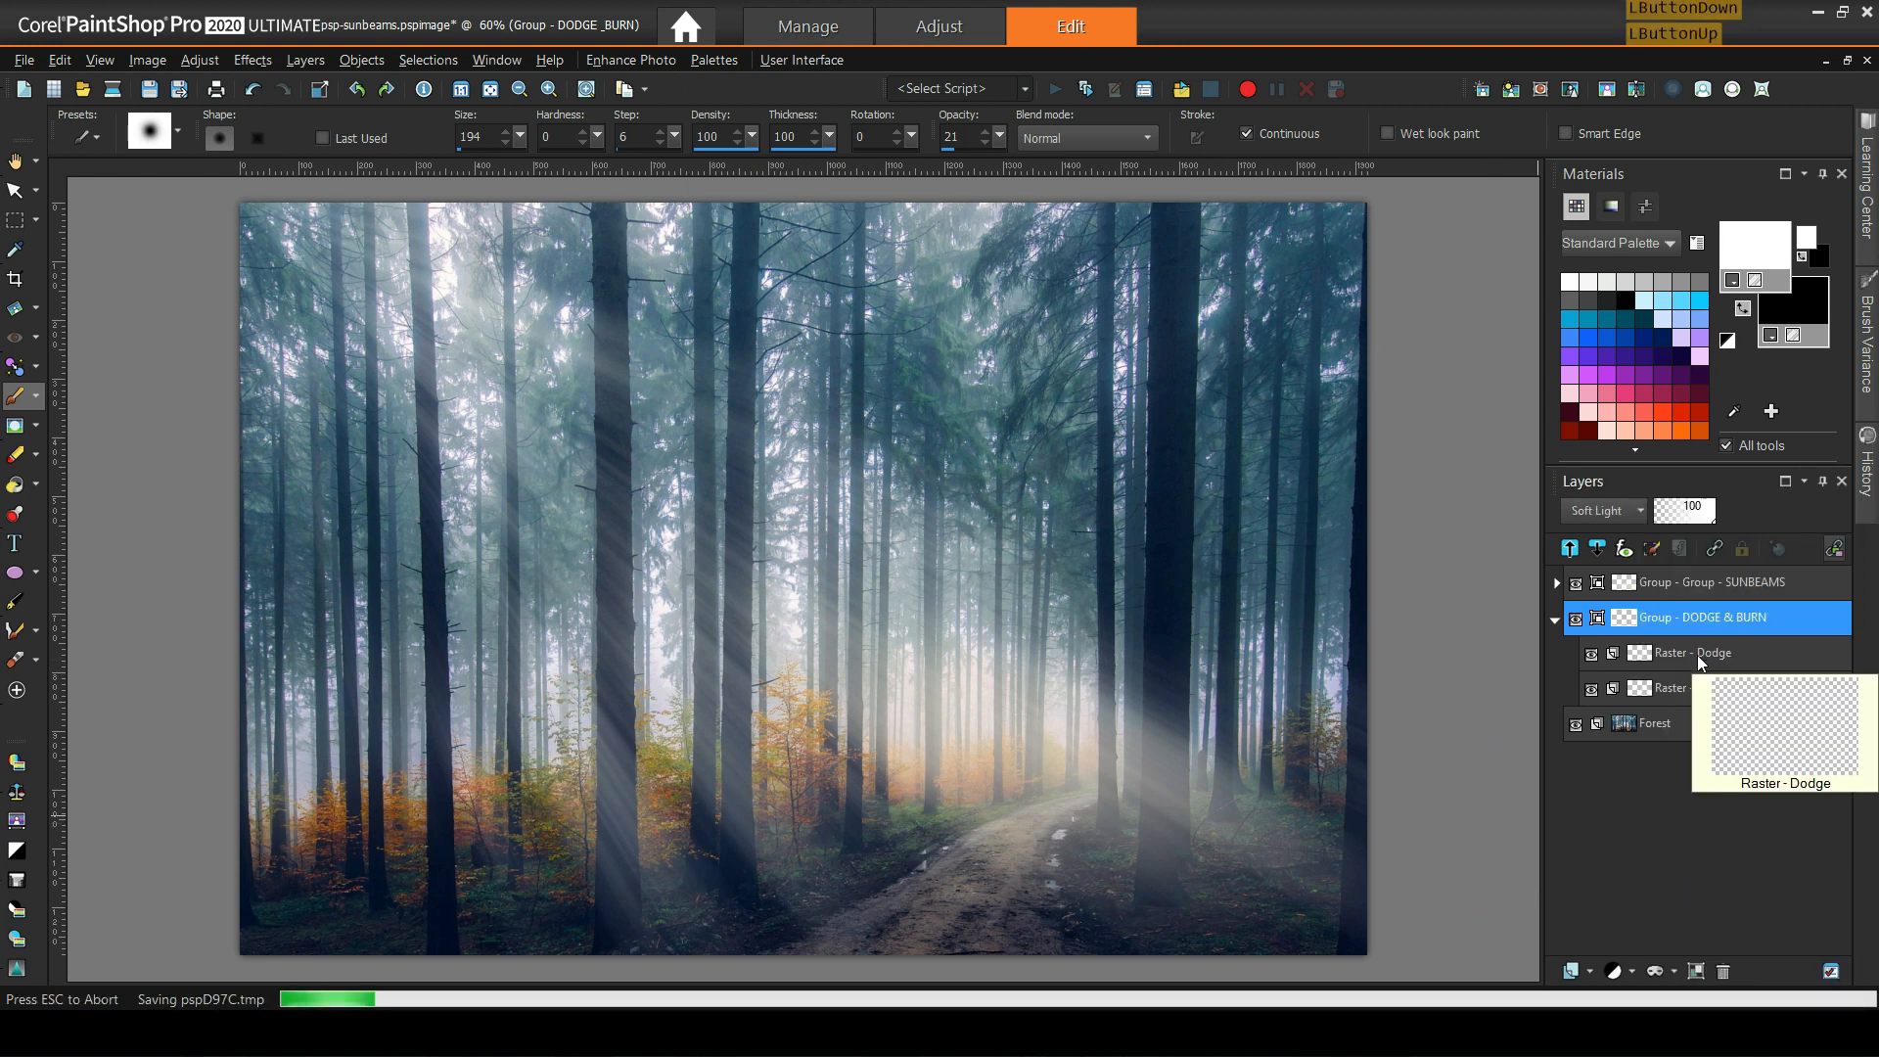
left_click(1696, 670)
left_click(1683, 693)
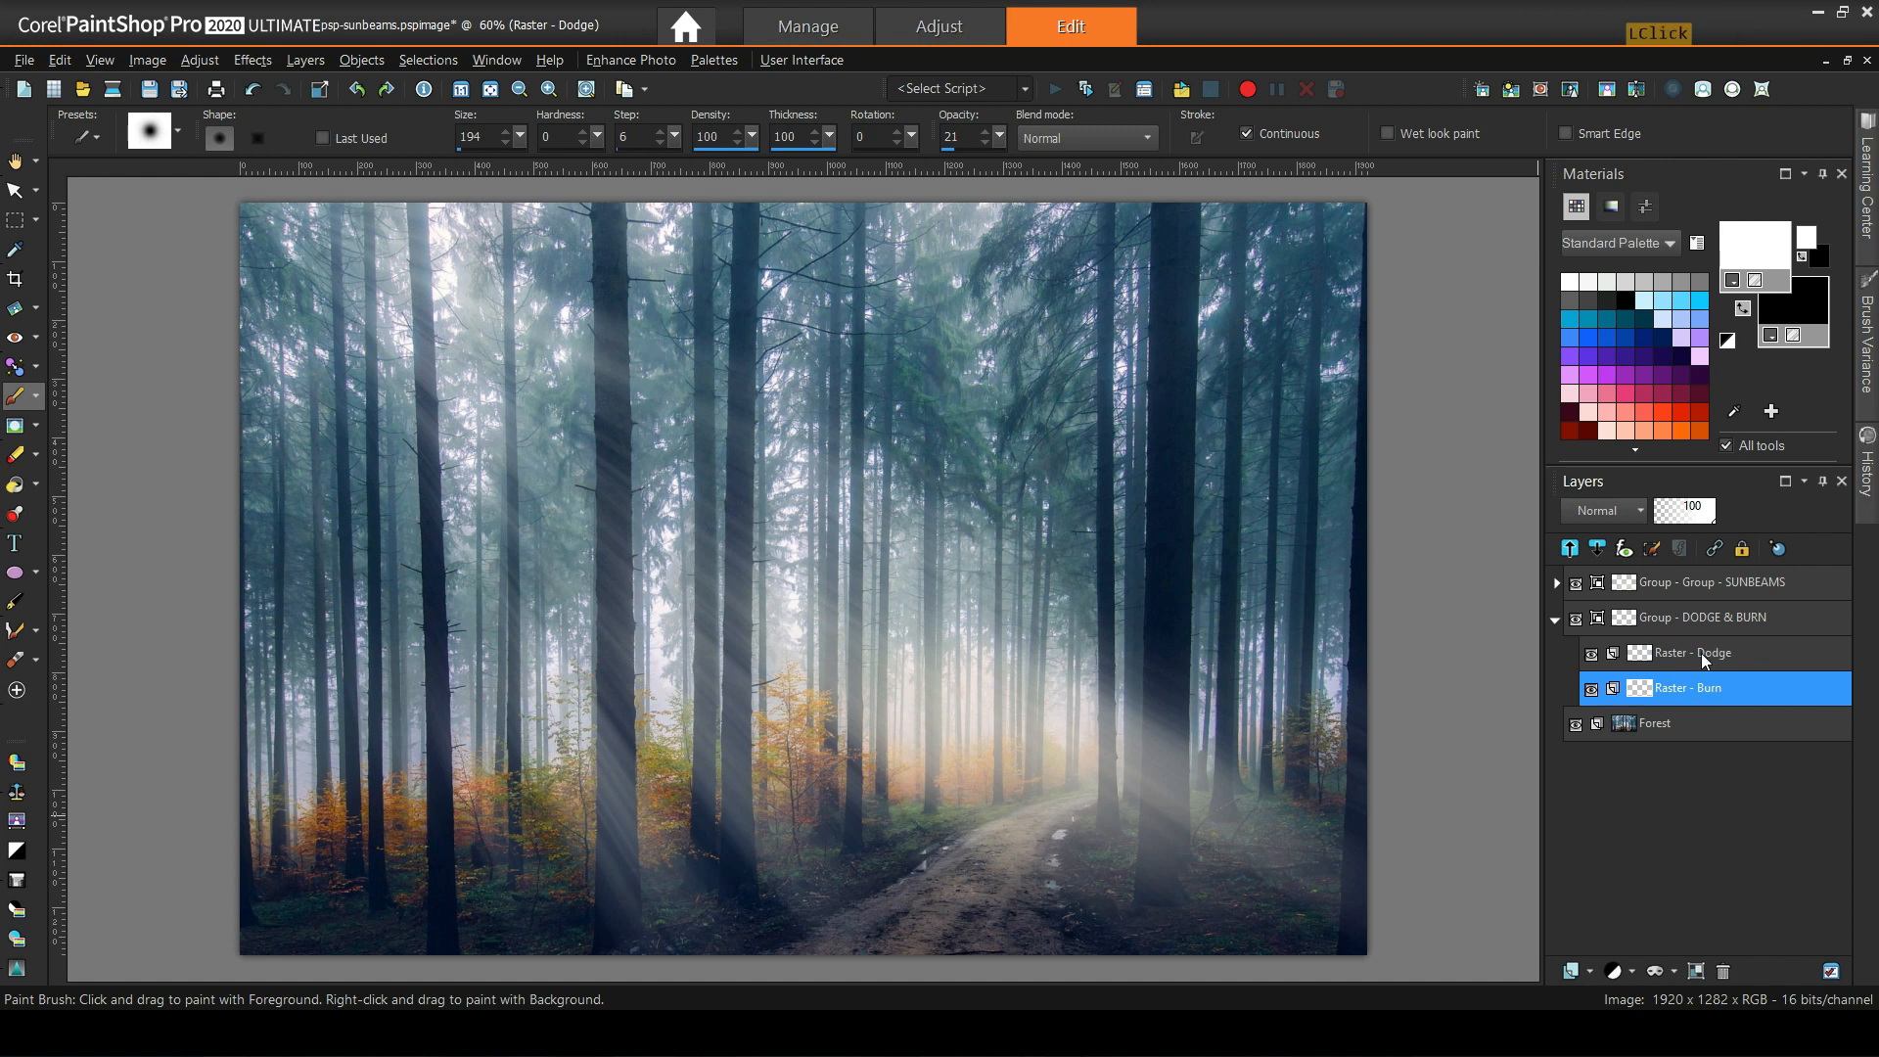
left_click(1743, 309)
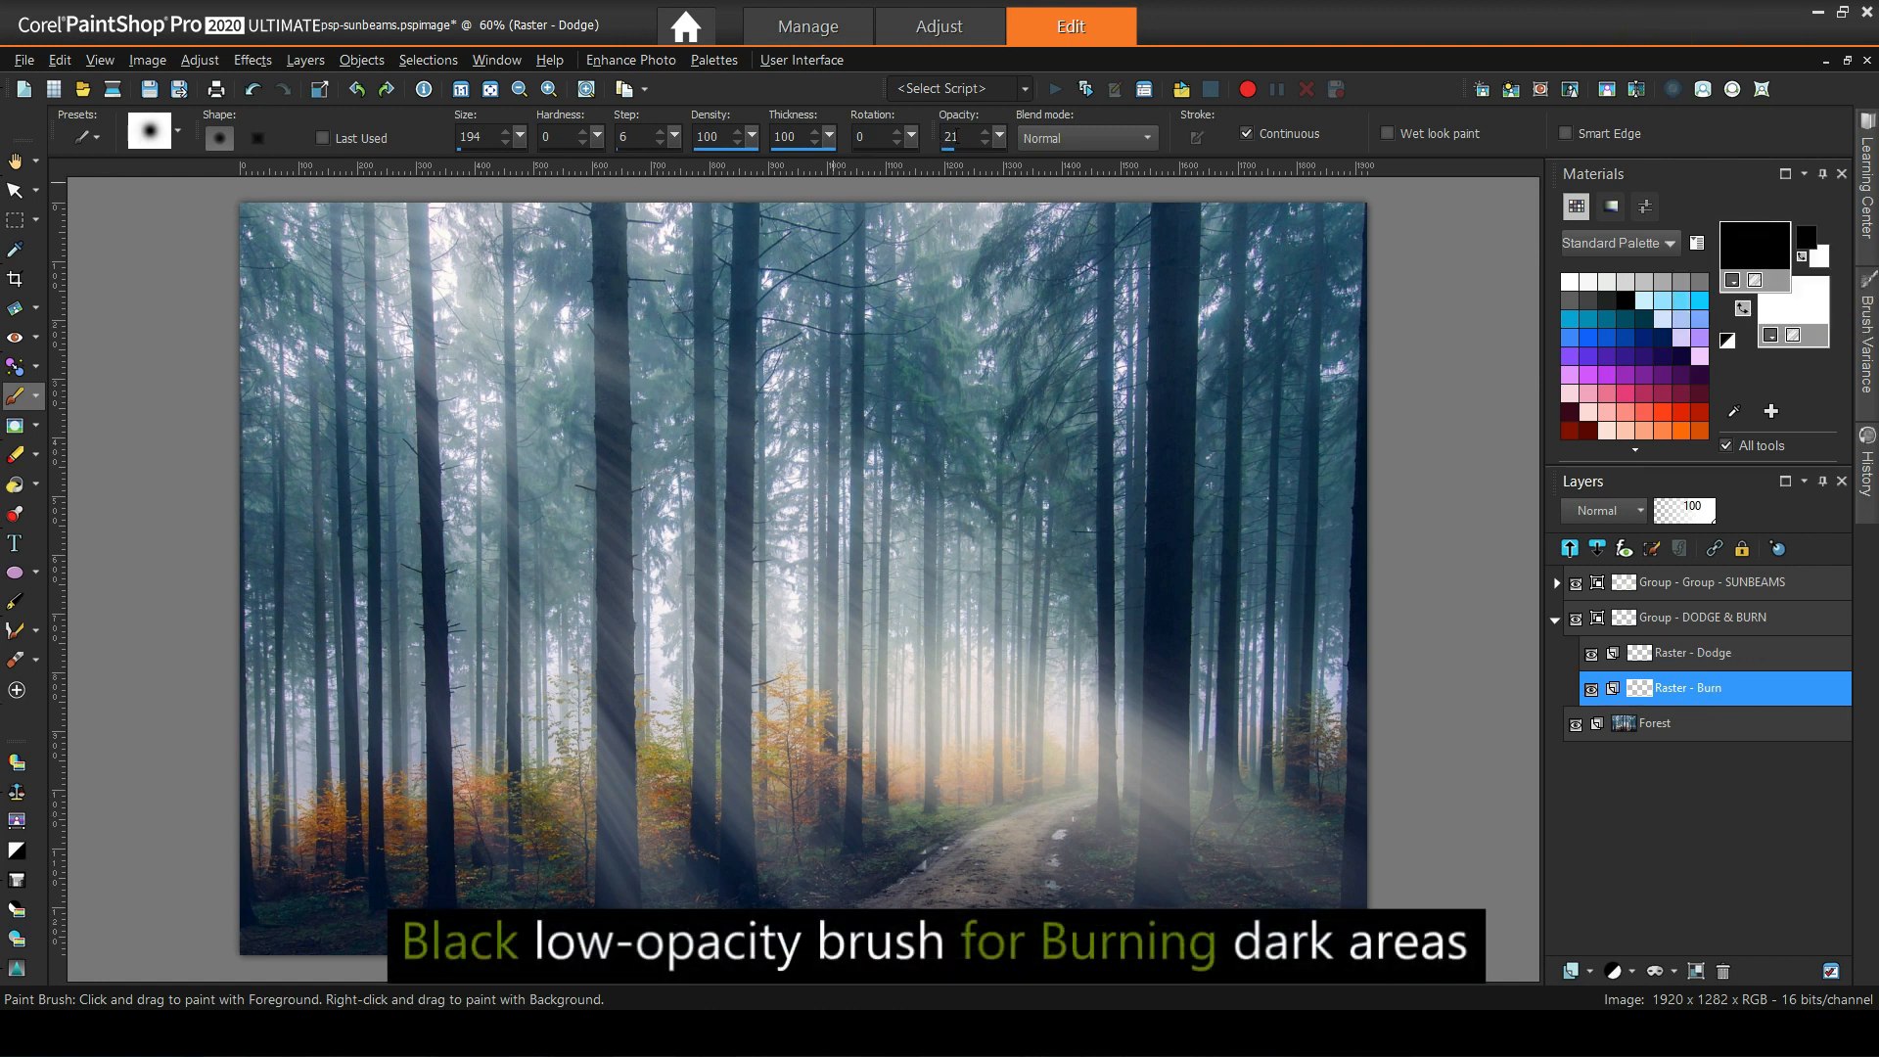
left_click_drag(997, 136, 990, 163)
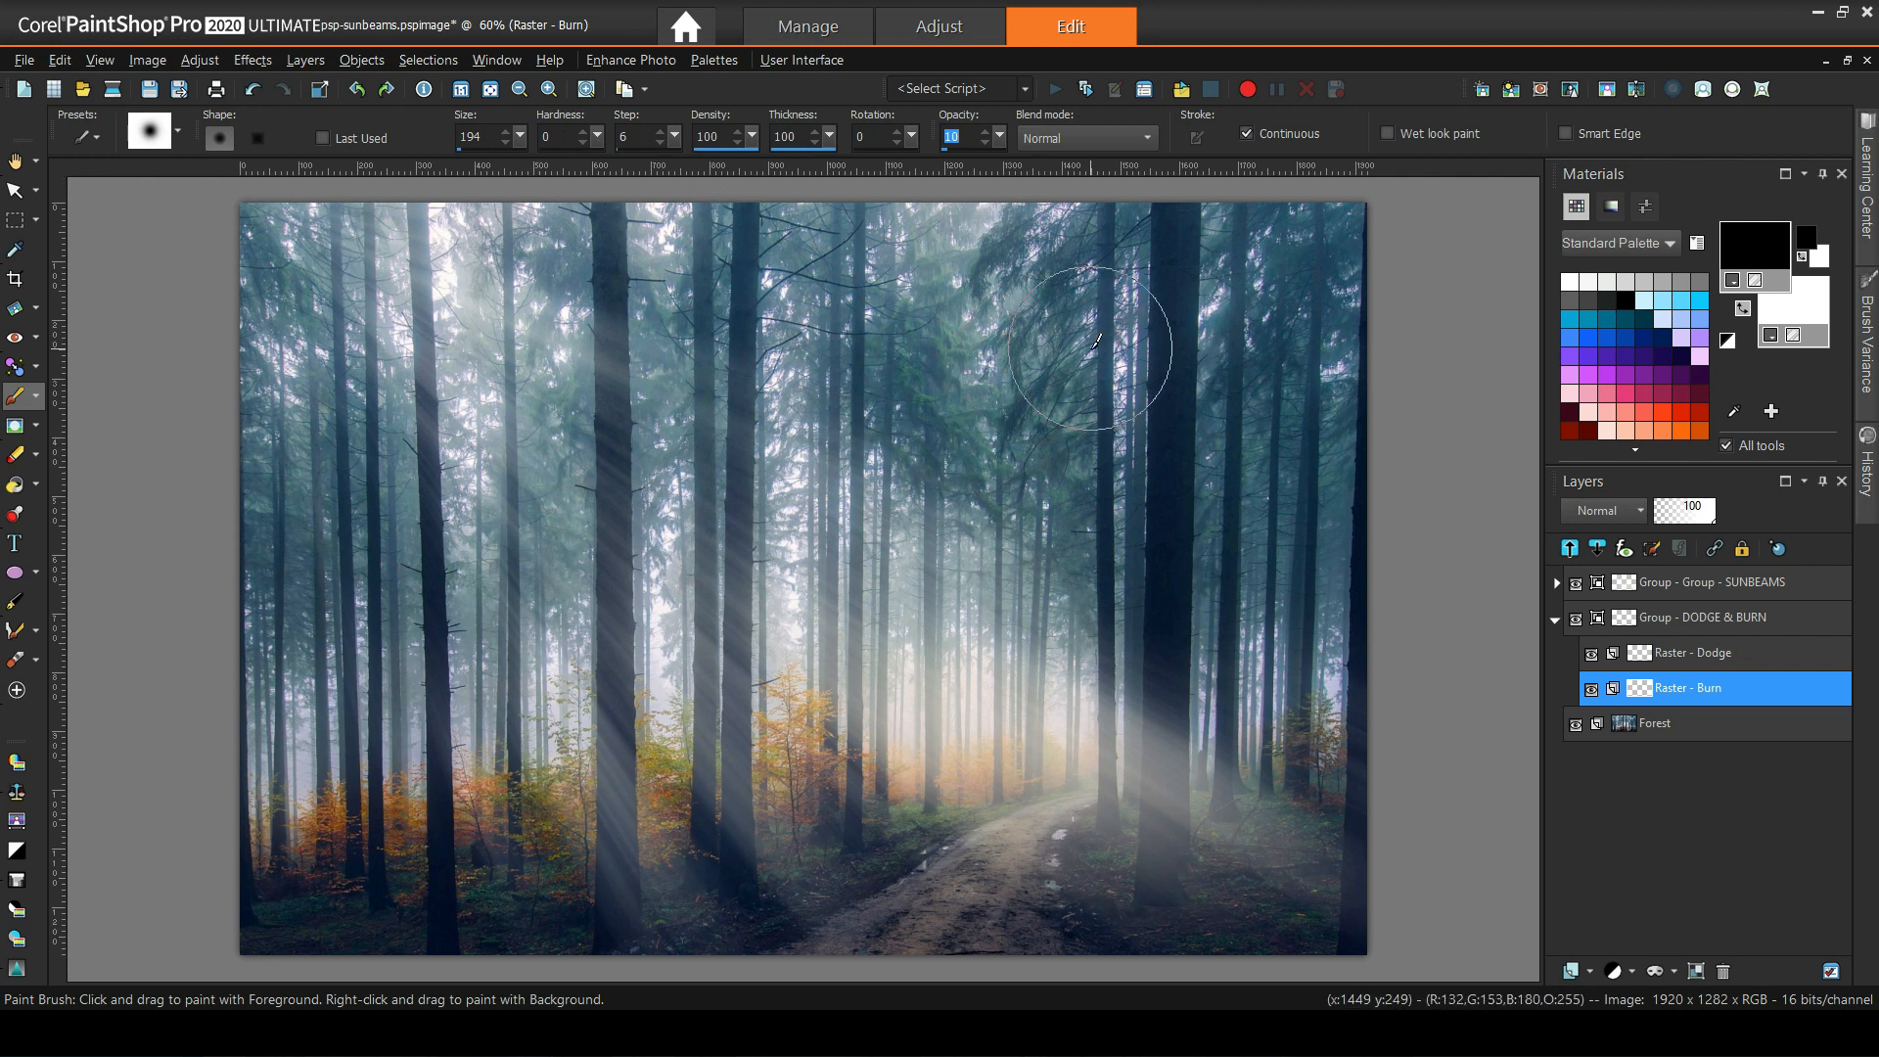
Burn the dark trunk right of the path and the lower-left forest floor with the black brush, undoing the last stroke.
mouse_move(1147, 295)
left_mouse_down()
mouse_move(1165, 292)
mouse_move(1089, 308)
mouse_move(915, 261)
mouse_move(1369, 270)
mouse_move(1218, 245)
mouse_move(1126, 455)
left_mouse_up()
scroll(1126, 455, "down", 1)
mouse_move(470, 805)
left_mouse_down()
mouse_move(904, 147)
mouse_move(1016, 160)
left_mouse_up()
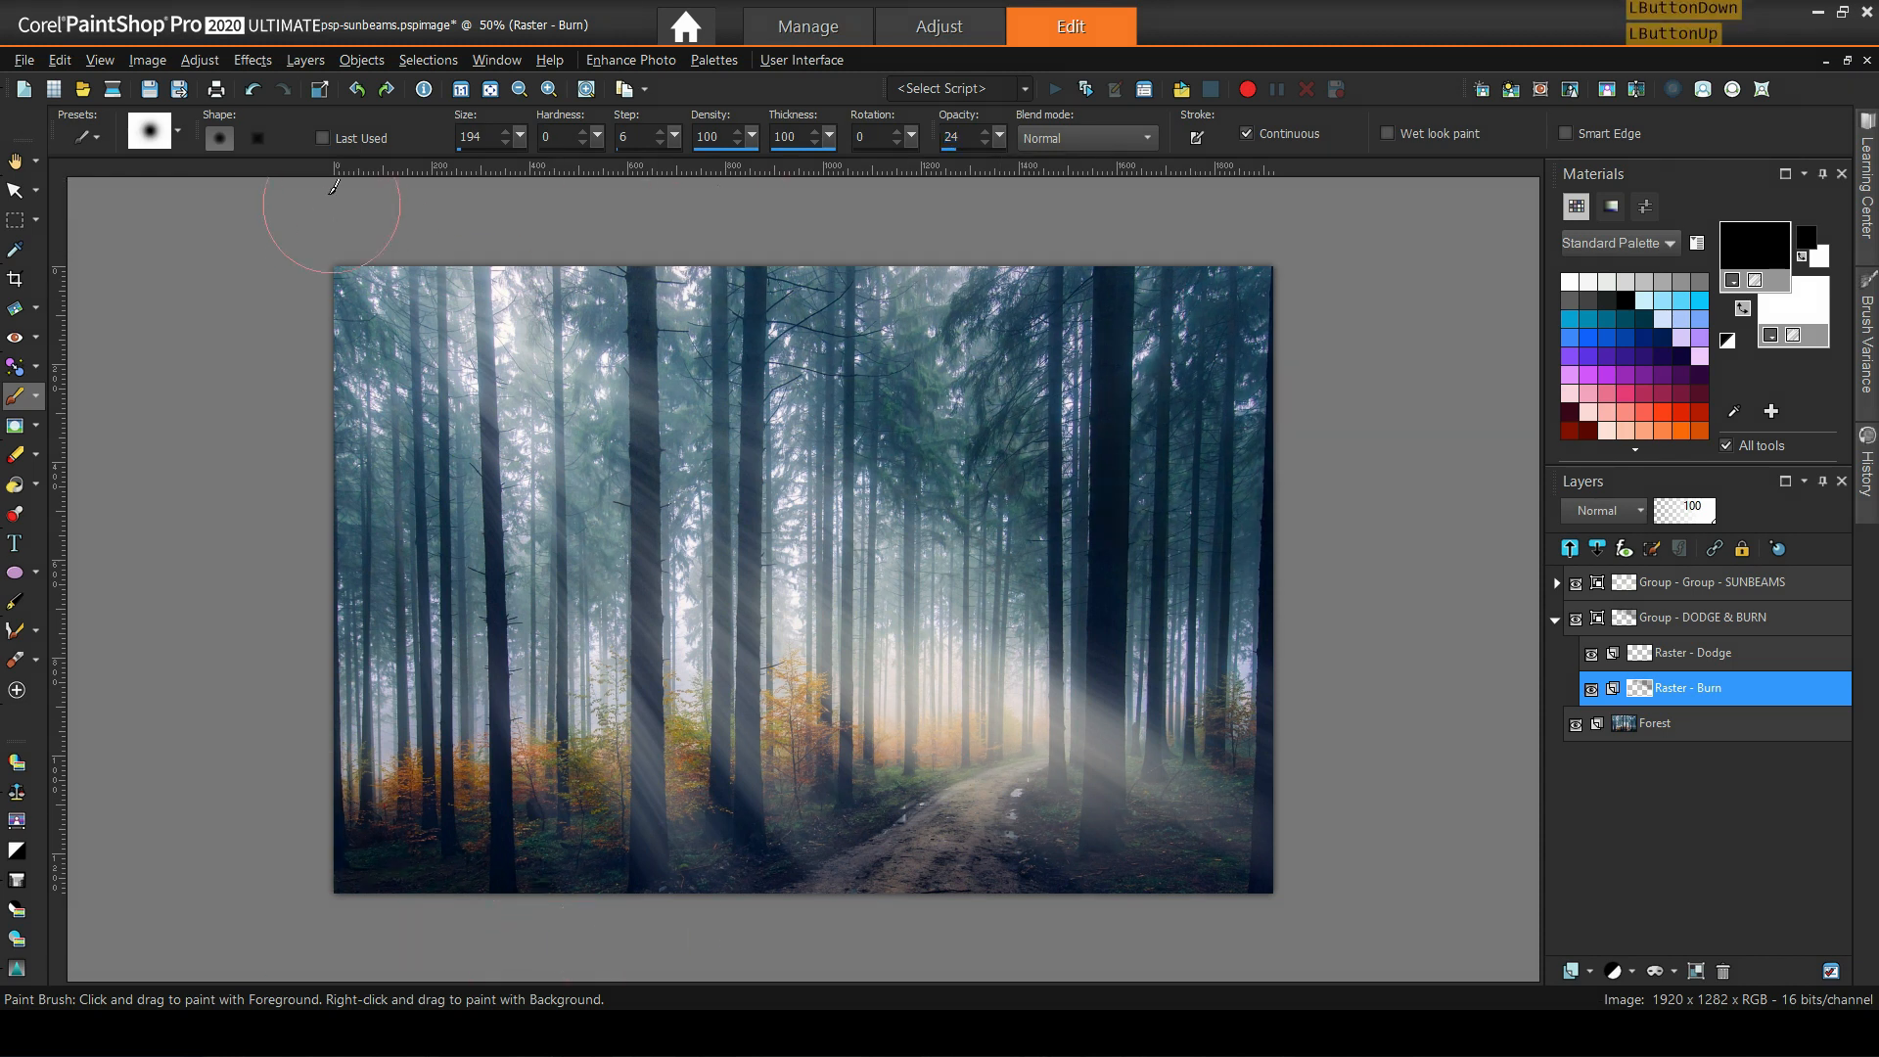
left_click(254, 90)
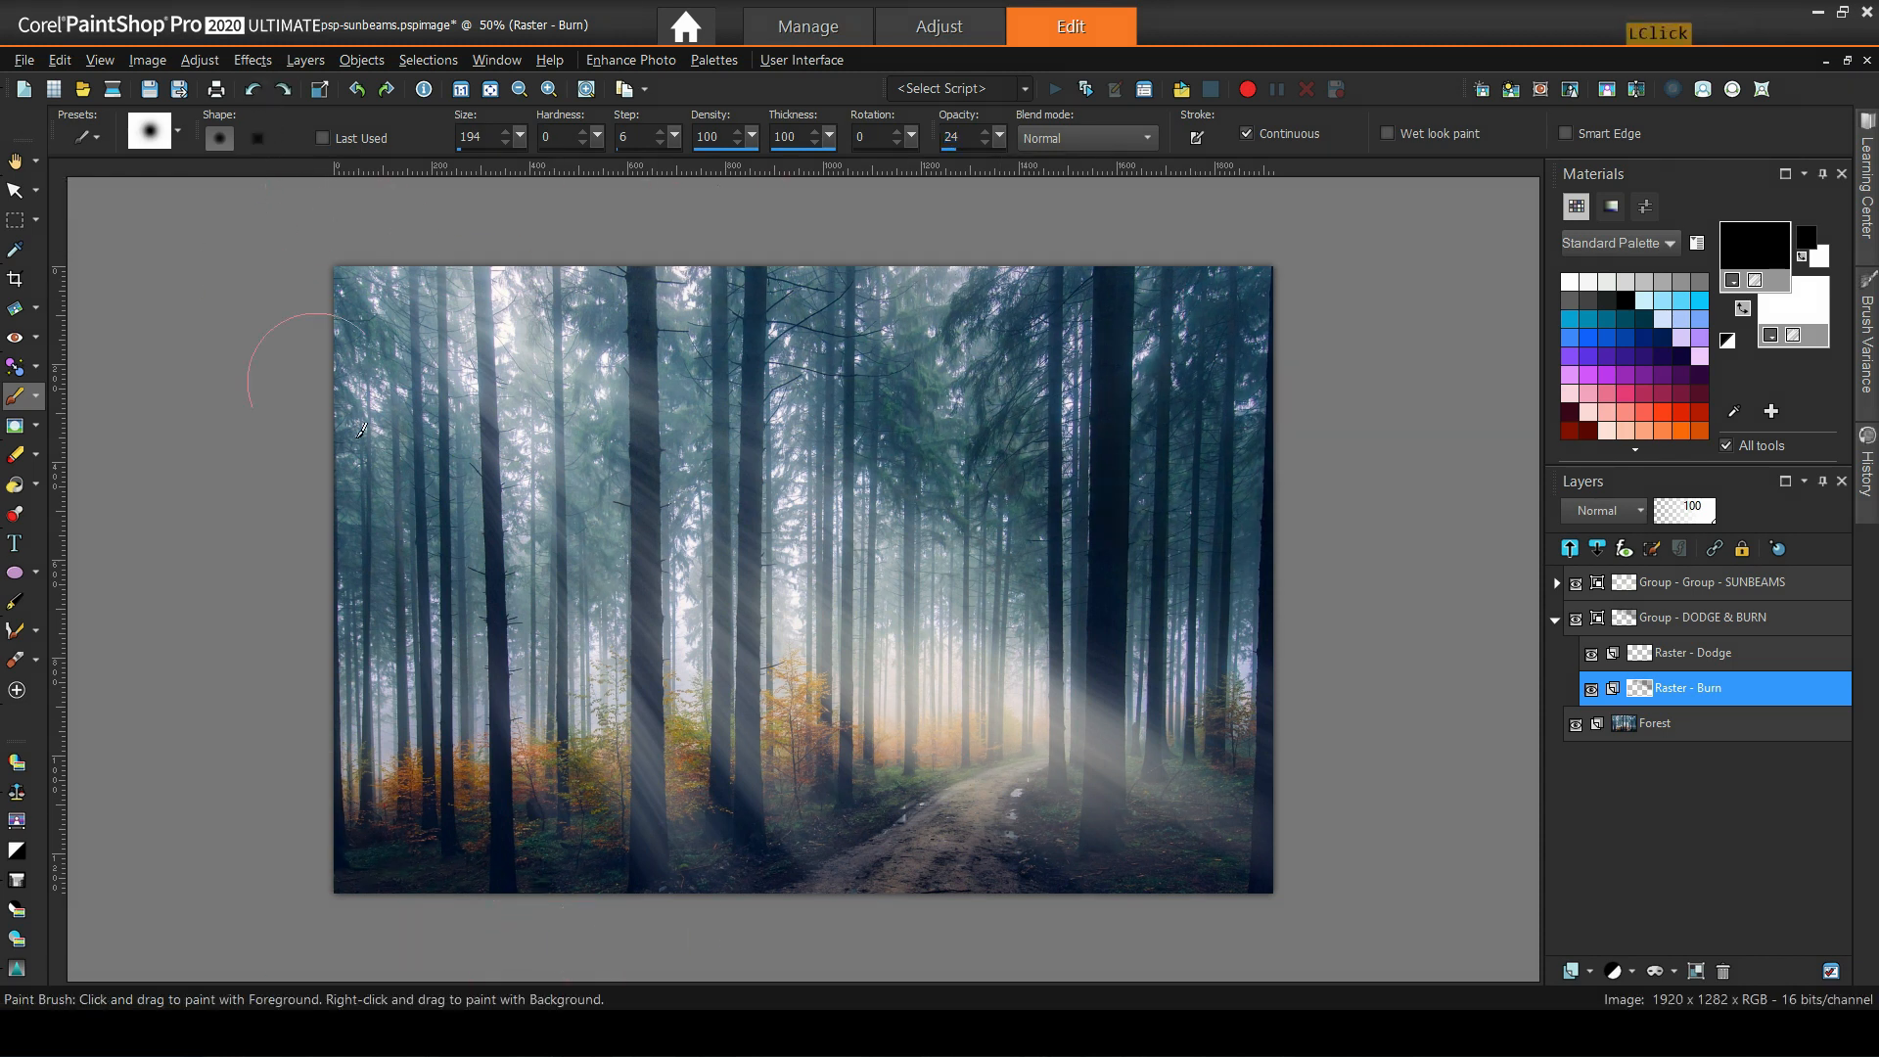
Dodge the highlights of the forest path on Raster - Dodge using a white brush of size 62 and opacity 22.
left_click(1690, 656)
left_click(1745, 310)
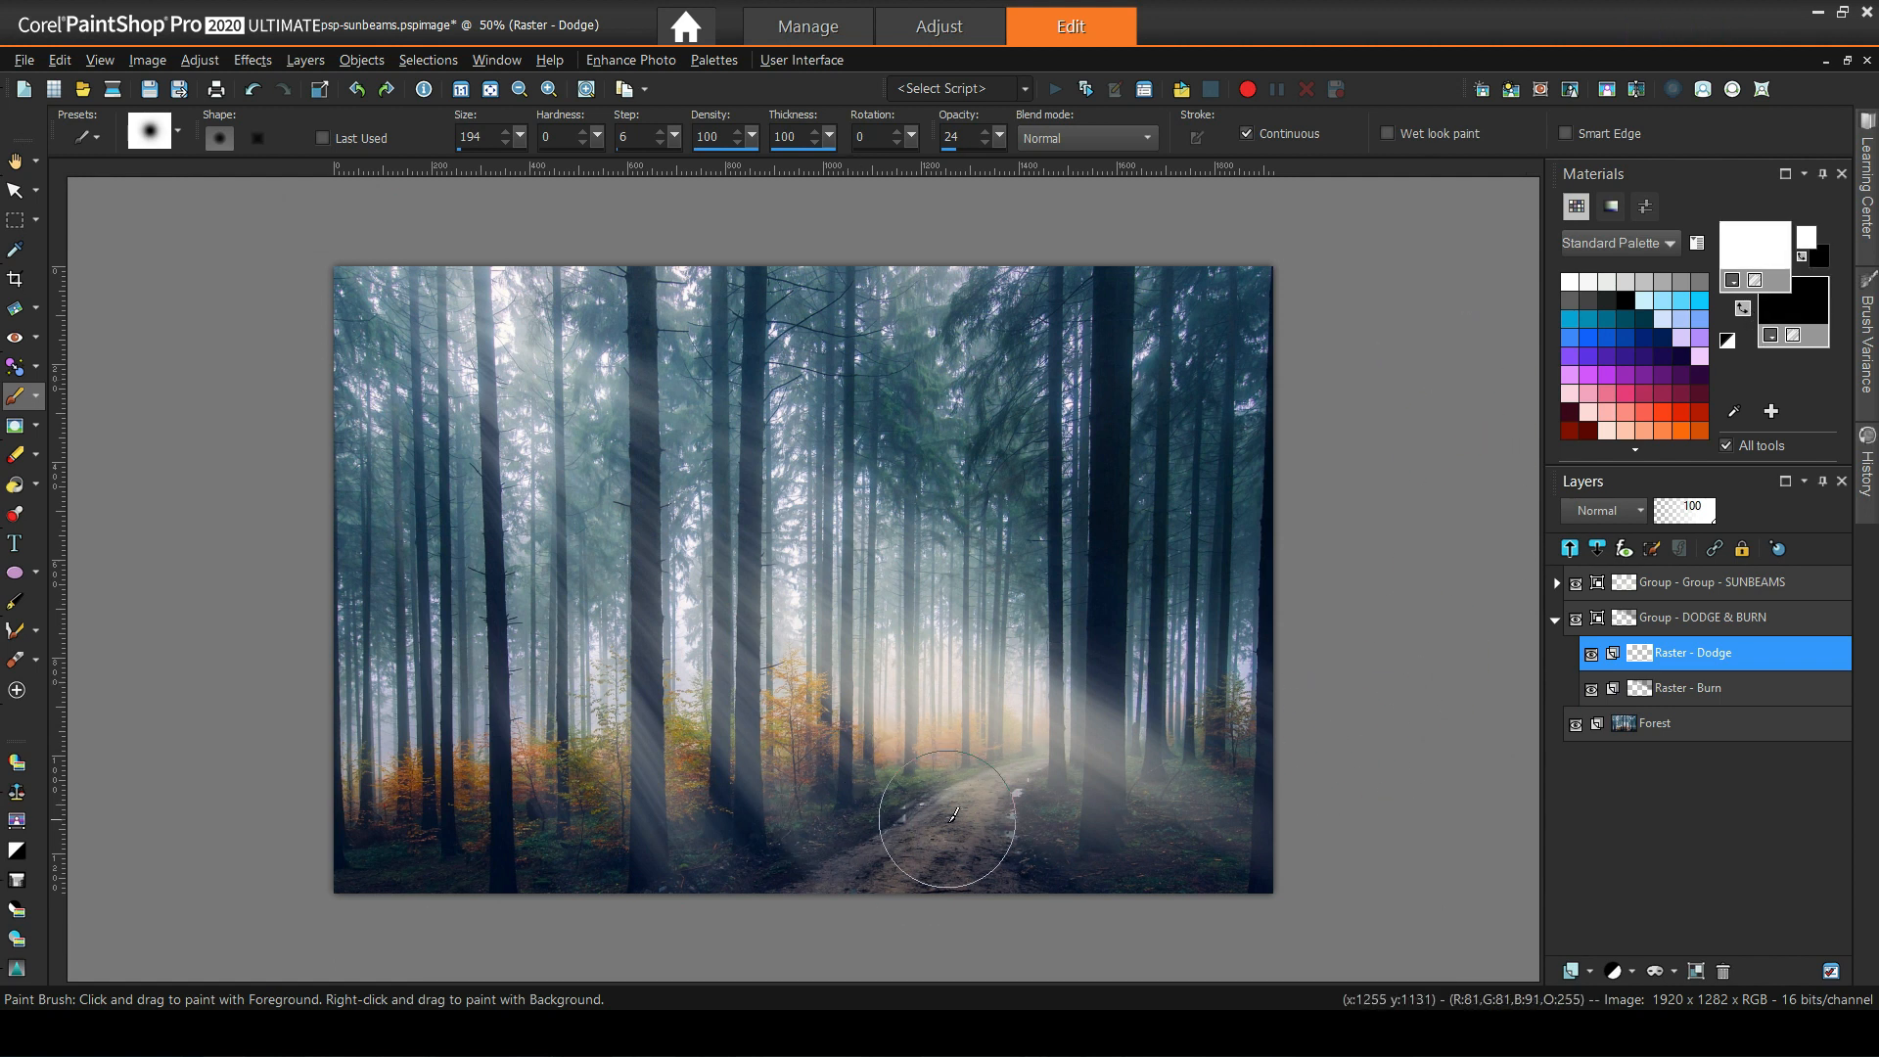
left_click_drag(914, 828, 943, 765)
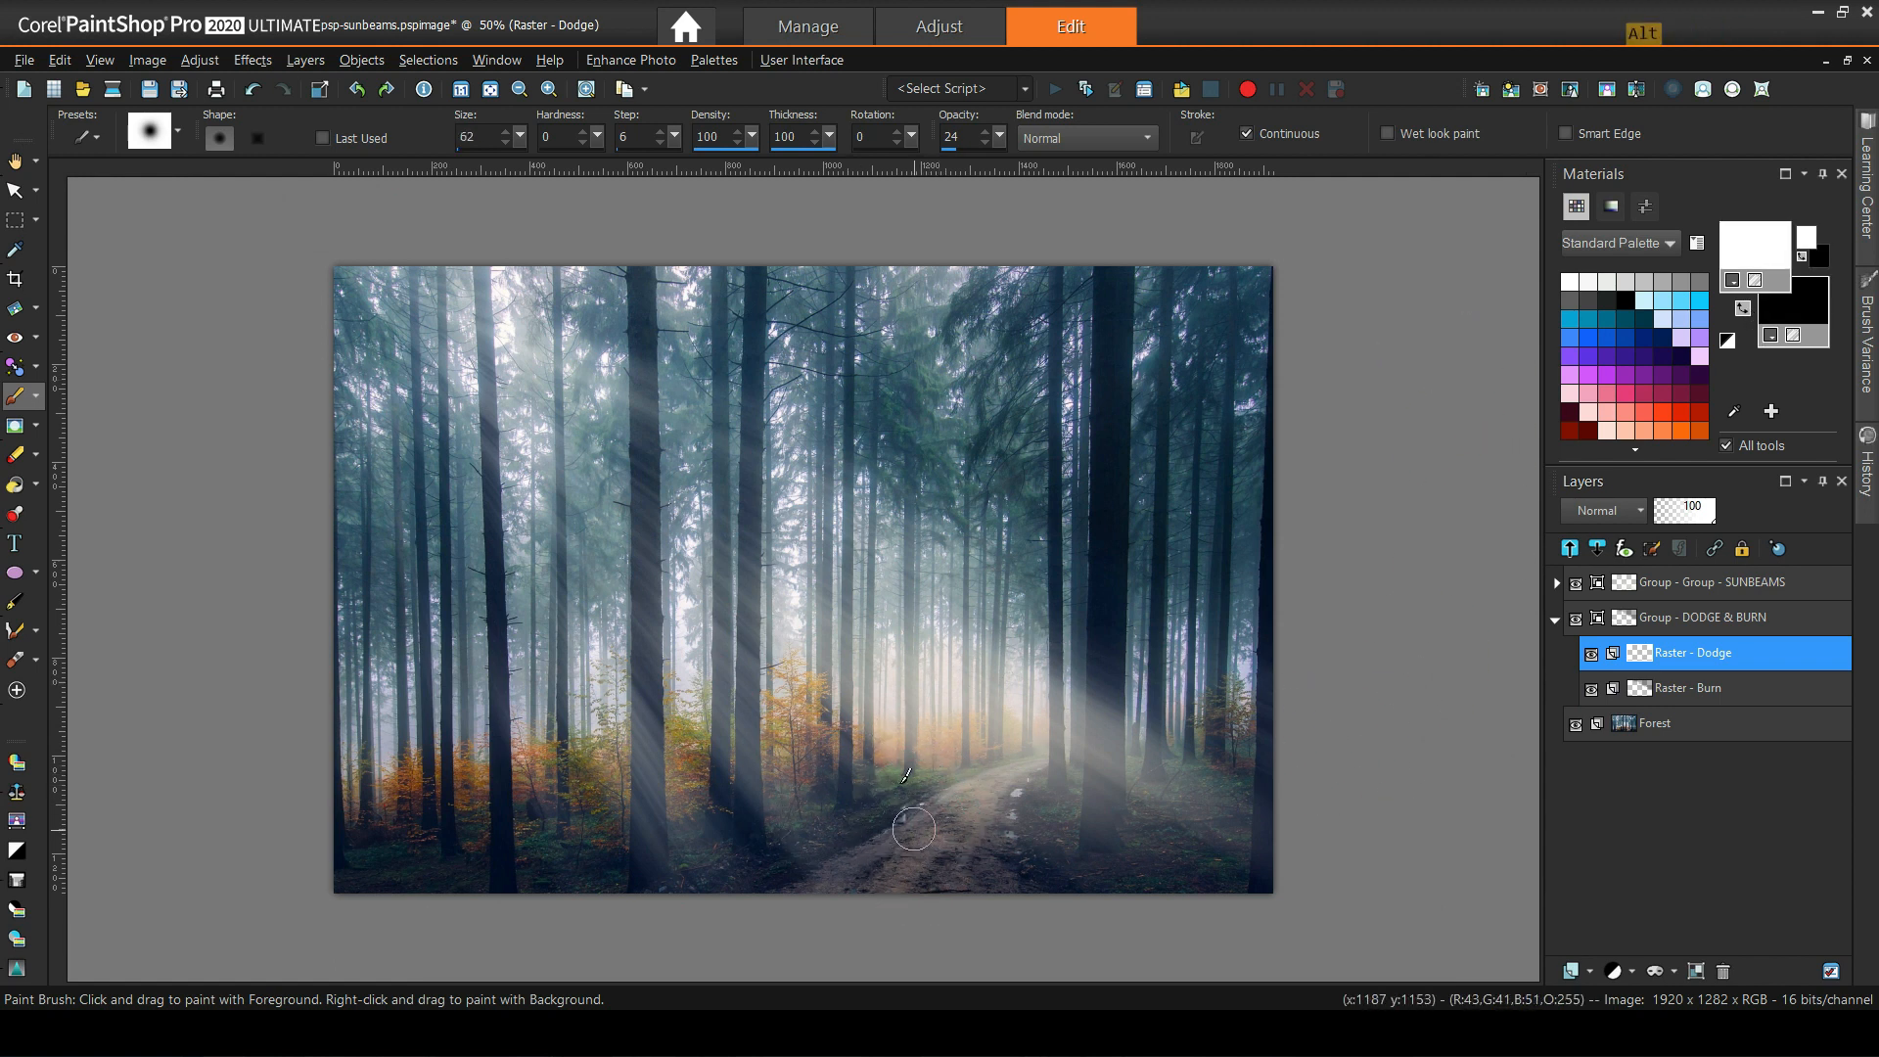
left_click_drag(998, 138, 996, 172)
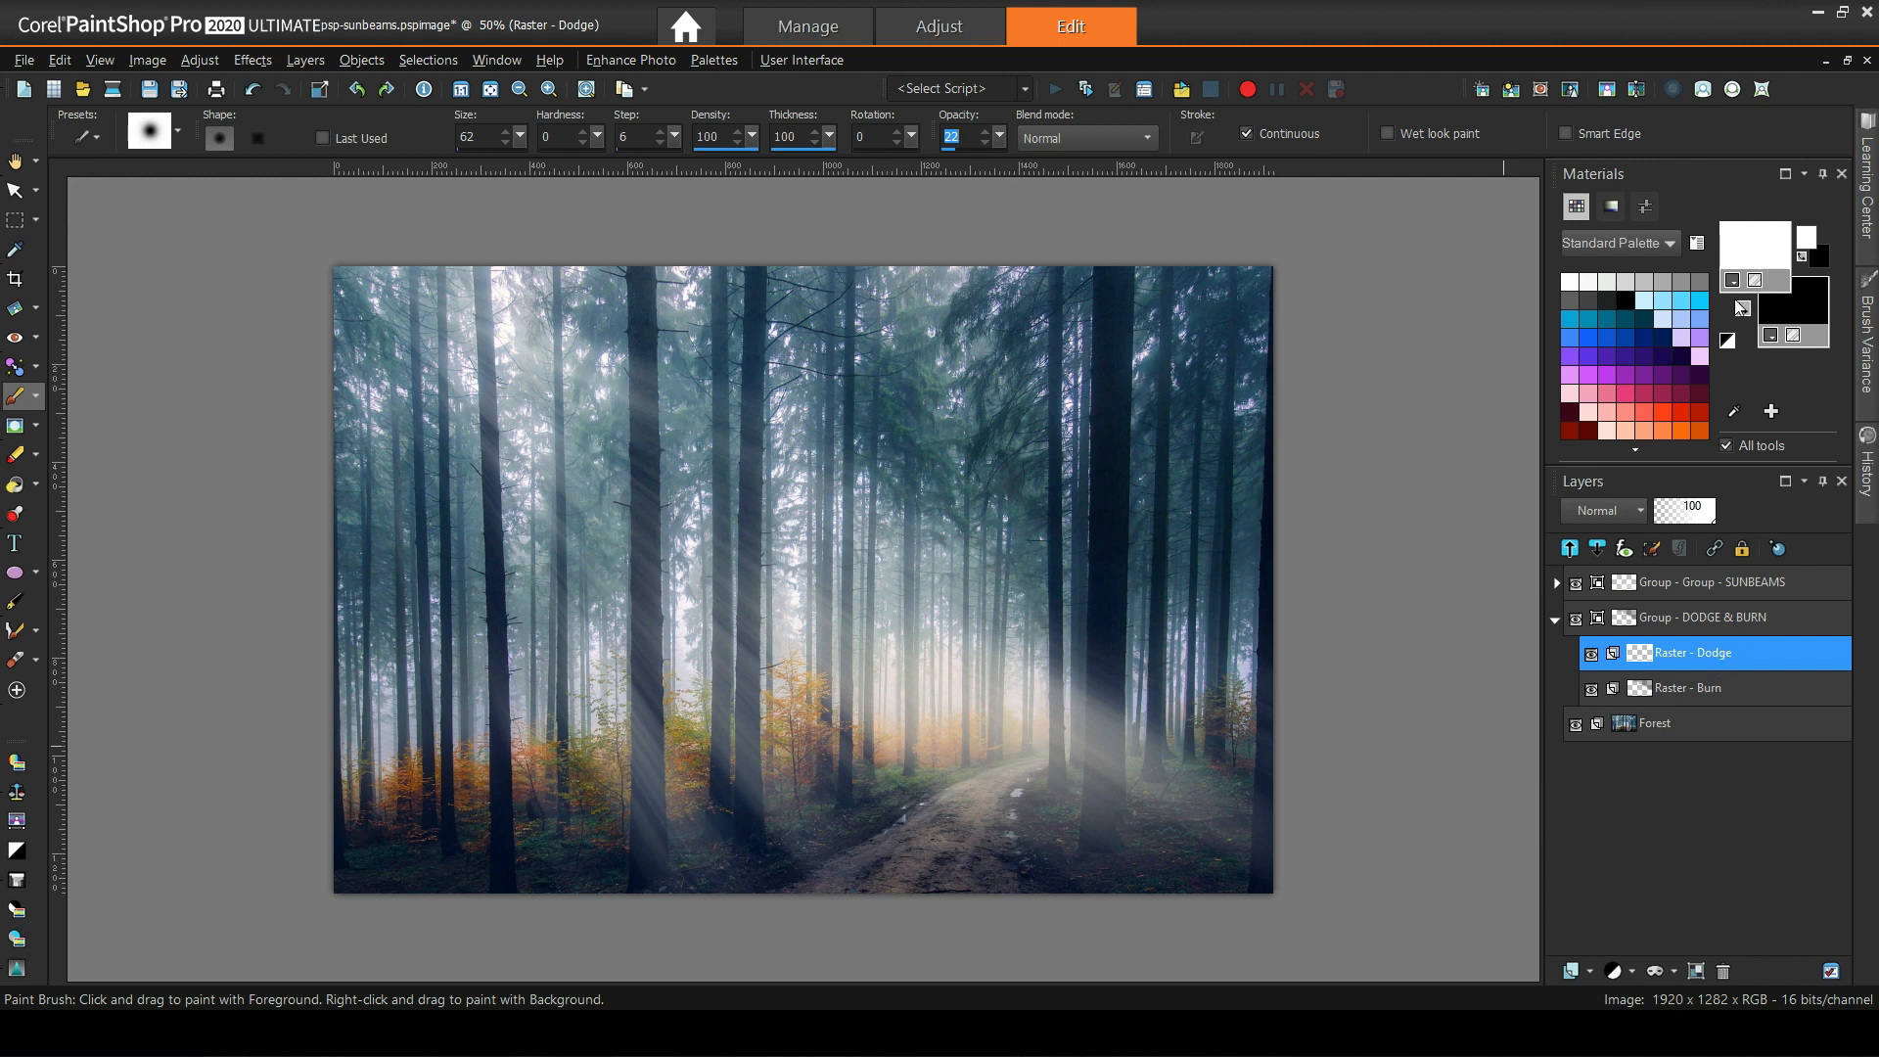
mouse_move(916, 834)
left_mouse_down()
mouse_move(858, 856)
mouse_move(926, 854)
mouse_move(893, 878)
mouse_move(929, 856)
mouse_move(737, 890)
mouse_move(923, 883)
left_mouse_up()
mouse_move(885, 880)
left_mouse_down()
mouse_move(854, 879)
mouse_move(990, 866)
left_mouse_up()
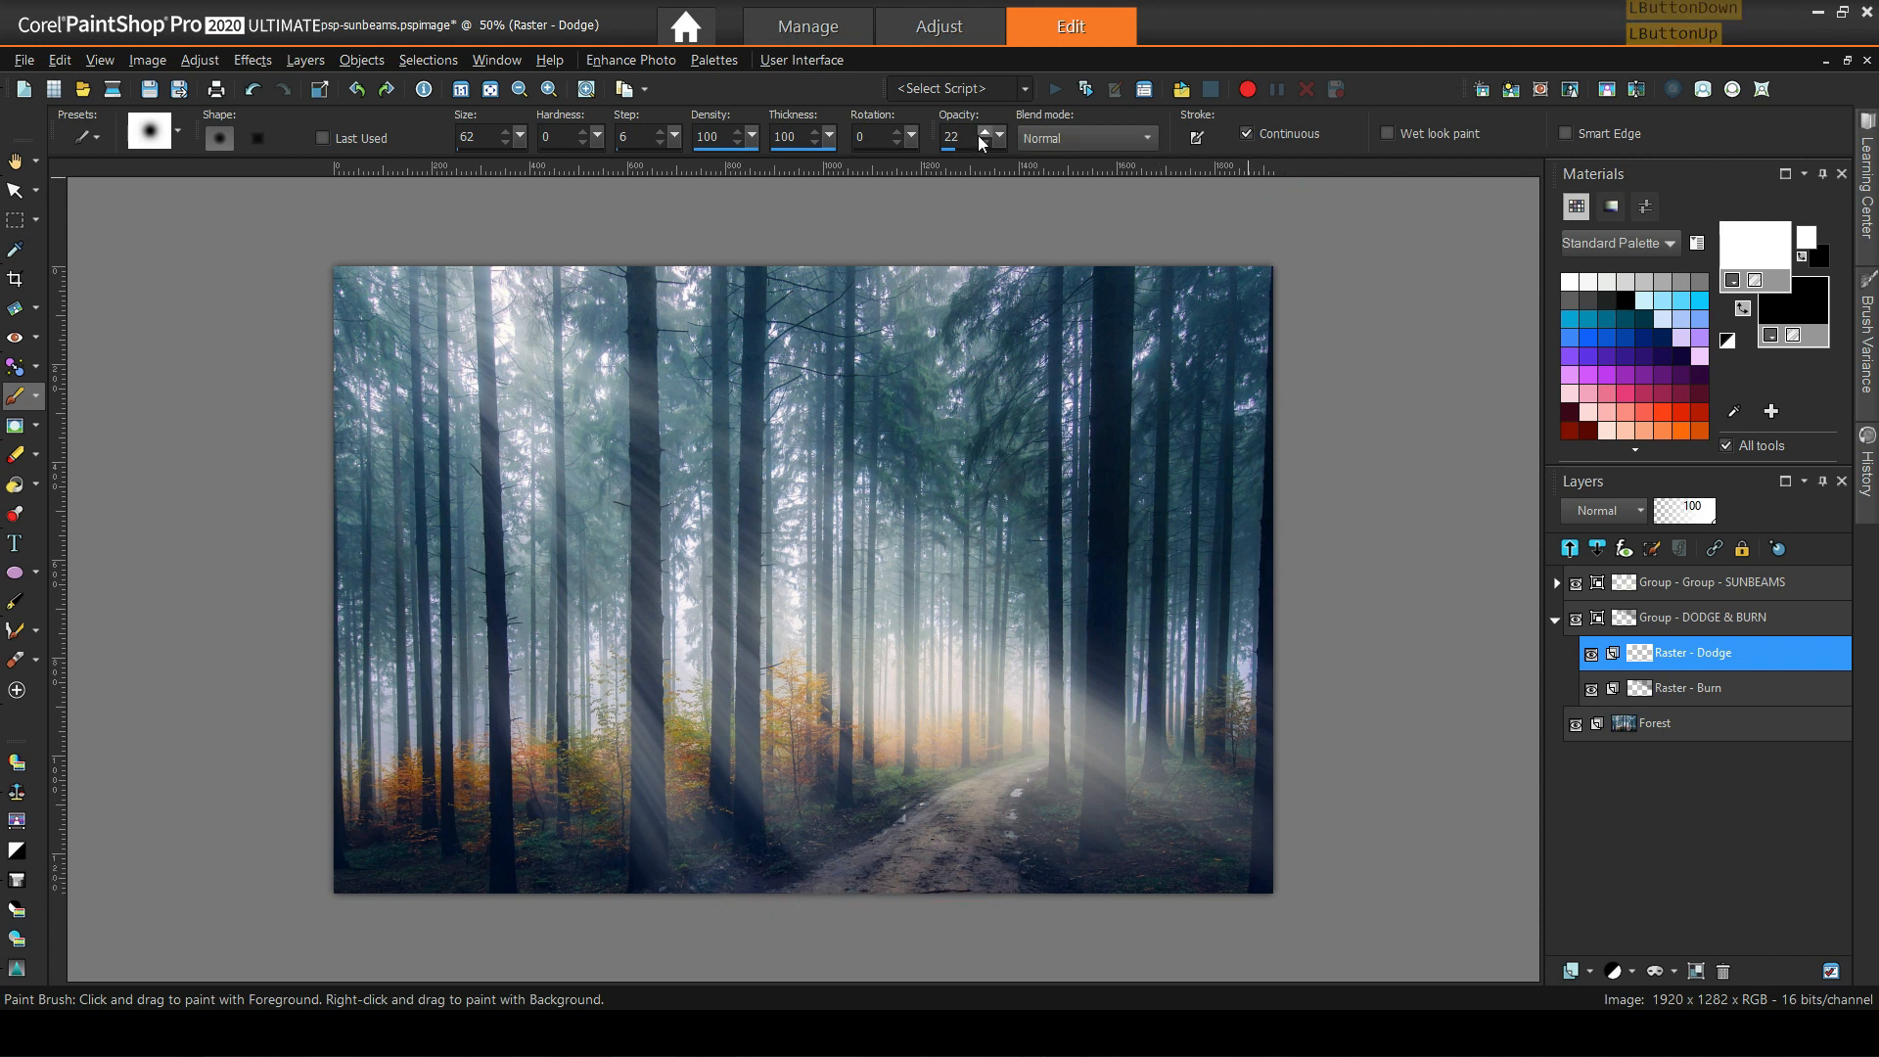
Set the brush opacity to 25 and burn the dark ground right of the path in black on Raster - Burn.
left_click_drag(999, 138, 1021, 166)
type("25")
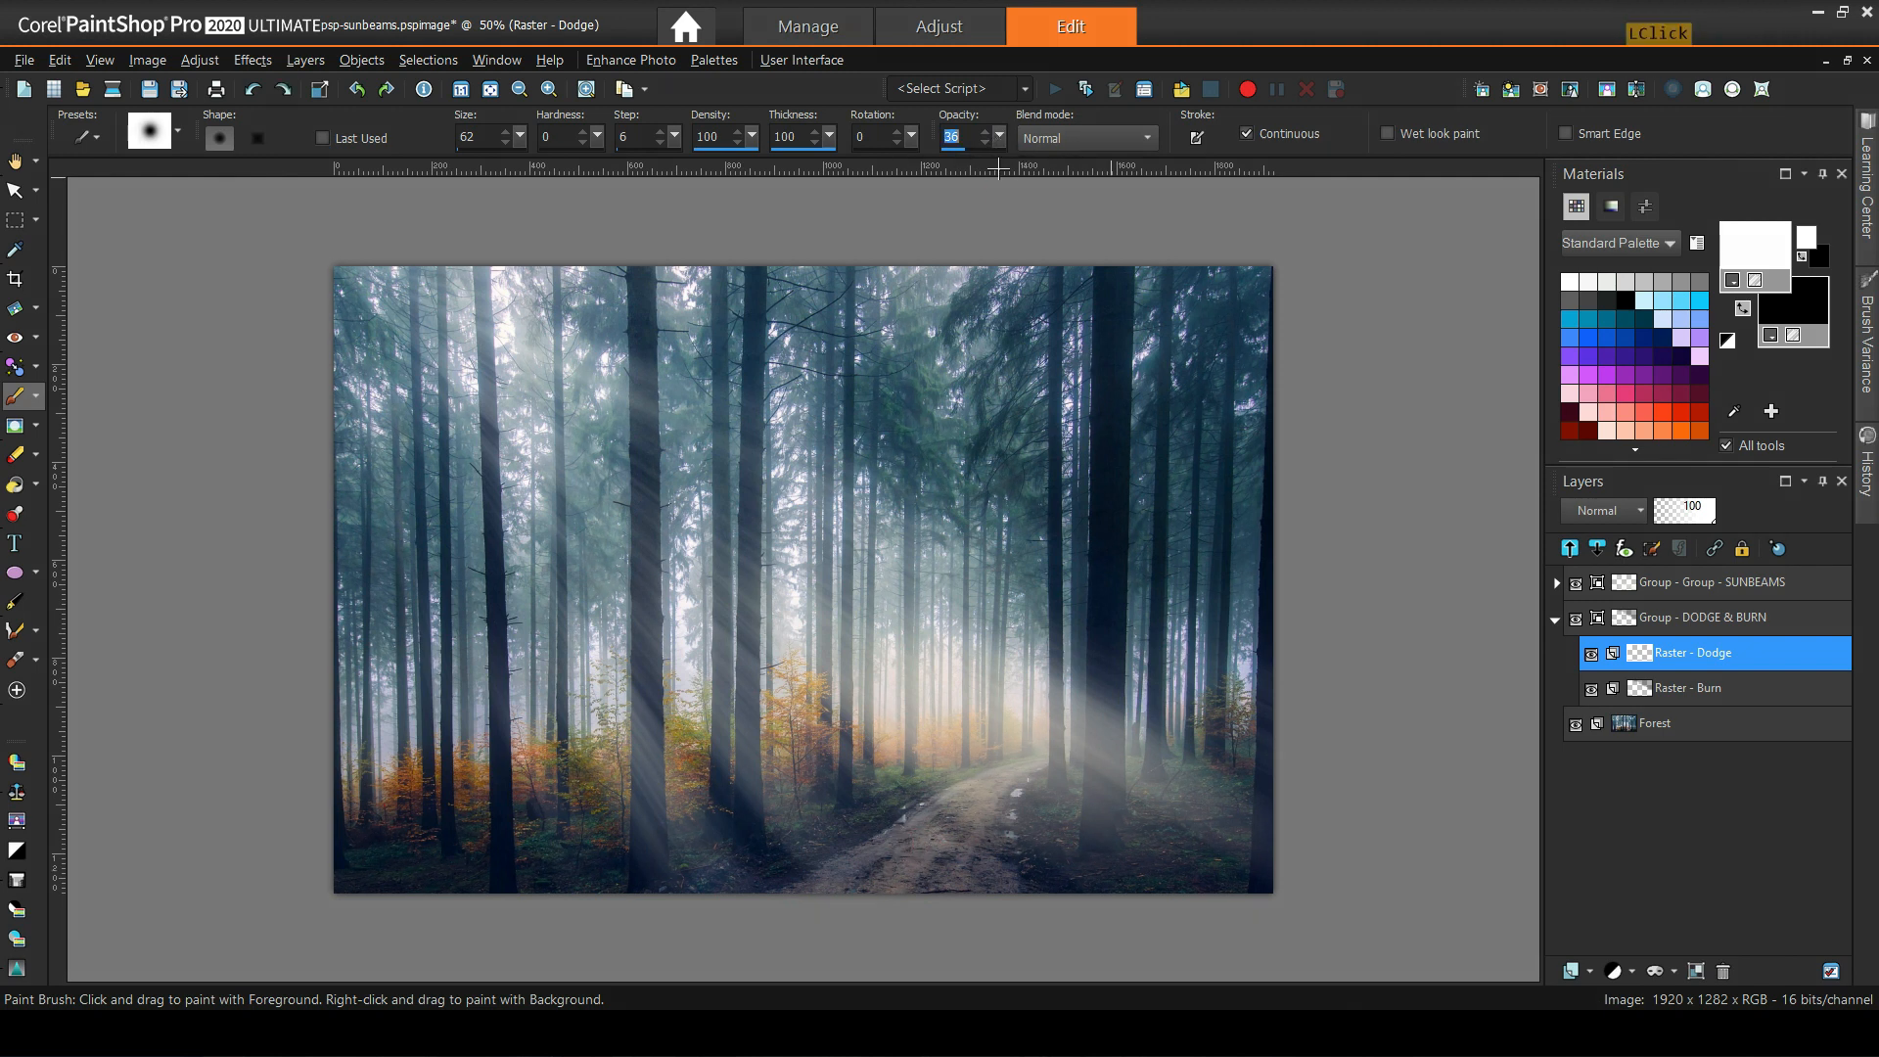
left_click(1688, 688)
key("shift+x")
left_click_drag(1052, 861, 1177, 871)
scroll(724, 839, "down", 1)
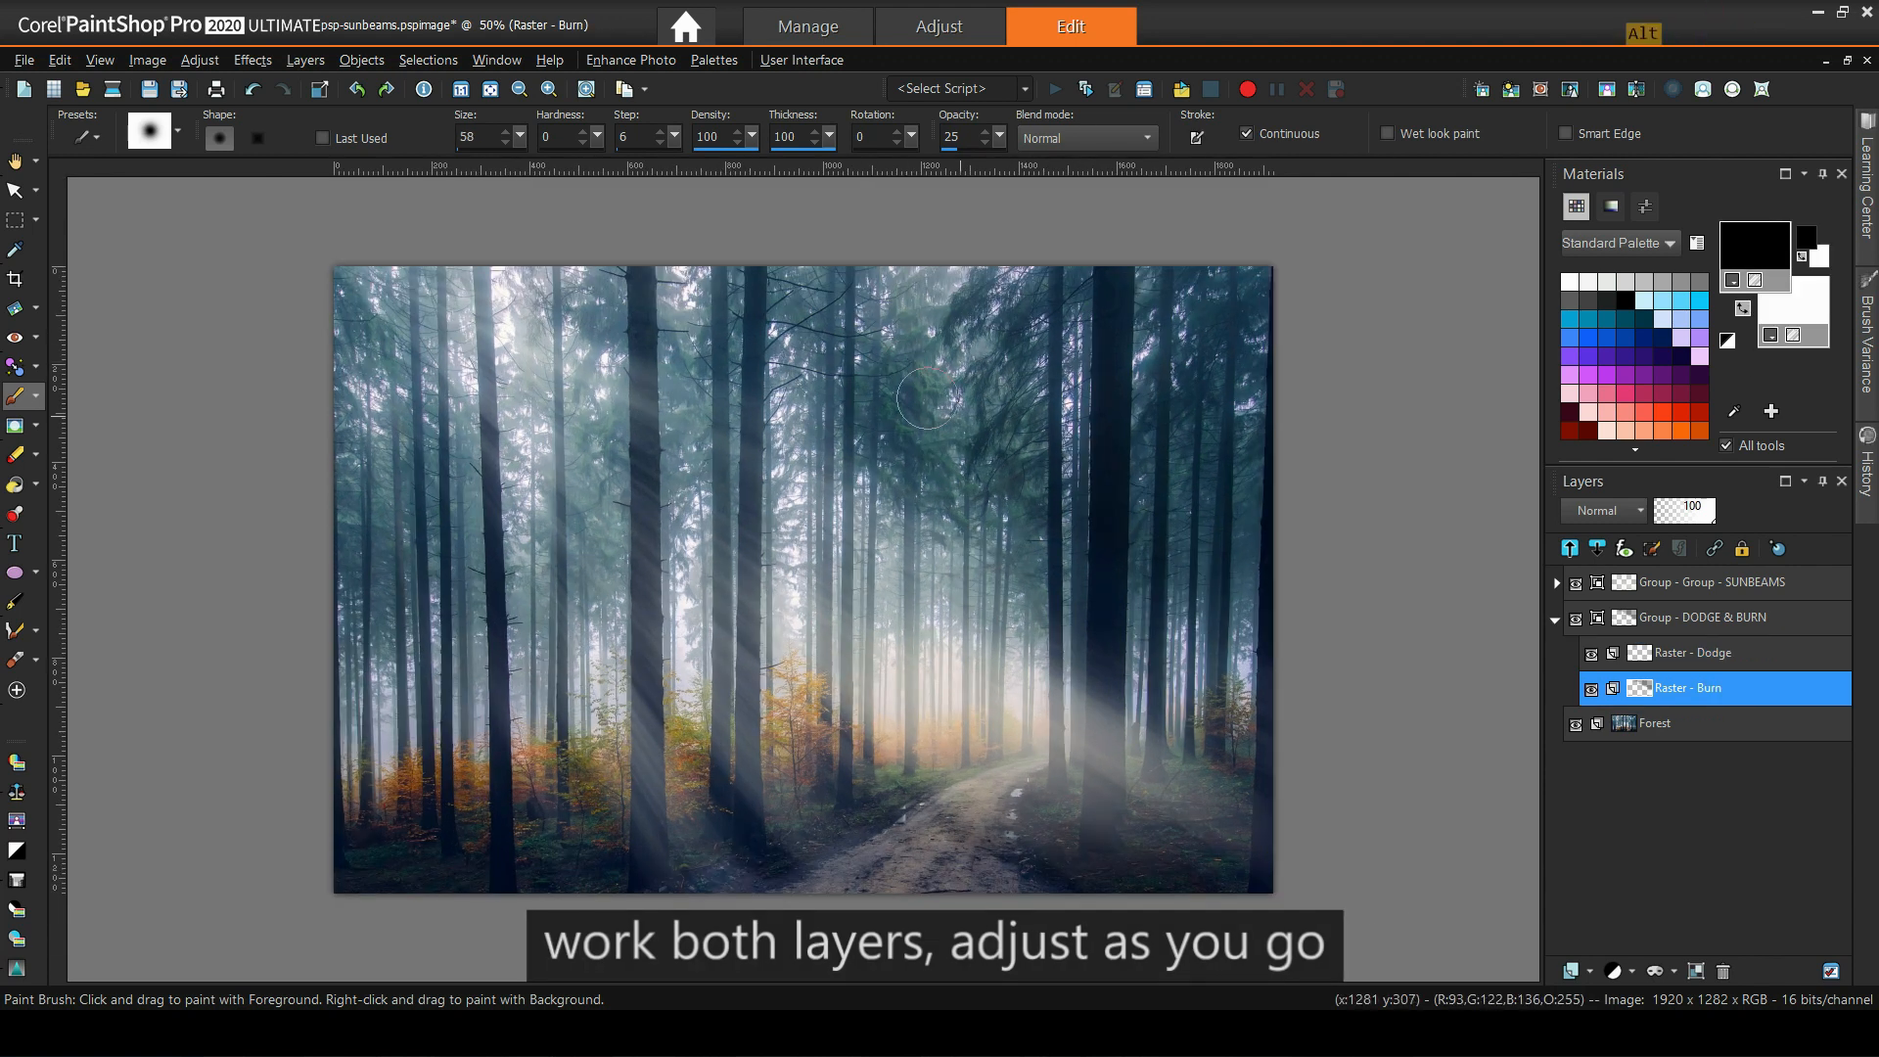
Compare the photo with and without the DODGE & BURN group by toggling the group's visibility.
scroll(1166, 571, "up", 2)
scroll(971, 536, "down", 1)
left_click(1574, 618)
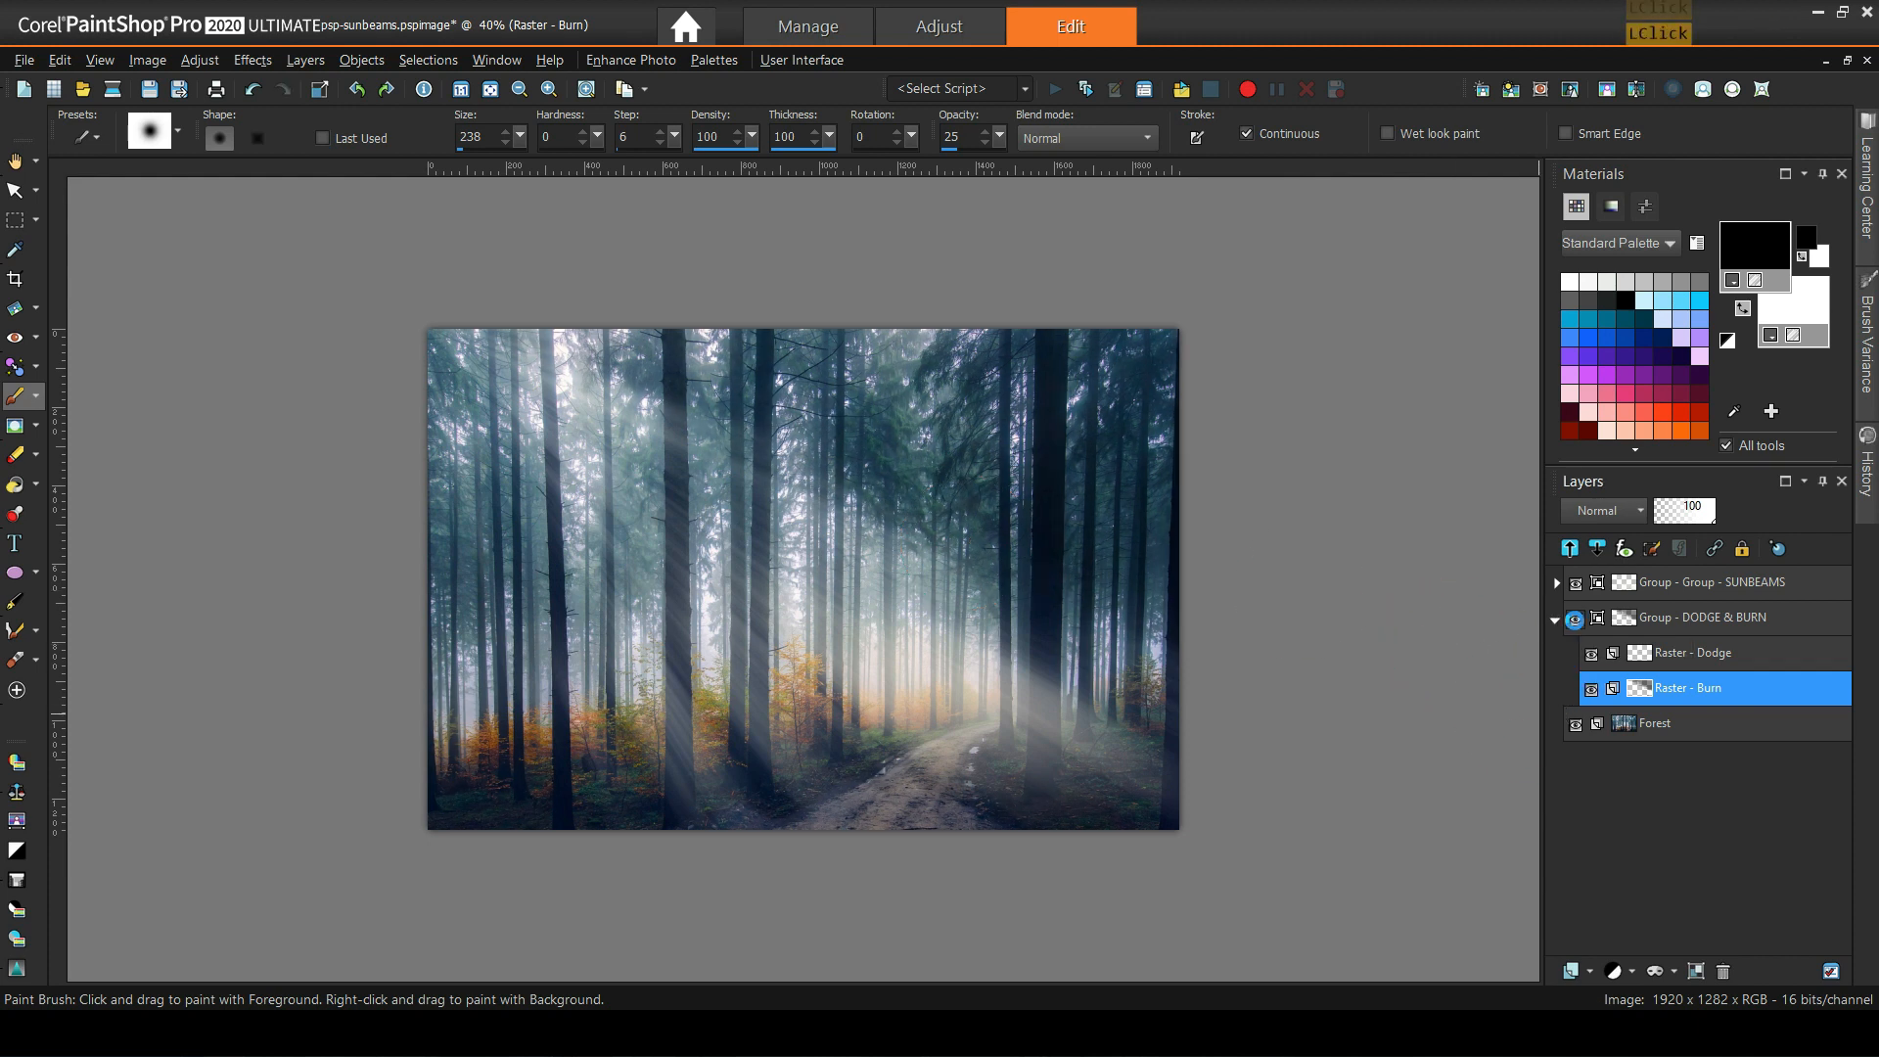
left_click(1574, 618)
left_click(1574, 619)
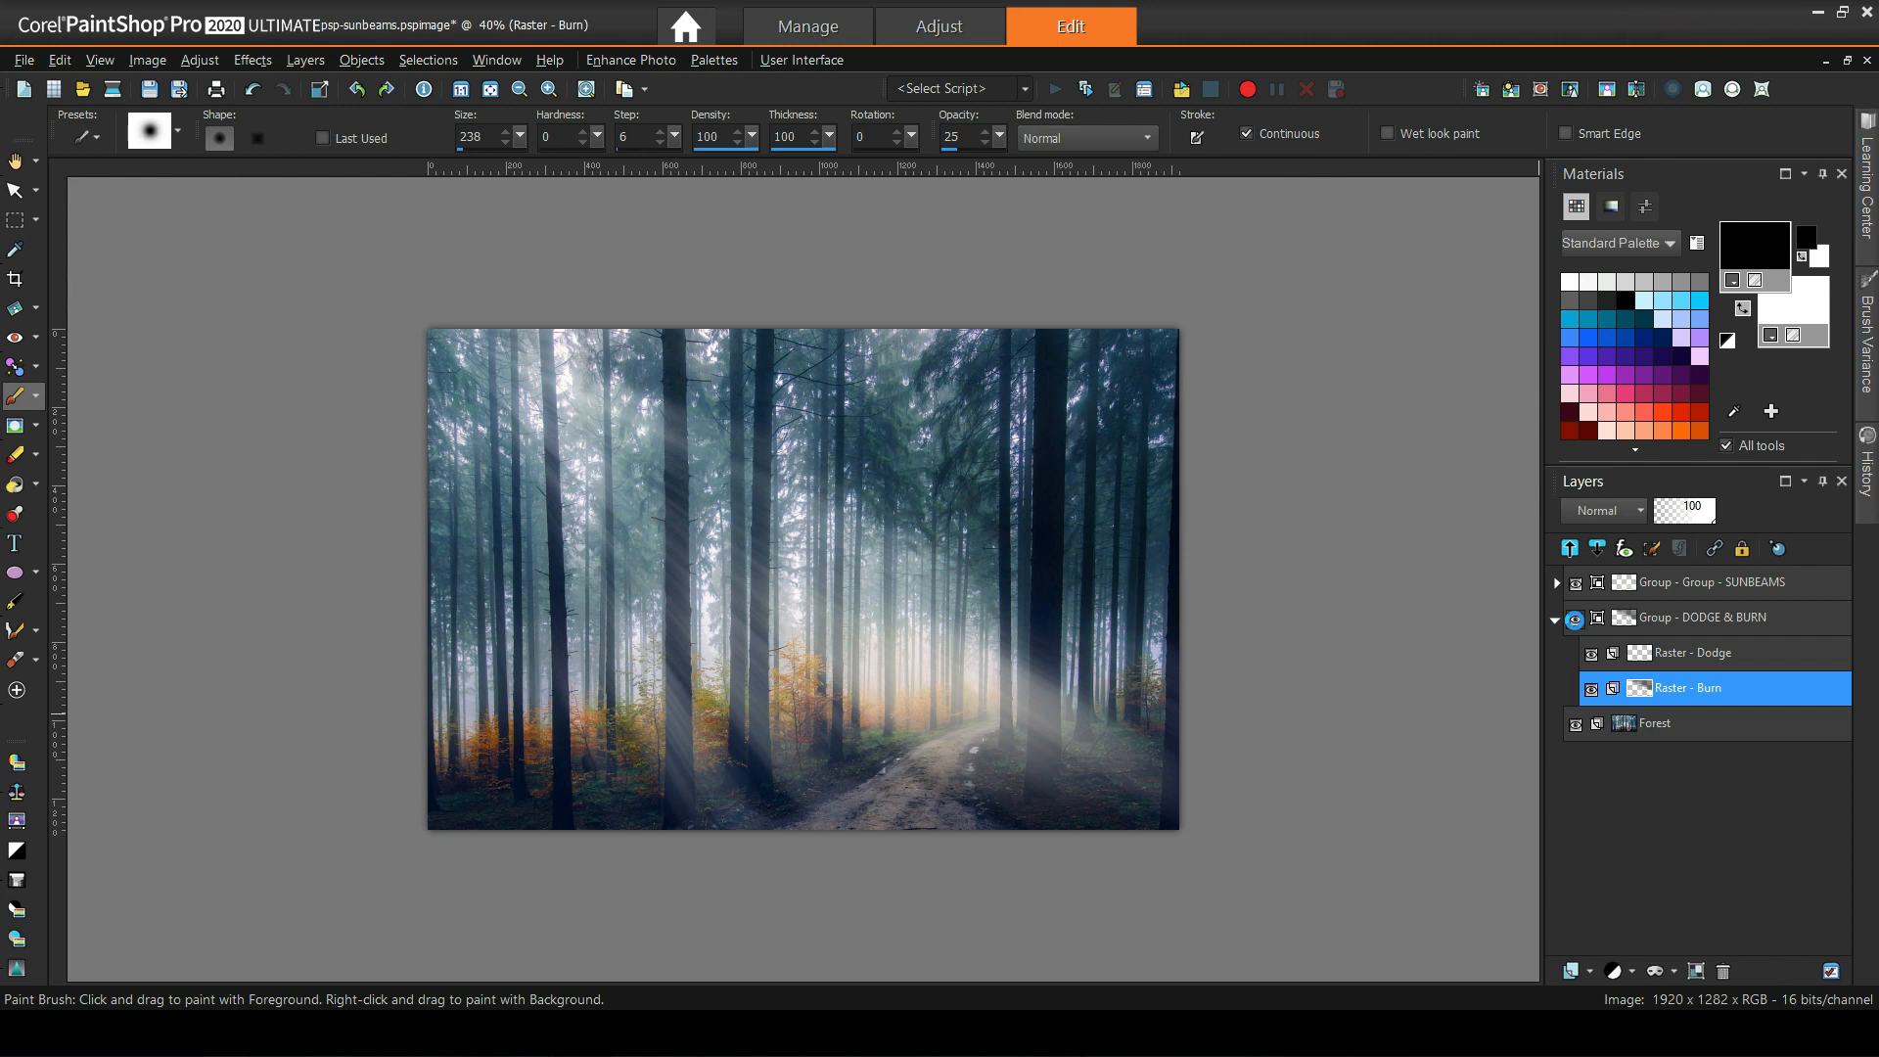
left_click(1574, 618)
left_click(1574, 619)
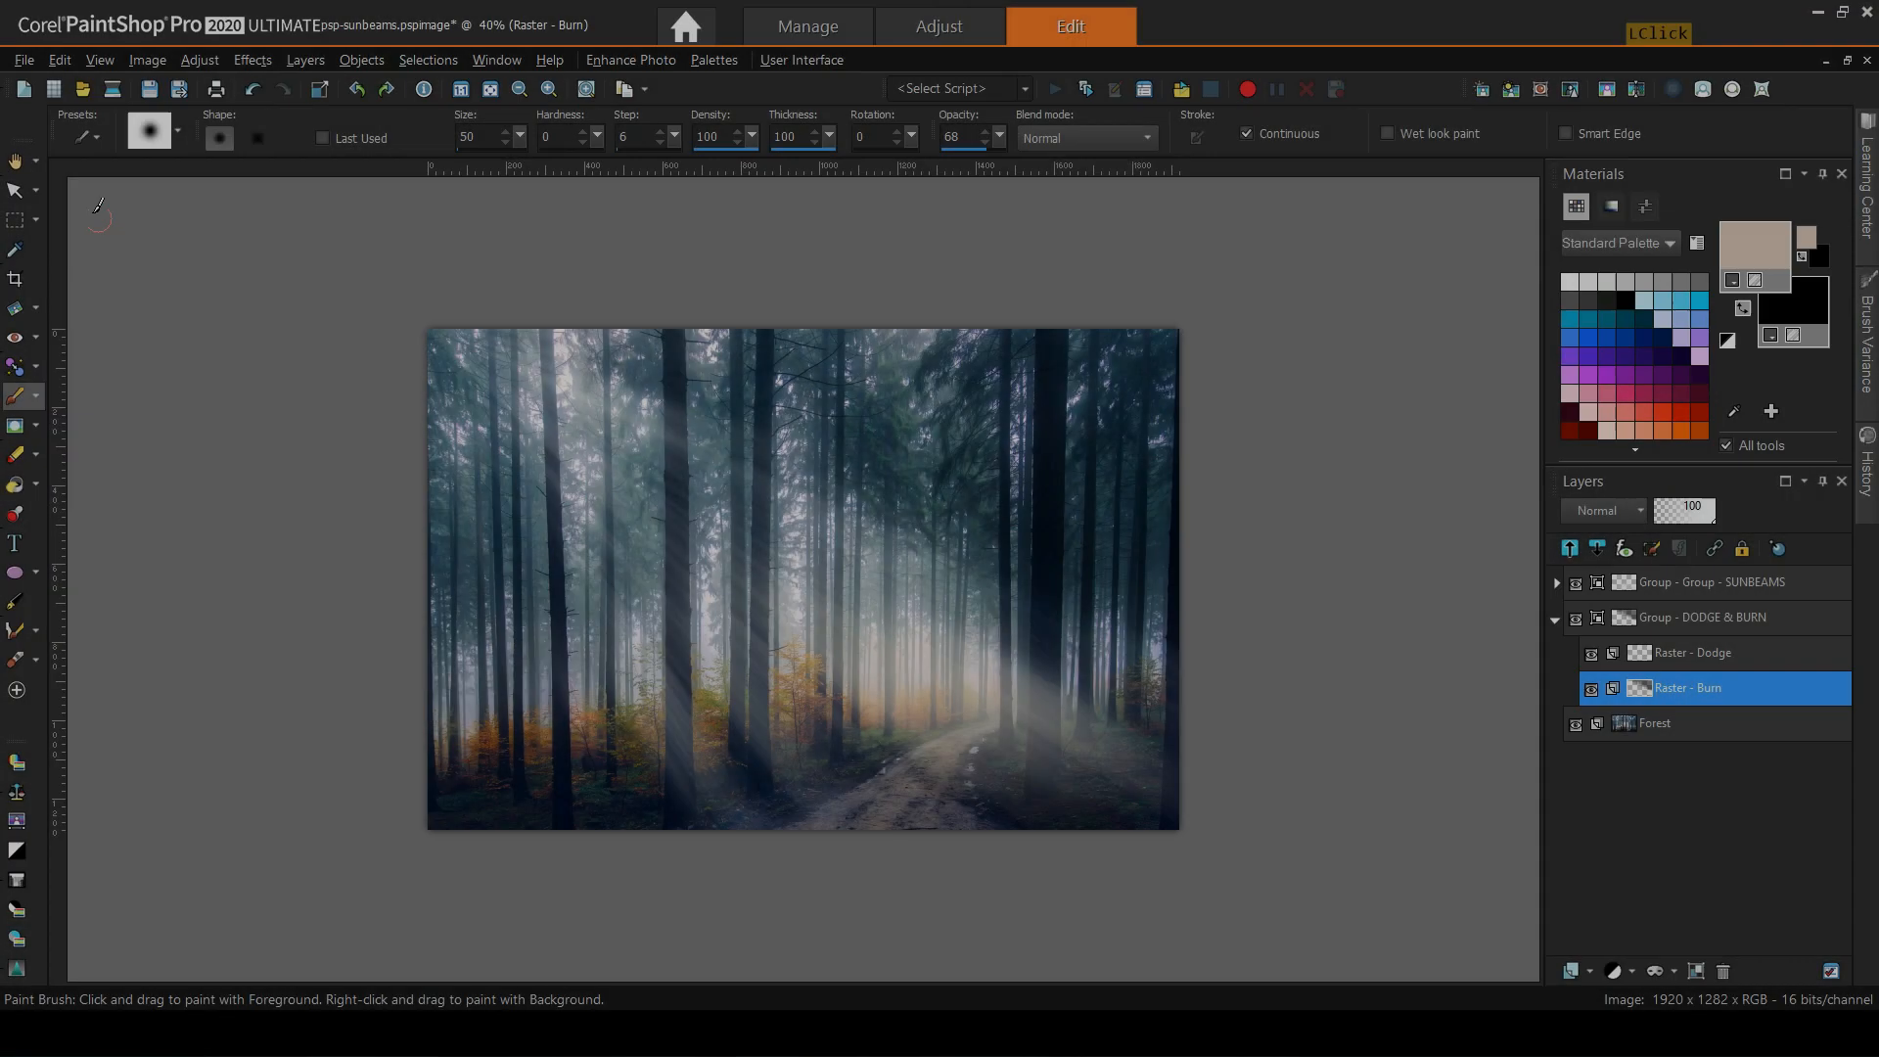
Collapse the DODGE & BURN group and add a Curves adjustment layer above the SUNBEAMS group.
left_click(16, 161)
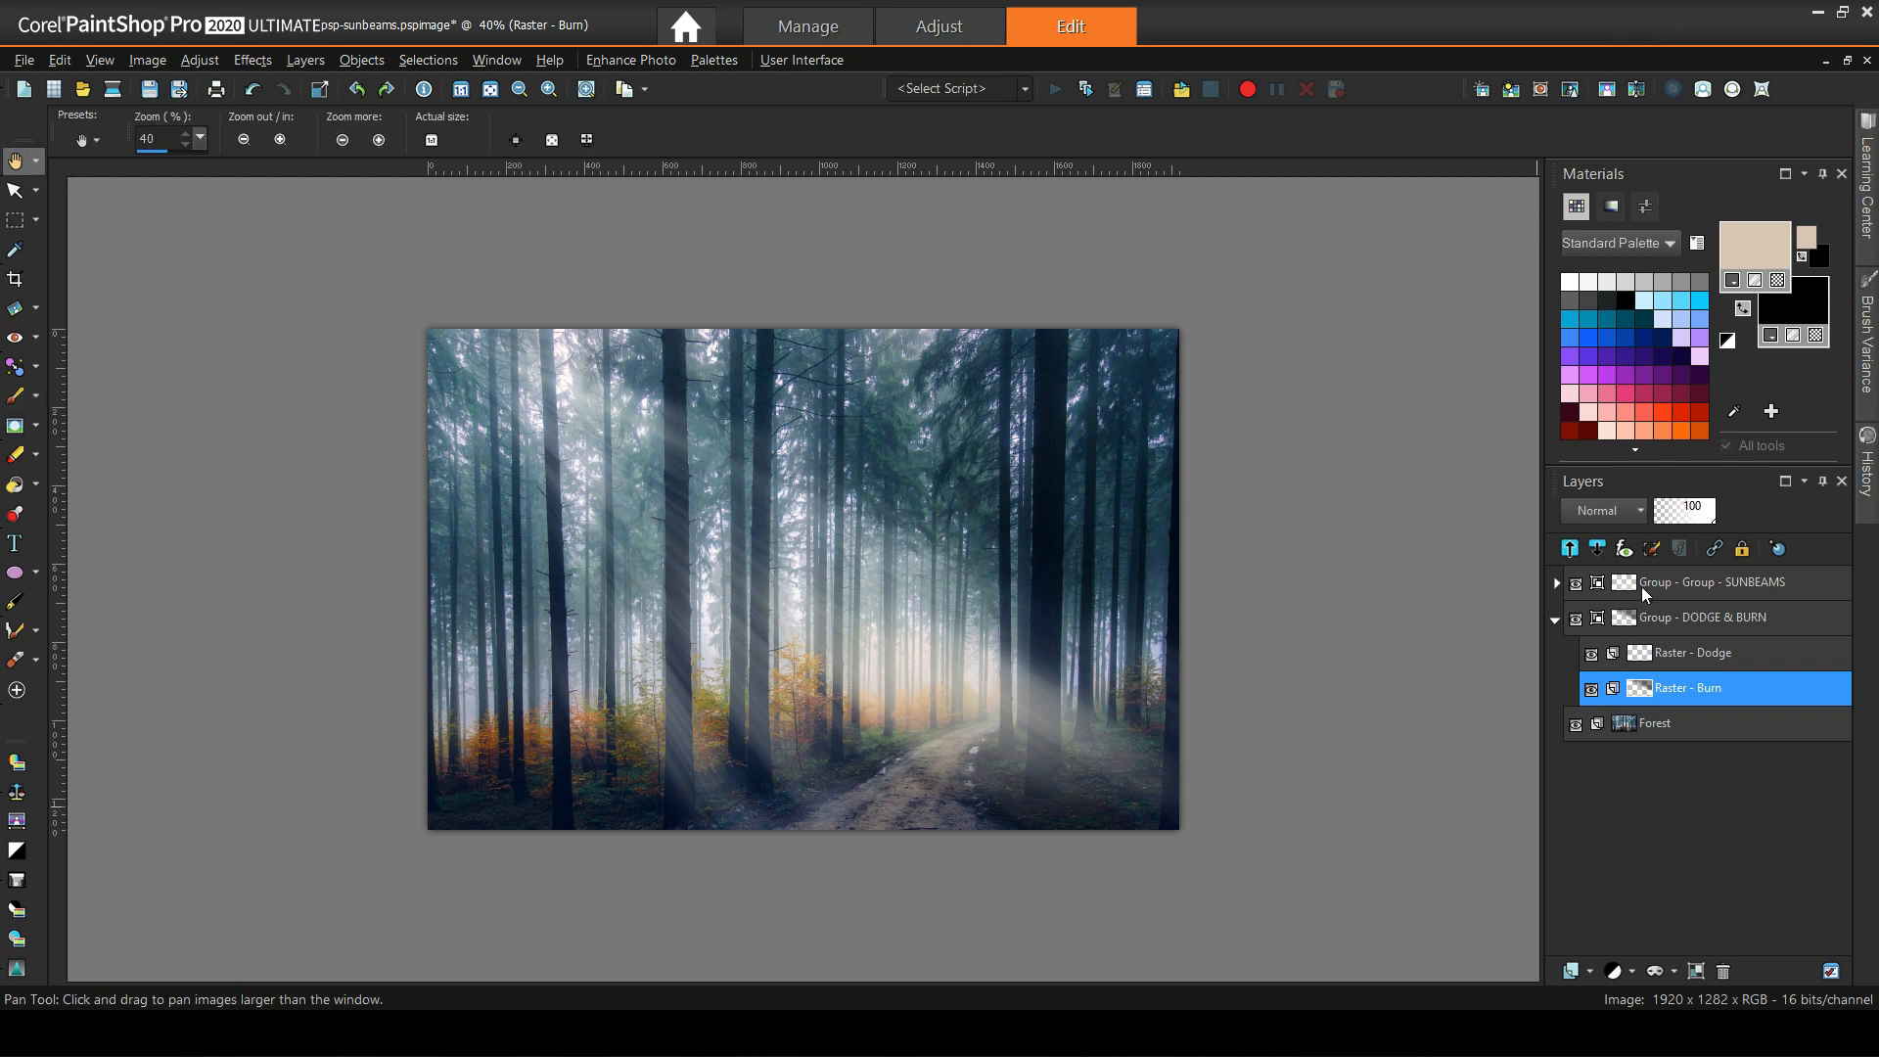
left_click(1557, 619)
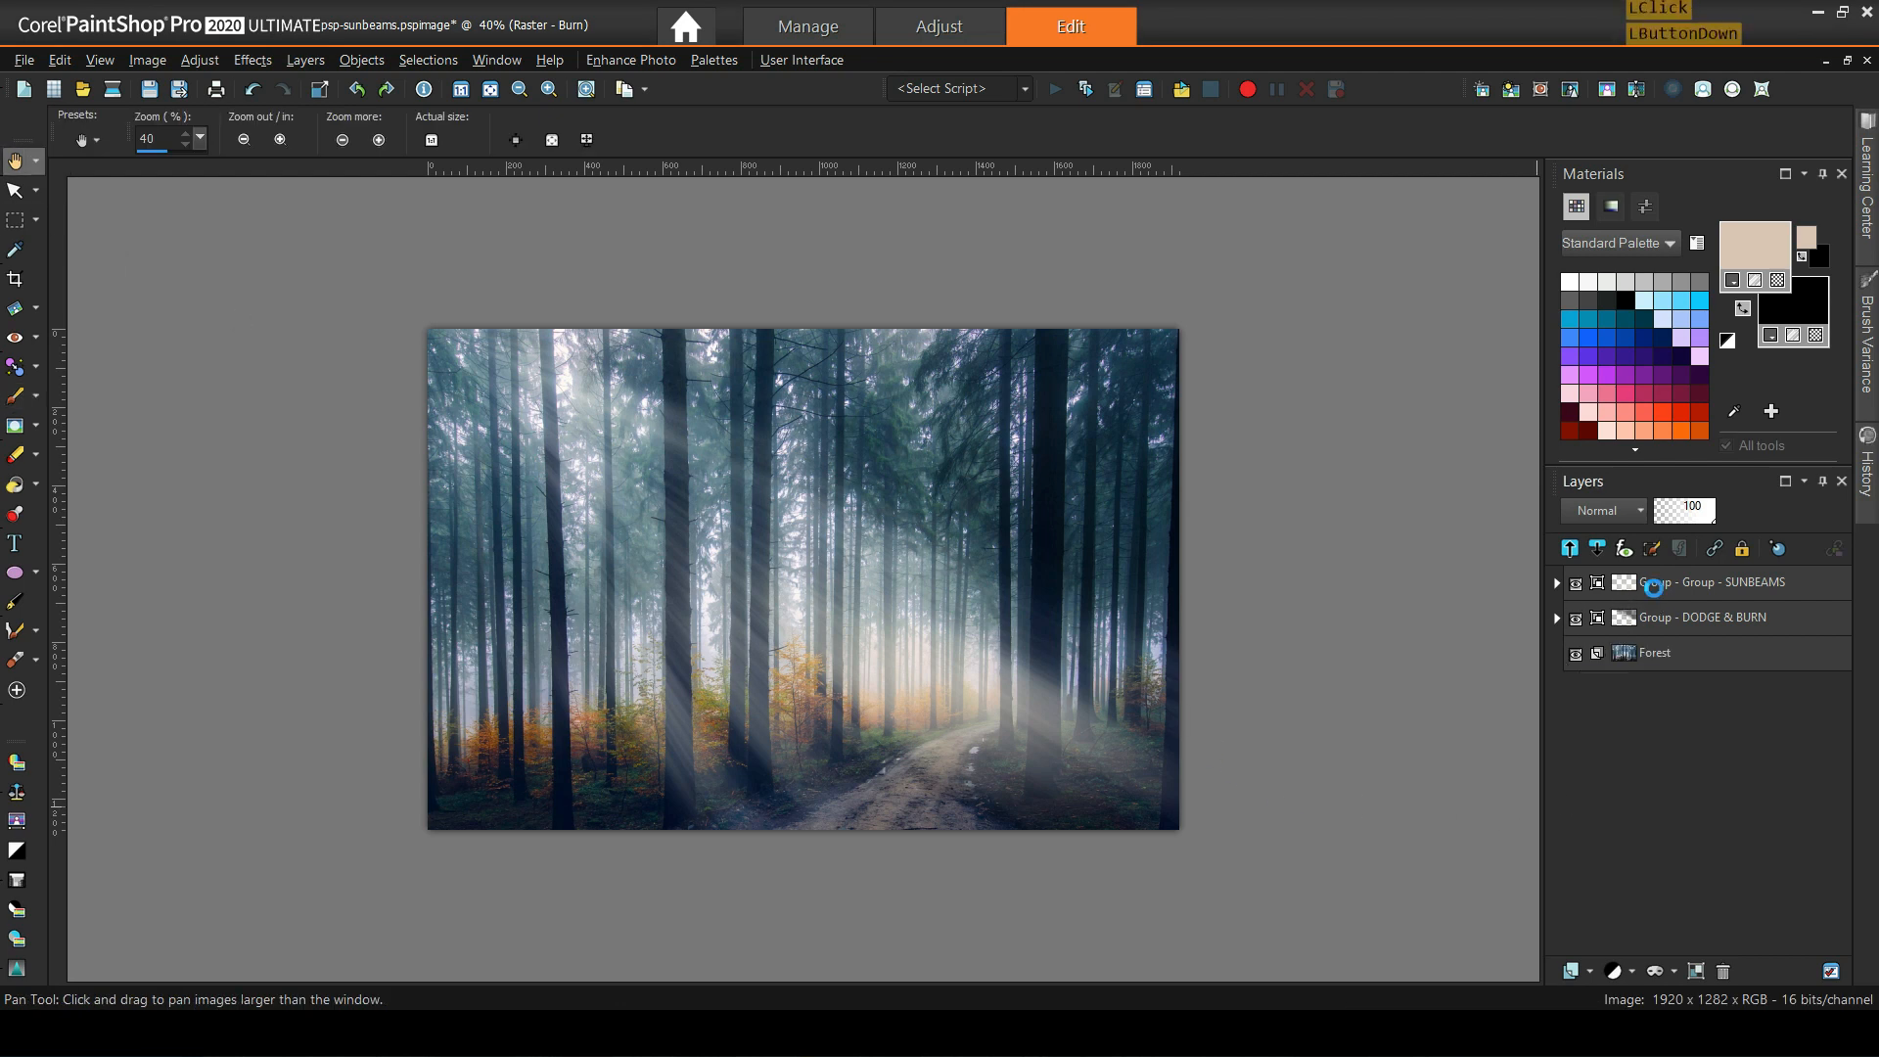
left_click(1655, 590)
left_click(1615, 971)
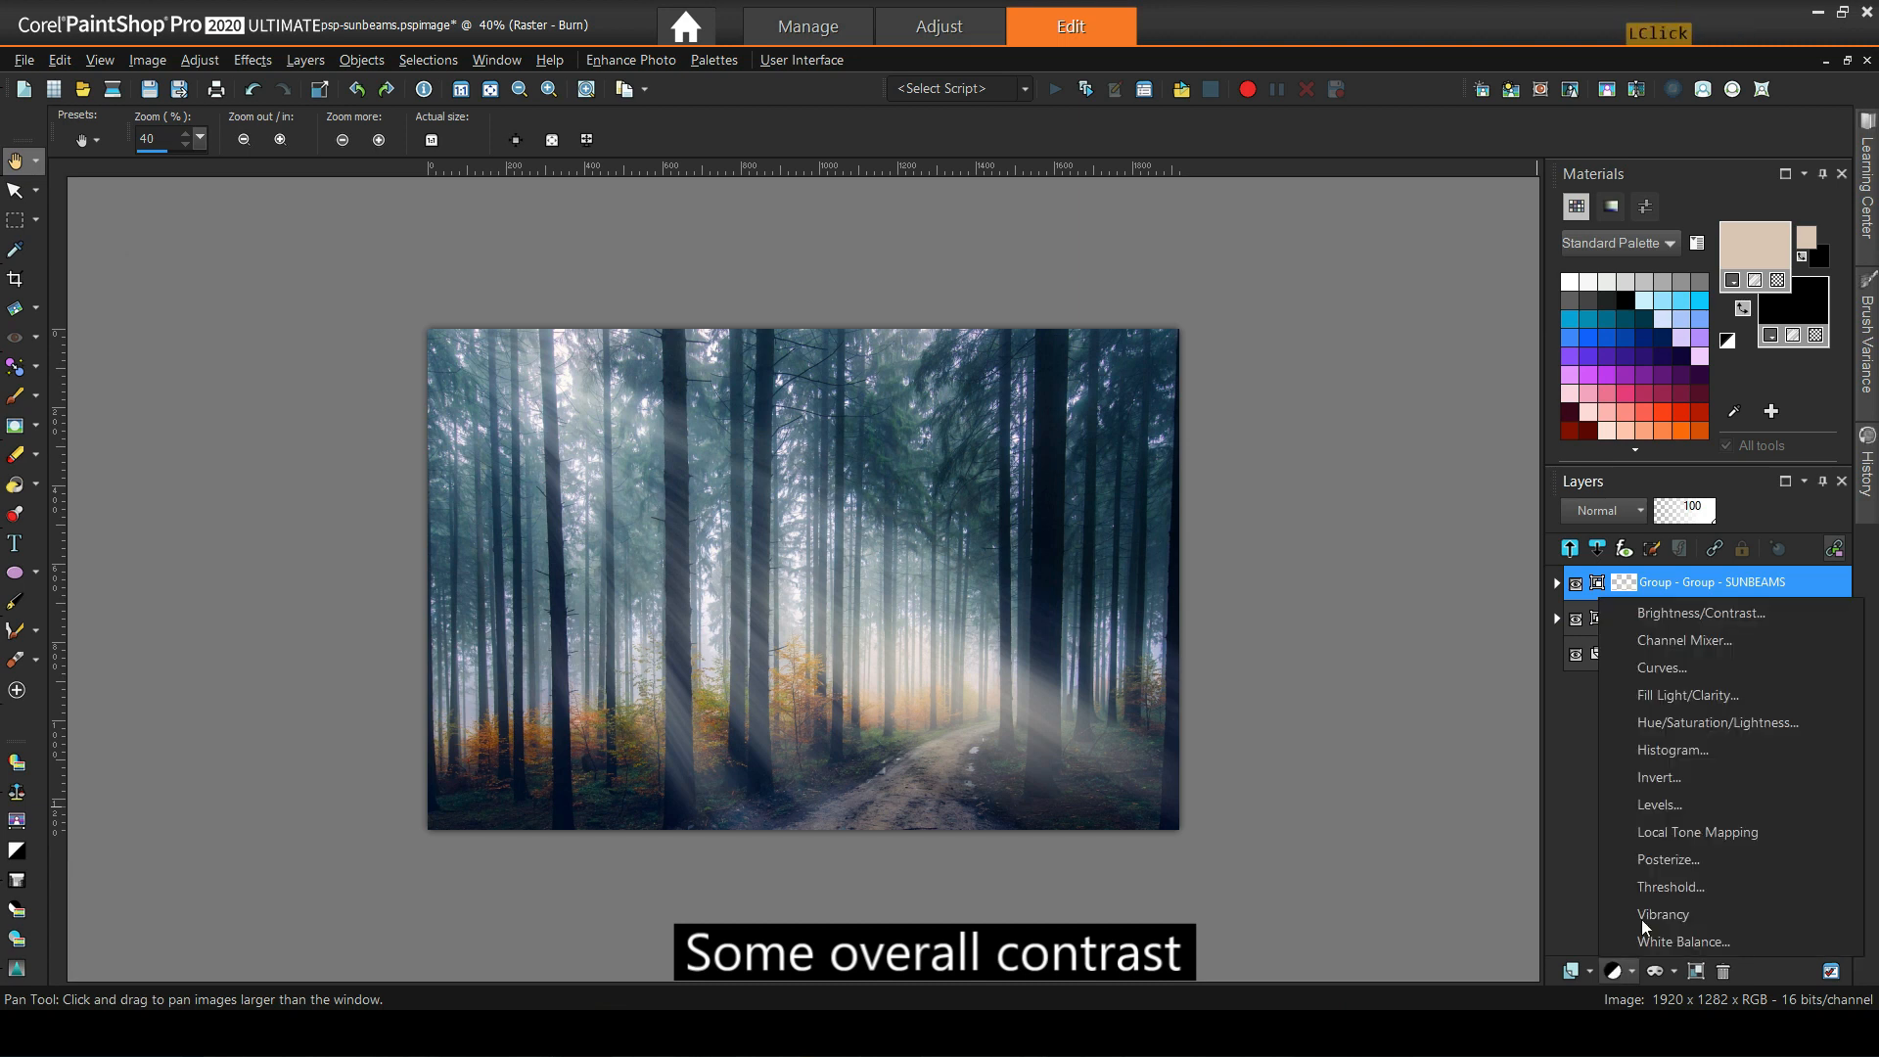
left_click(1660, 670)
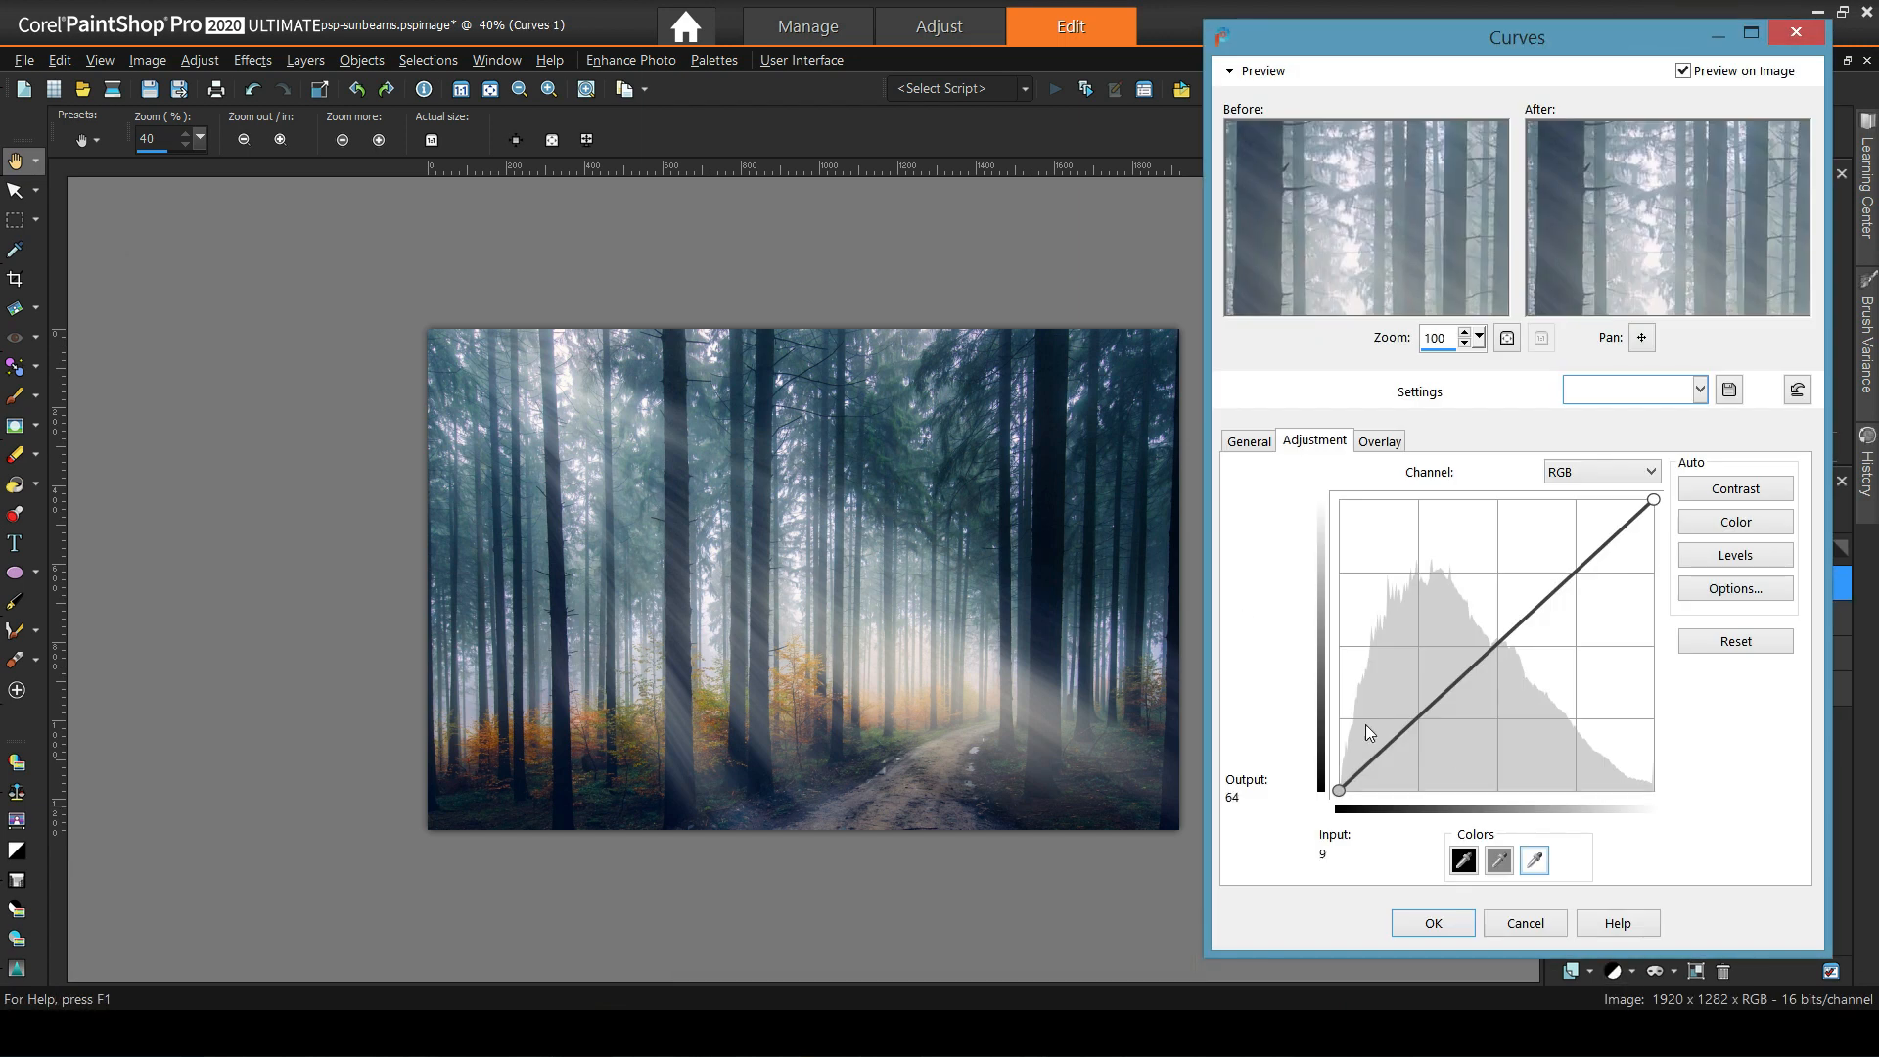
Shape the RGB curve into a gentle S, raise its black point to output 26, and apply the adjustment.
left_click_drag(1426, 722, 1418, 734)
left_click_drag(1575, 571, 1579, 555)
left_click_drag(1417, 734, 1416, 731)
left_click(1578, 551)
left_click_drag(1338, 790, 1332, 769)
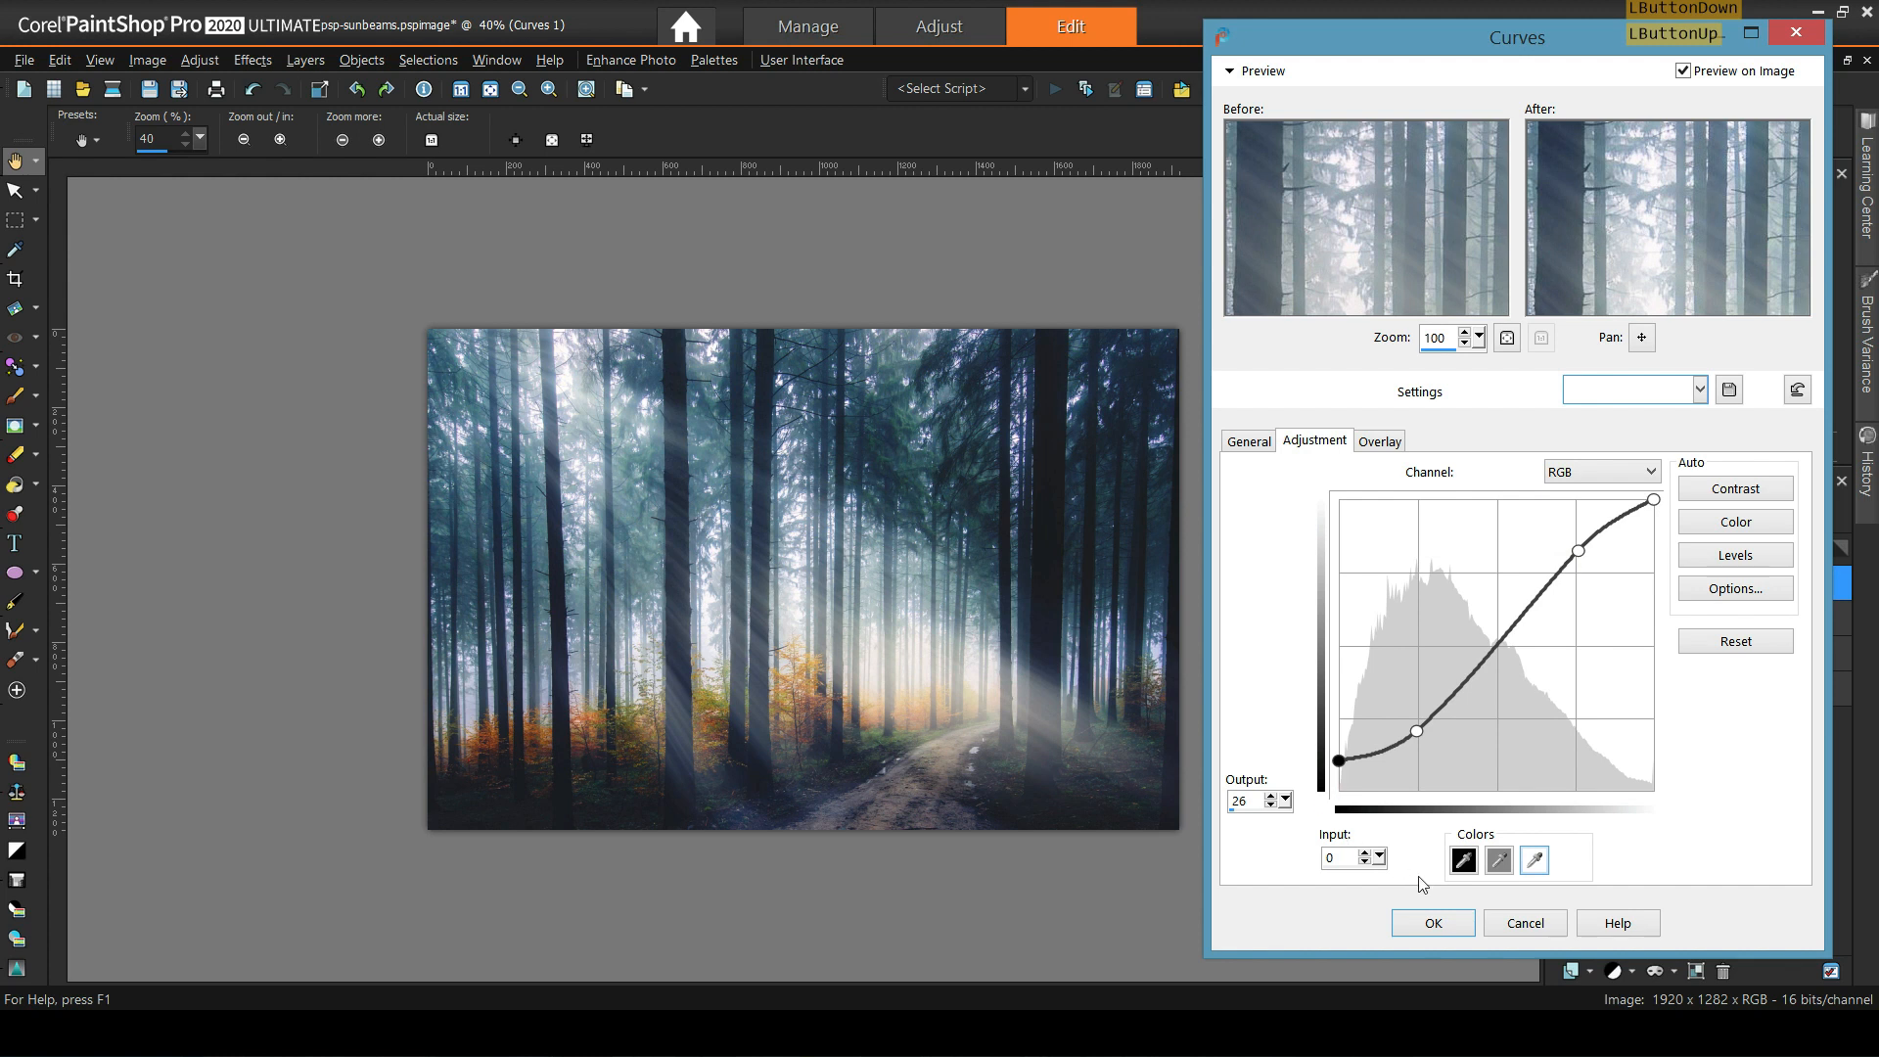
left_click(1433, 920)
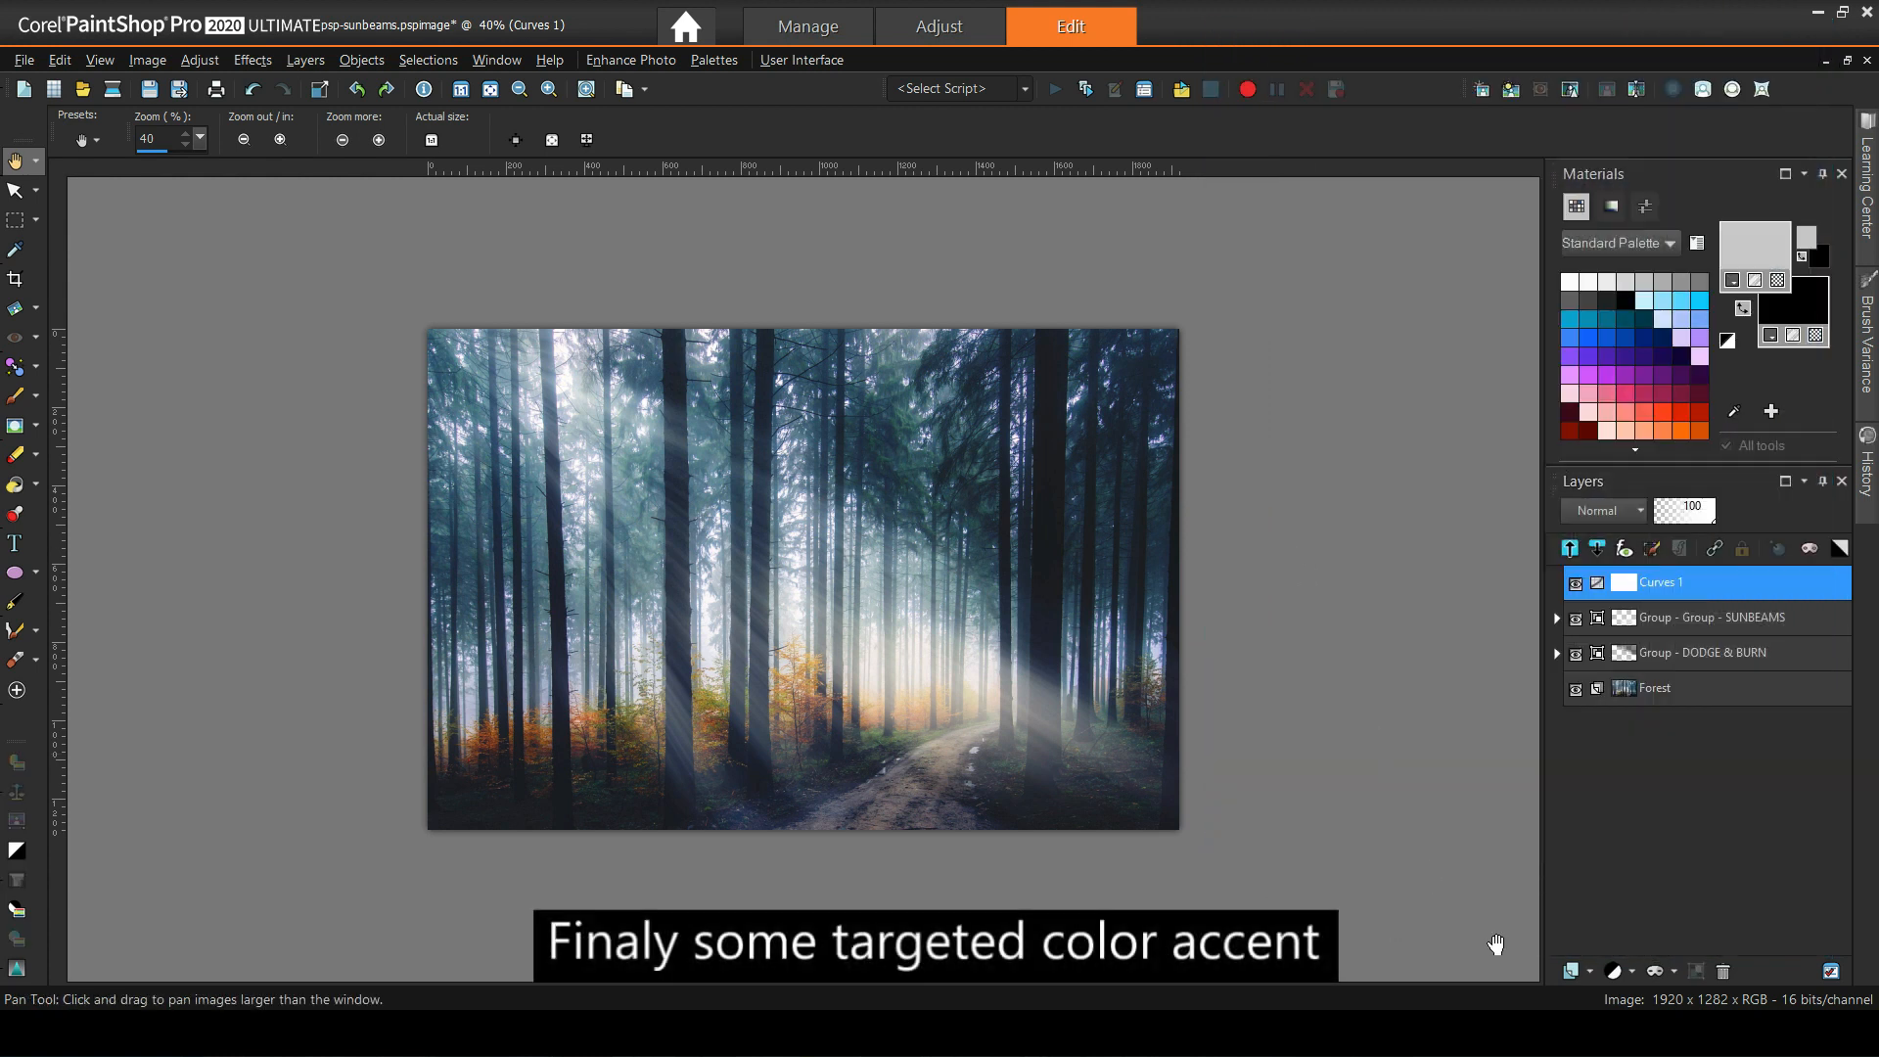
Add a White Balance adjustment layer above the Curves layer and set the shadows' yellow-blue level to -10.
left_click(1630, 973)
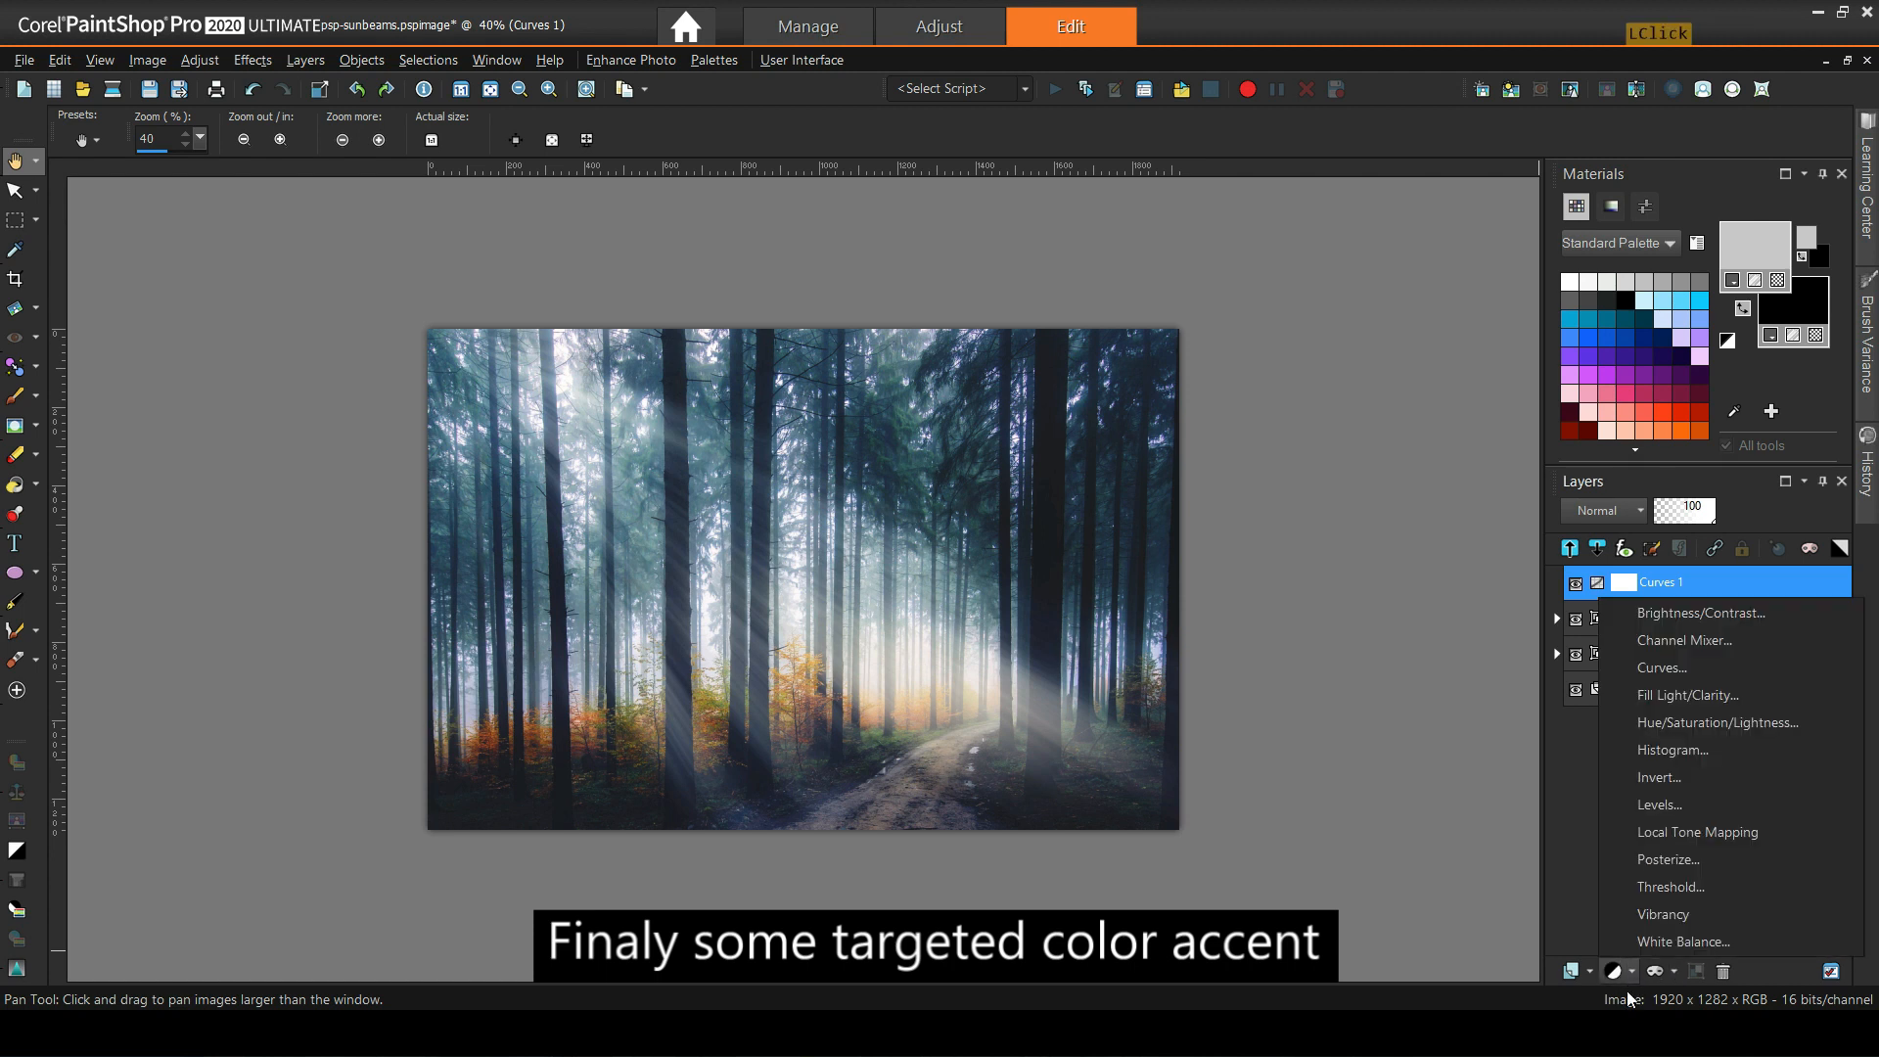
mouse_move(1625, 972)
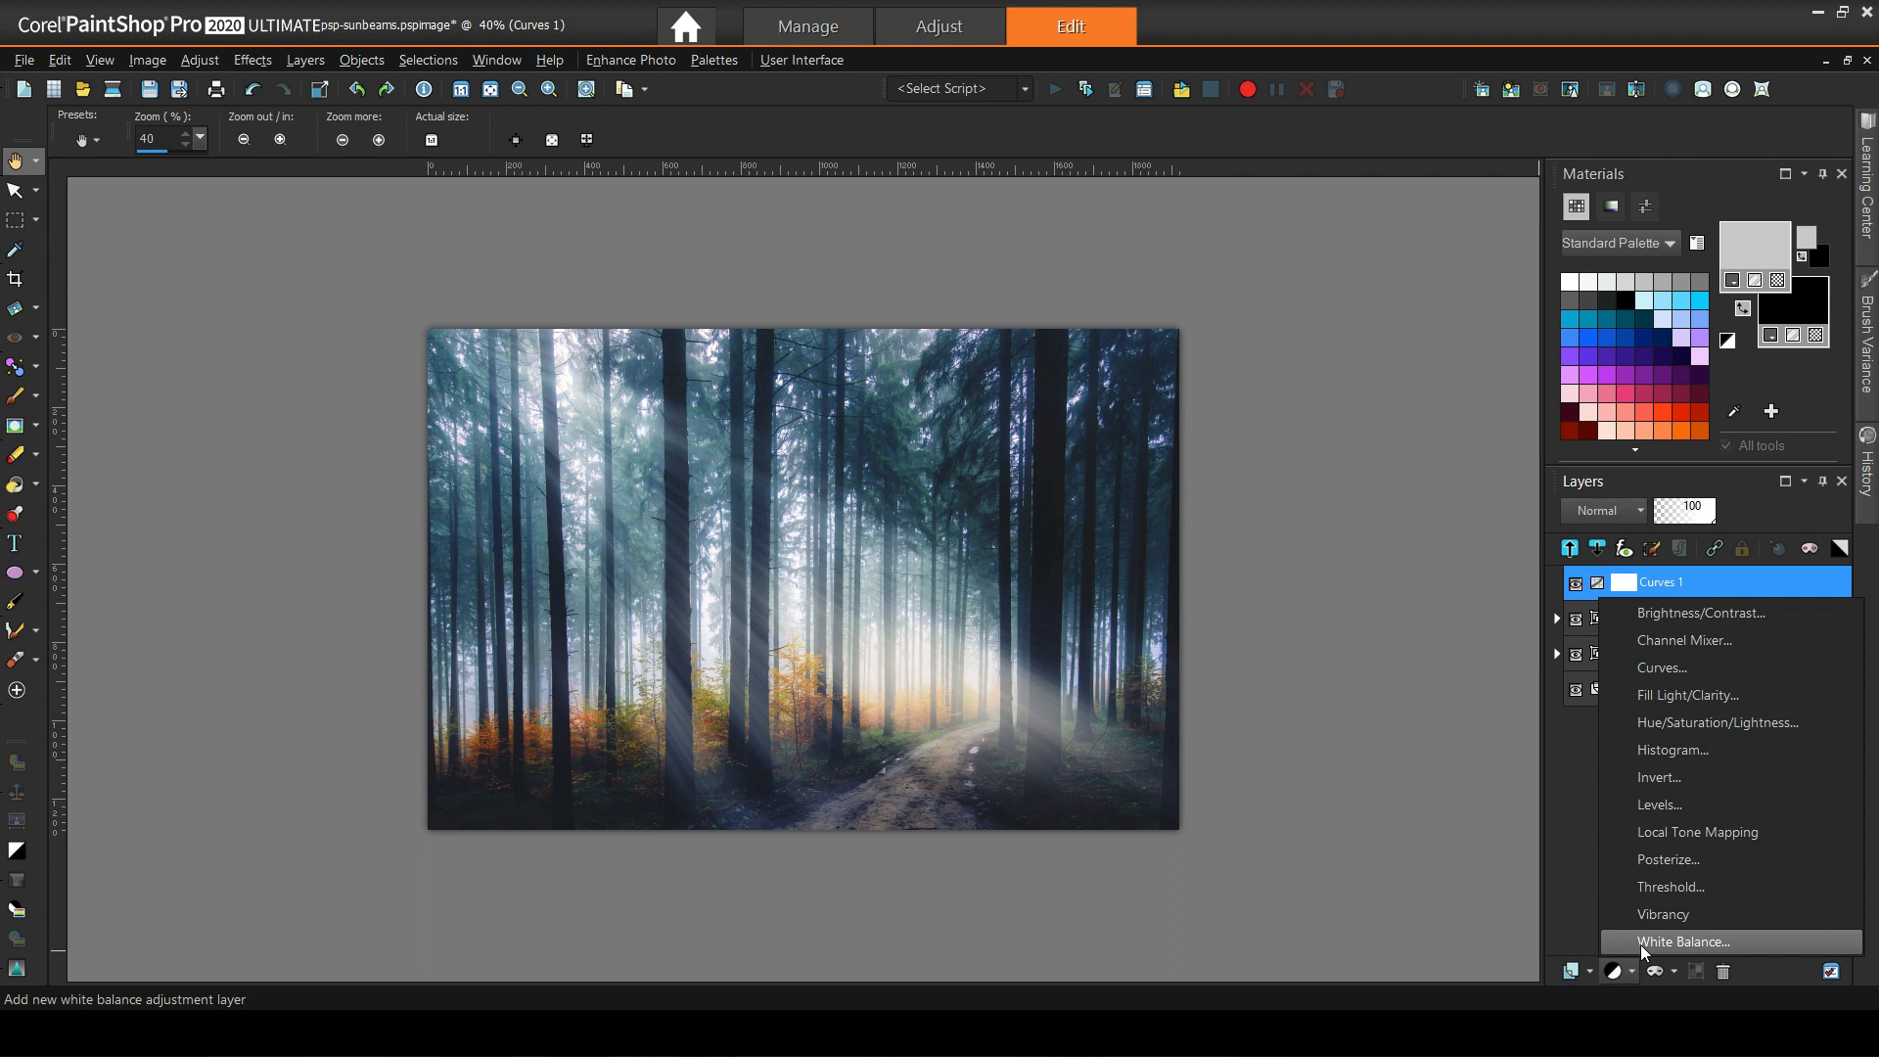
left_click(1636, 941)
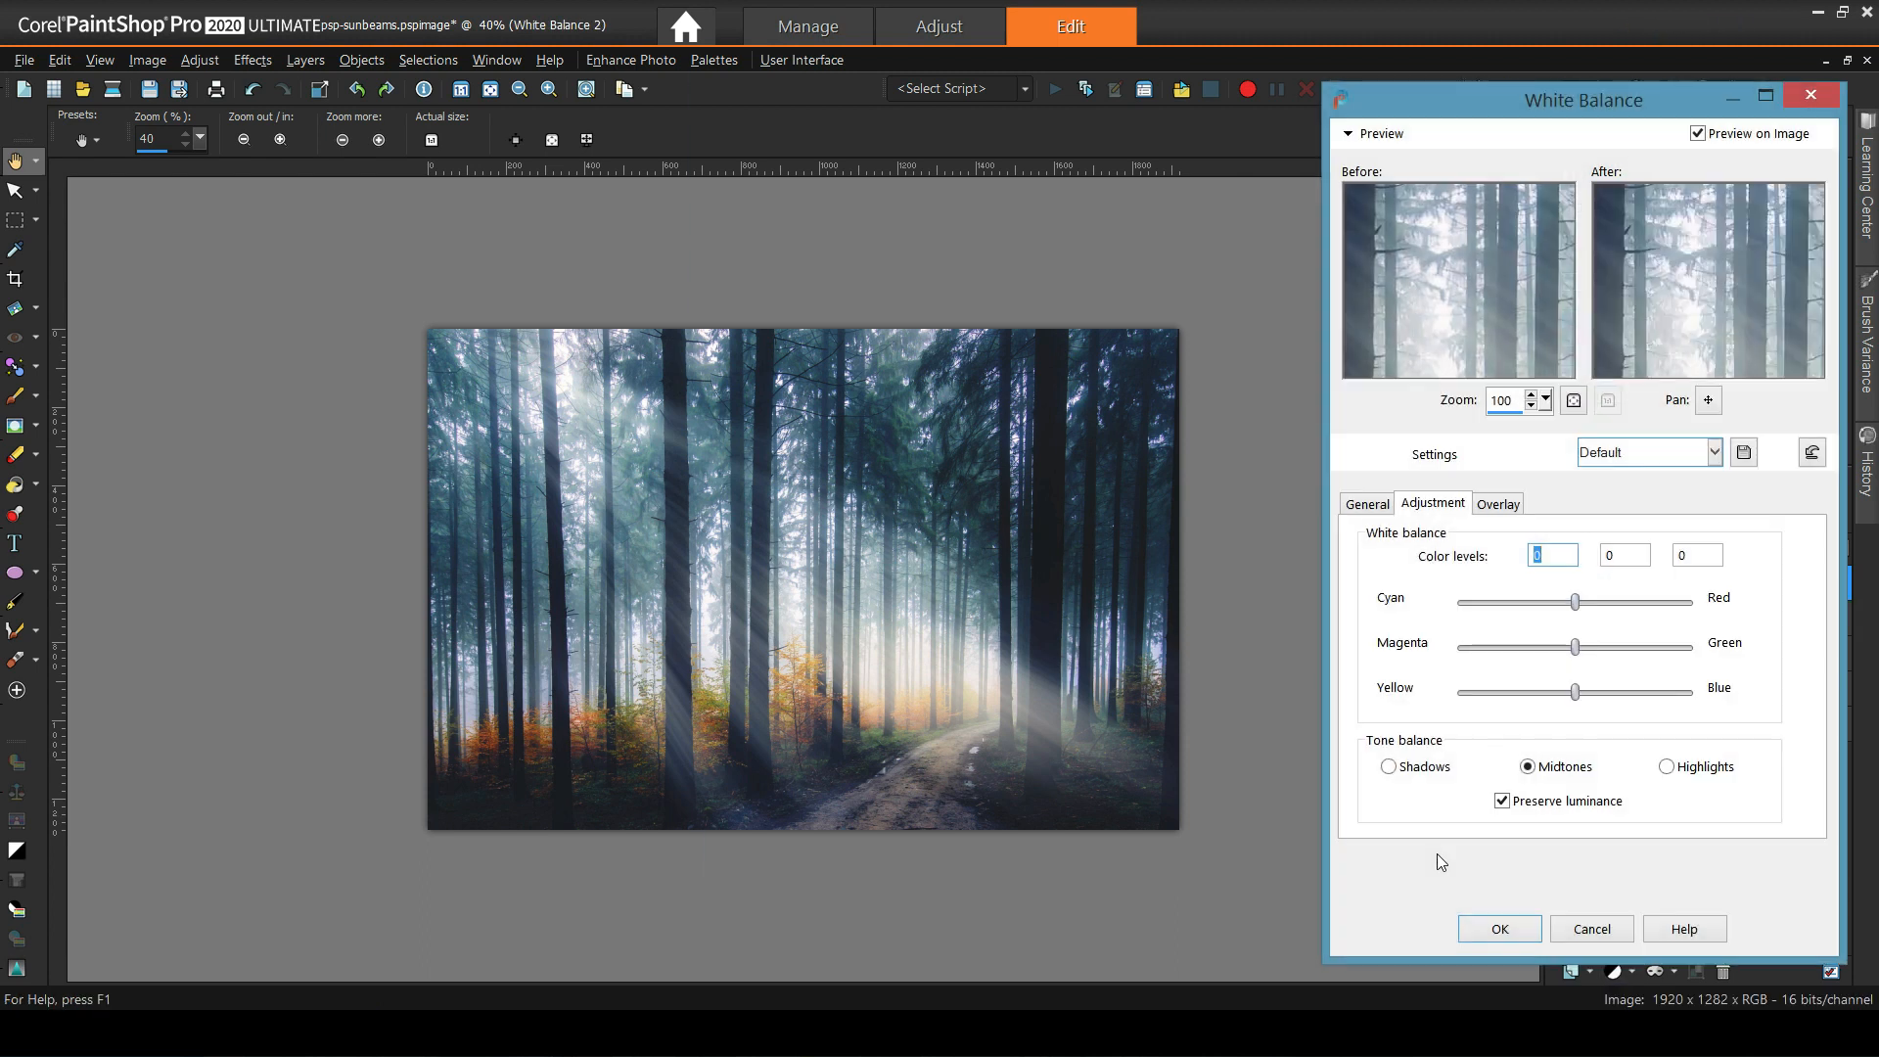
left_click(1424, 768)
left_click_drag(1574, 696, 1562, 693)
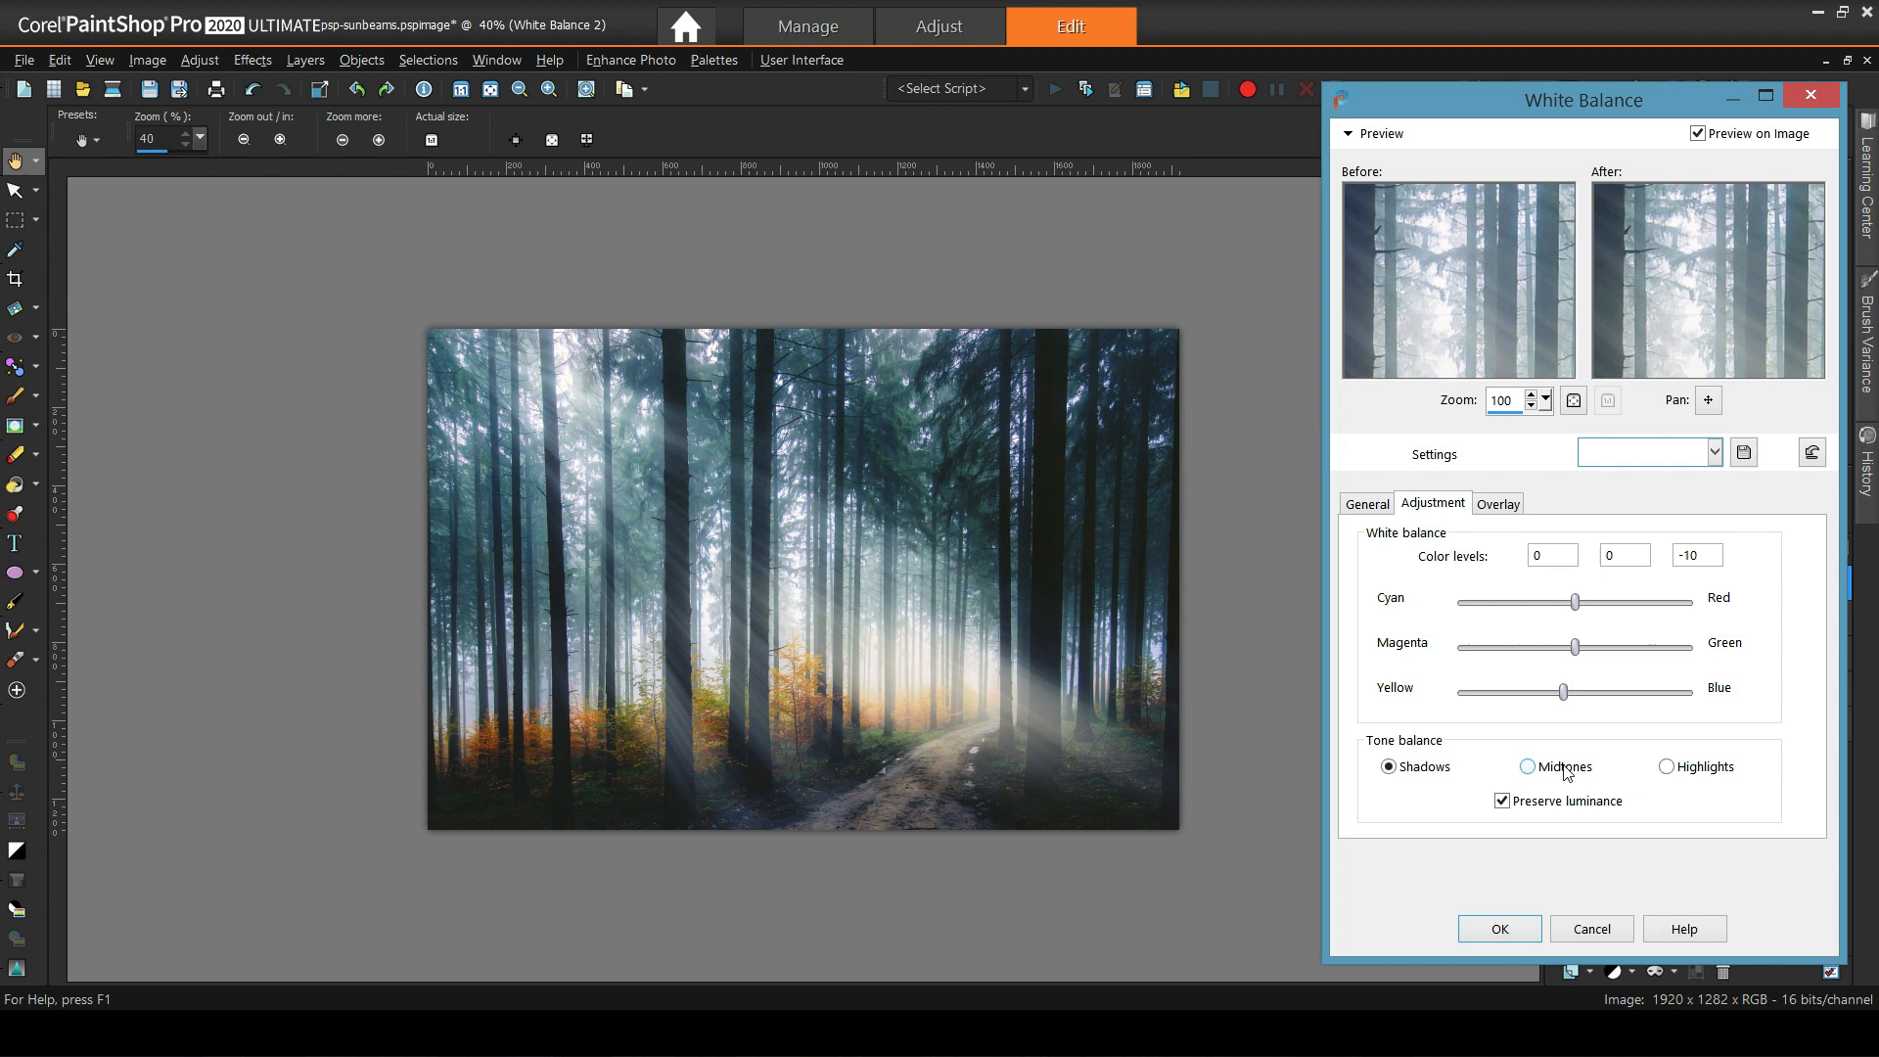
Shift the midtones of the white balance slightly toward yellow.
left_click(1564, 769)
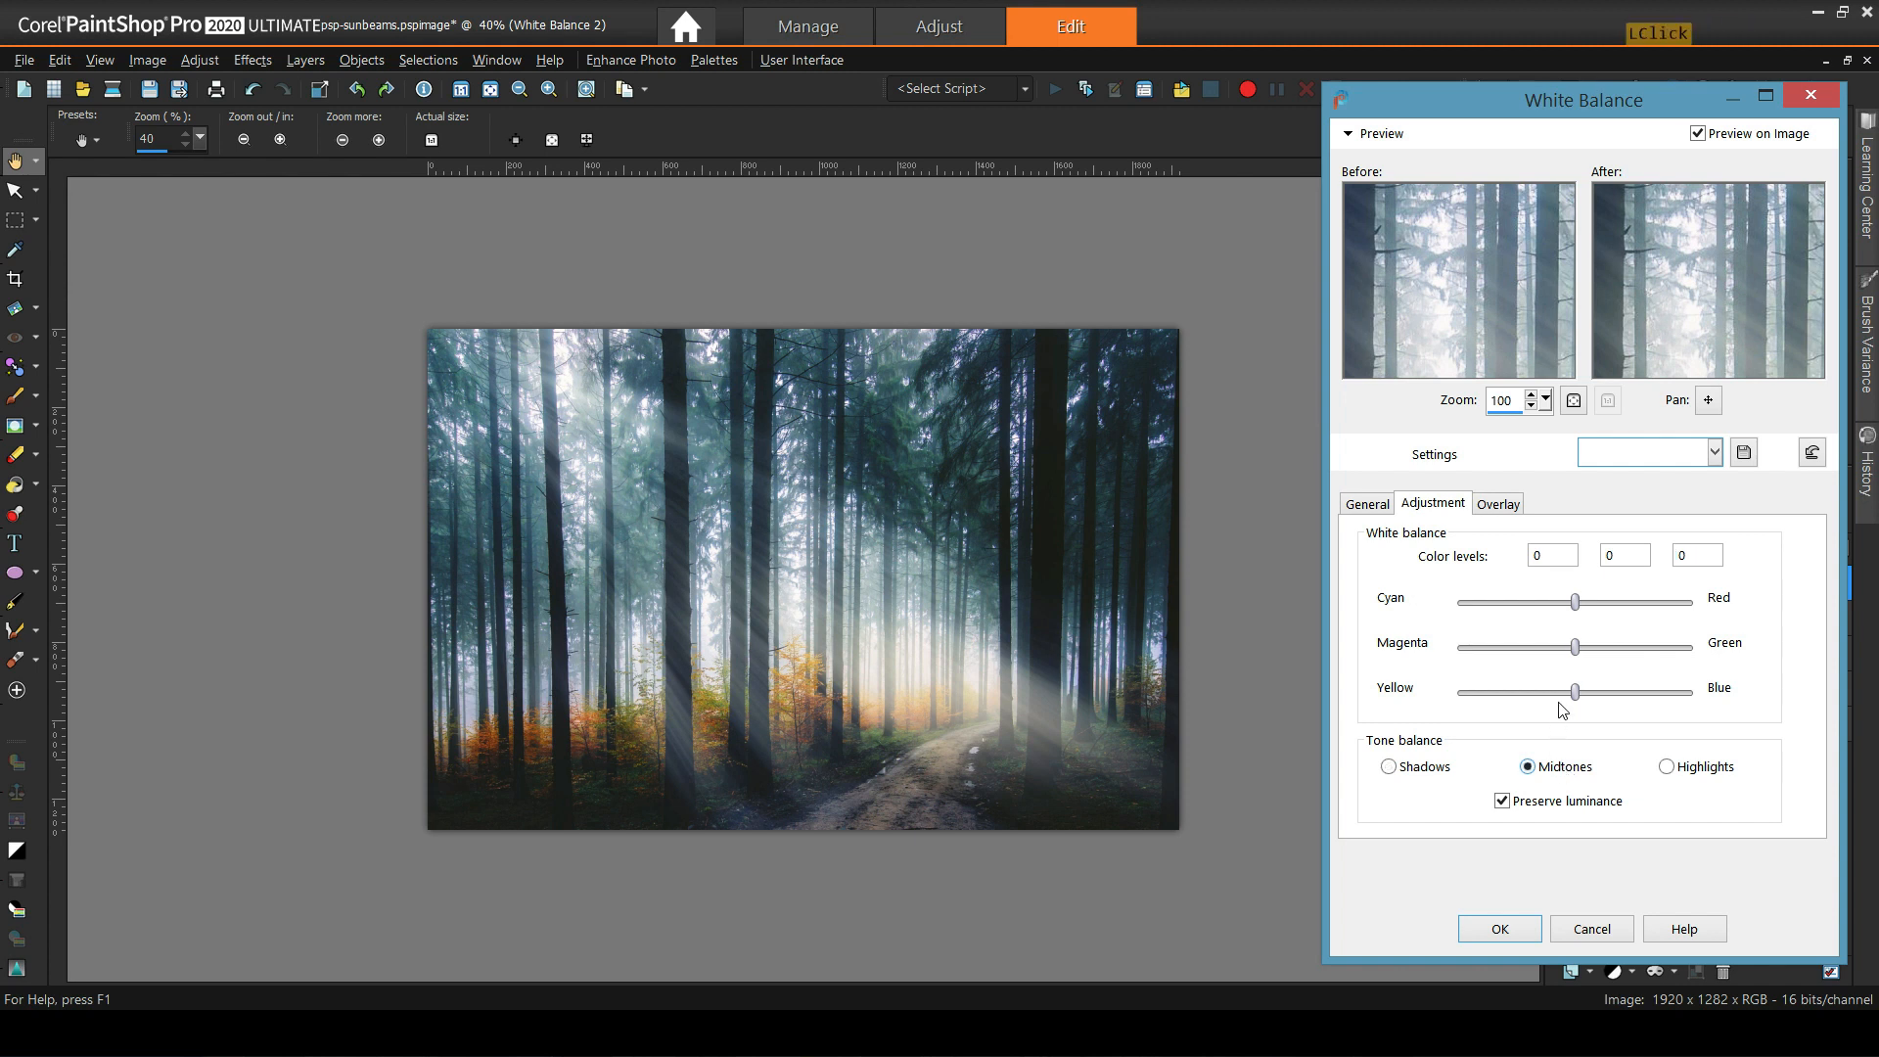
left_click_drag(1577, 703, 1569, 704)
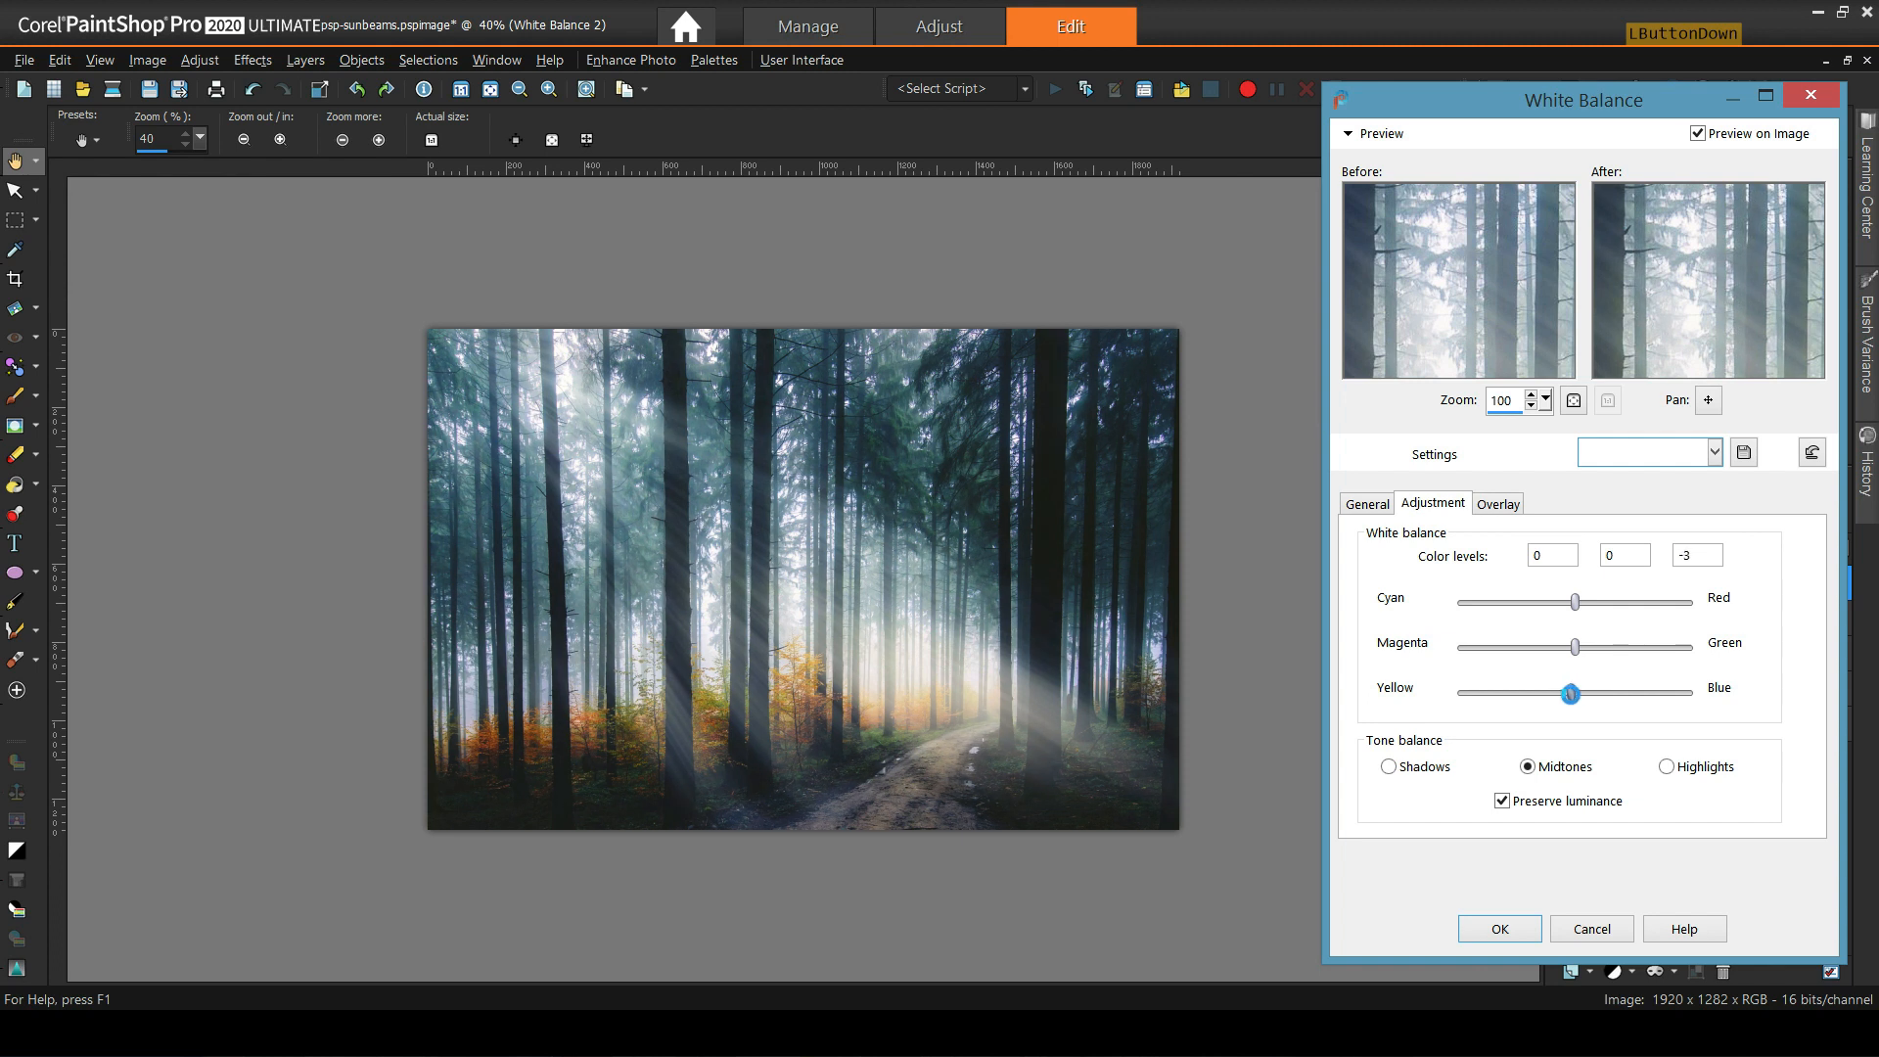
left_click_drag(1565, 694, 1570, 649)
Set the highlights' magenta-green level to 10, adjust the shadows further toward yellow, and apply the white balance.
left_click(1666, 768)
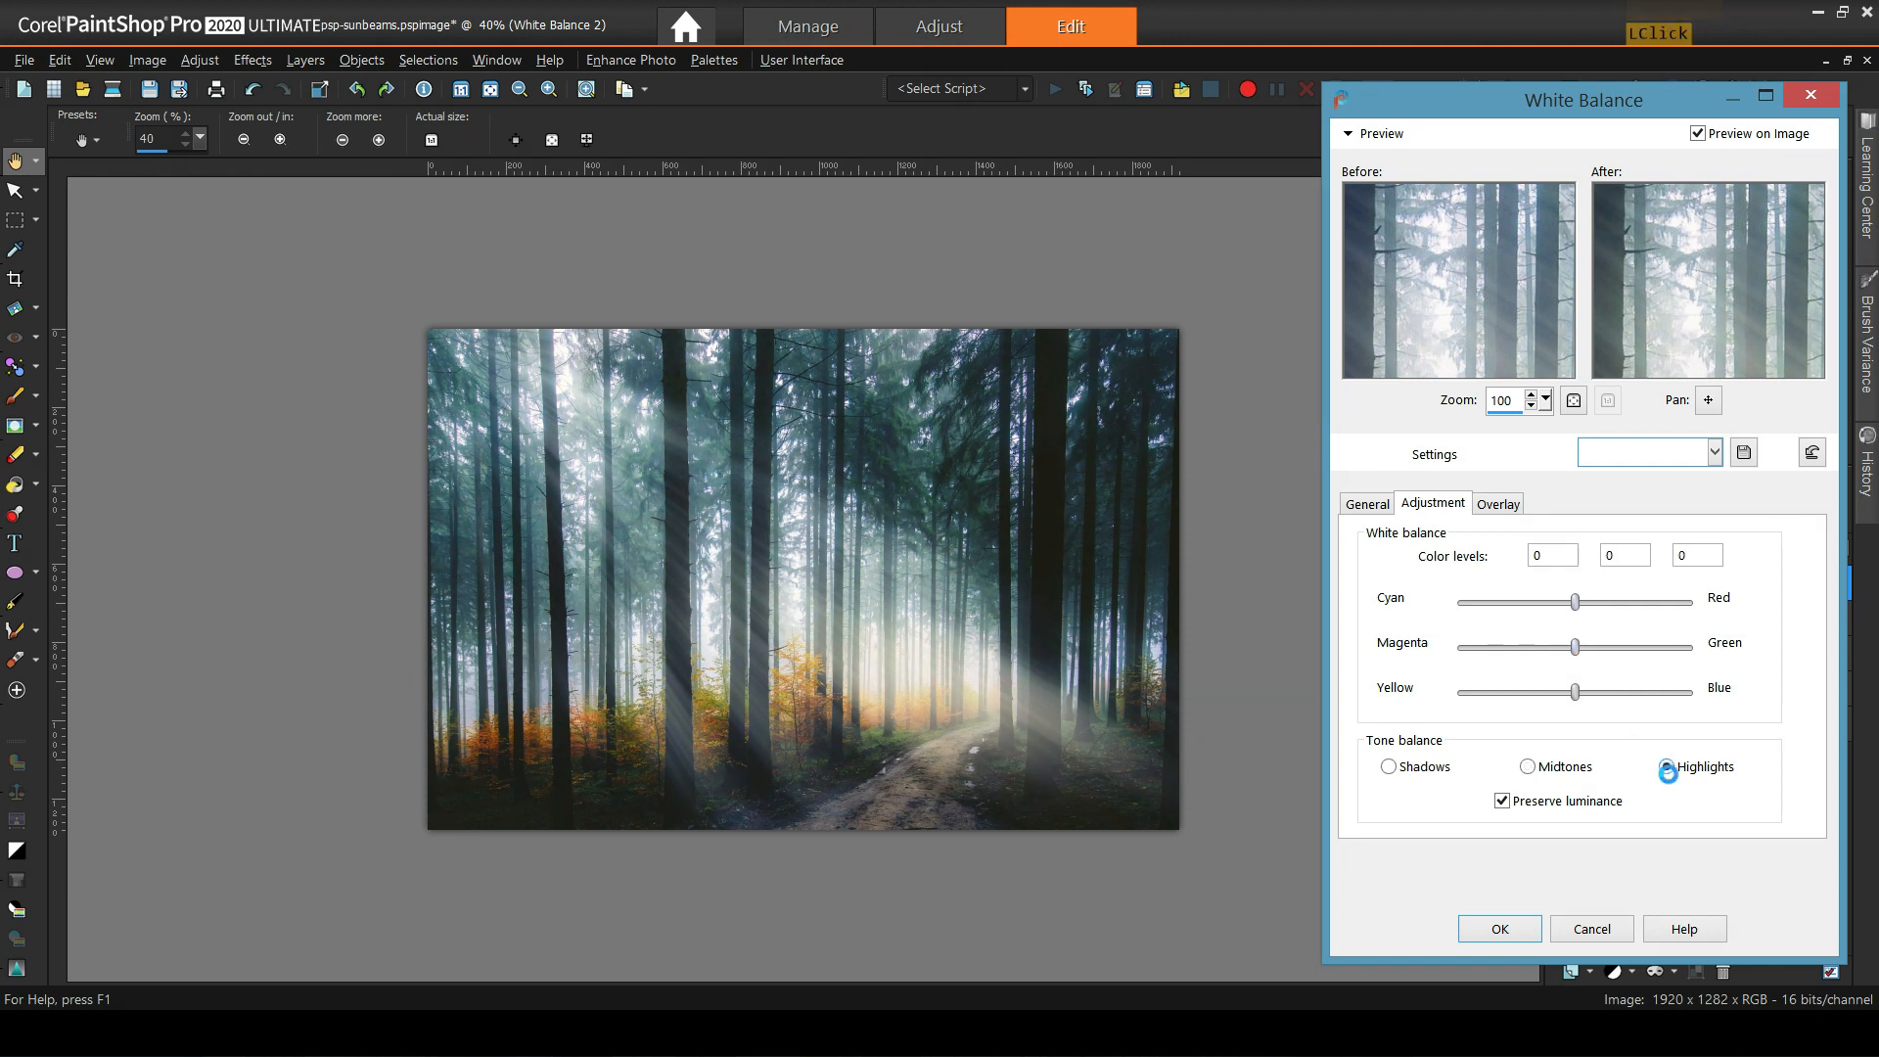
left_click(1581, 650)
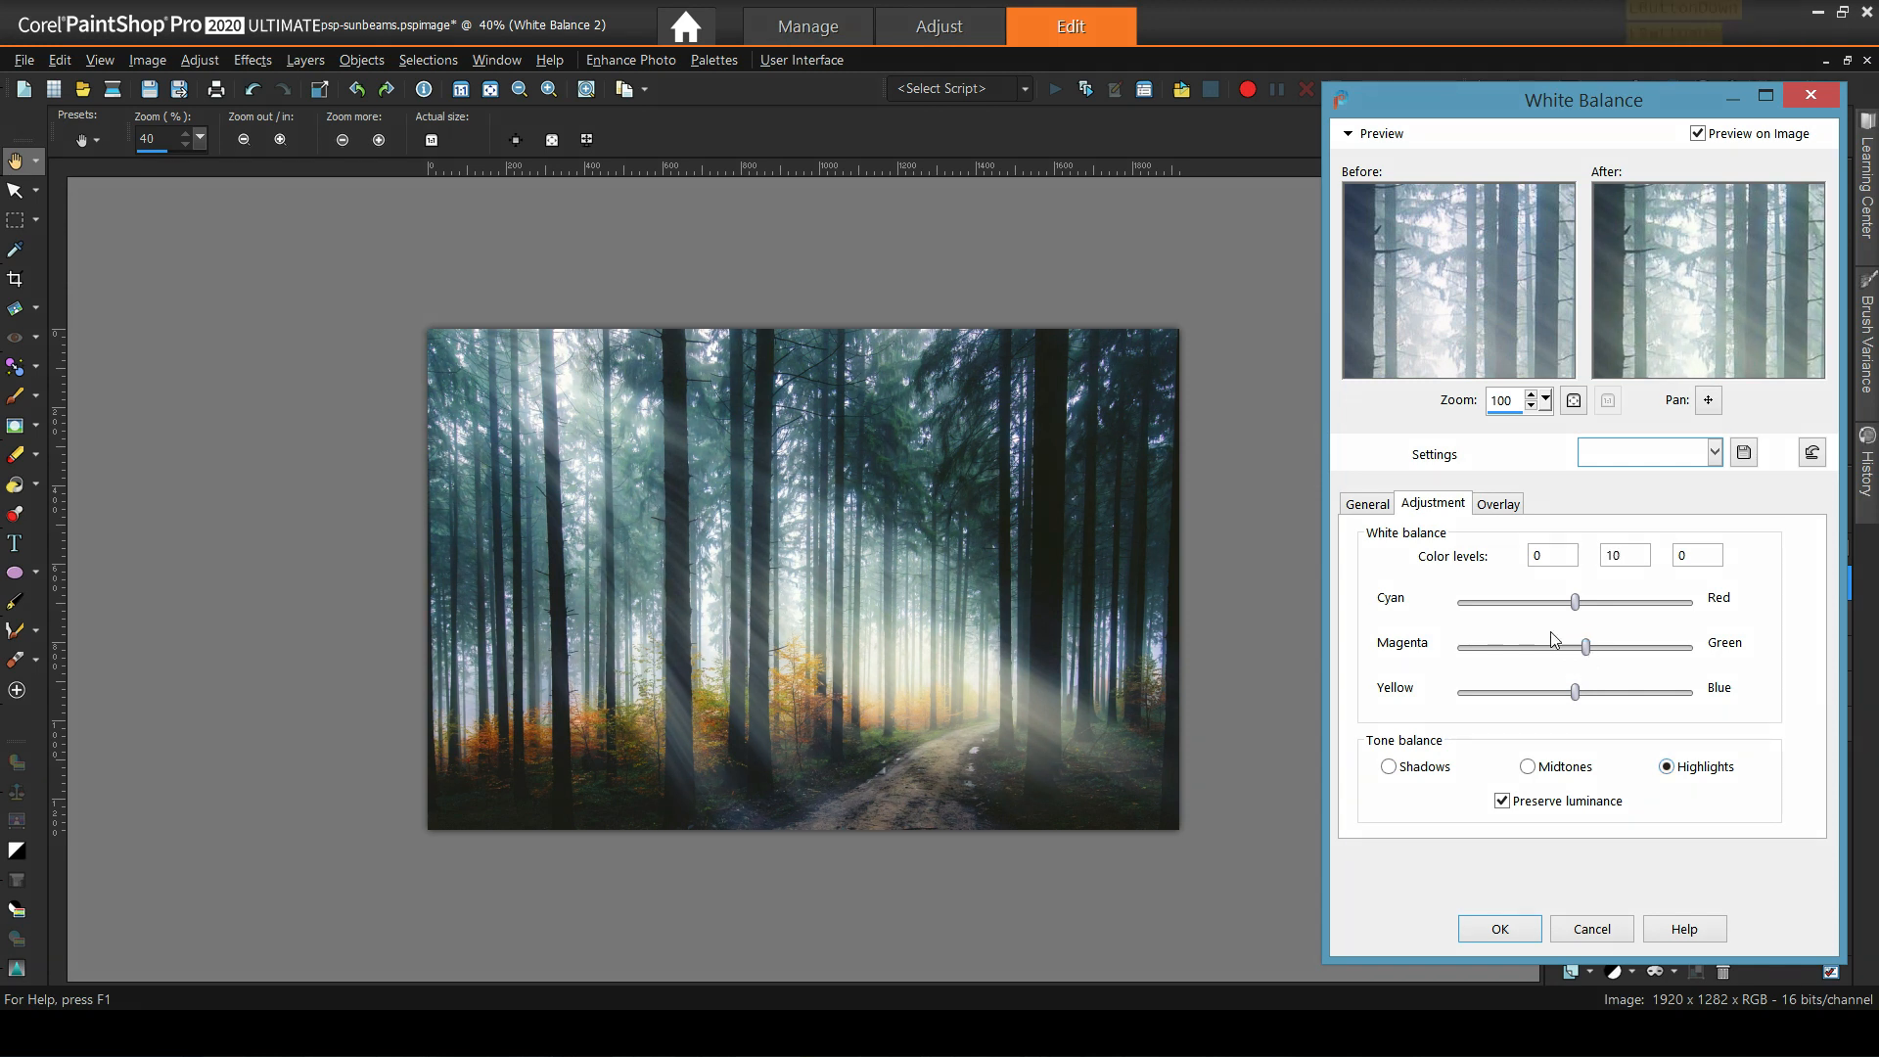
left_click(1388, 766)
left_click_drag(1574, 692, 1547, 697)
left_click_drag(1544, 706, 1566, 693)
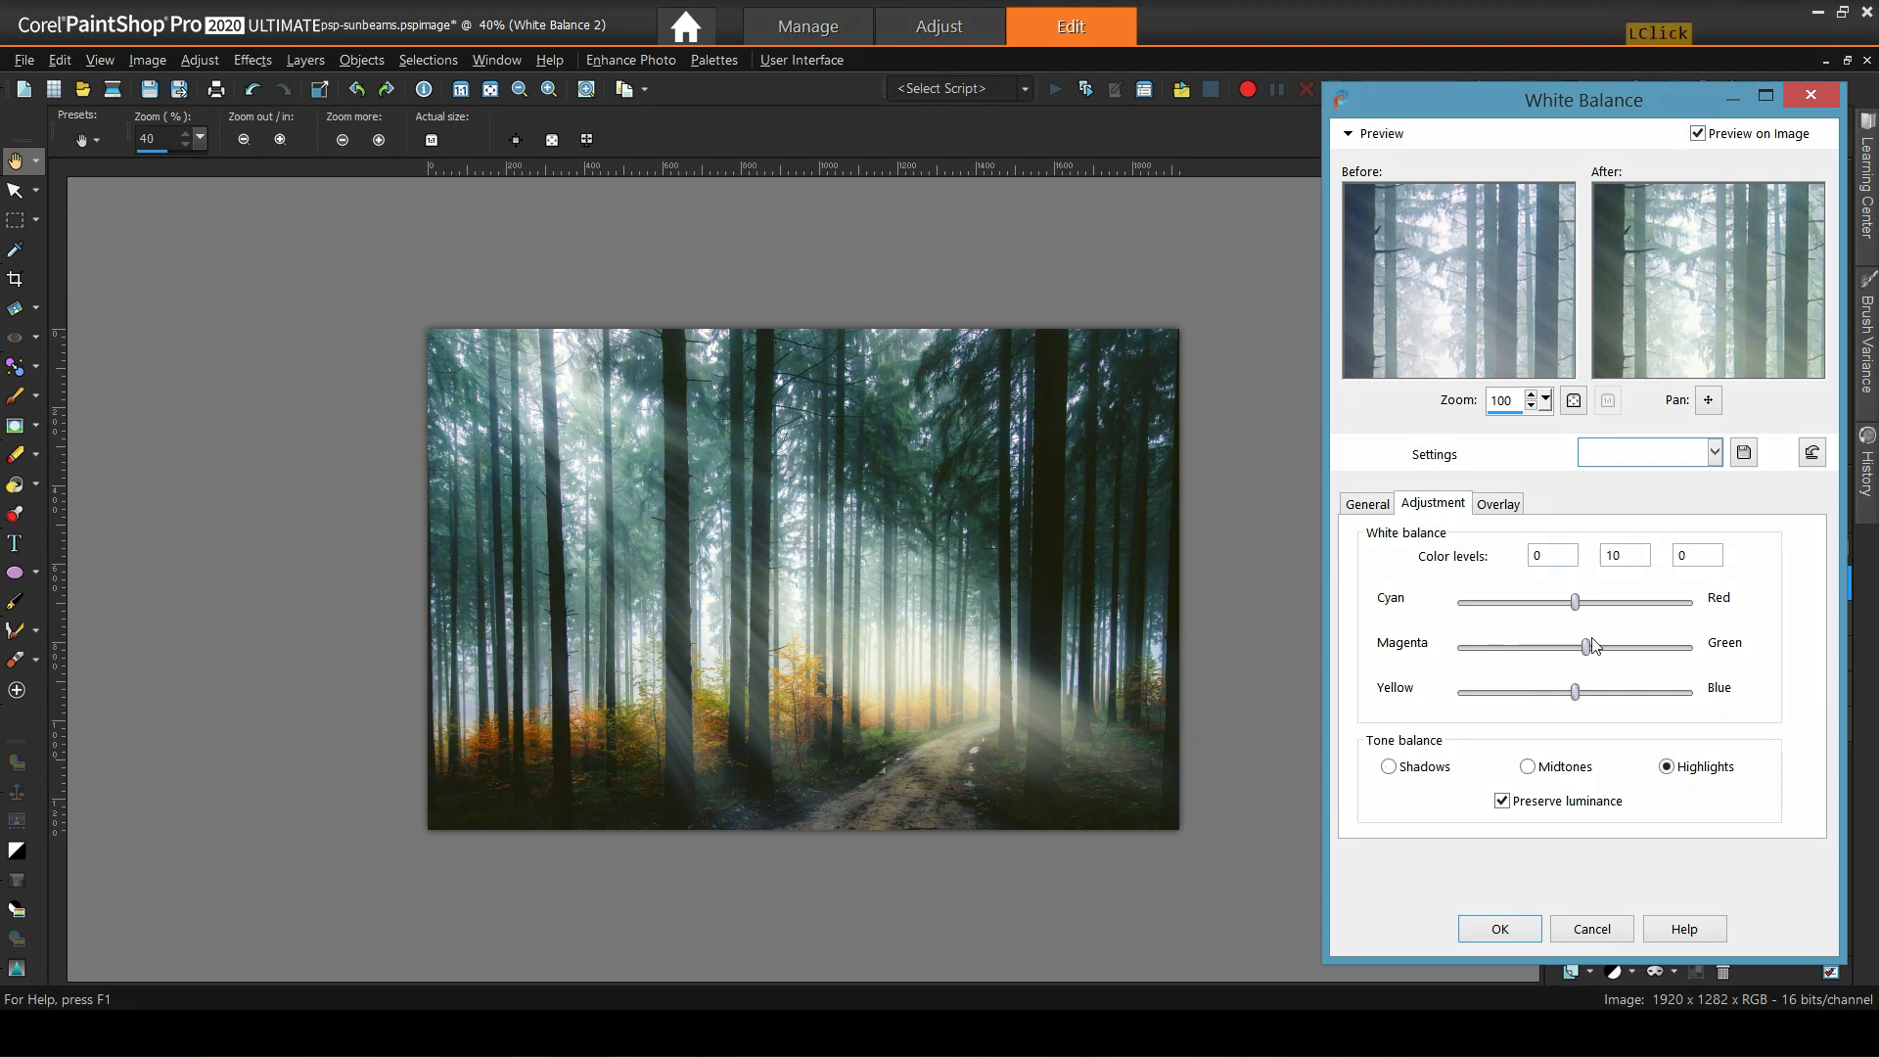
left_click(1514, 929)
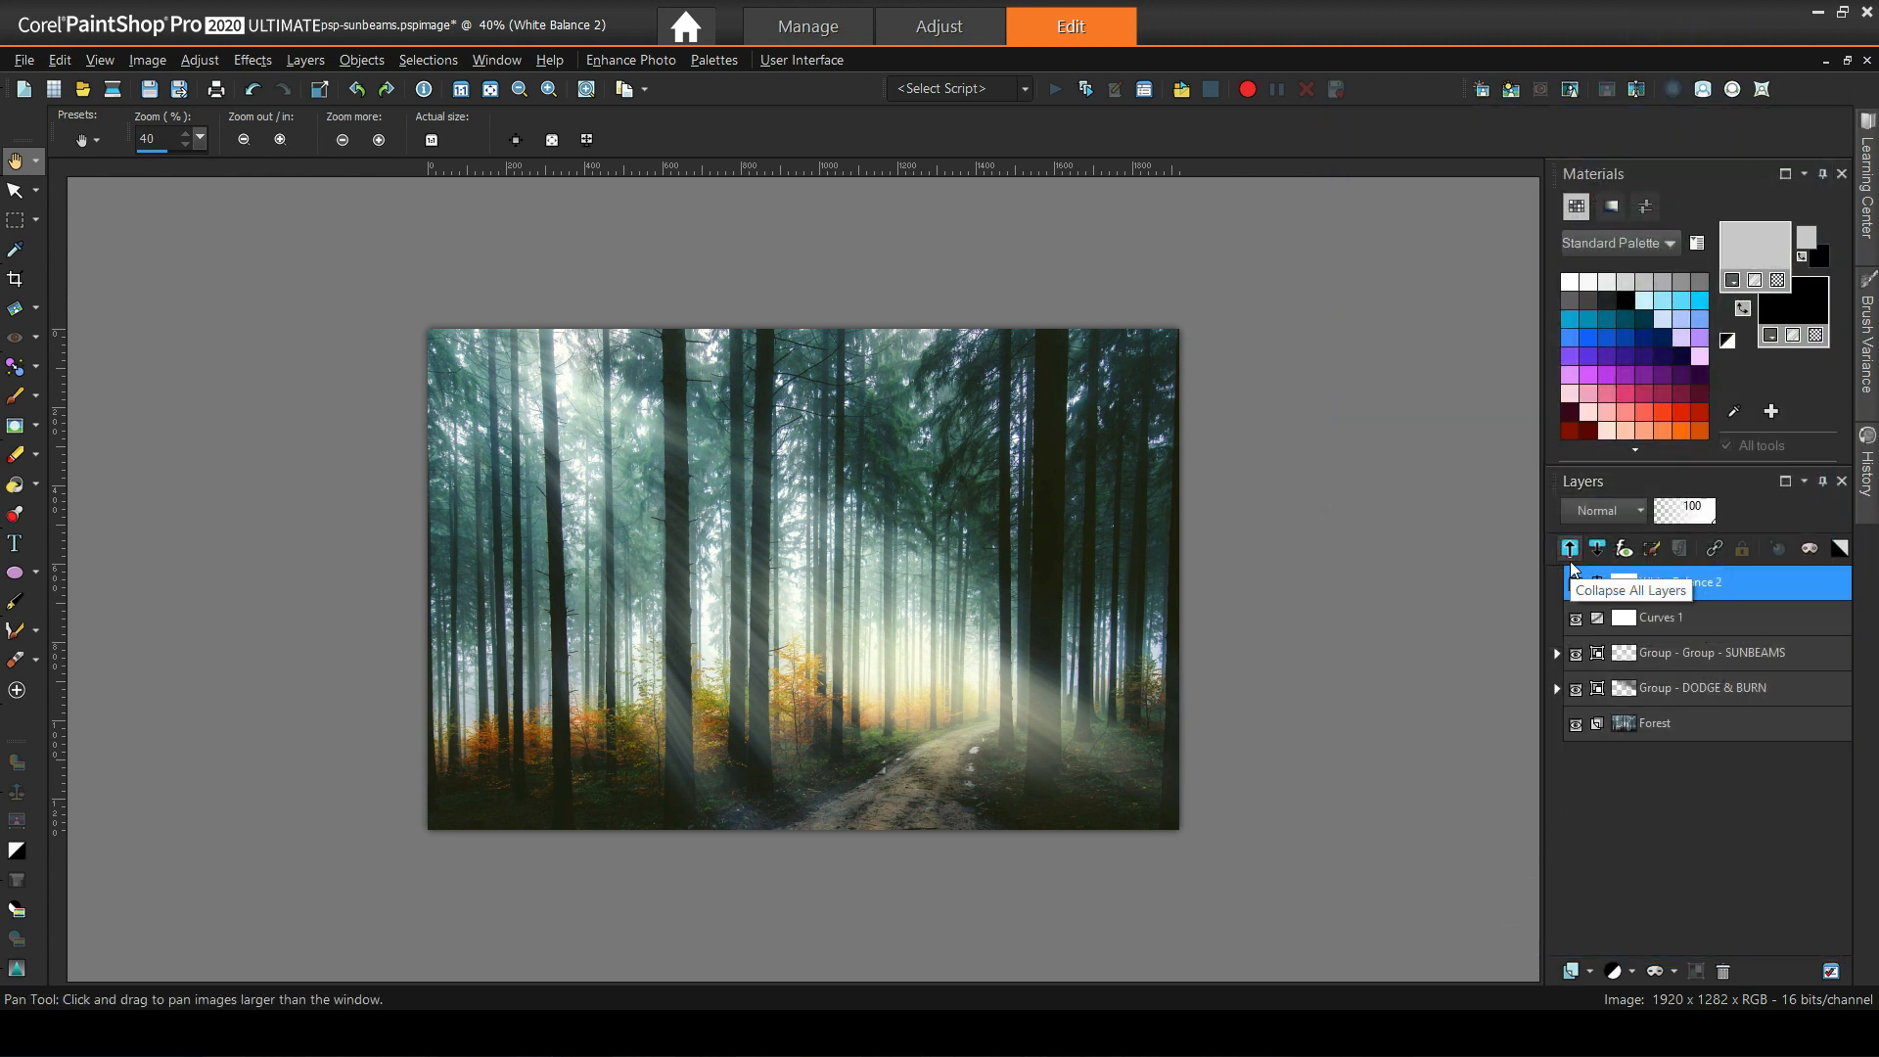
Compare the photo with and without the White Balance layer by toggling its visibility.
left_click(1574, 582)
left_click(1575, 582)
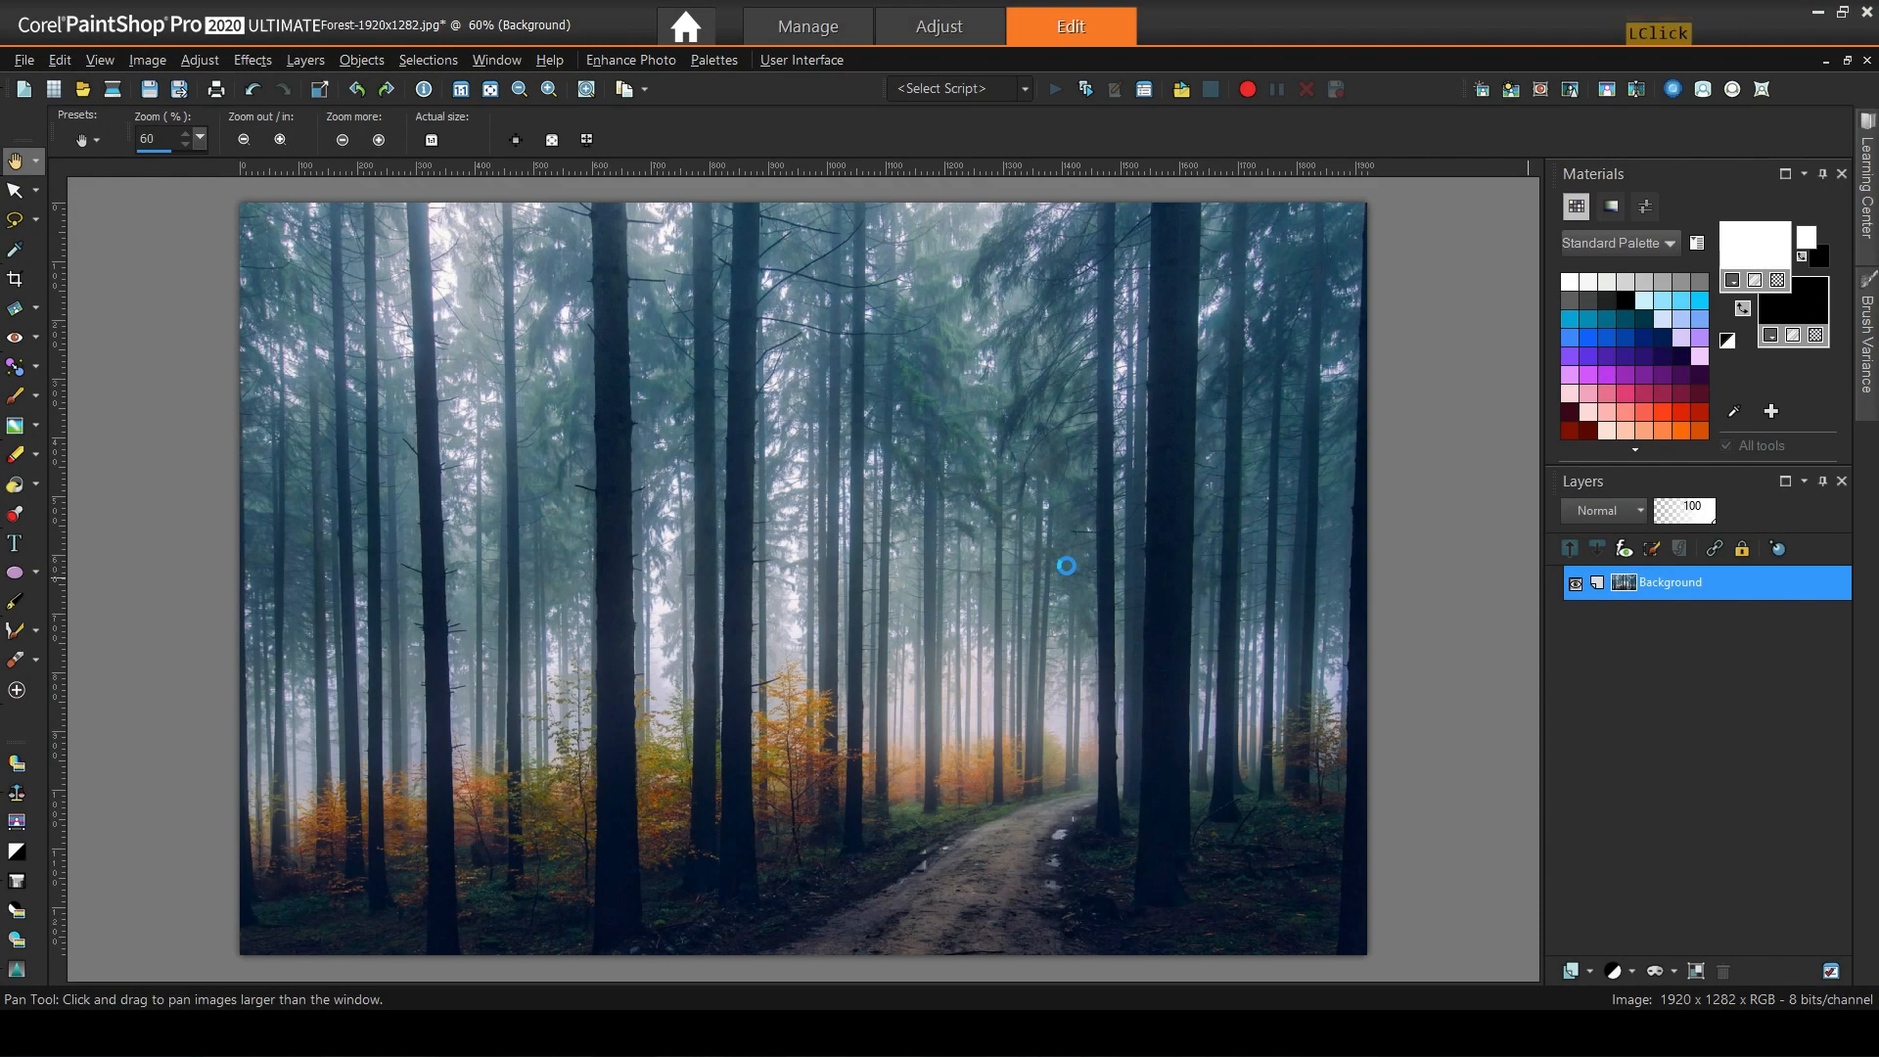
In the original forest photo, set the background material to #ffffff and draw a narrow triangular beam from the lower-left edge to the bottom edge.
left_click_drag(1132, 432, 1125, 367)
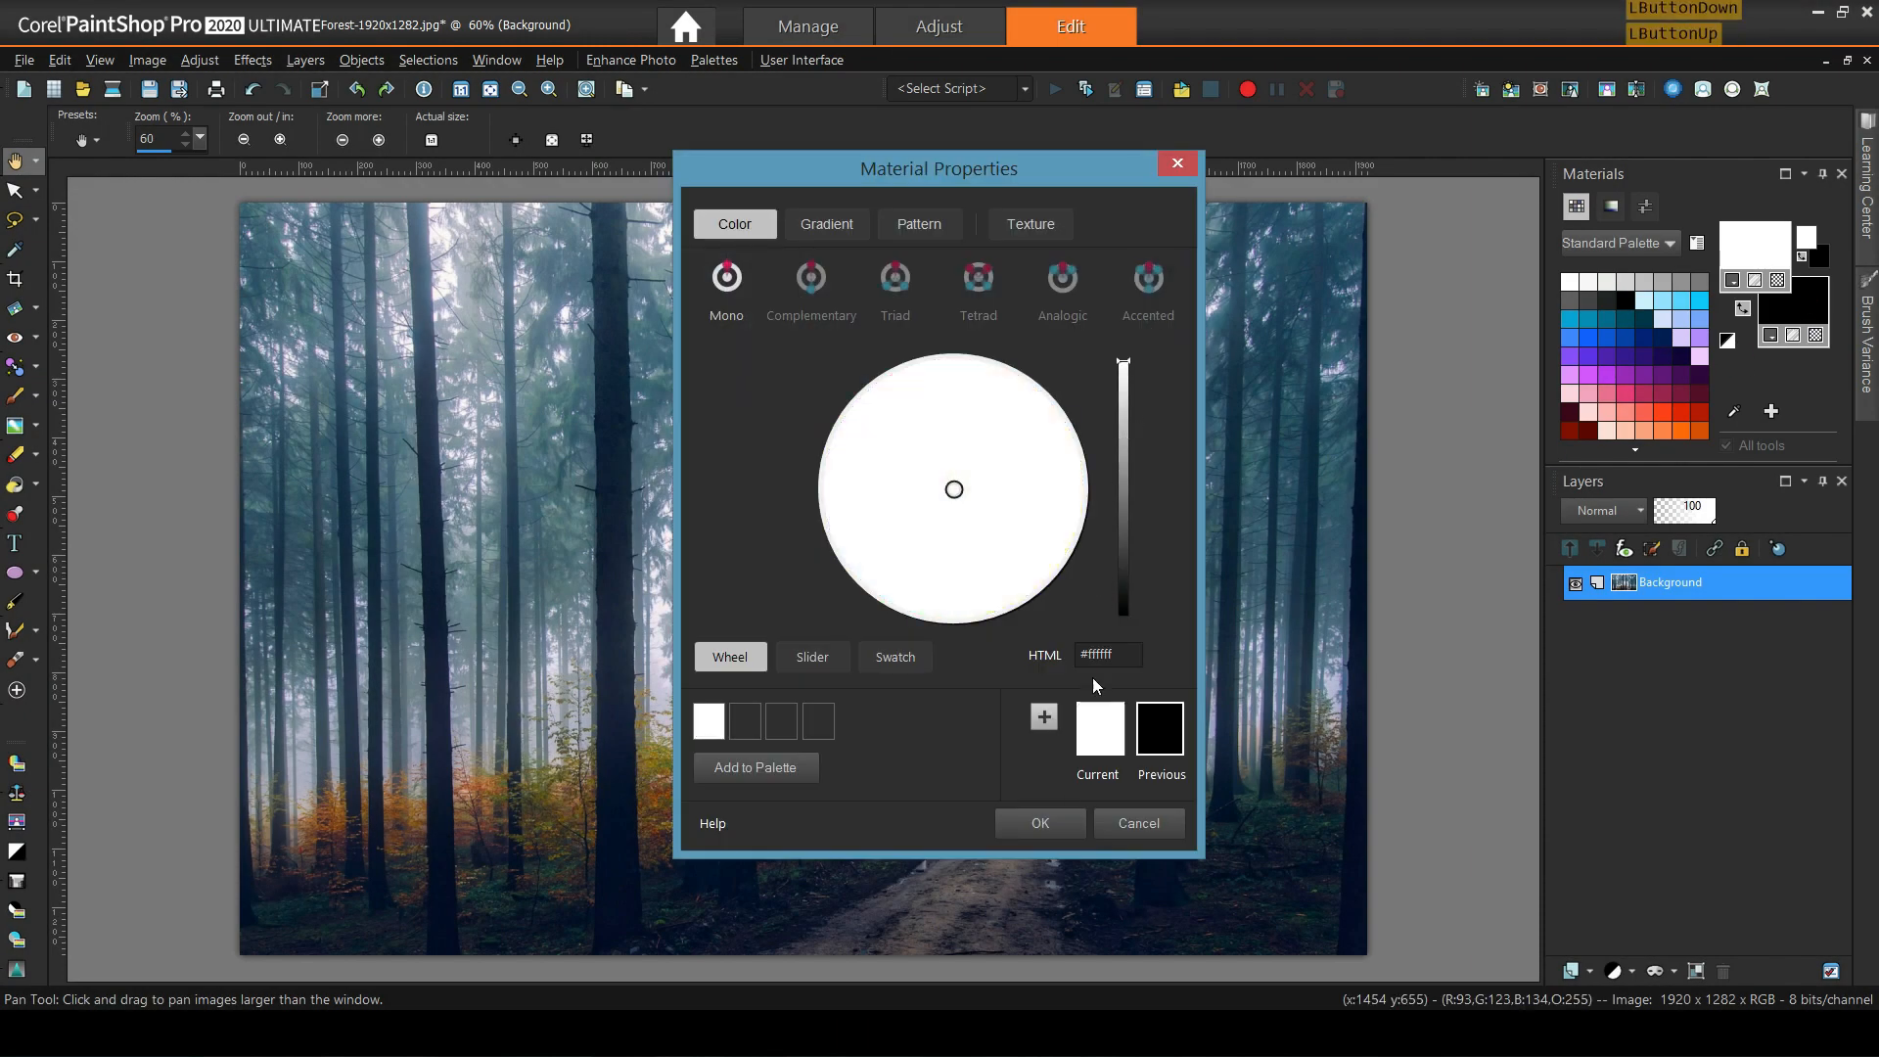
left_click(1040, 823)
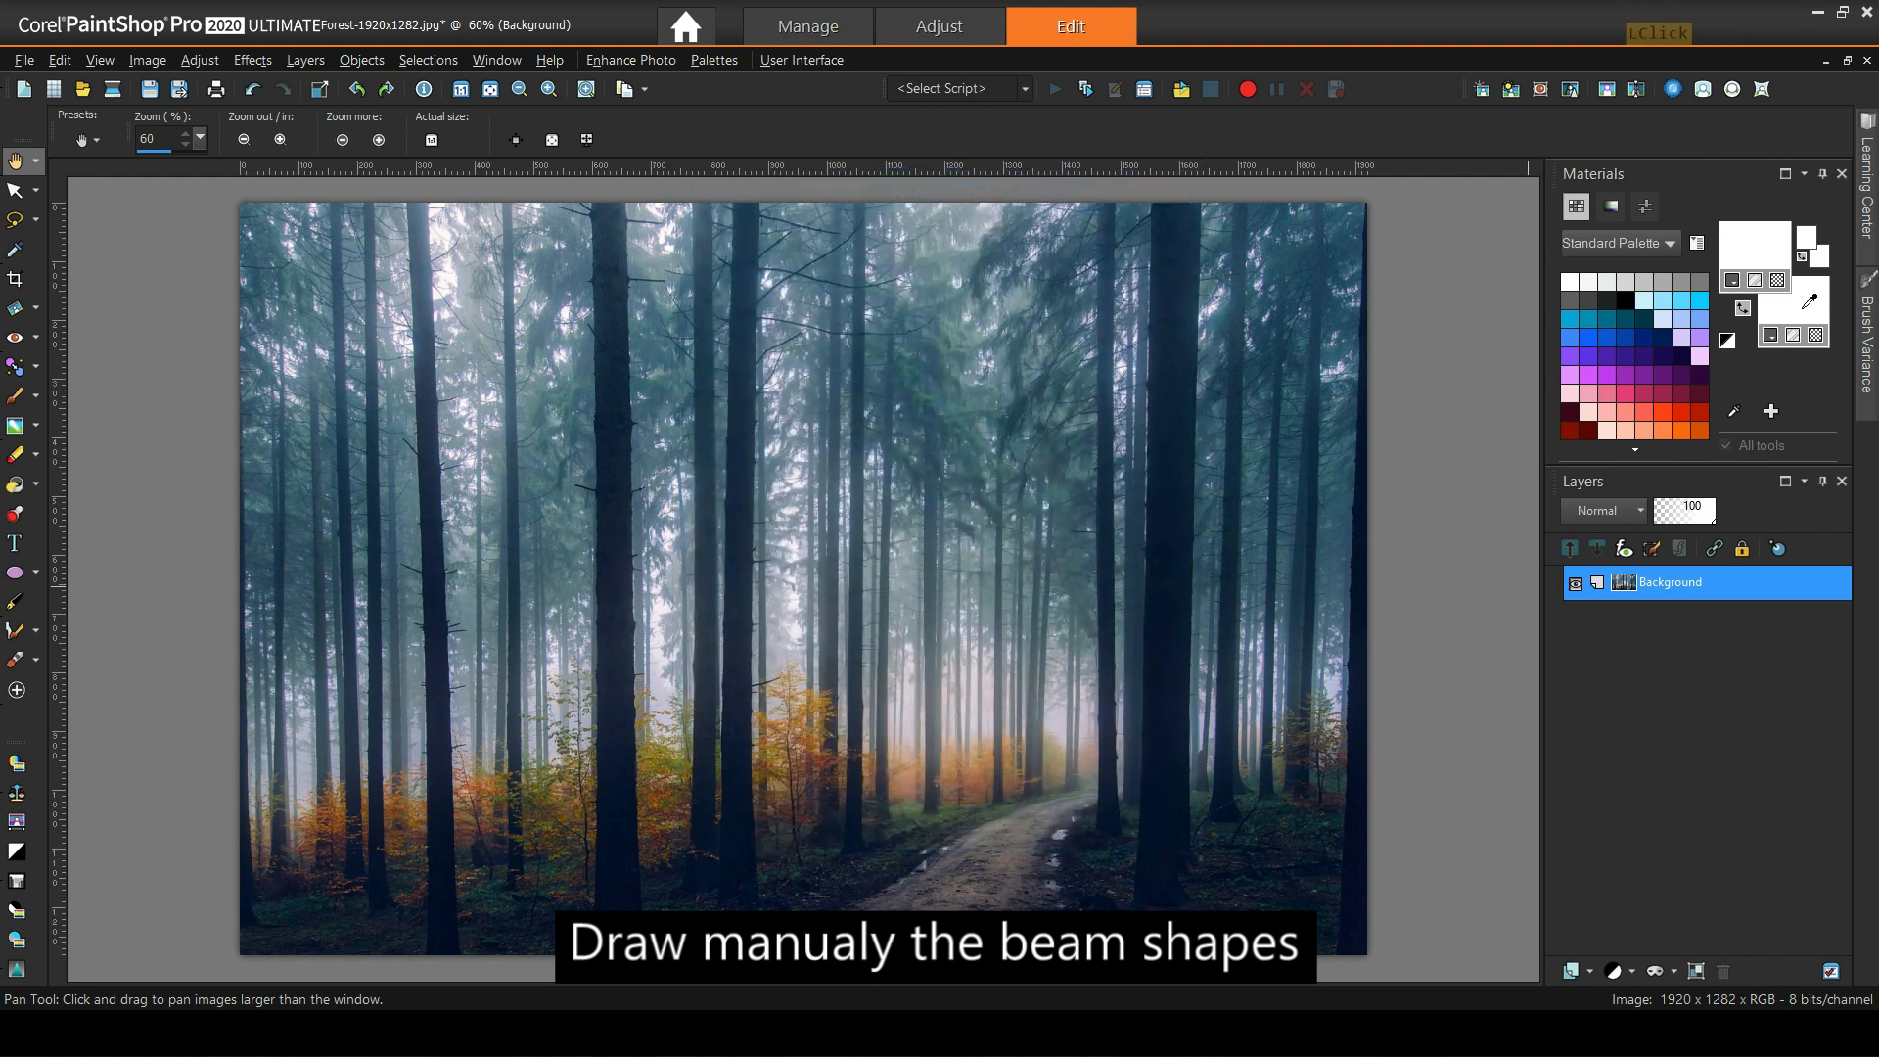
left_click(22, 607)
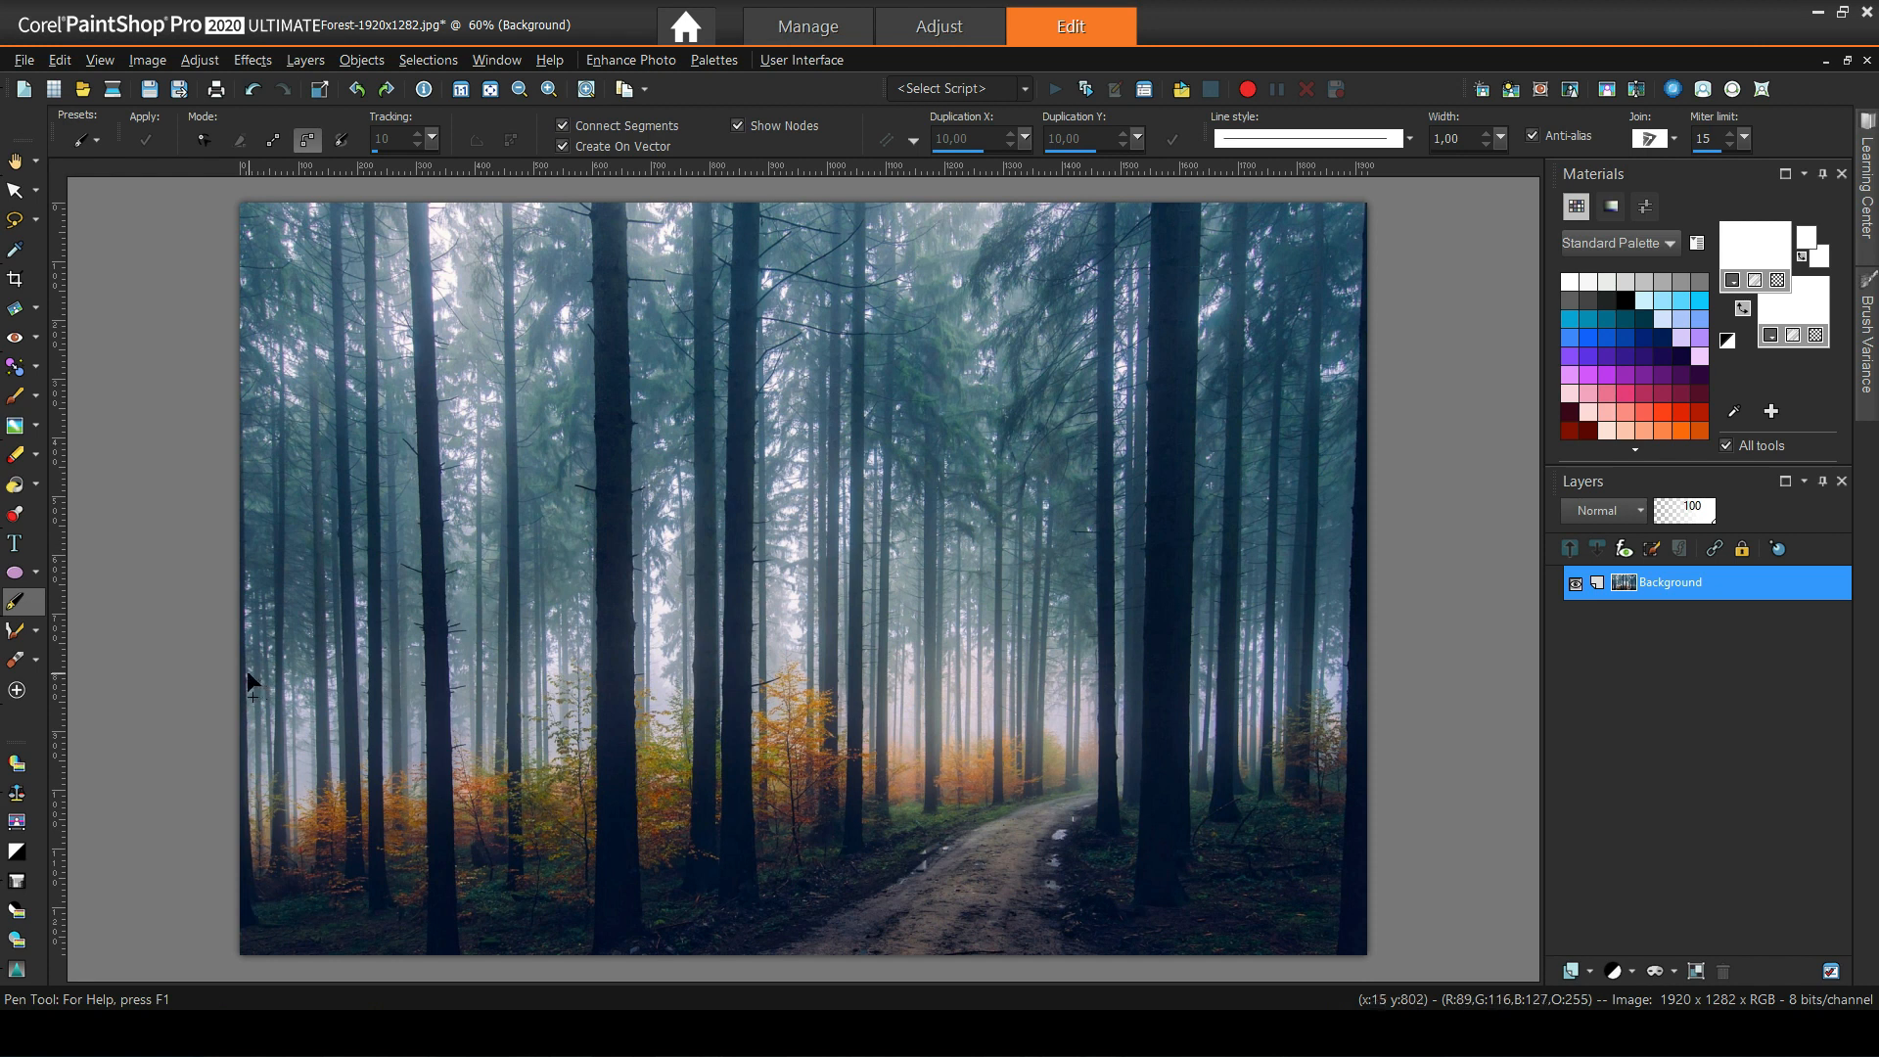
left_click_drag(243, 672, 272, 703)
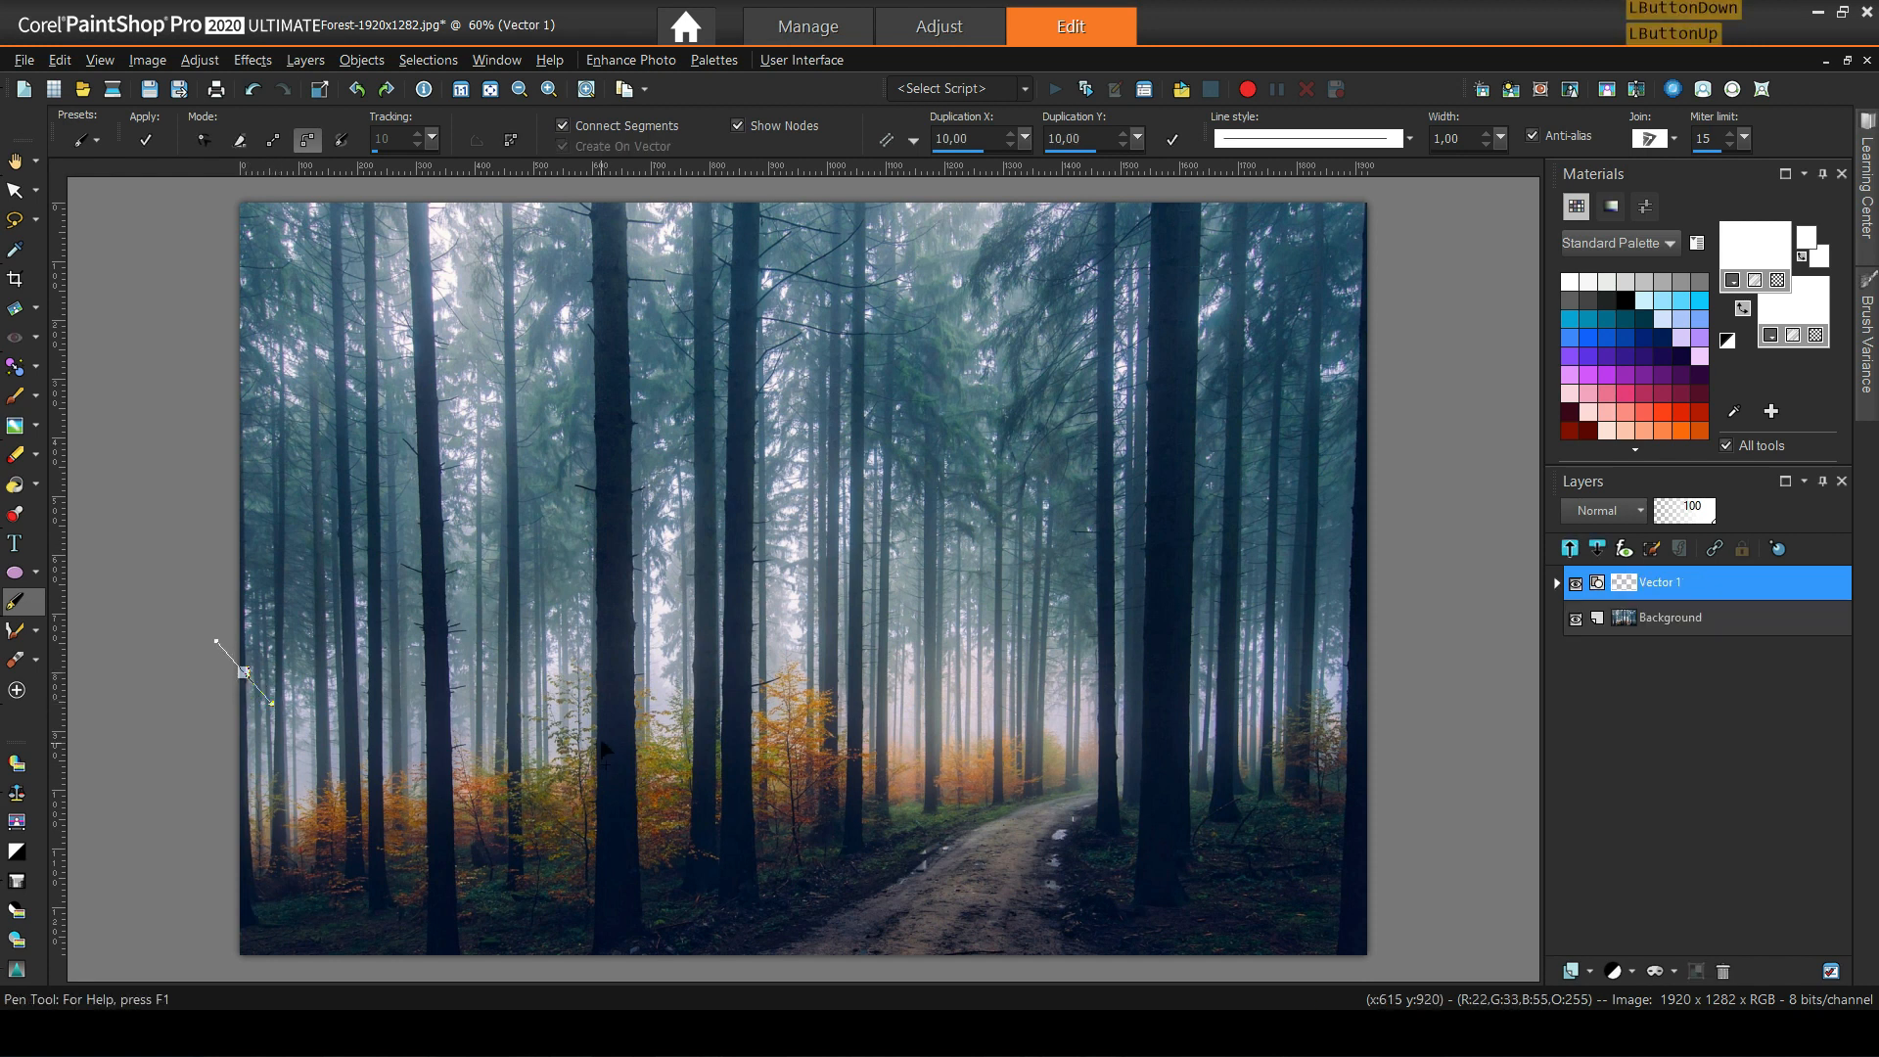
scroll(548, 763, "down", 1)
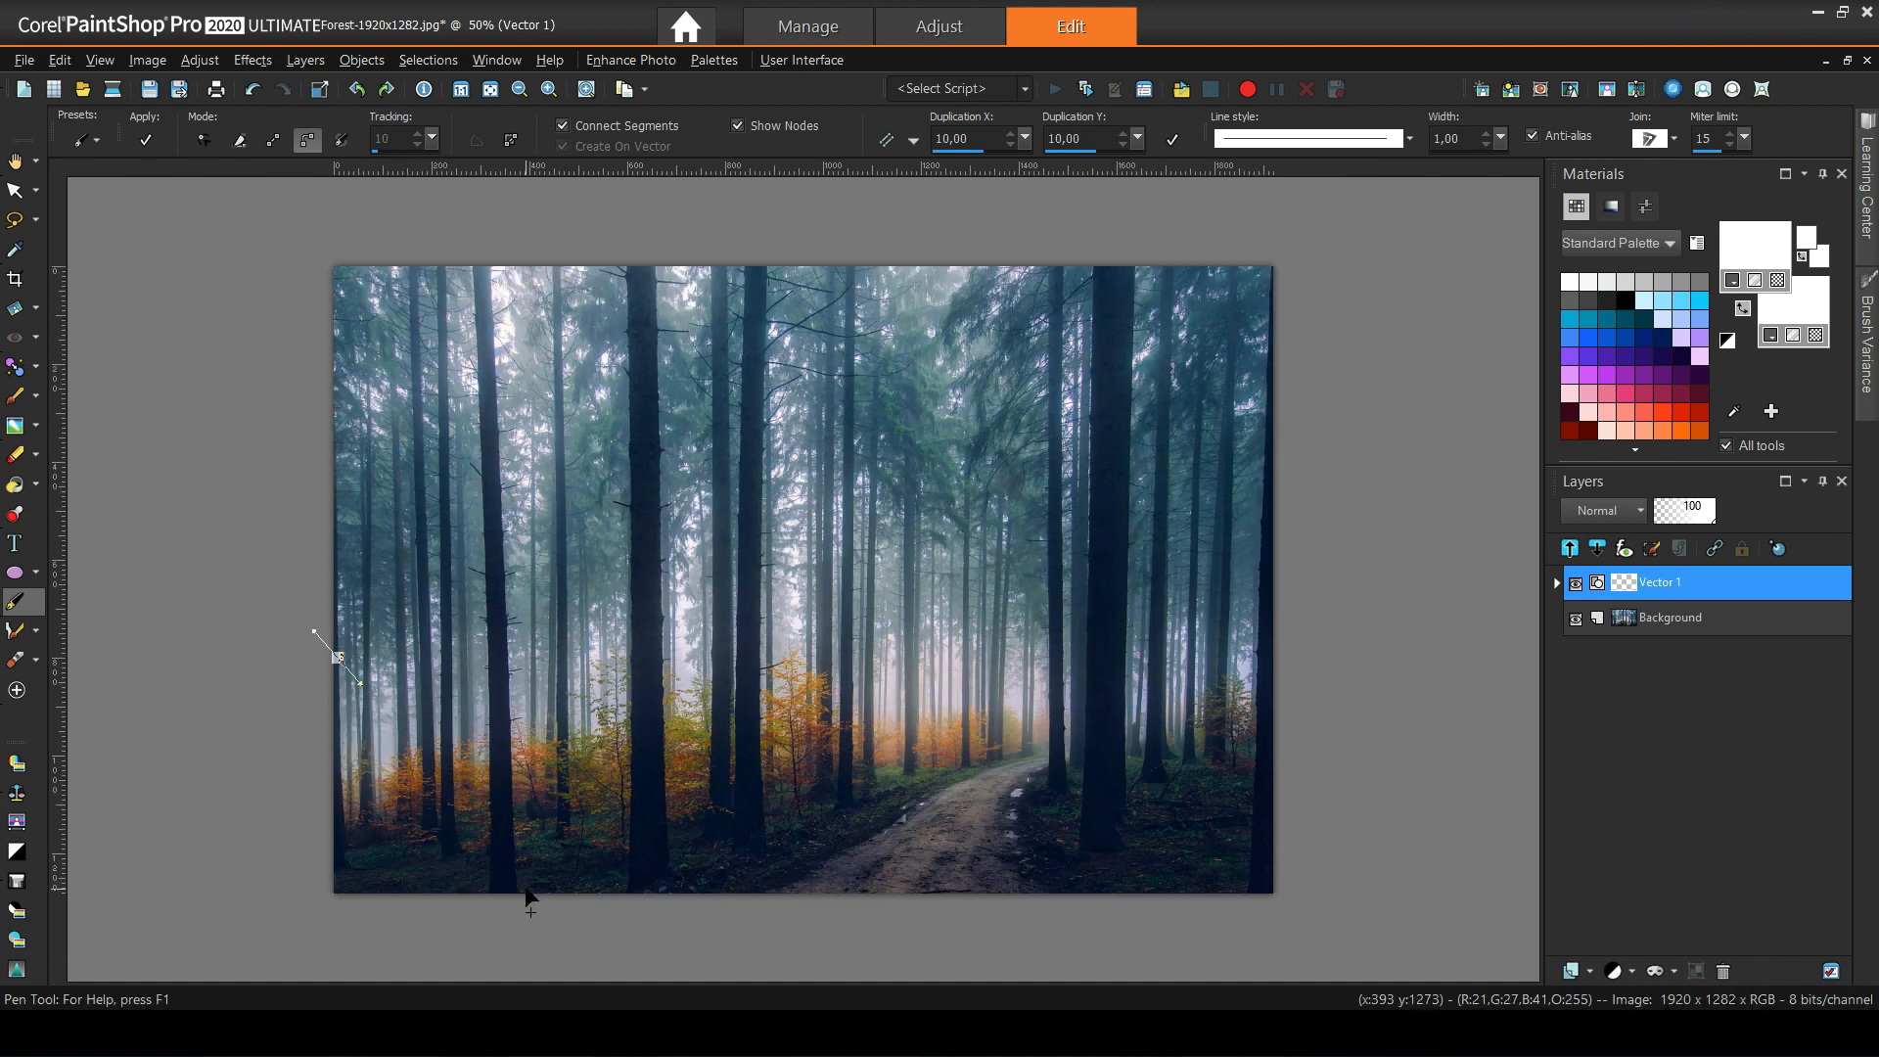
left_click(530, 894)
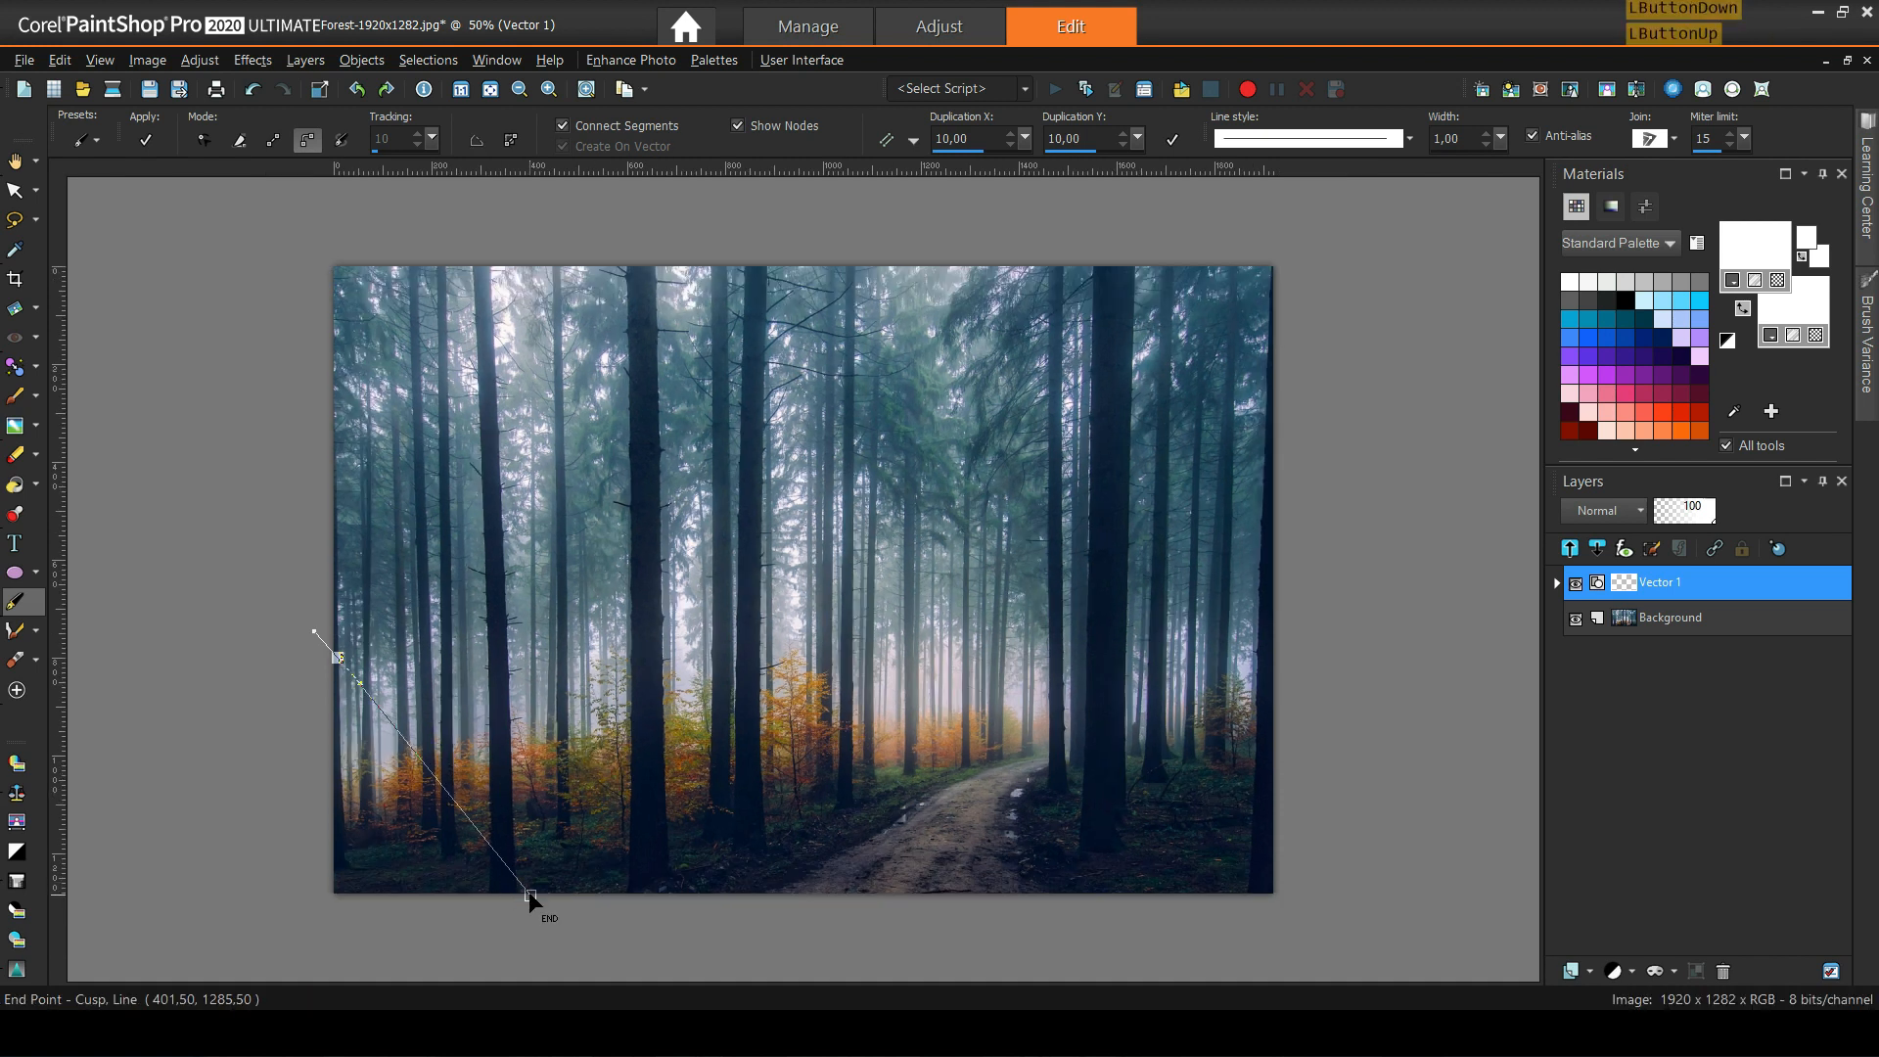
left_click(599, 892)
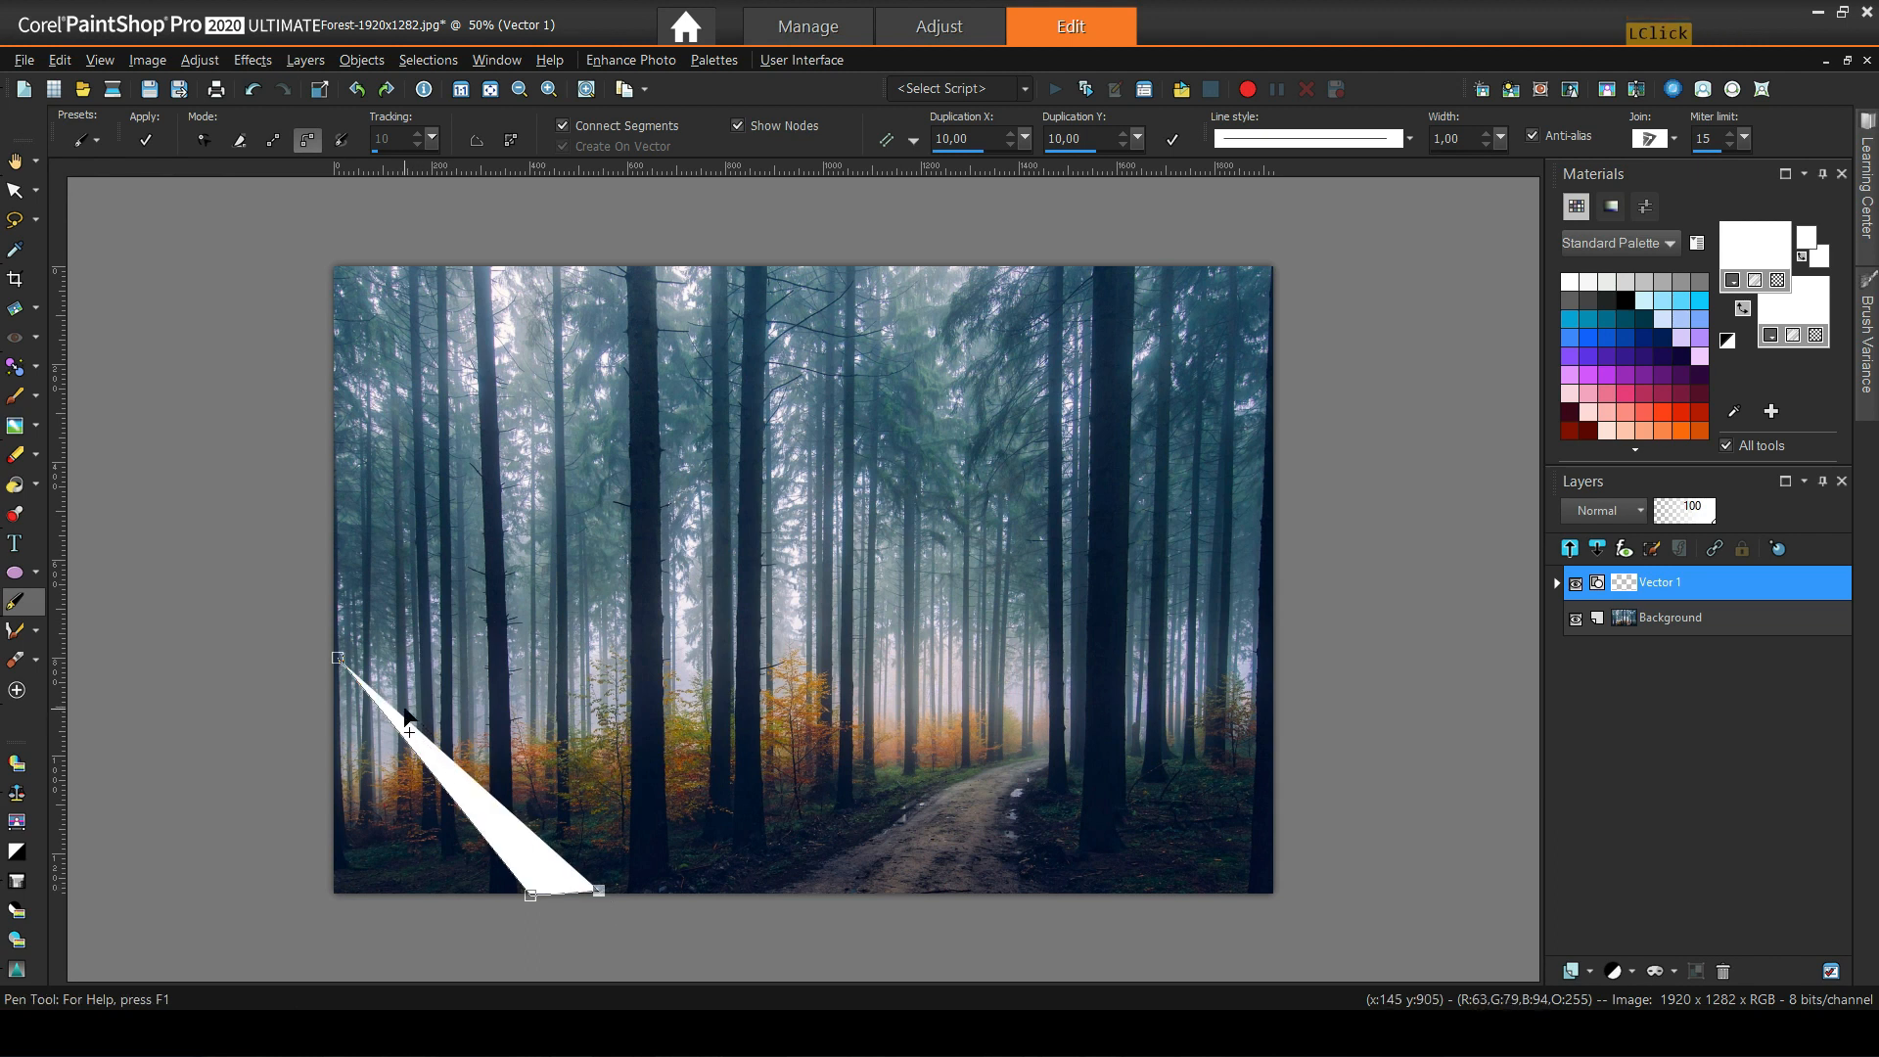
left_click(352, 674)
left_click(349, 673)
left_click_drag(353, 676, 339, 665)
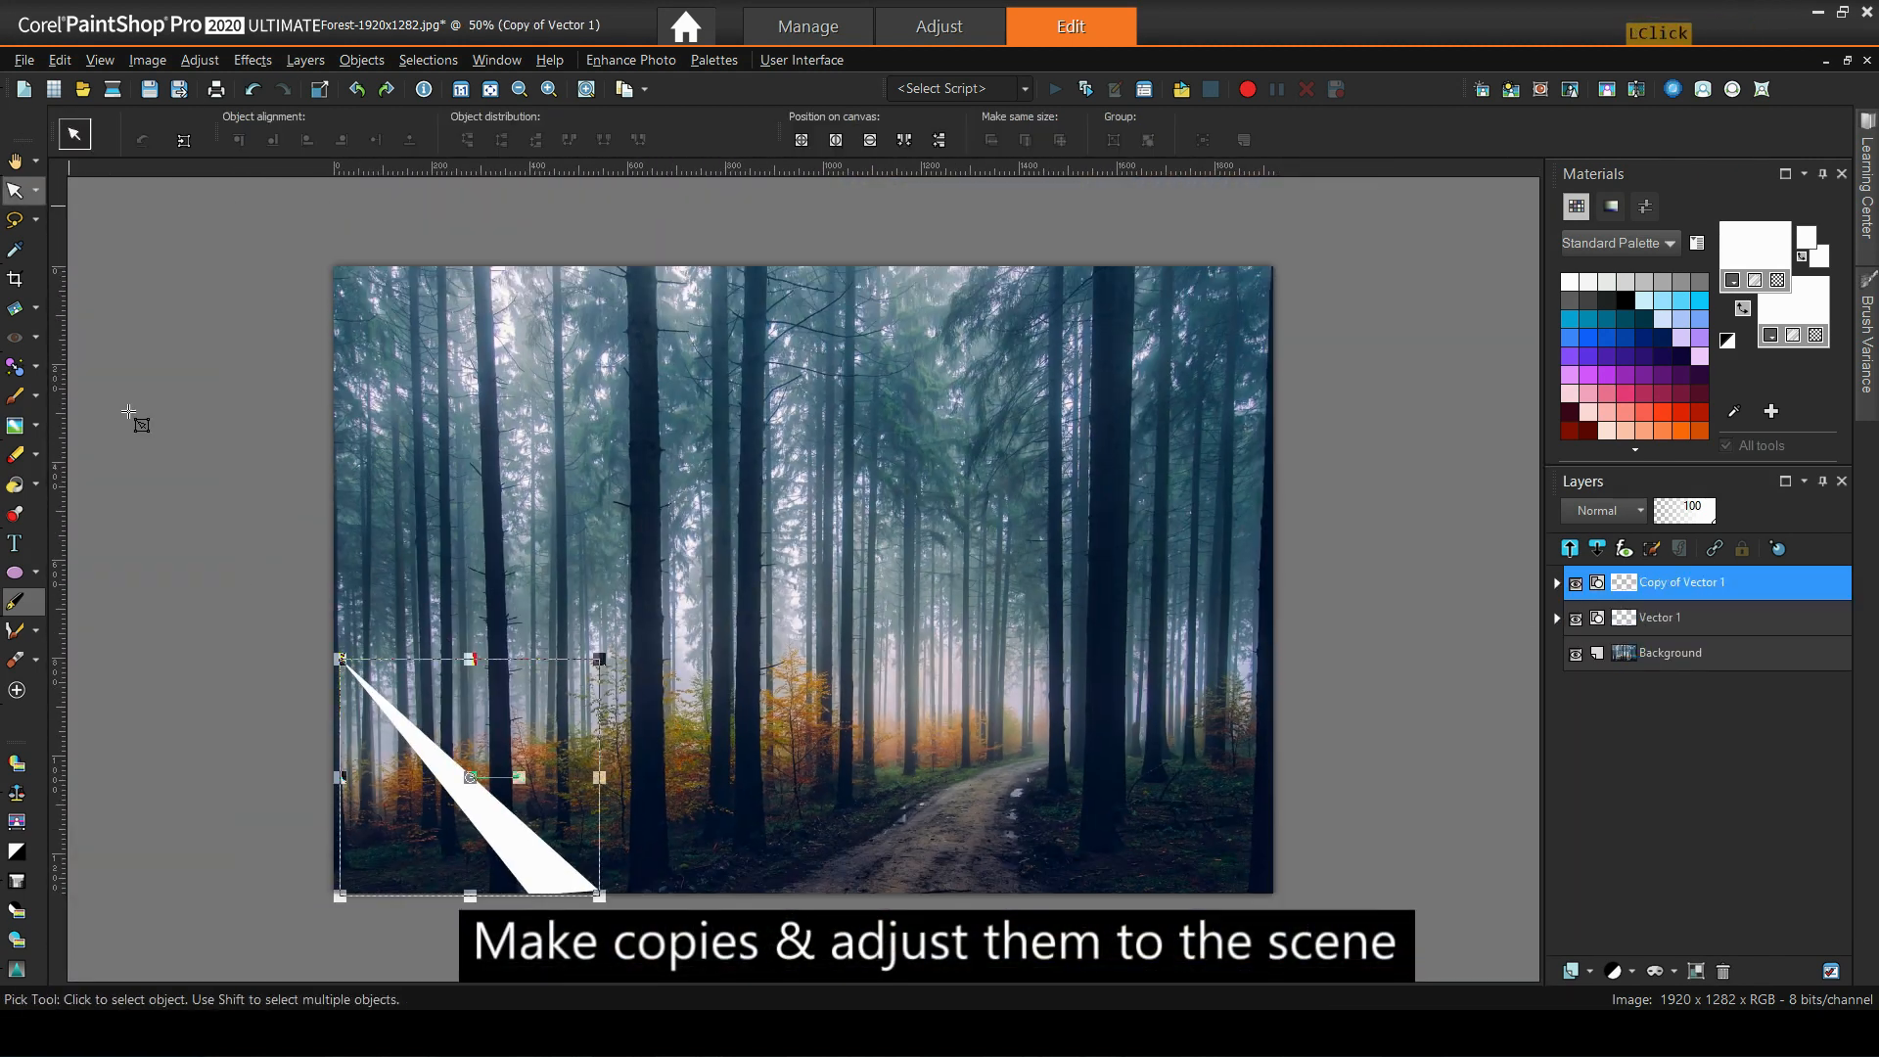
Spread three copies of the beam diagonally toward the path and widen the lower end of the first copy.
left_click_drag(481, 786, 663, 762)
left_click_drag(661, 763, 797, 702)
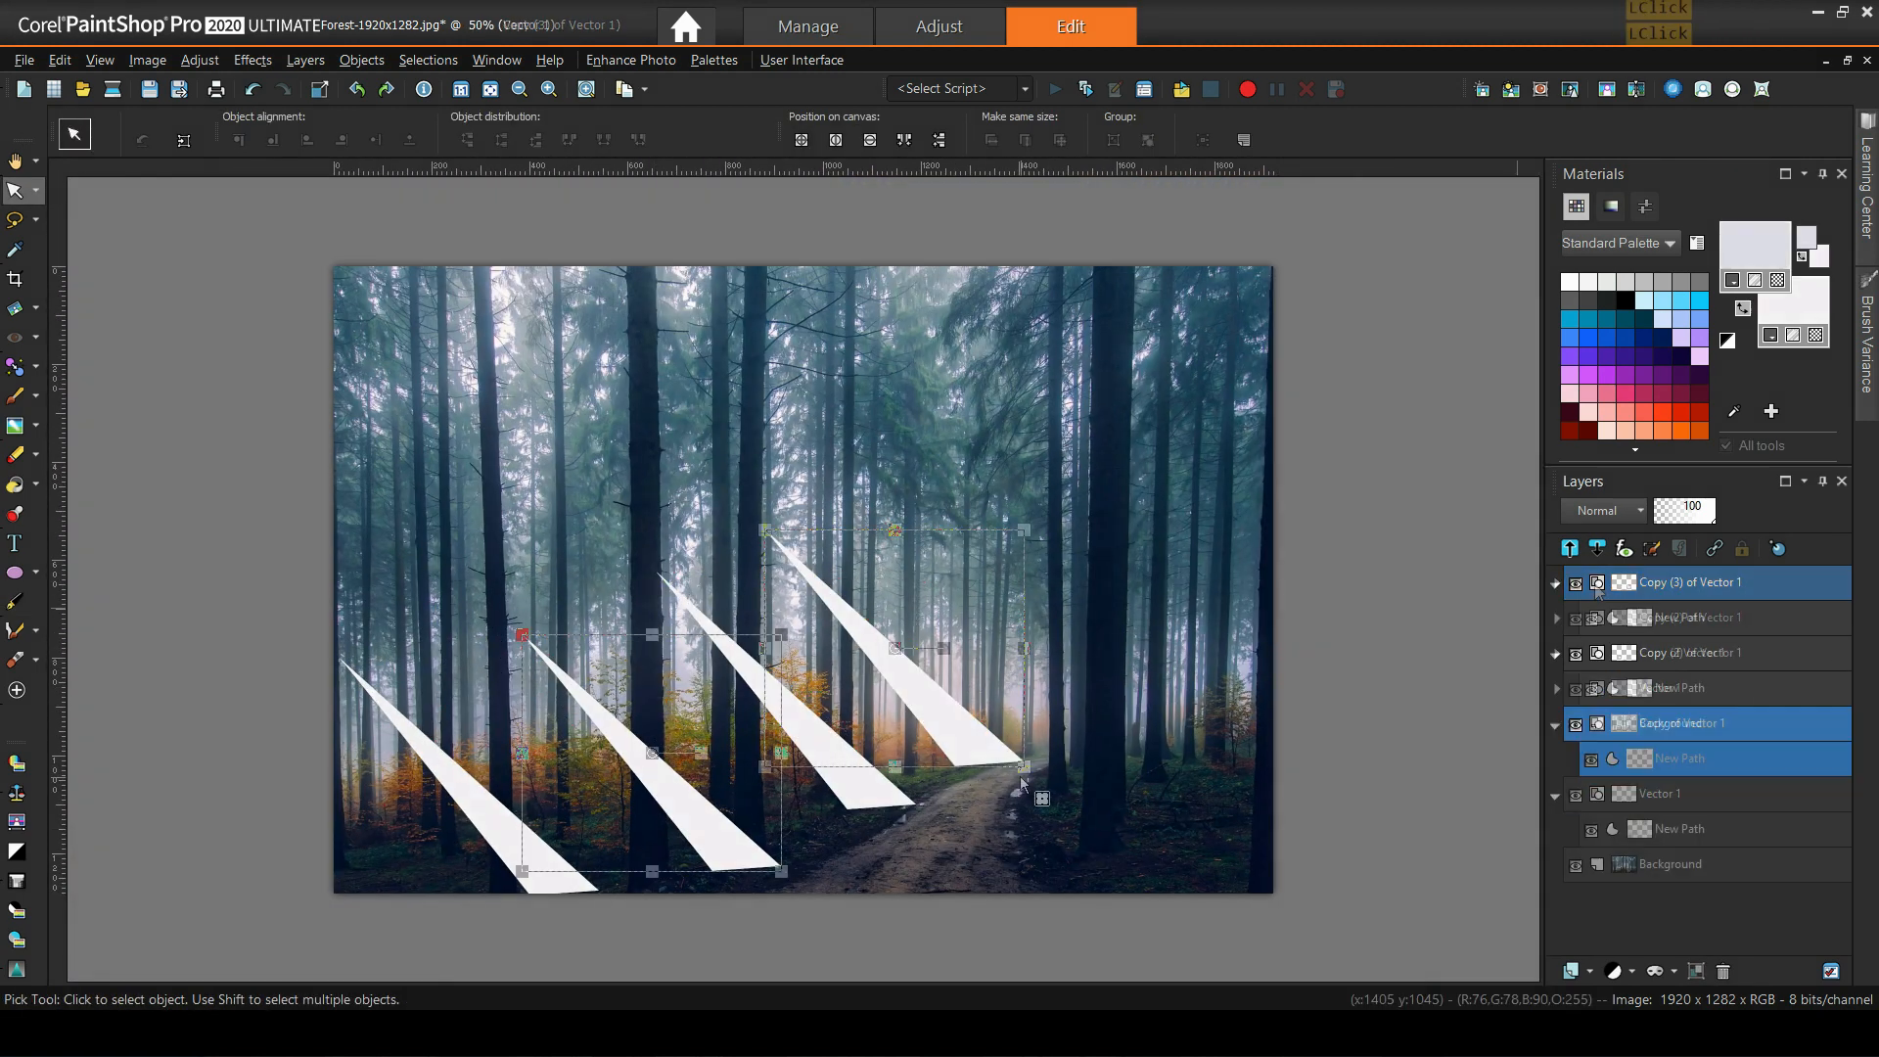
left_click(714, 868)
left_click(750, 888)
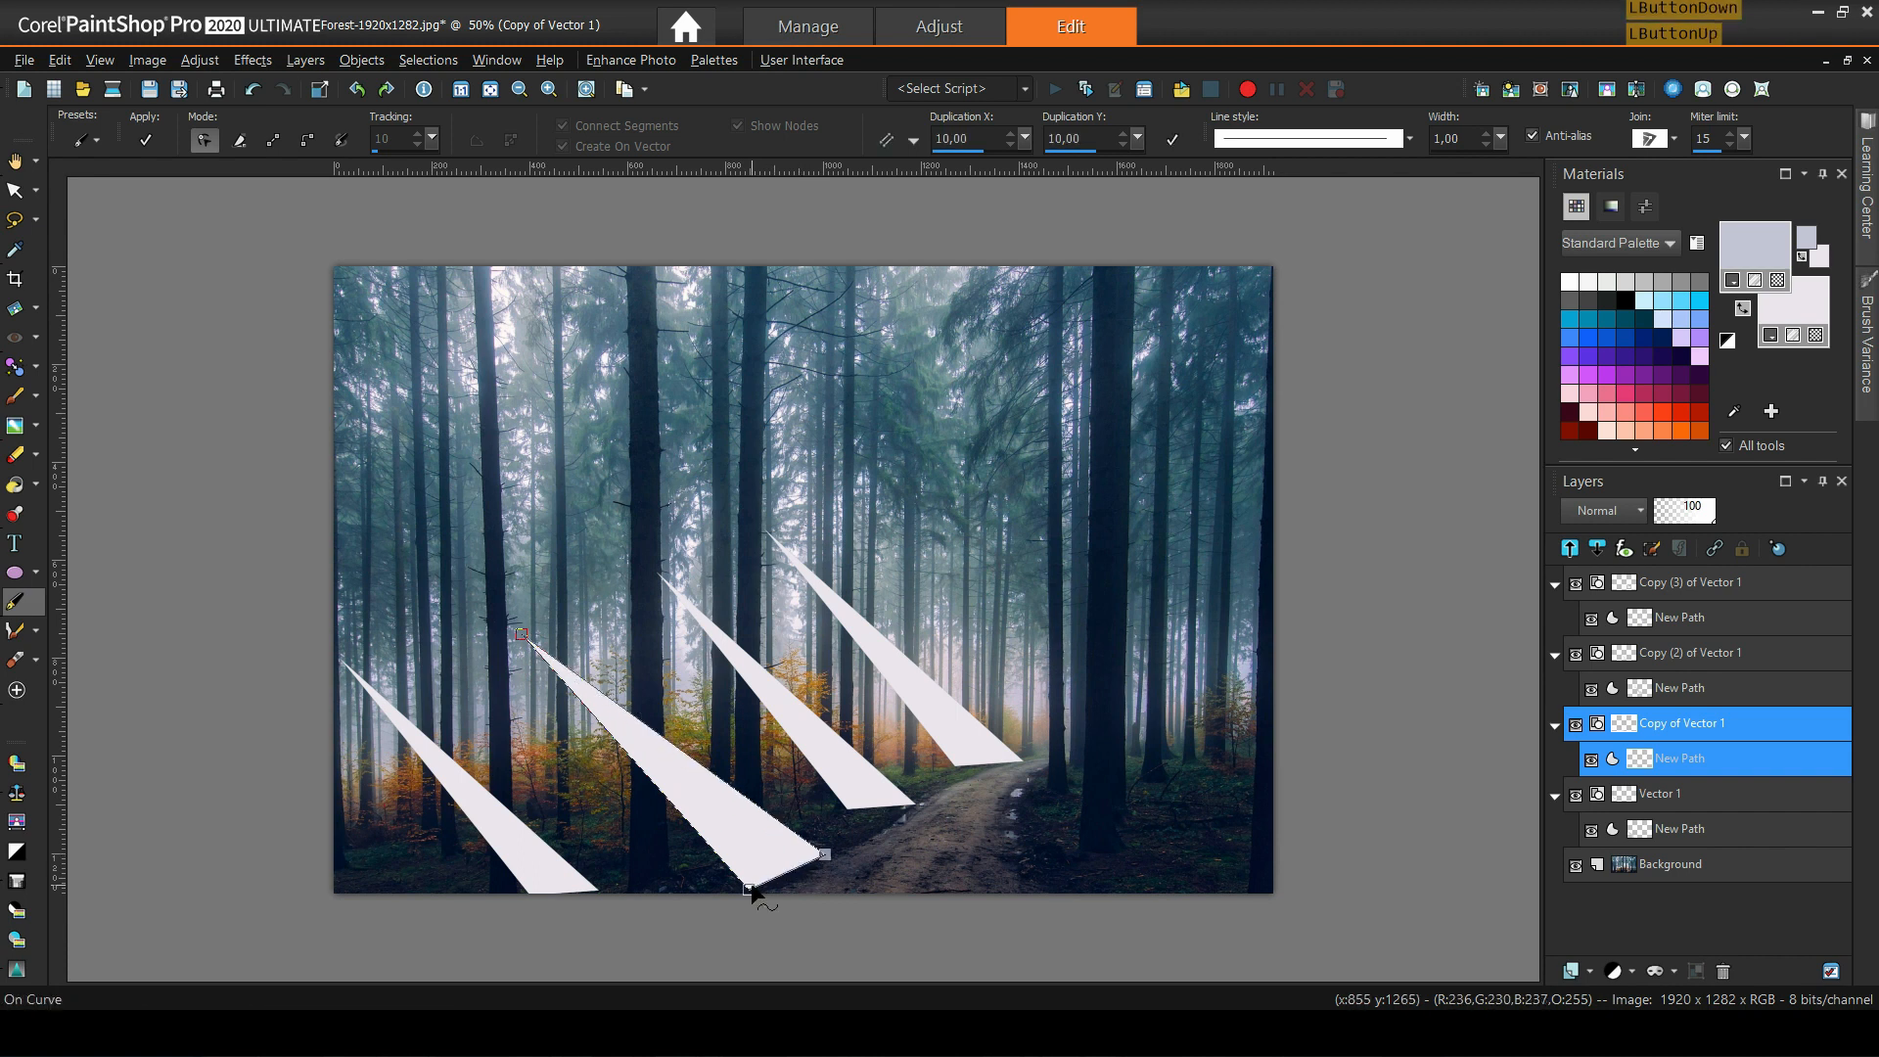
left_click_drag(750, 889, 768, 894)
Reshape the beam on Copy (2) of Vector 1 into a wide band reaching from the photo's upper-left edge down to the path.
left_click(1690, 652)
left_click_drag(847, 808, 861, 841)
left_click_drag(657, 574, 511, 416)
left_click_drag(861, 778, 770, 673)
key("ctrl+z")
left_click_drag(511, 416, 462, 356)
left_click(577, 476)
left_click_drag(578, 477, 438, 280)
left_click_drag(461, 356, 386, 263)
left_click_drag(916, 804, 927, 794)
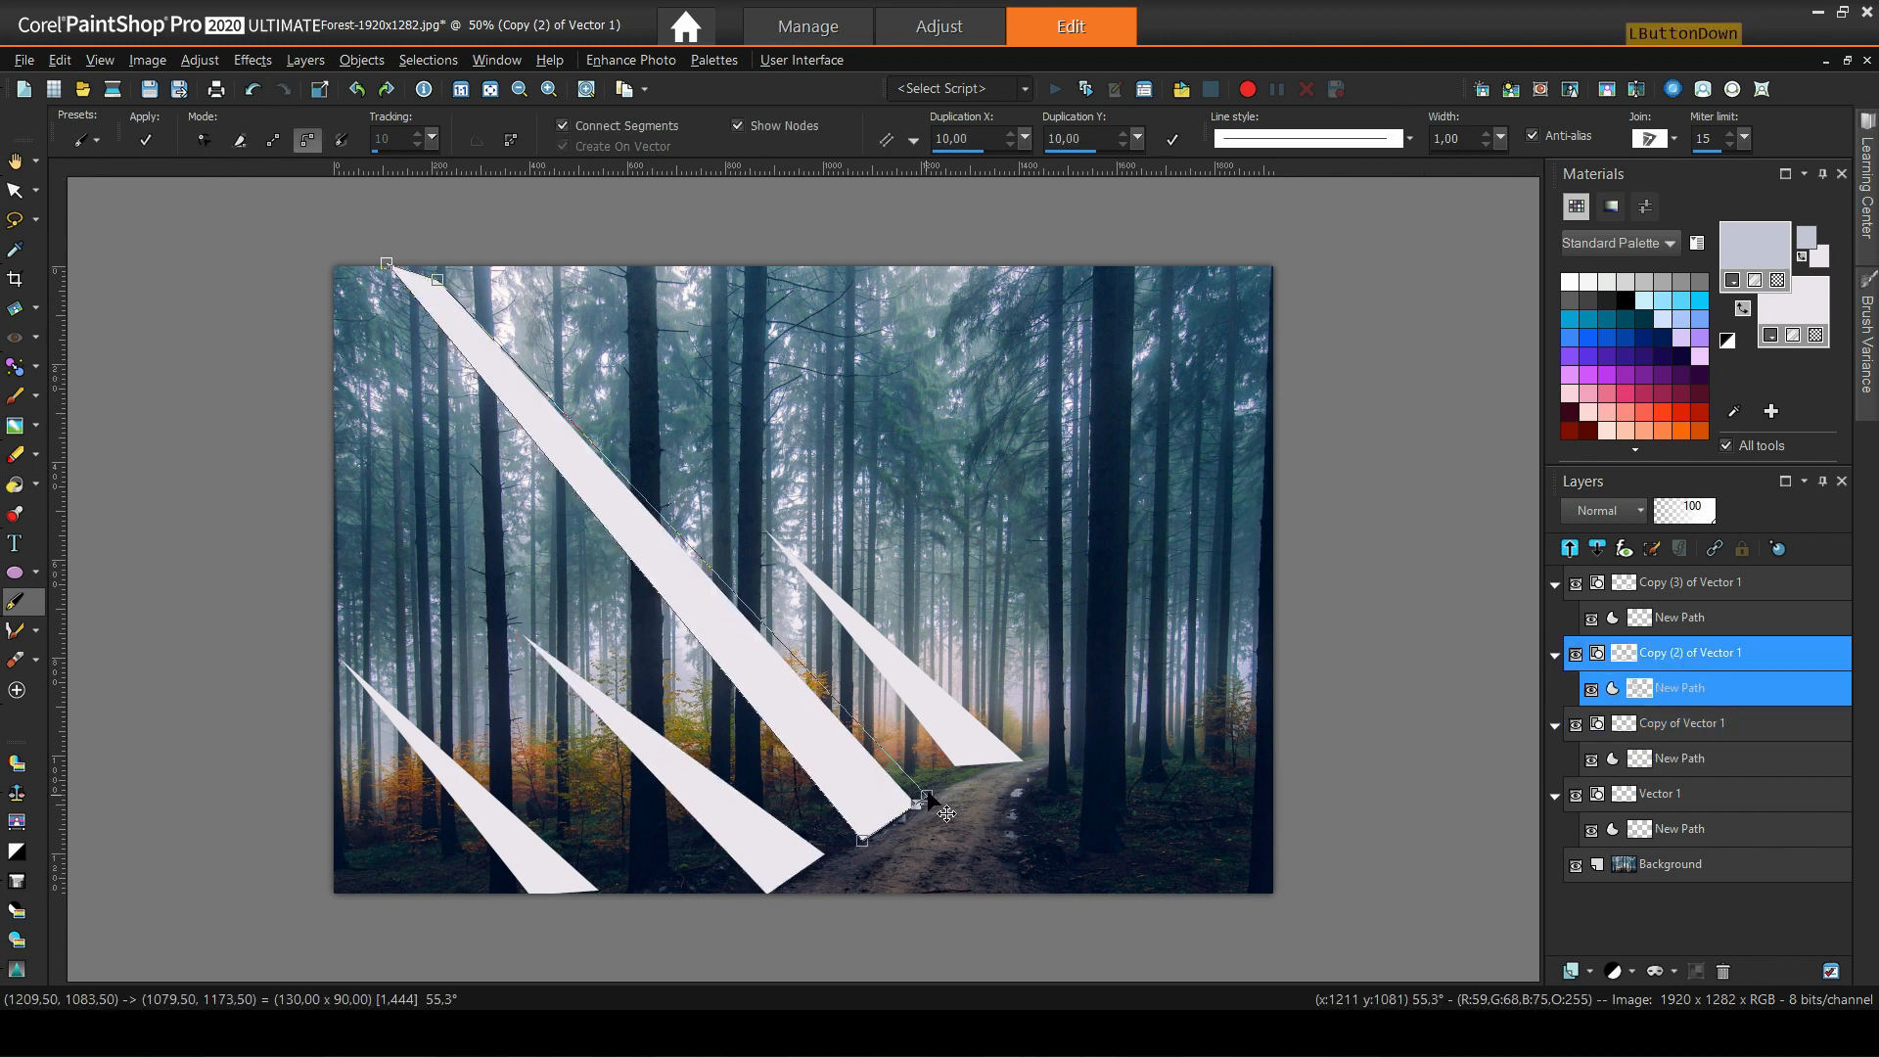
Extend the beam on Copy (3) of Vector 1 up to the photo's top edge and widen its lower end at the path.
left_click(1023, 759)
left_click_drag(1022, 759, 1036, 747)
left_click_drag(764, 529, 538, 267)
left_click_drag(1038, 740, 1058, 741)
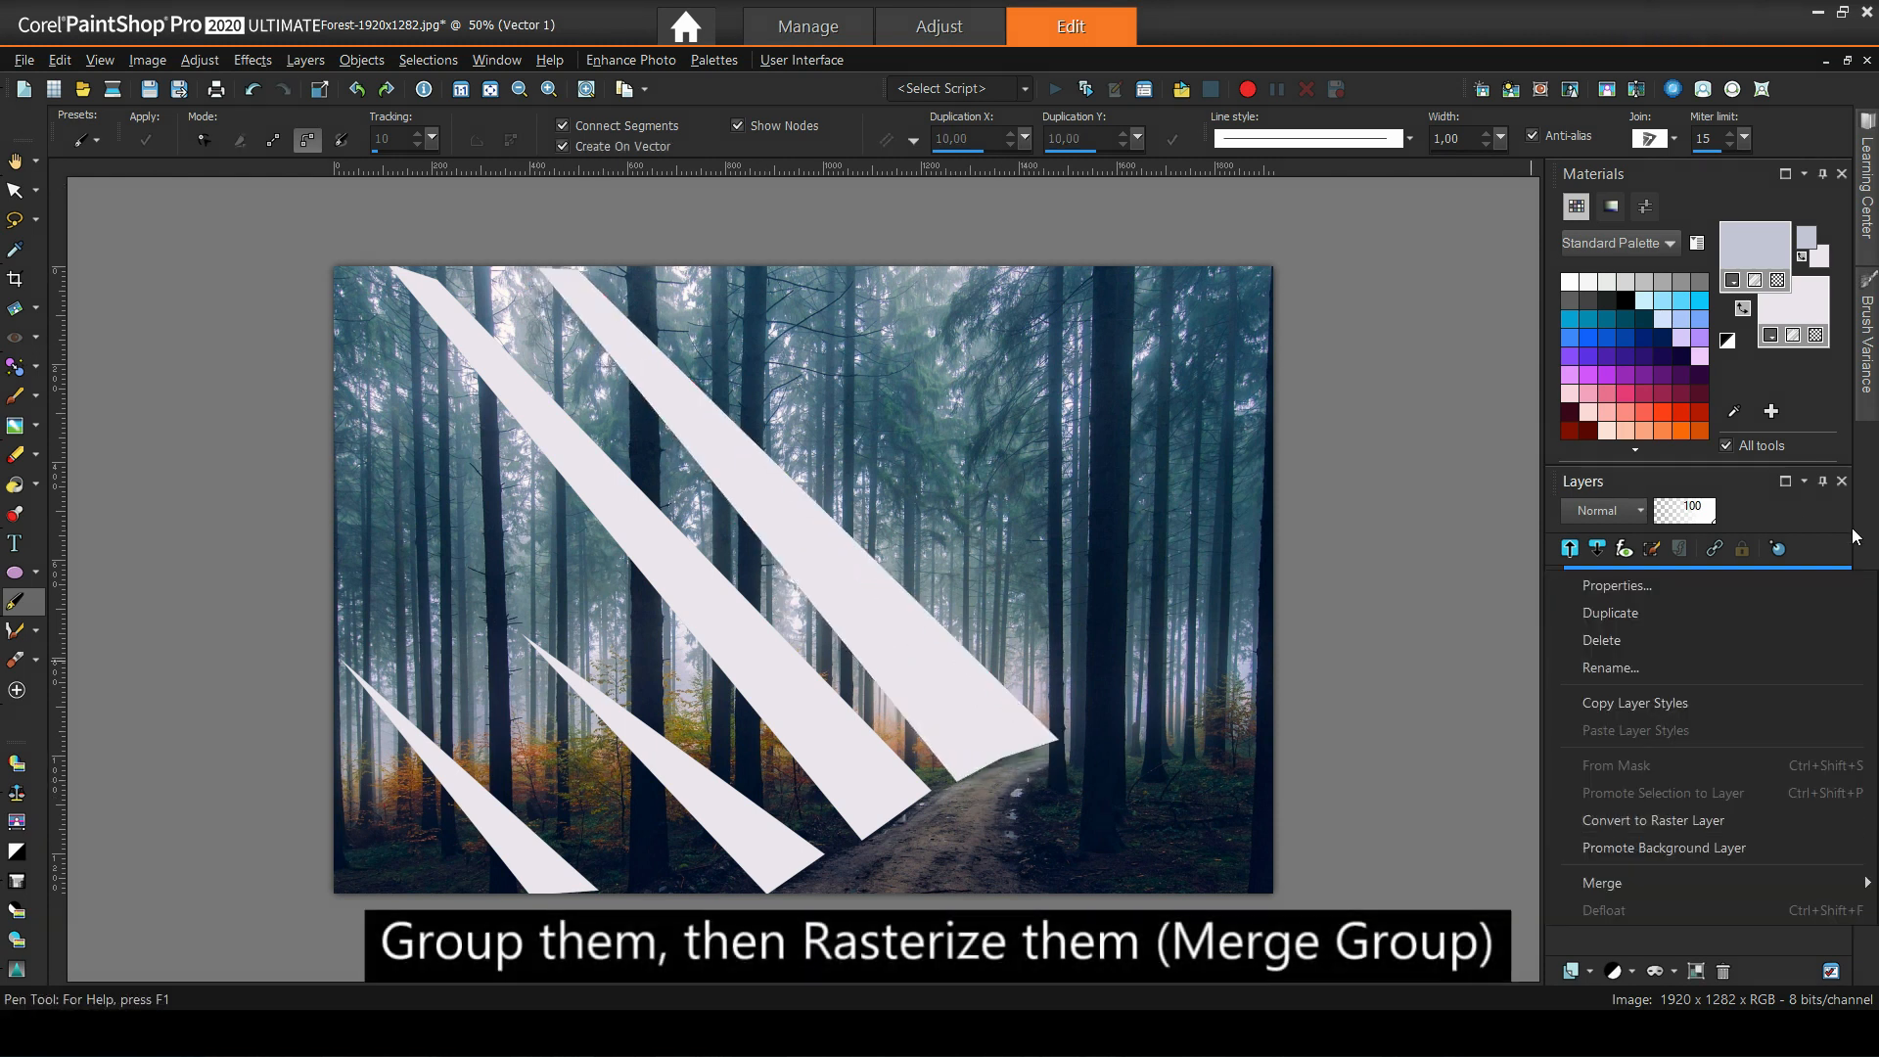
Group Vector 1 and its three copies into one layer group.
left_click(1756, 689)
left_click(1675, 798)
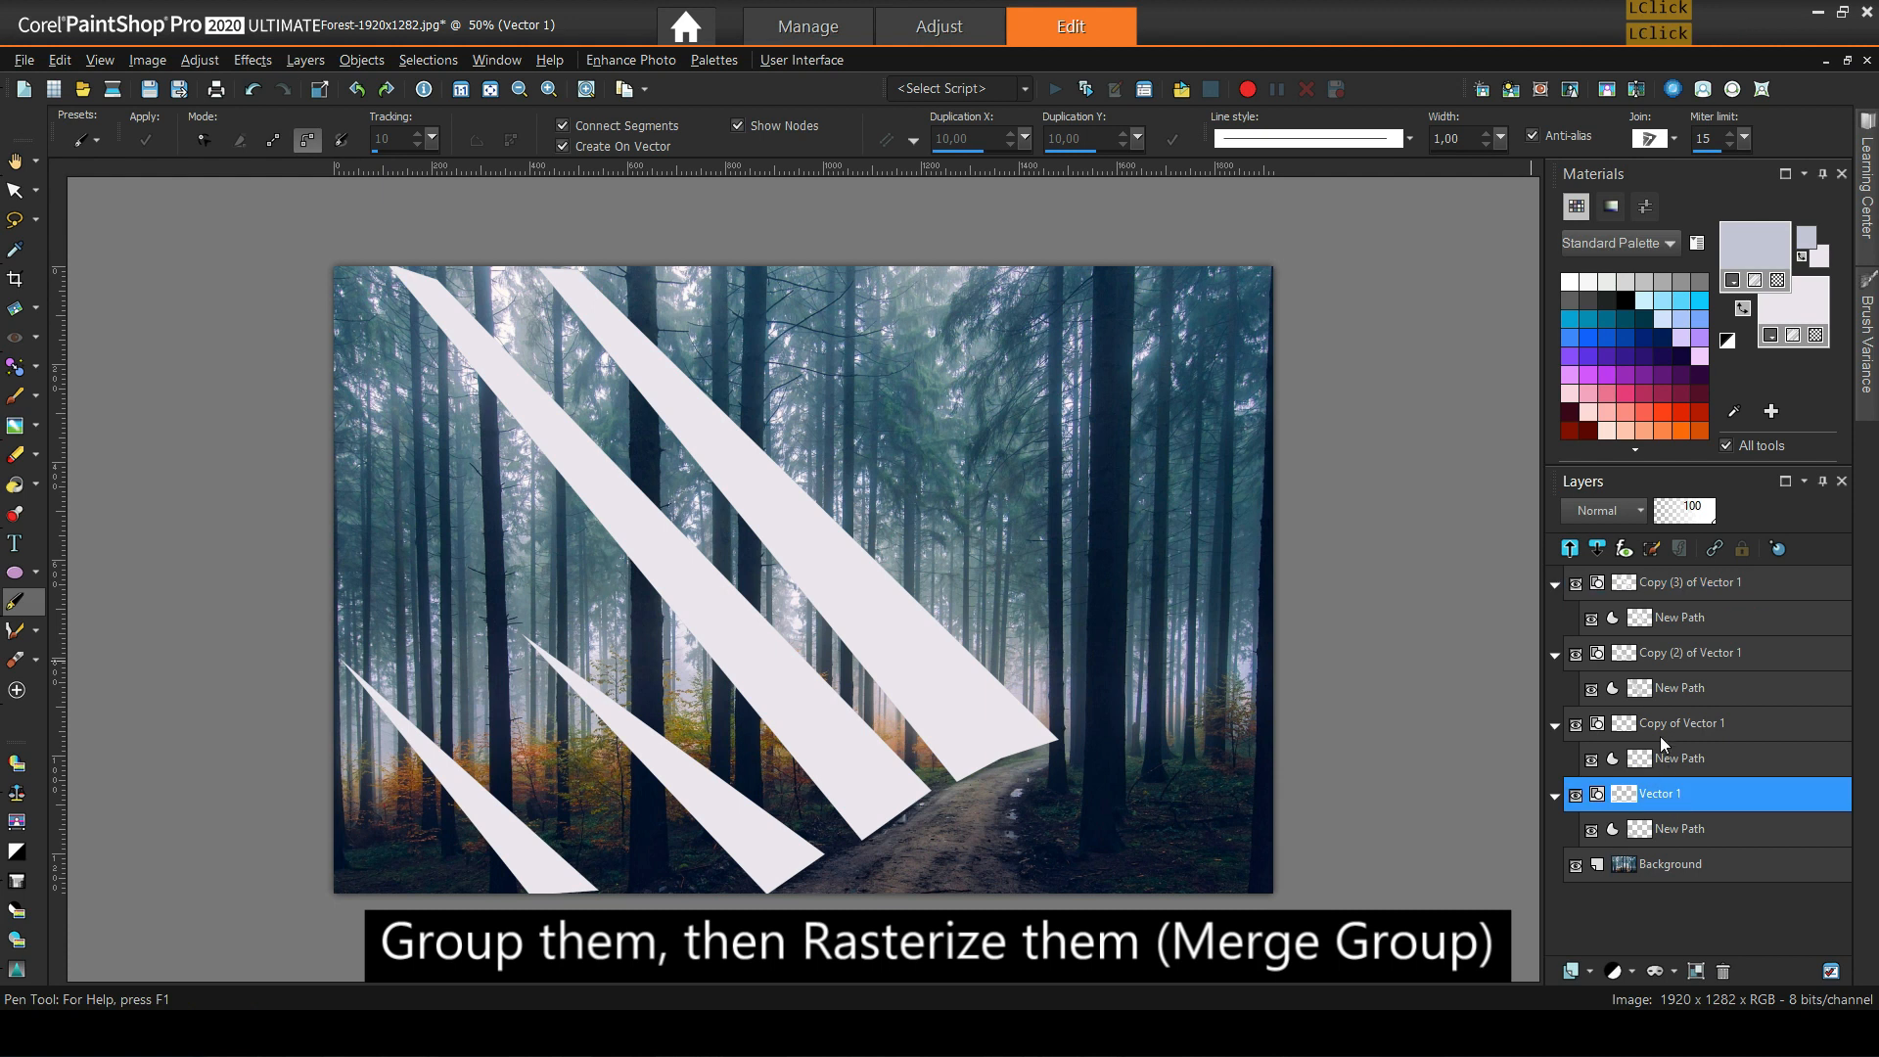
left_click(1663, 726, "ctrl")
left_click(1664, 654, "ctrl")
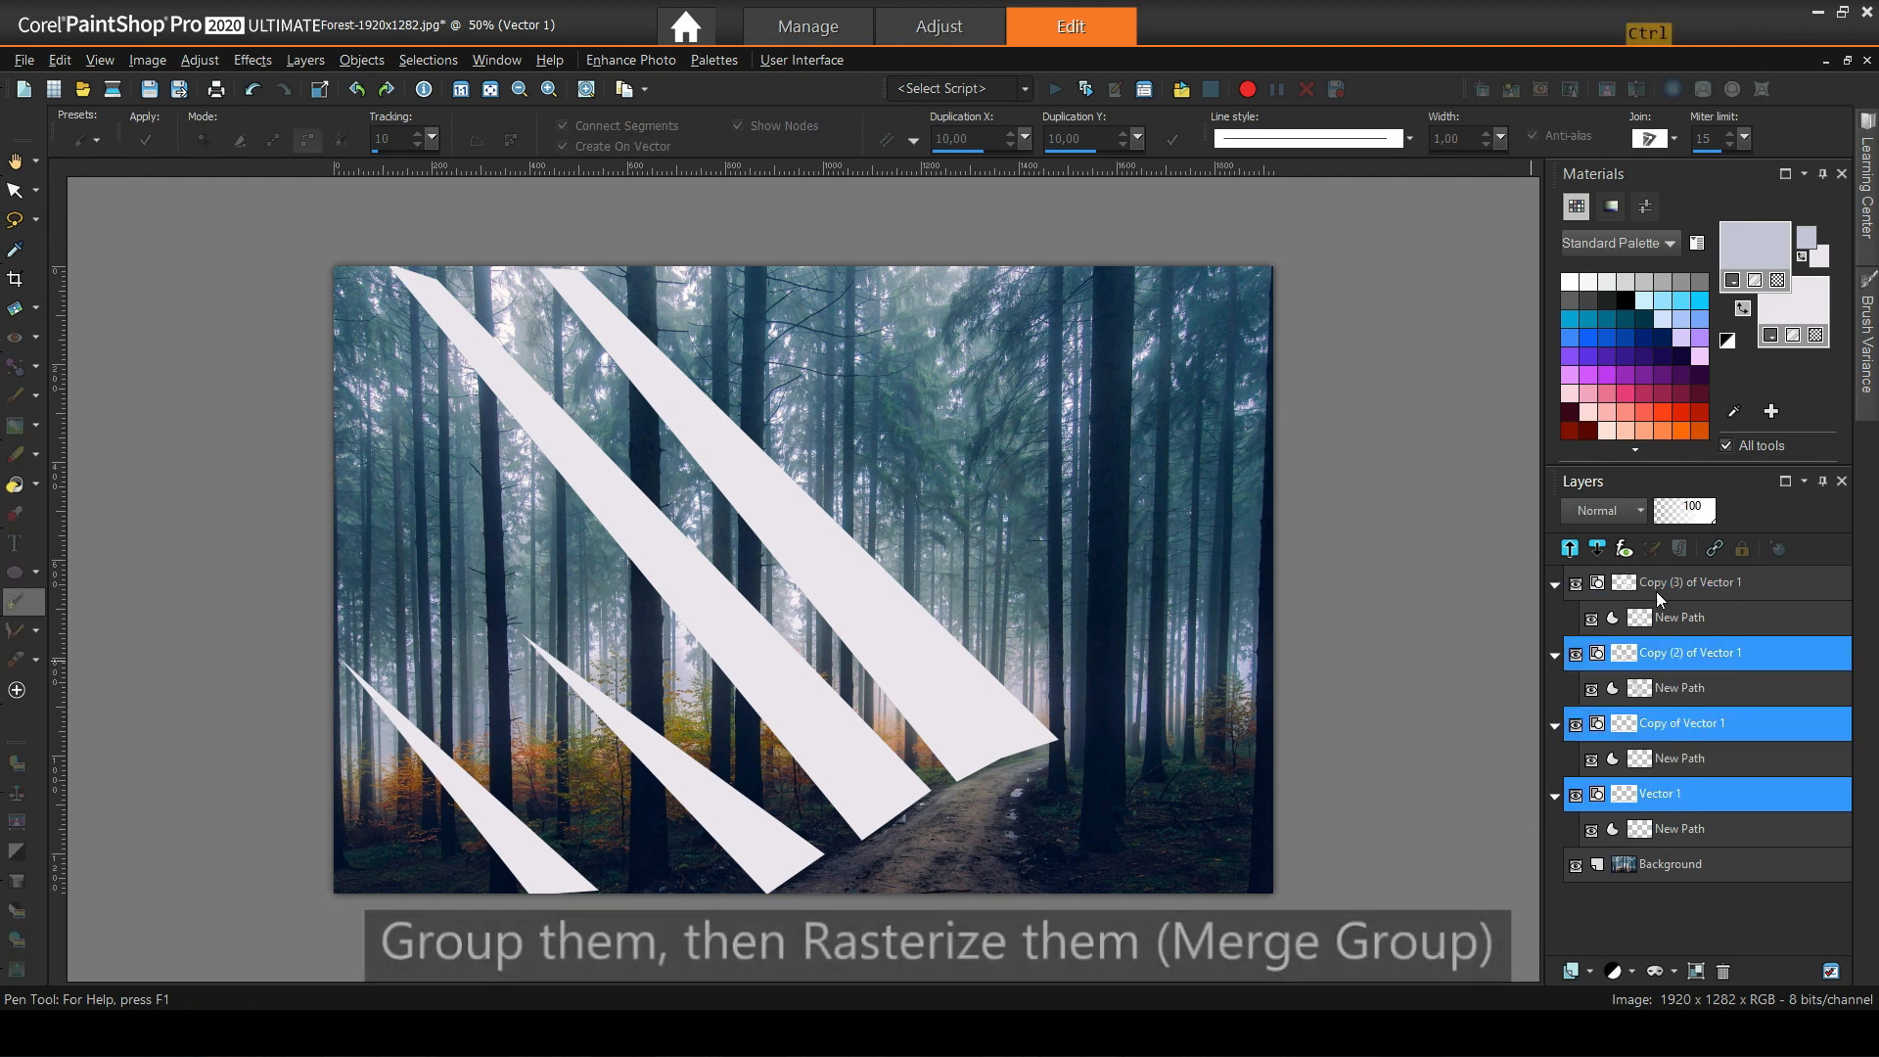
left_click(1658, 587, "ctrl")
left_click(1699, 975)
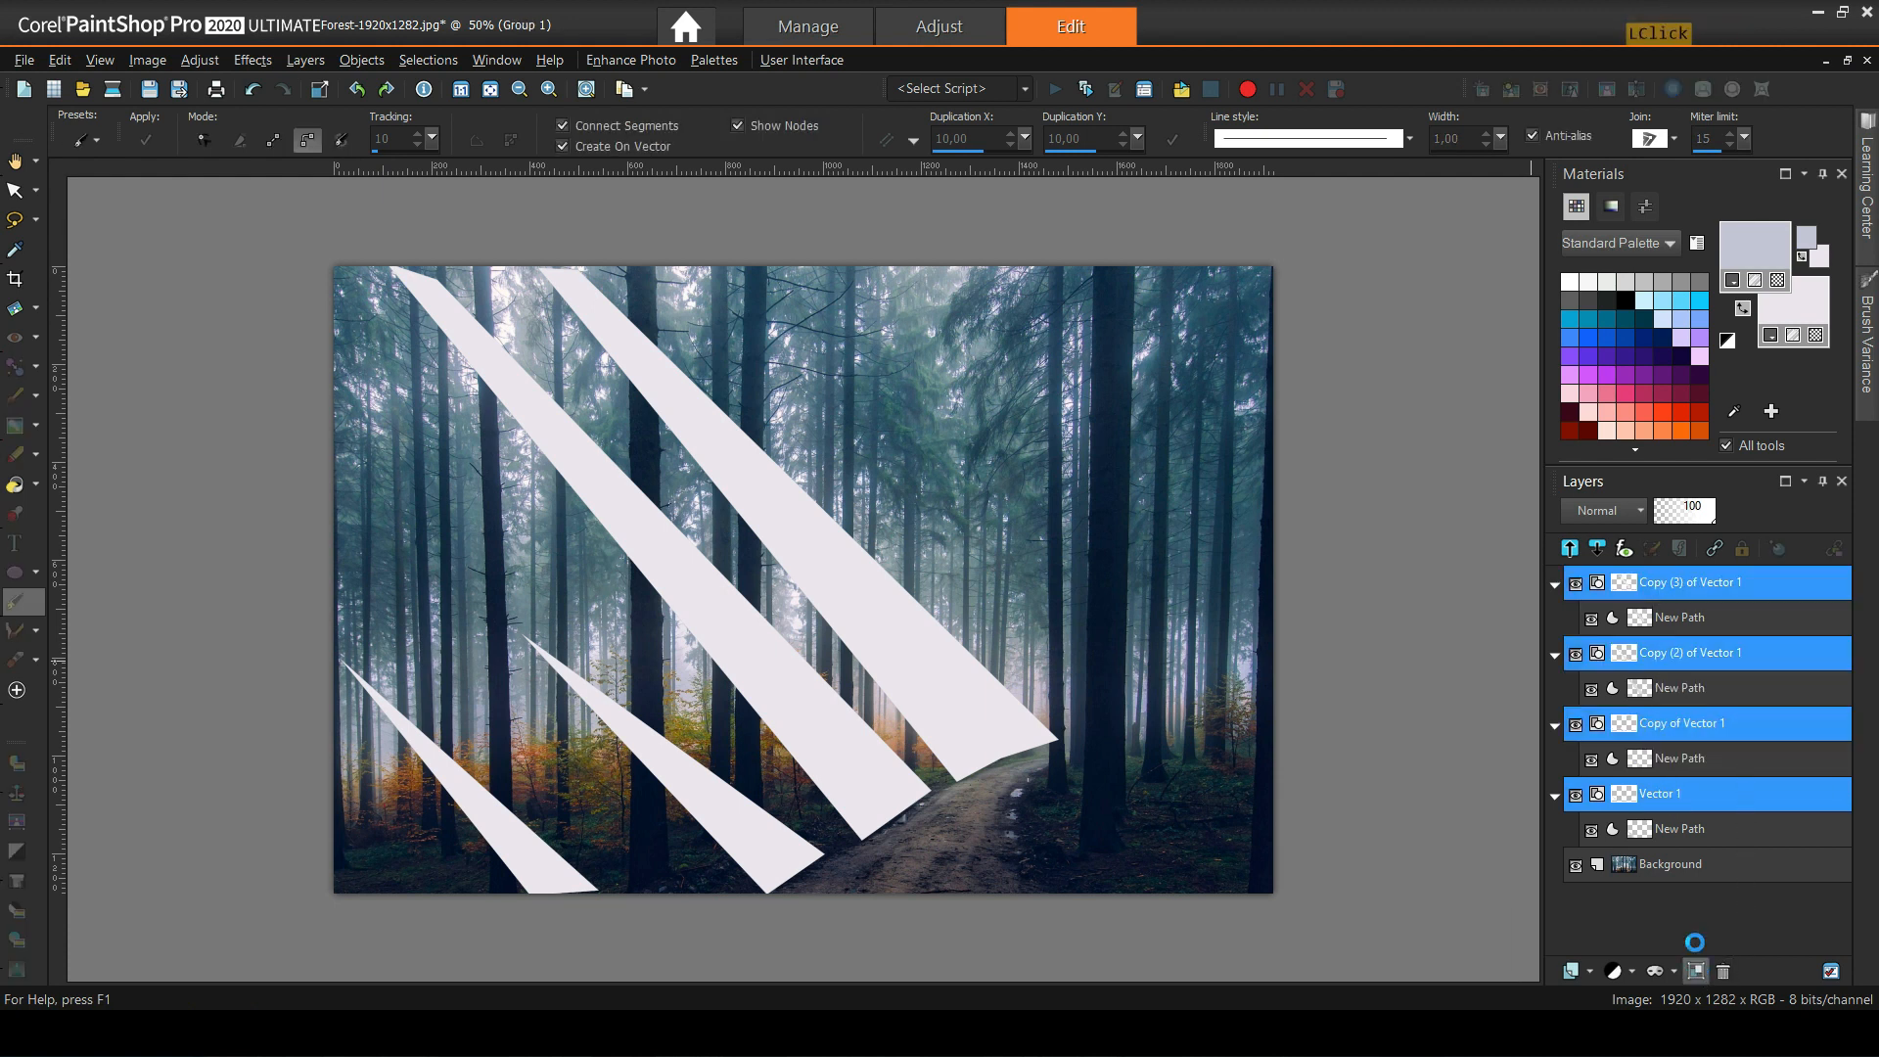
left_click(852, 911)
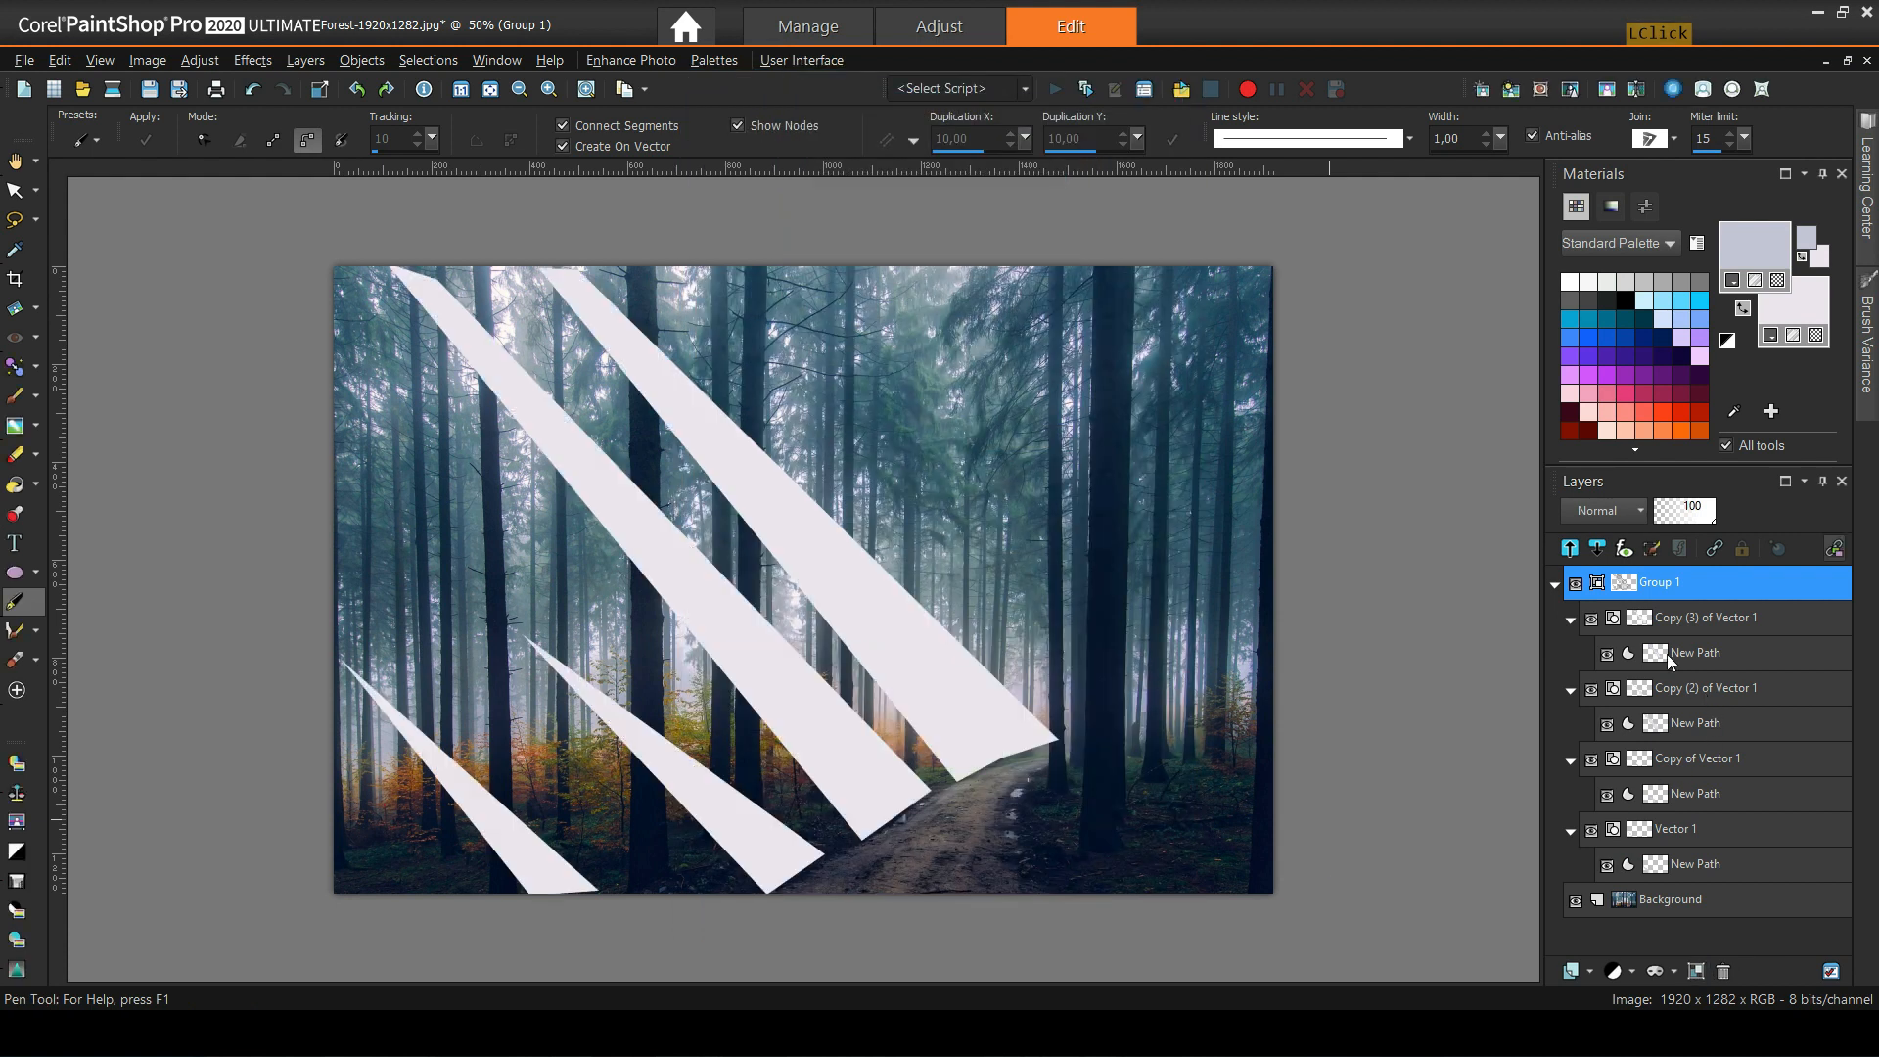
Rasterize the beam shapes by merging Group 1 into a single layer.
right_click(1653, 583)
mouse_move(1692, 704)
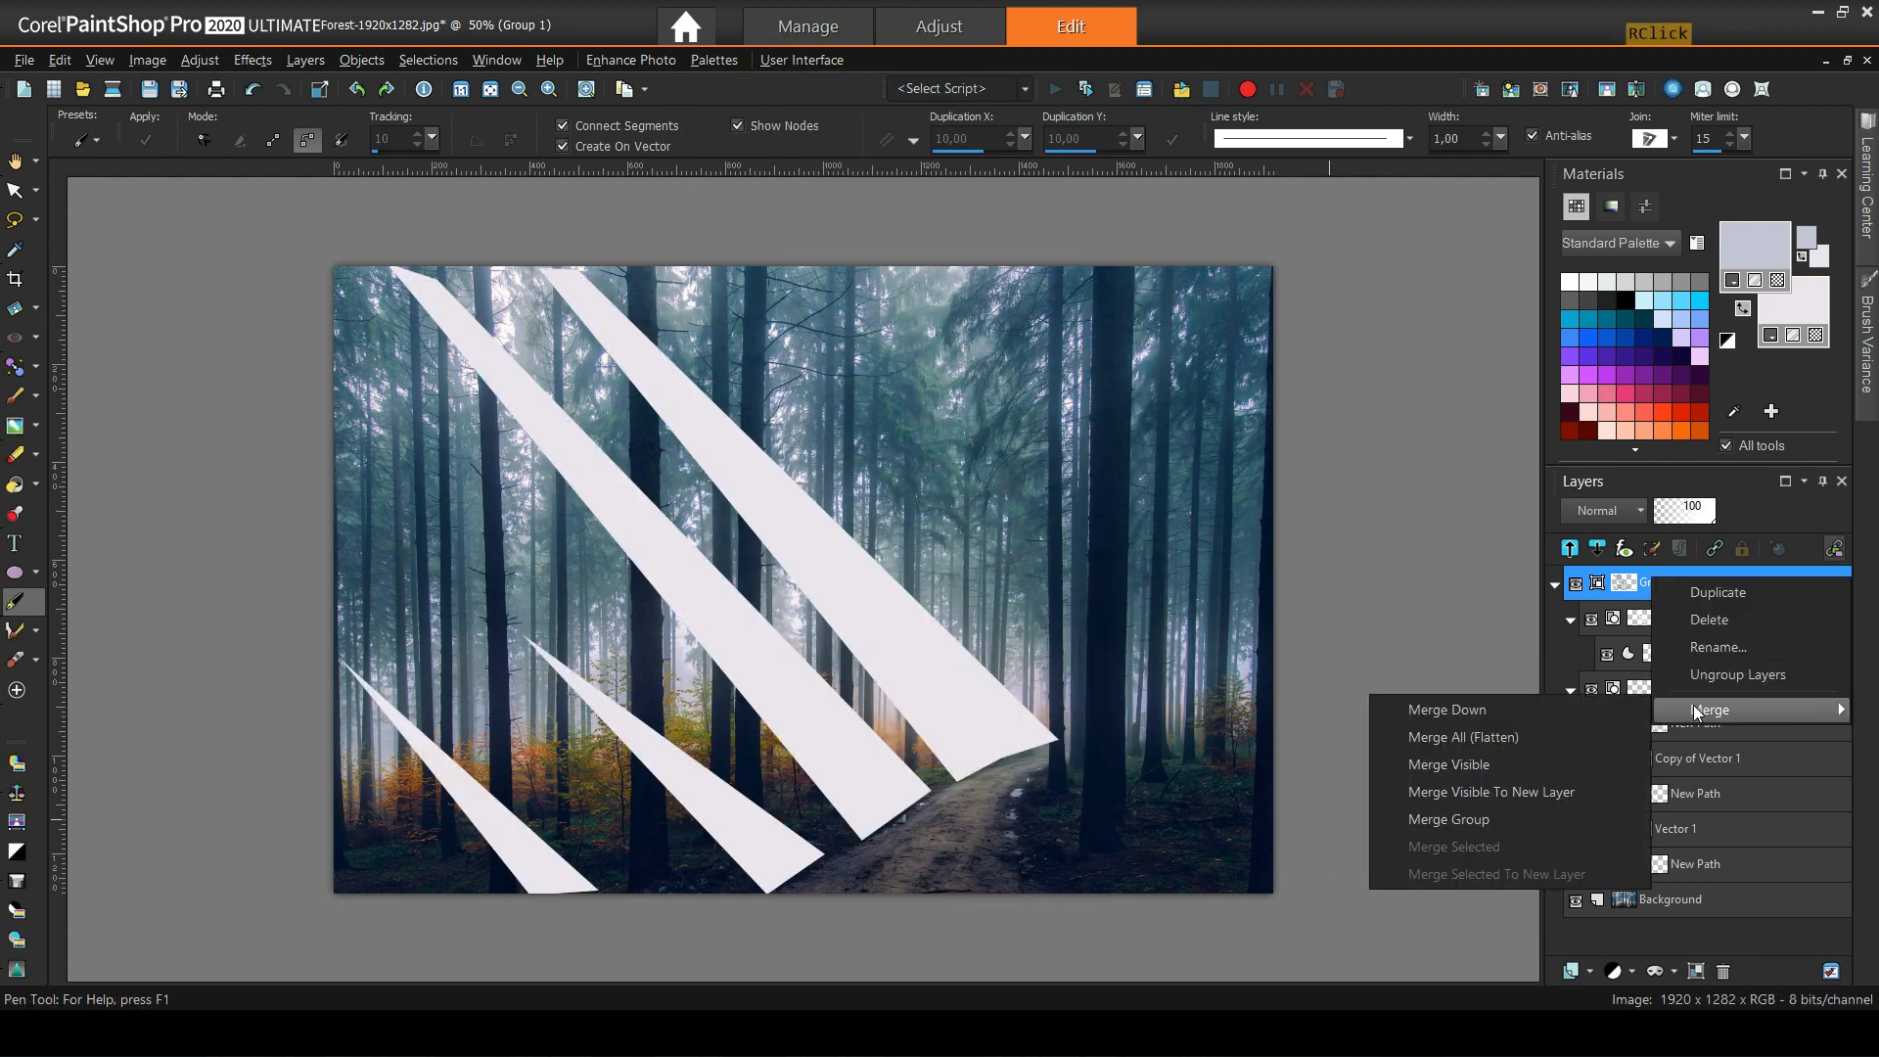
left_click(1458, 818)
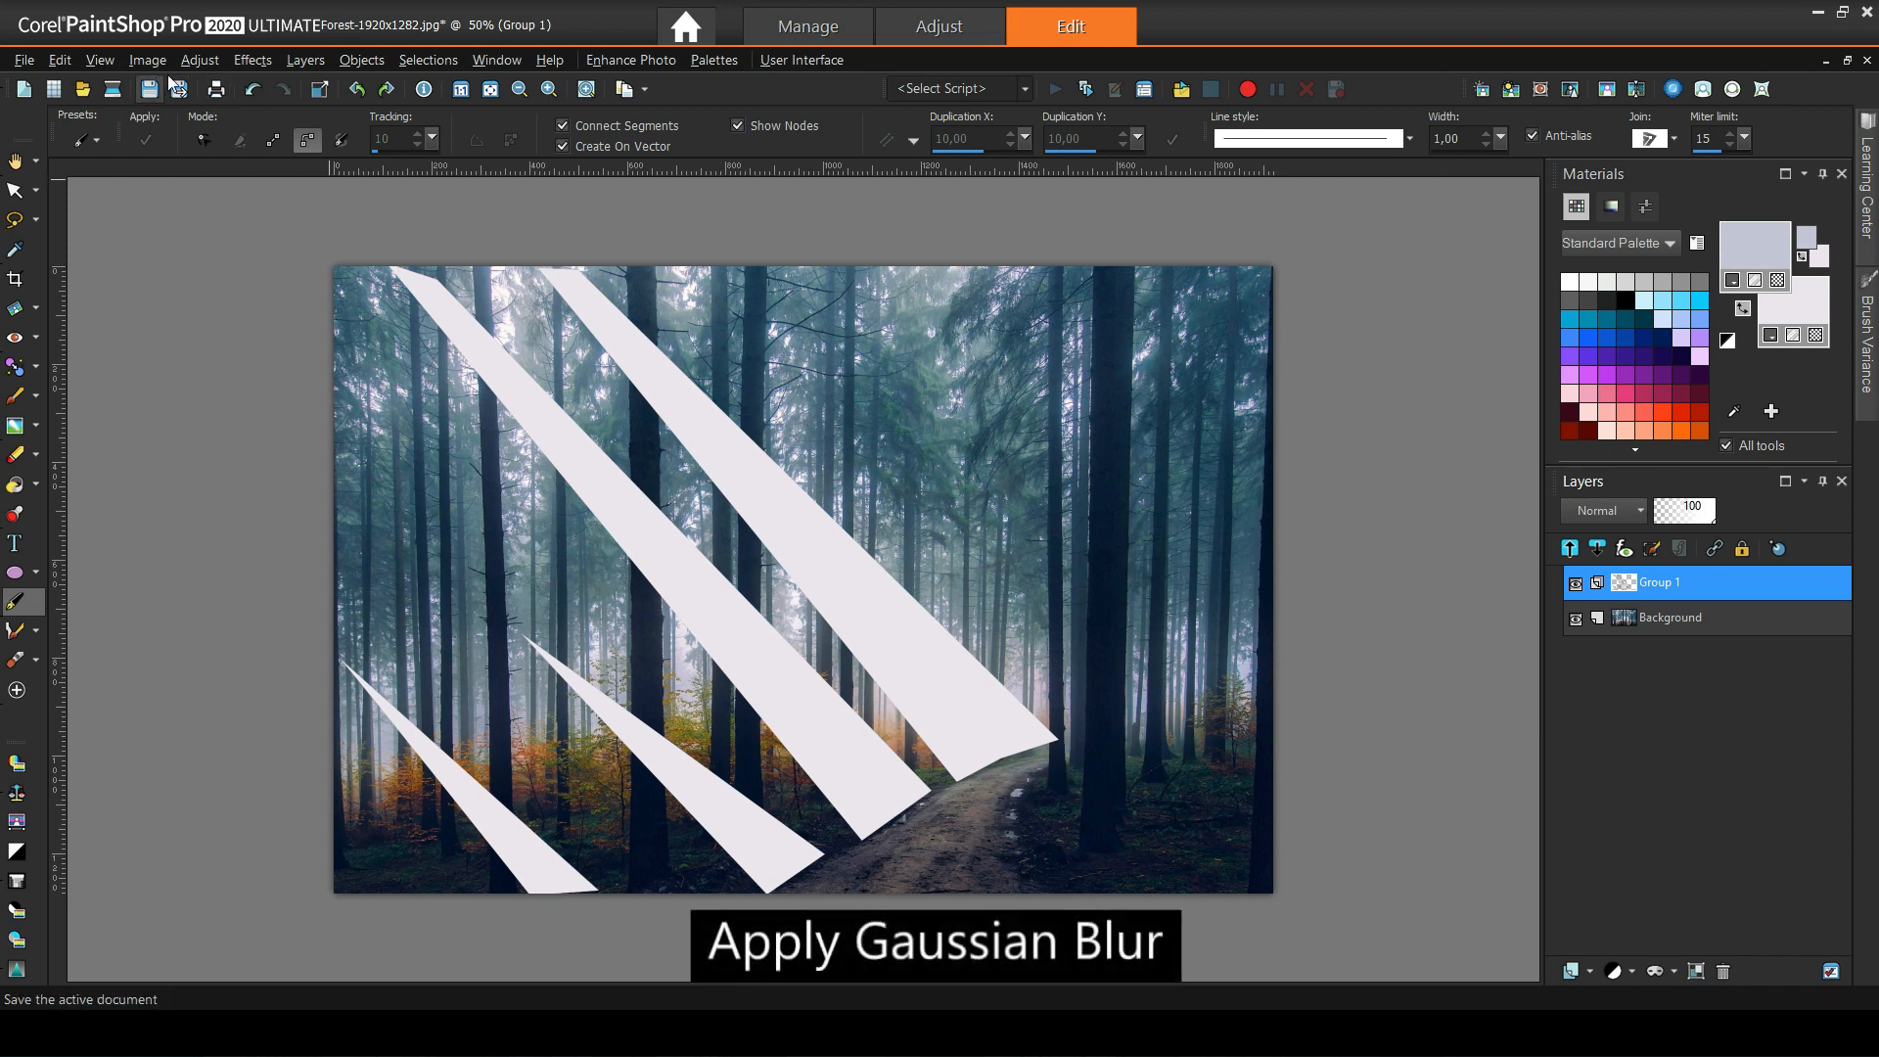
Apply a Gaussian Blur with a radius of 68 to the merged beam layer Group 1.
left_click(204, 60)
mouse_move(256, 313)
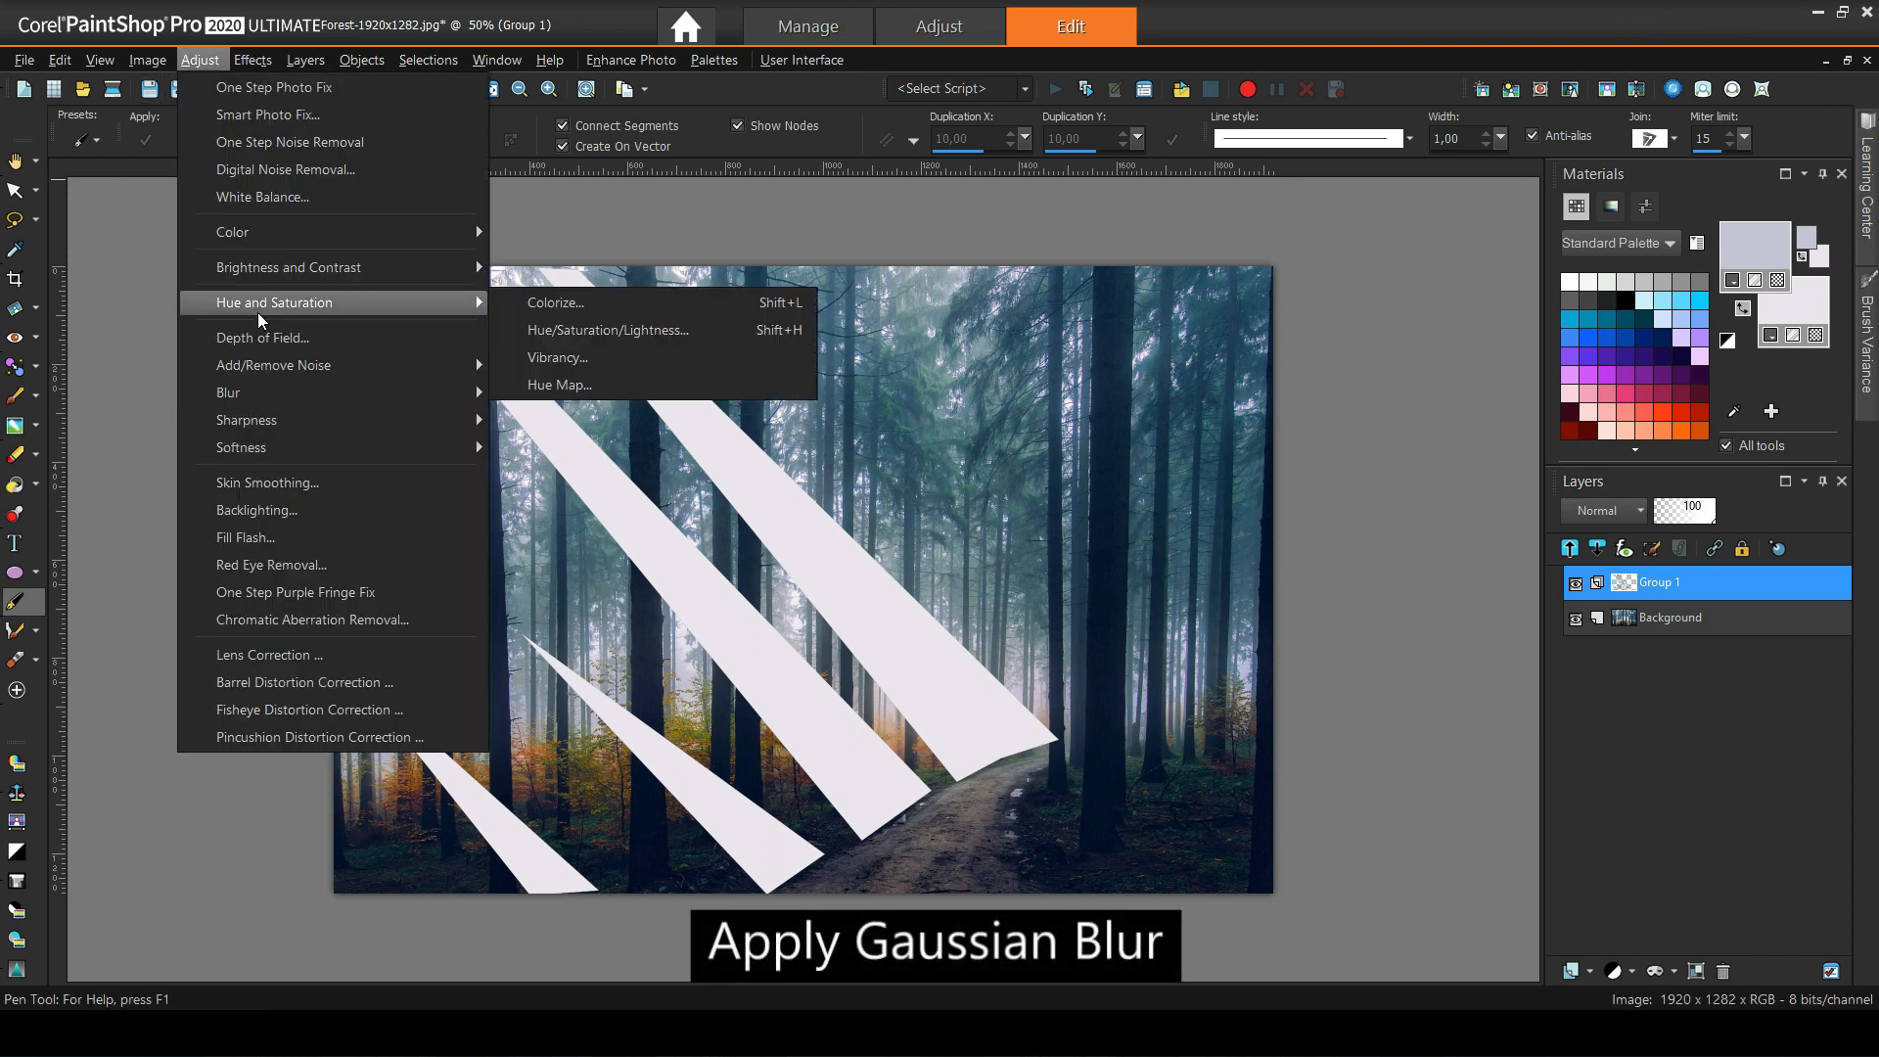
mouse_move(278, 401)
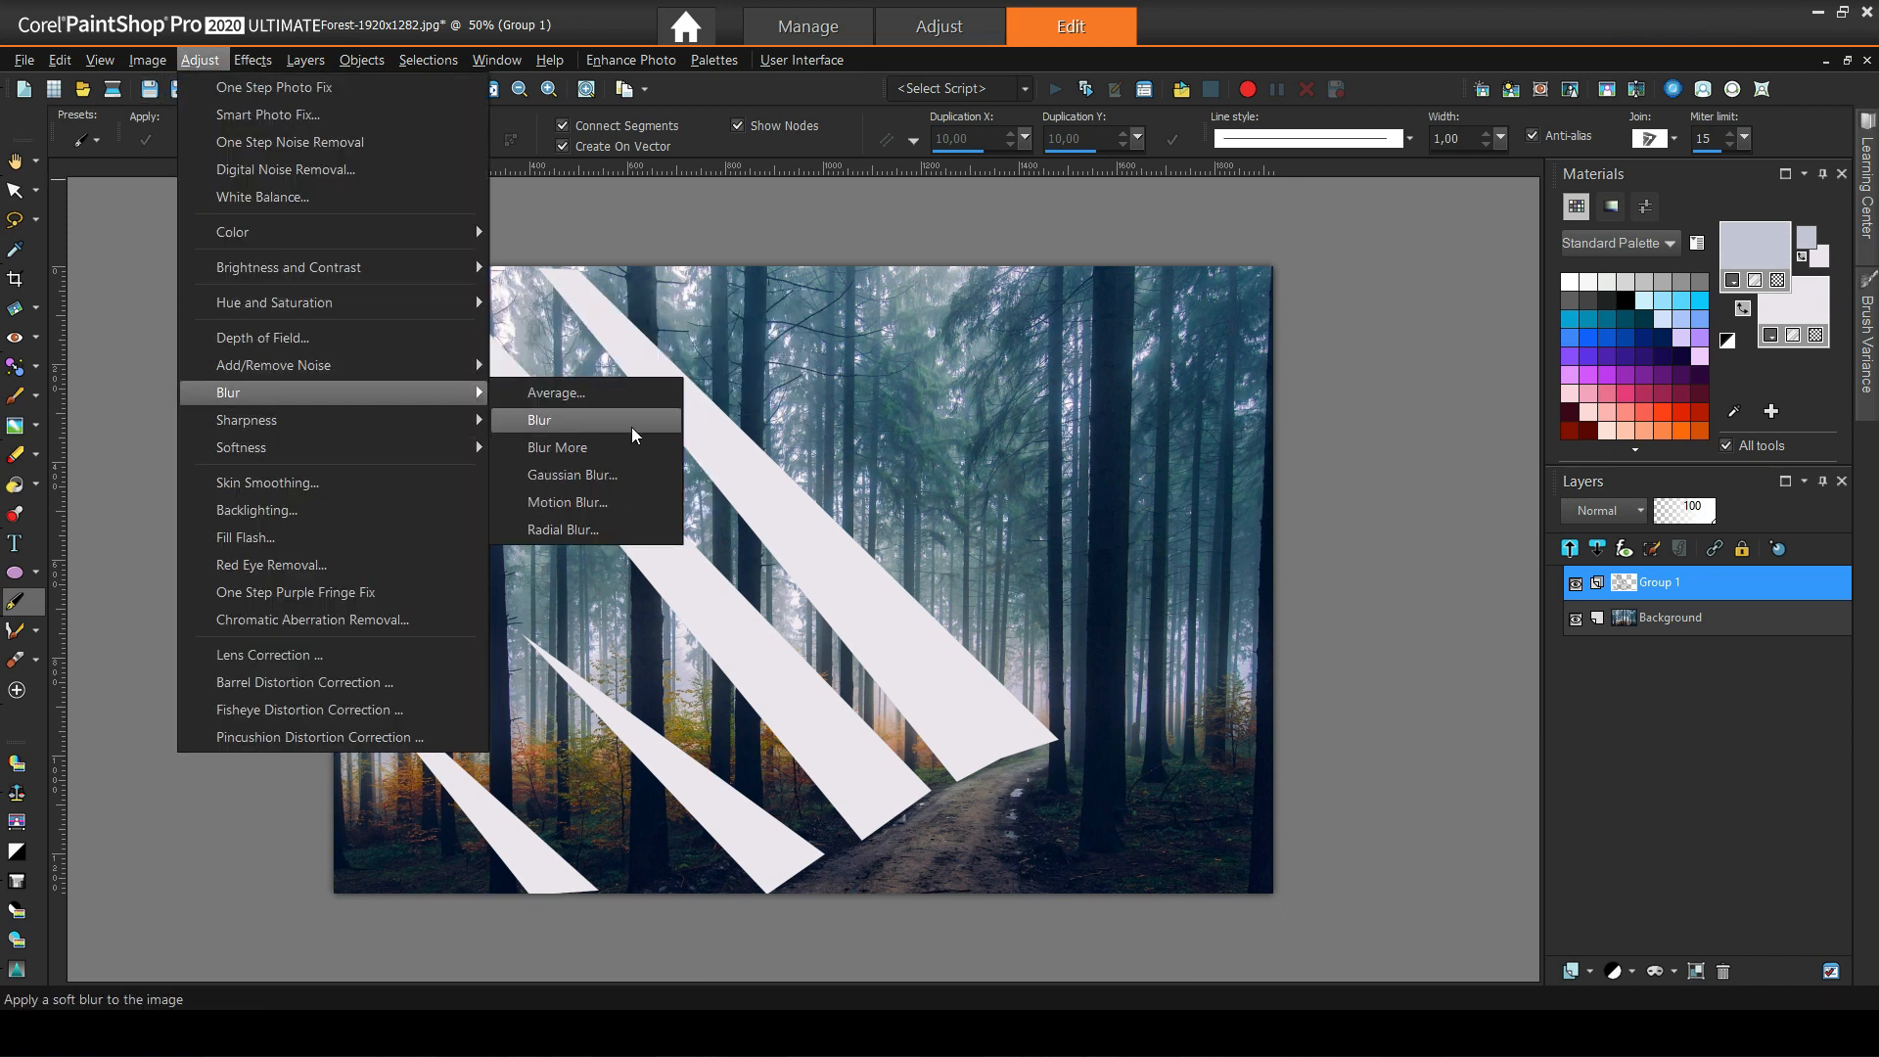
left_click(612, 476)
left_click_drag(1611, 616, 1605, 639)
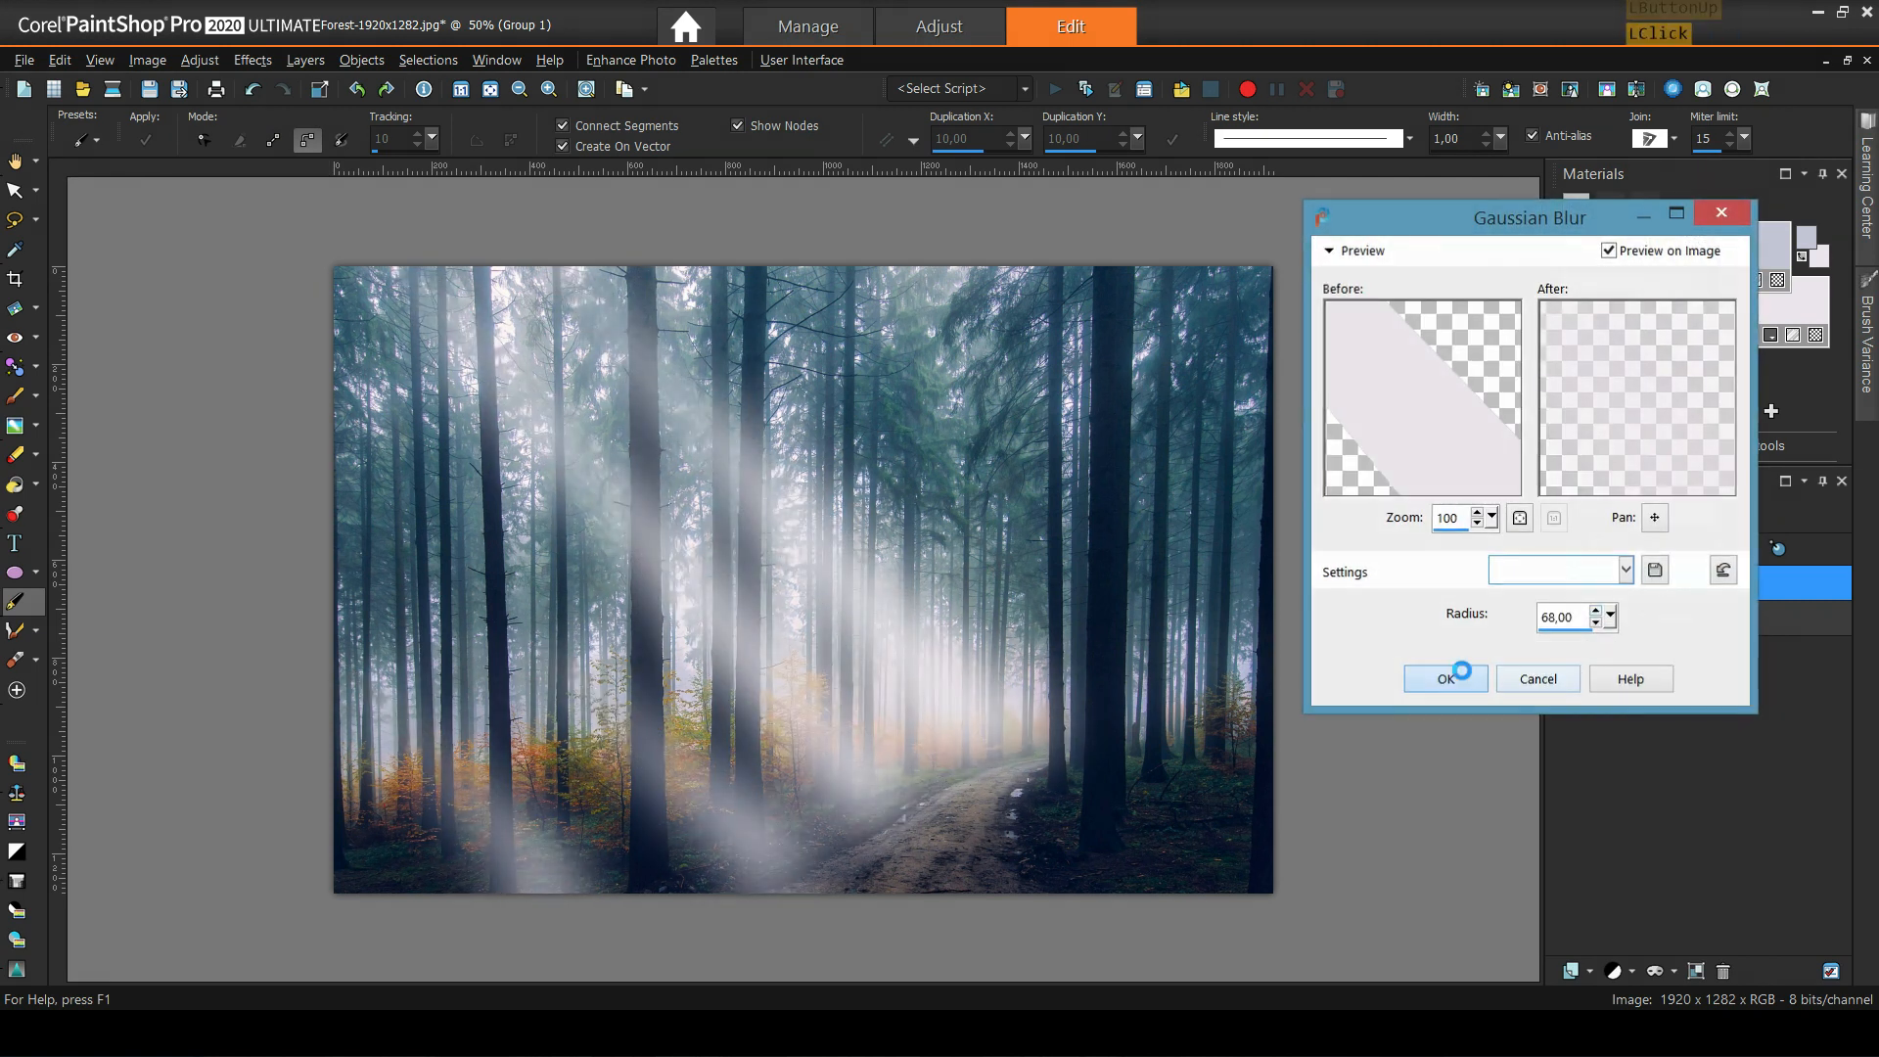
left_click(1446, 678)
Set the blurred beam layer's blend mode to Screen and adjust its opacity.
left_click(1632, 514)
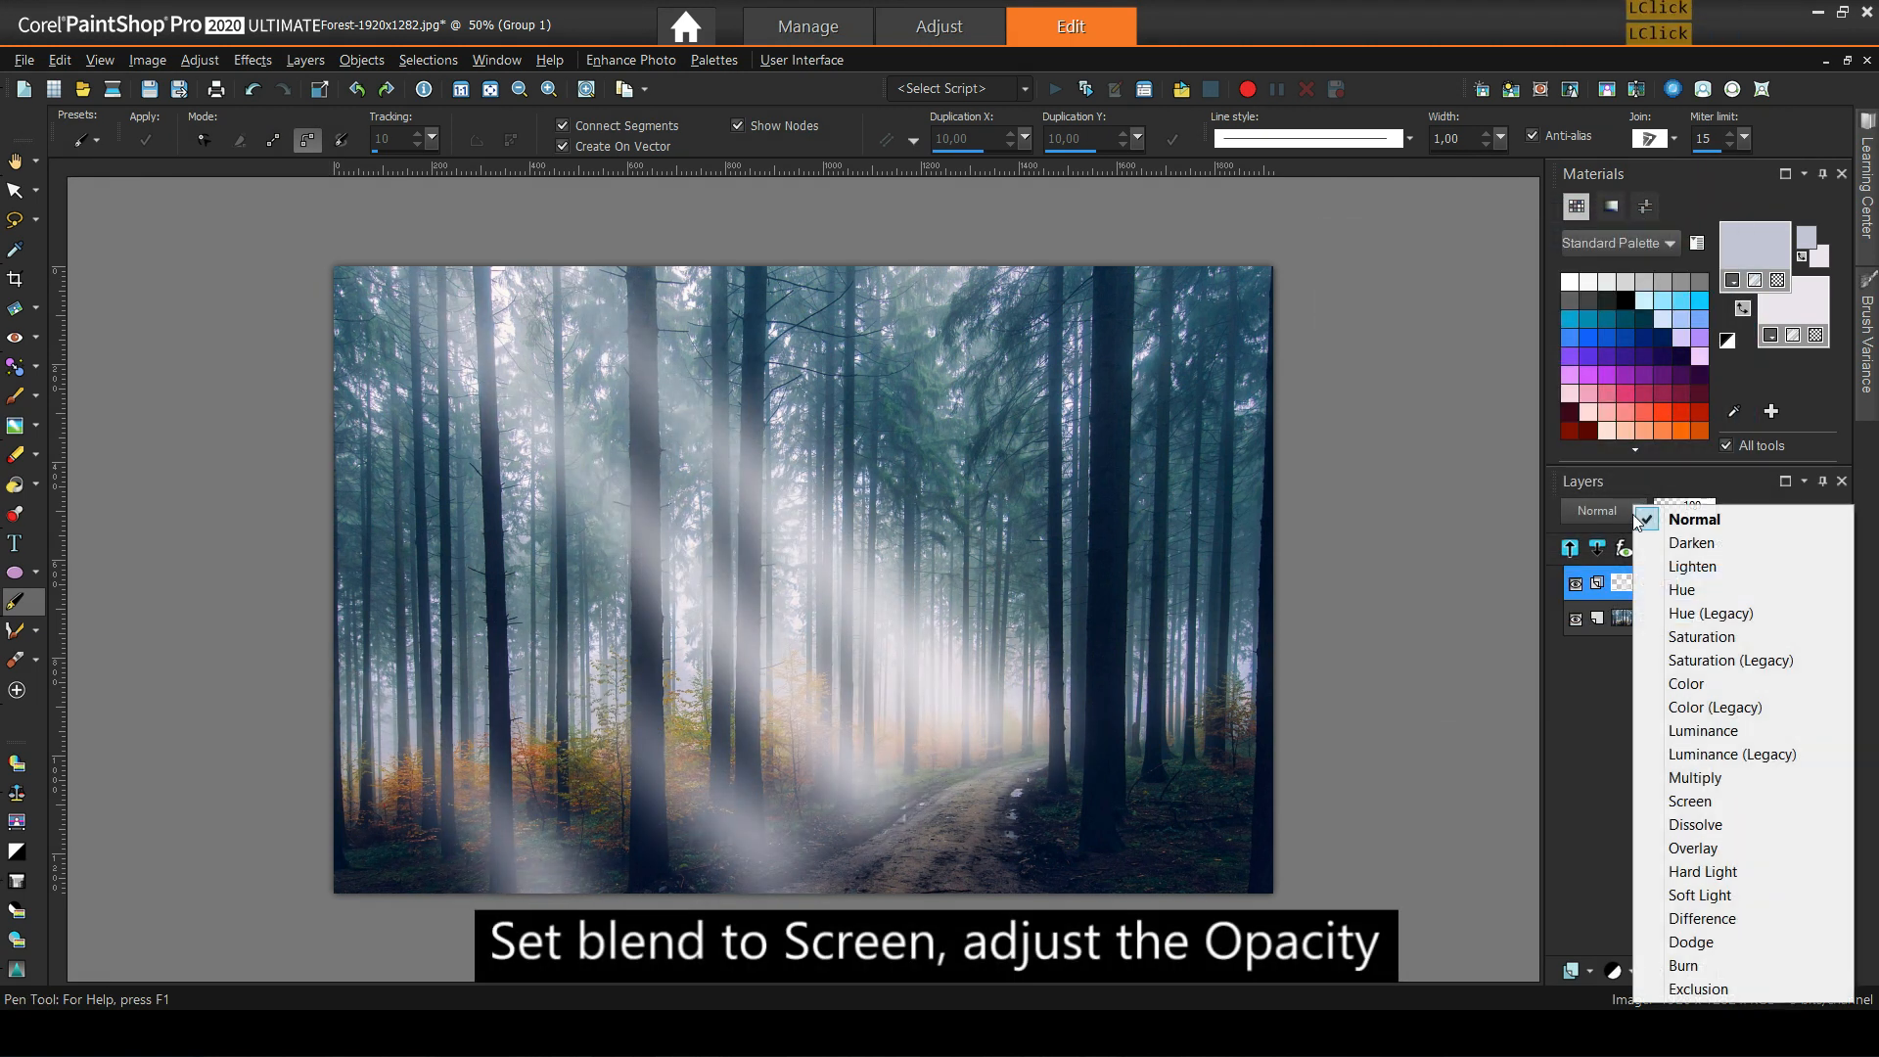
left_click(1698, 801)
left_click_drag(1701, 525, 1694, 515)
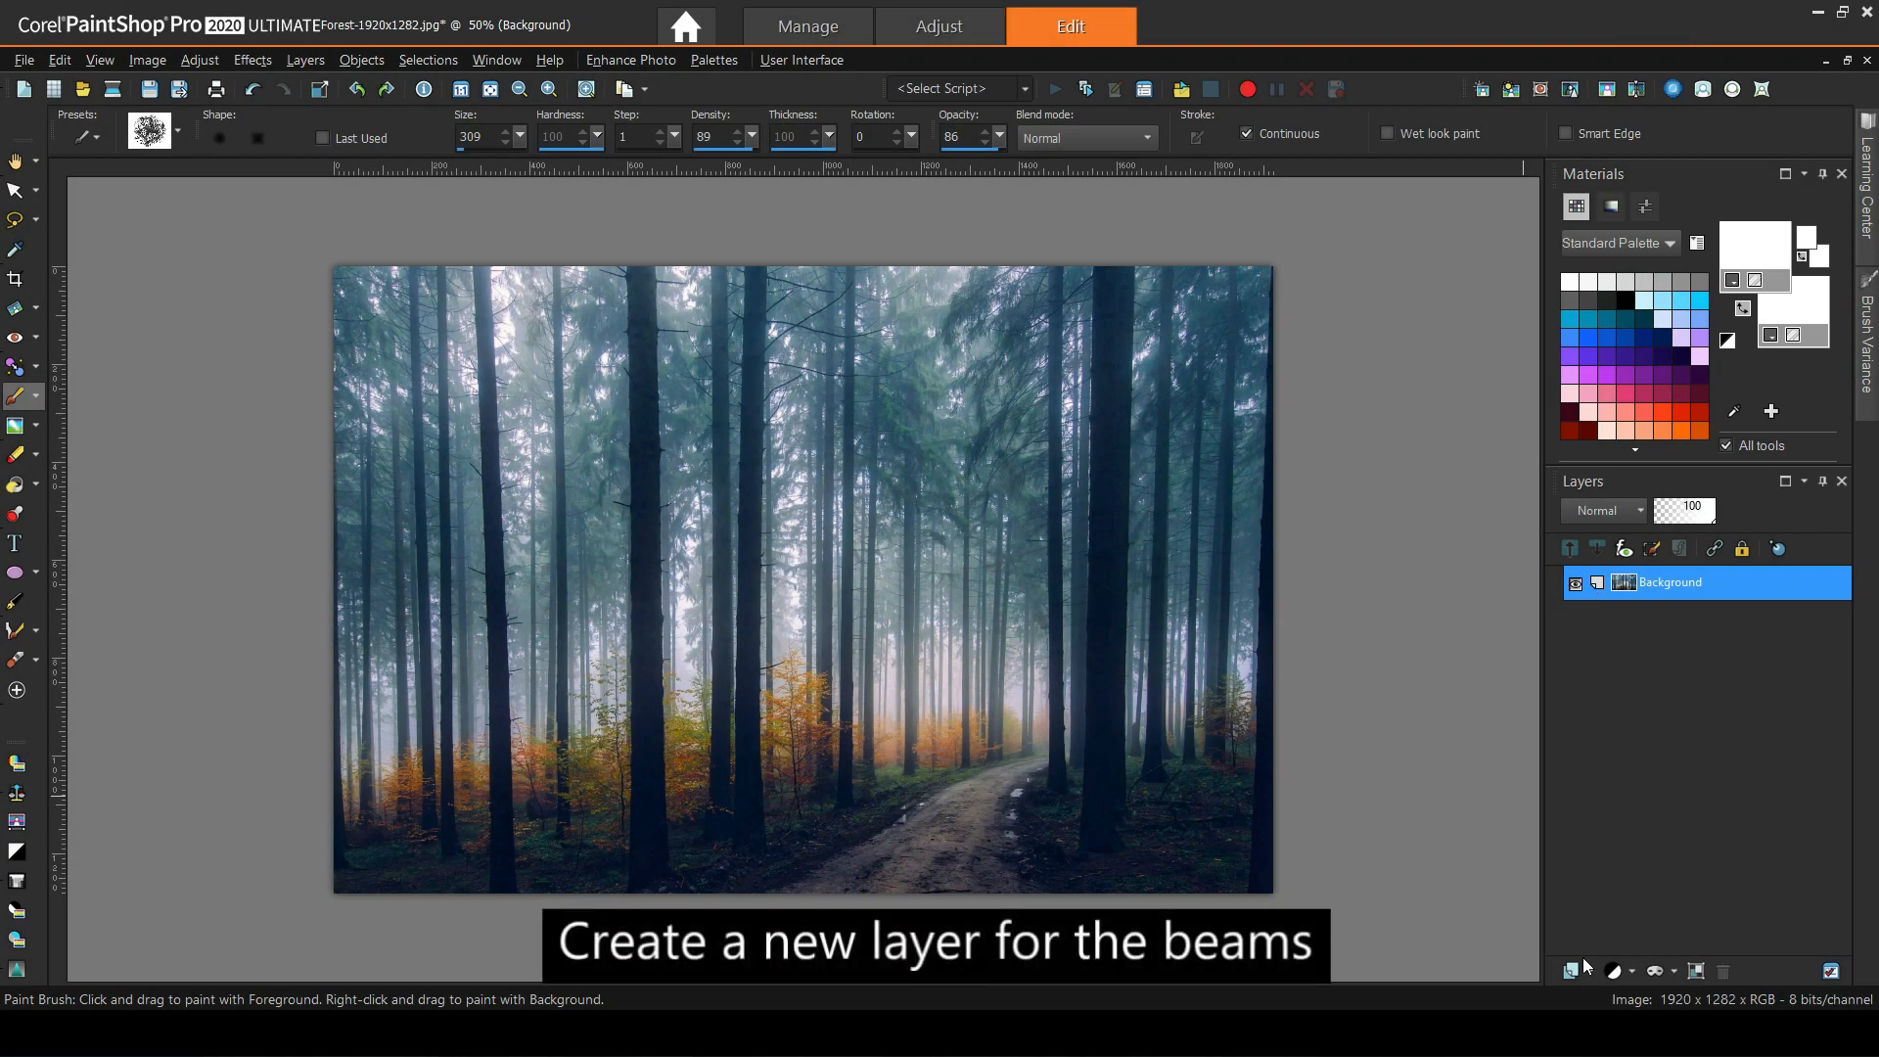
Add a new raster layer named Raster 1 above the Background with default settings.
left_click(1583, 961)
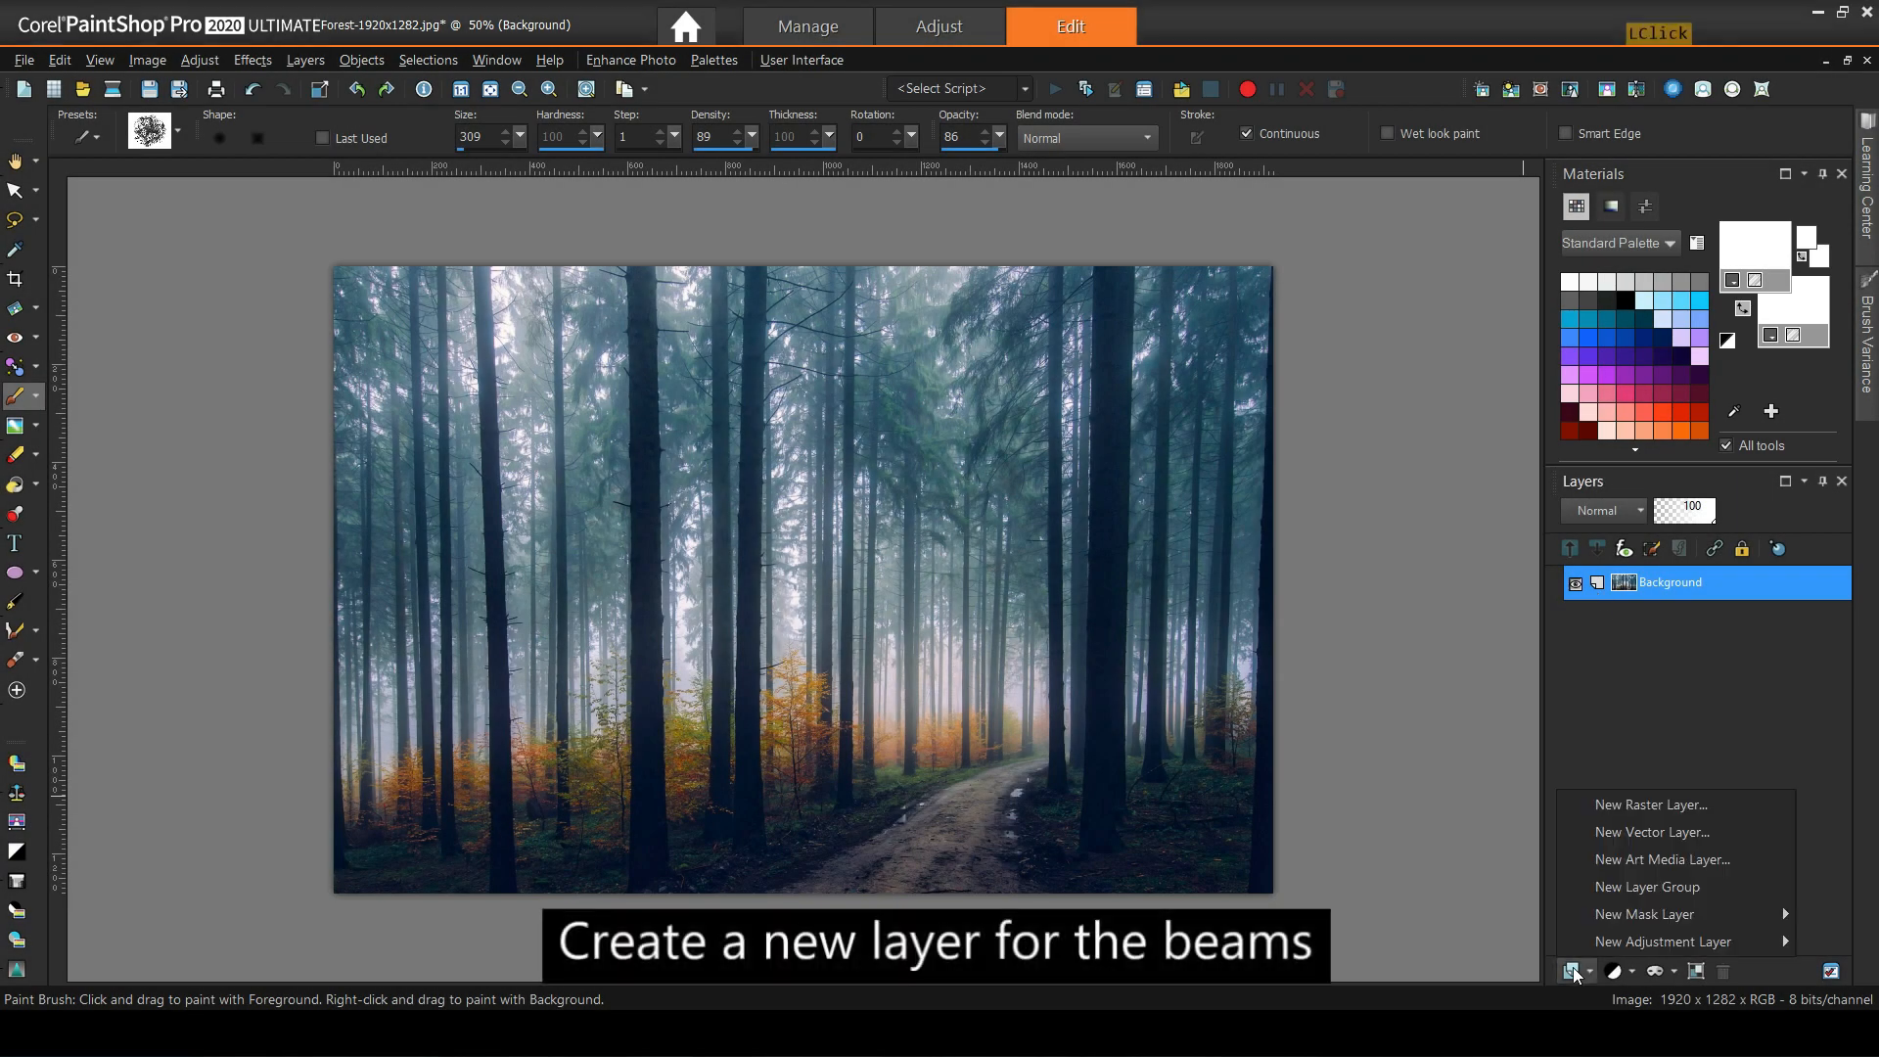
left_click(1611, 812)
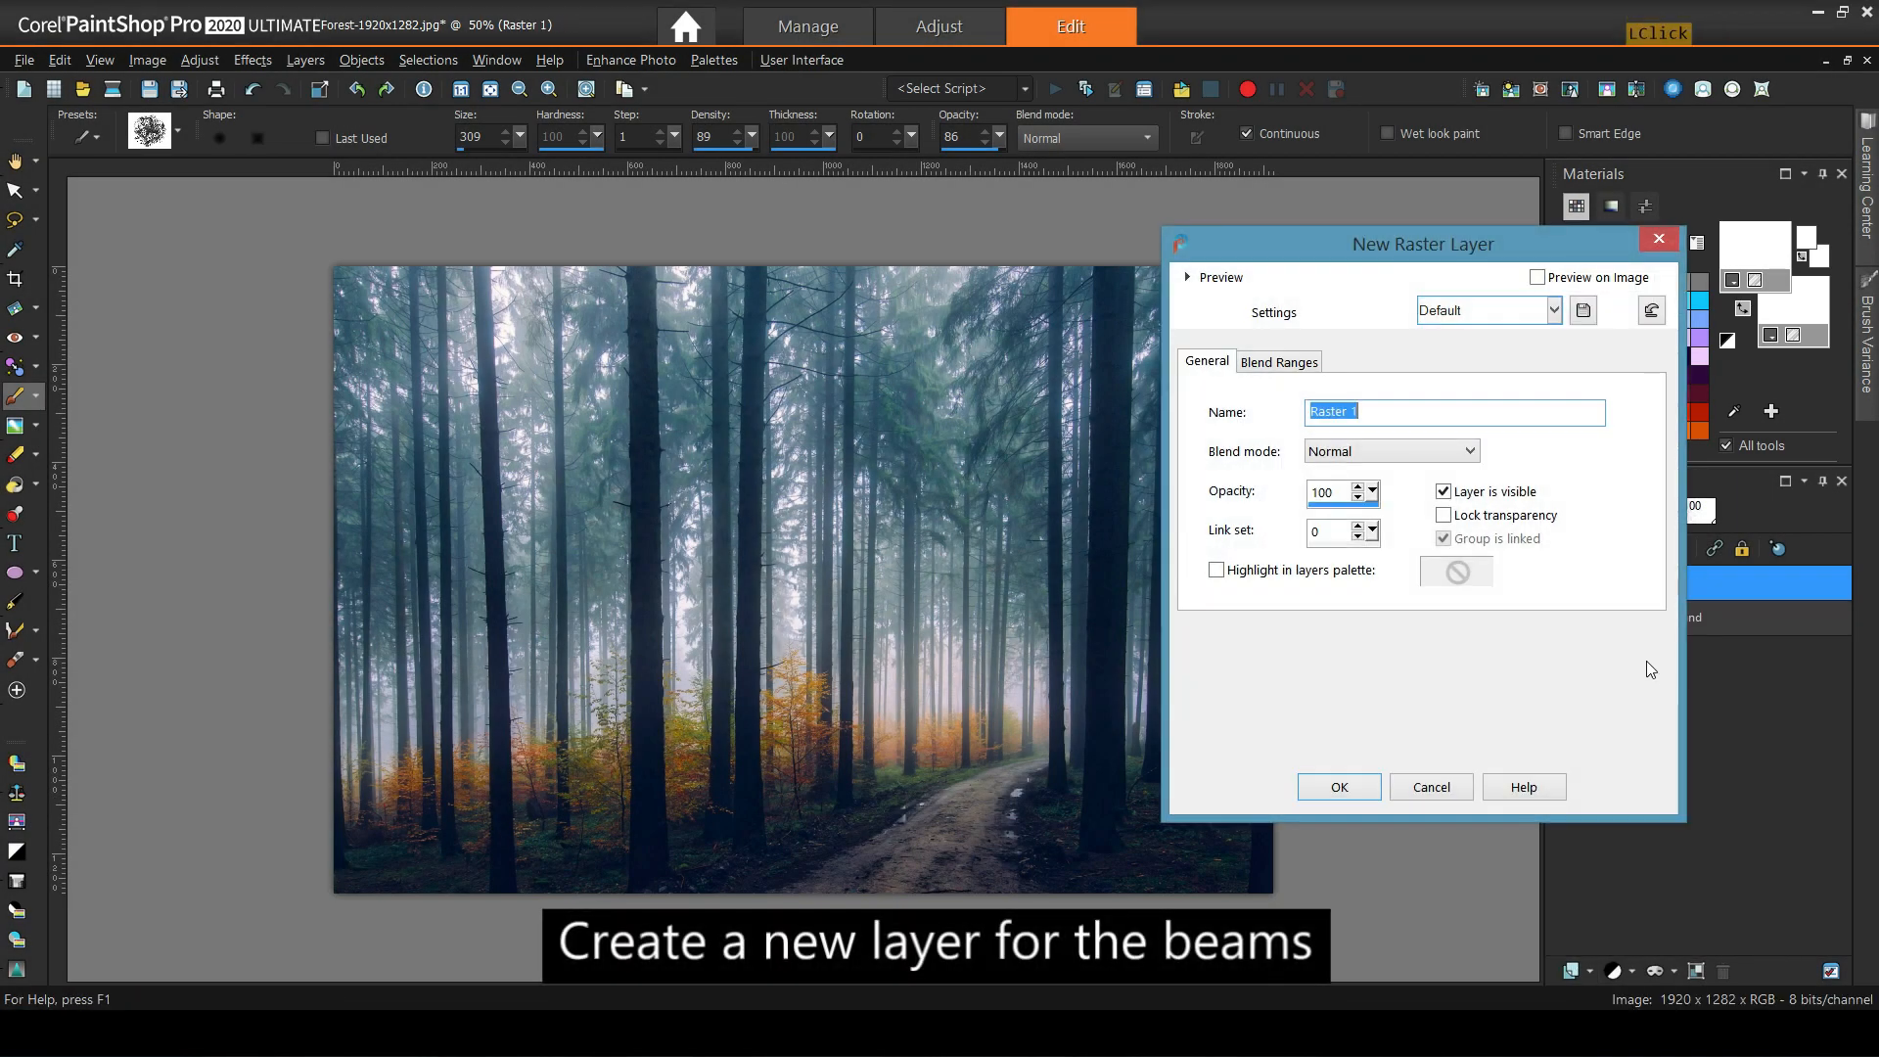
left_click(1348, 788)
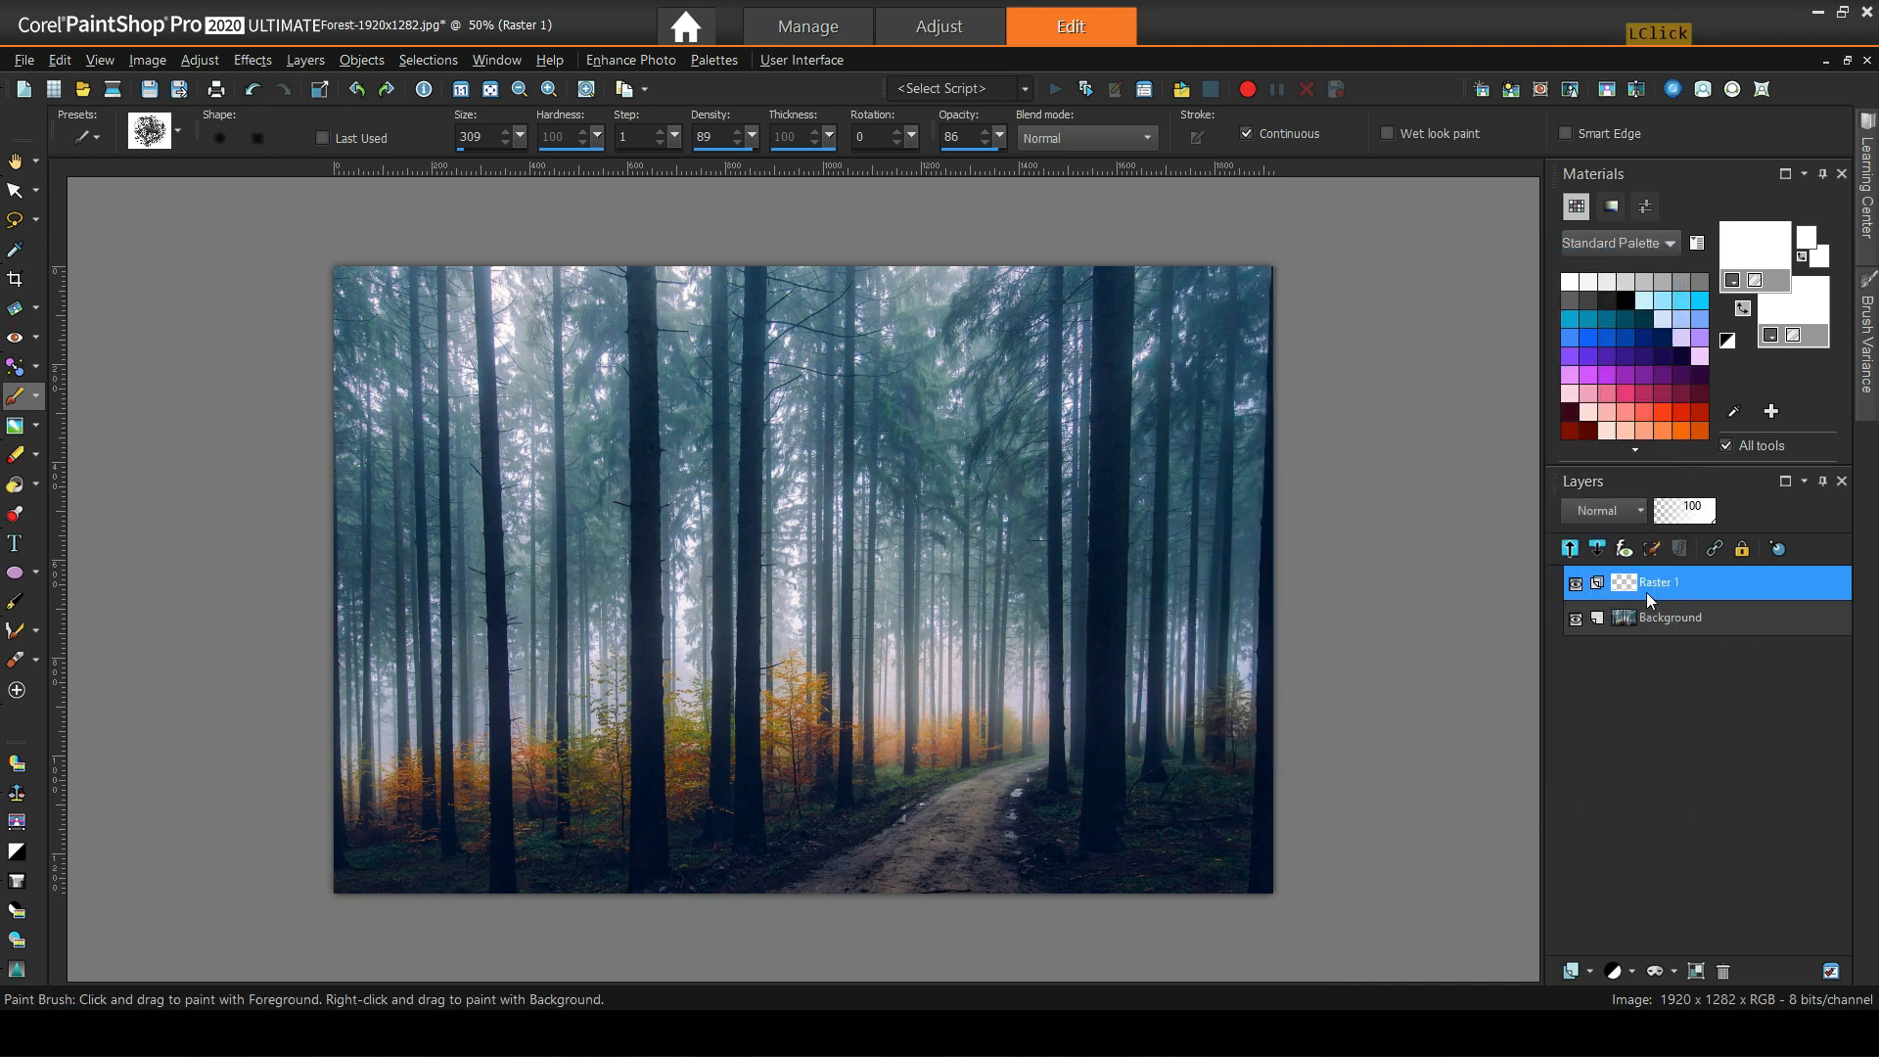
Set up the Paint Brush with the Wavey tip from the Media Brushes category and raise its opacity to 100.
left_click(36, 397)
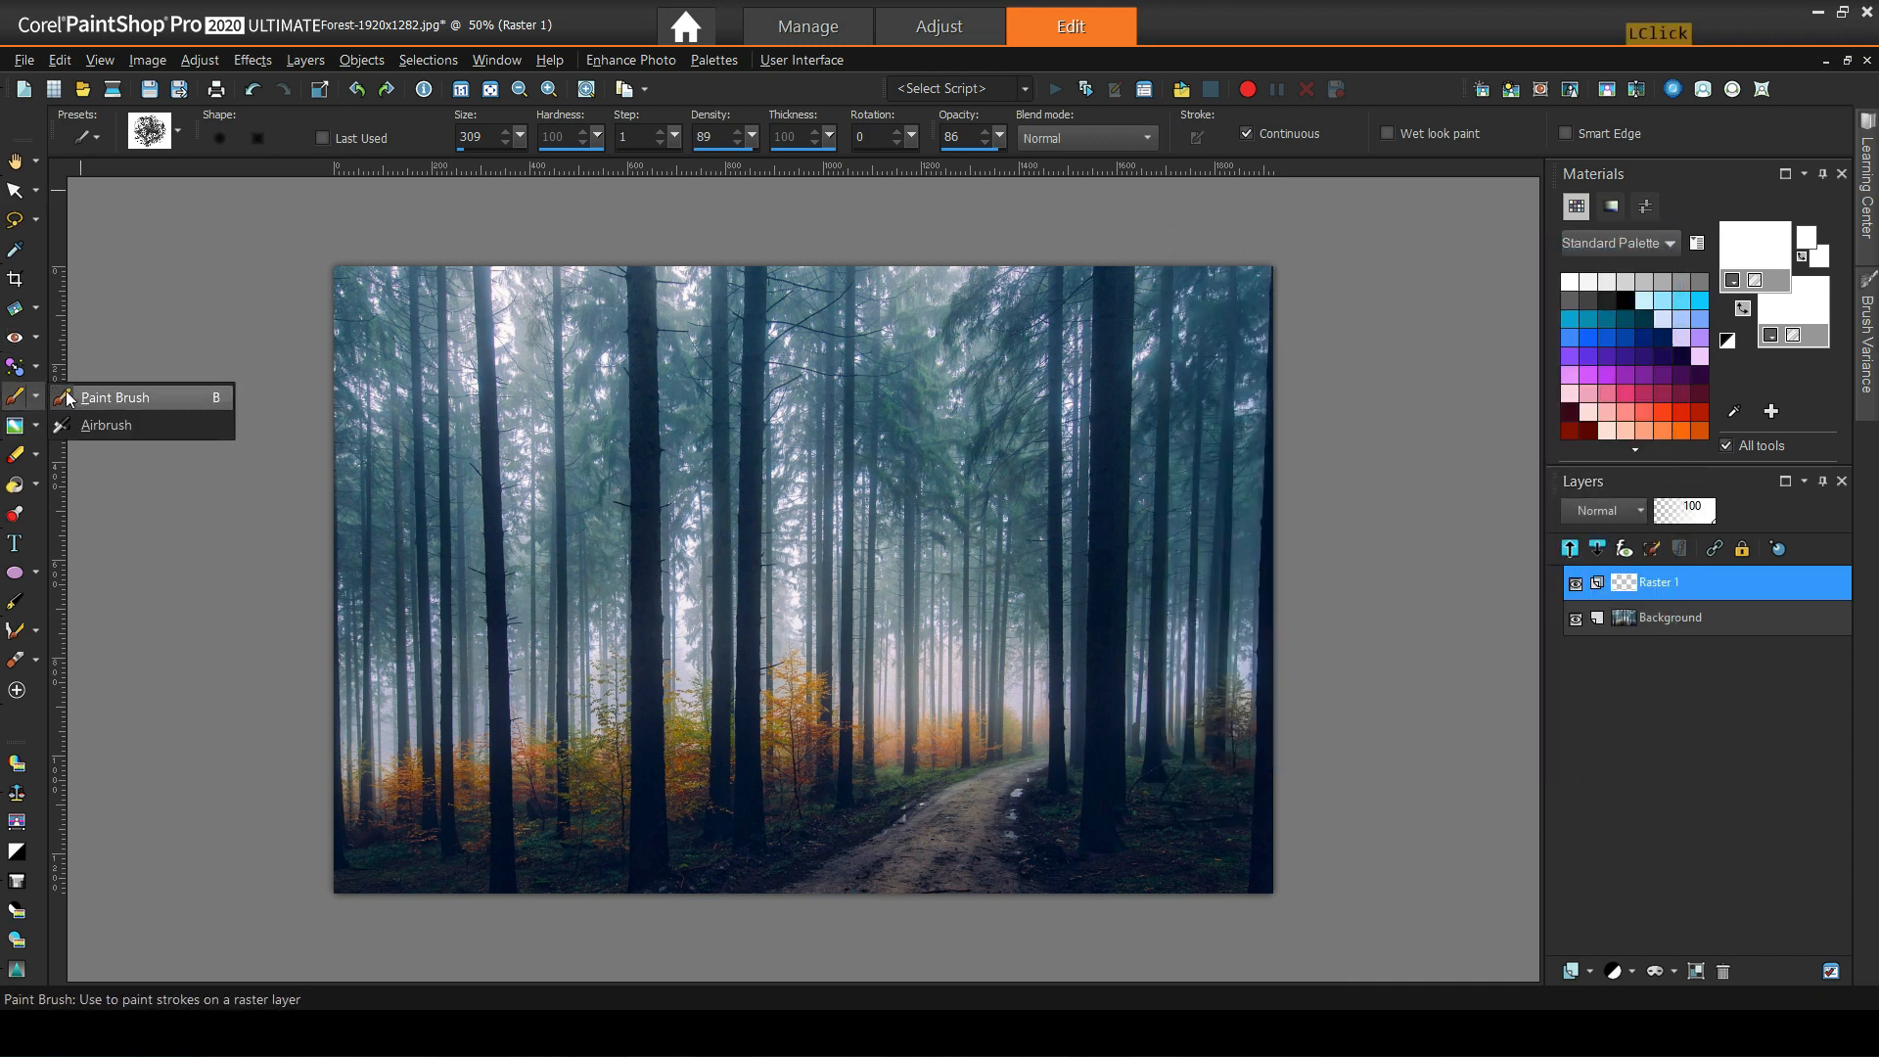
left_click(69, 396)
left_click(179, 135)
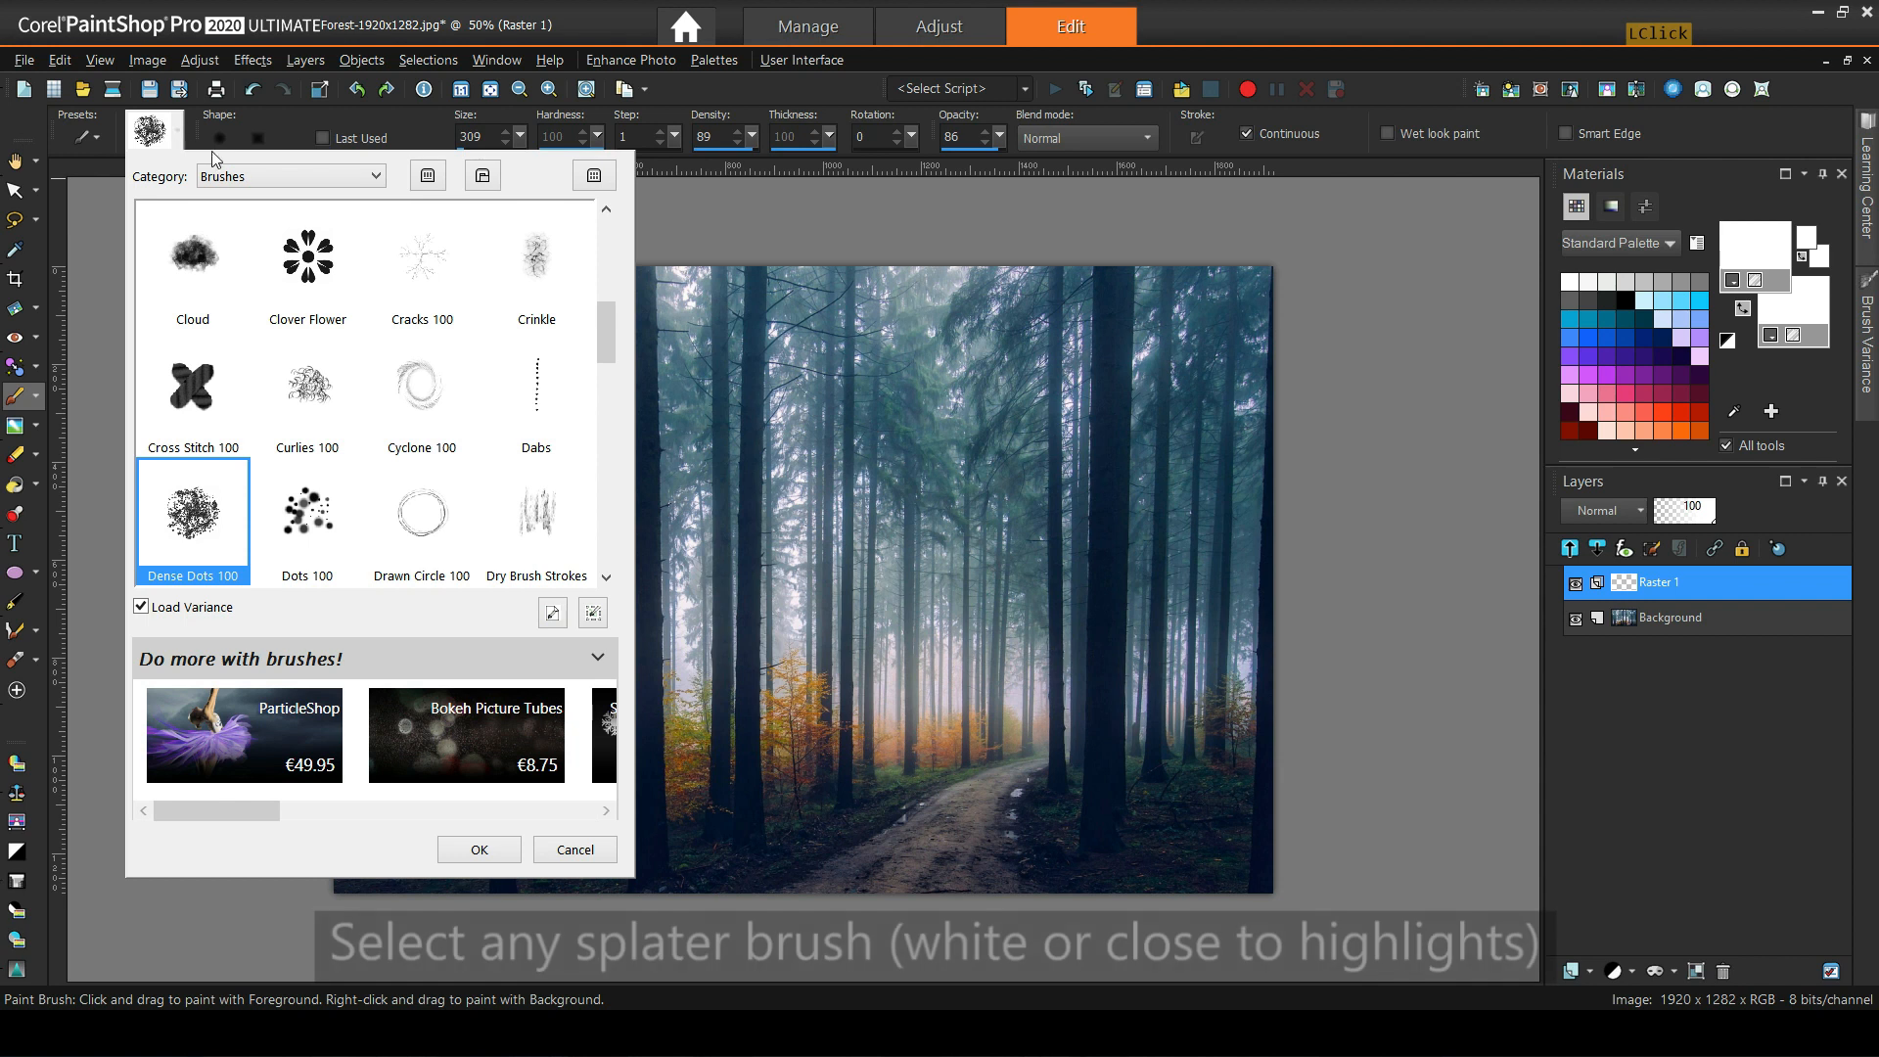
left_click(375, 178)
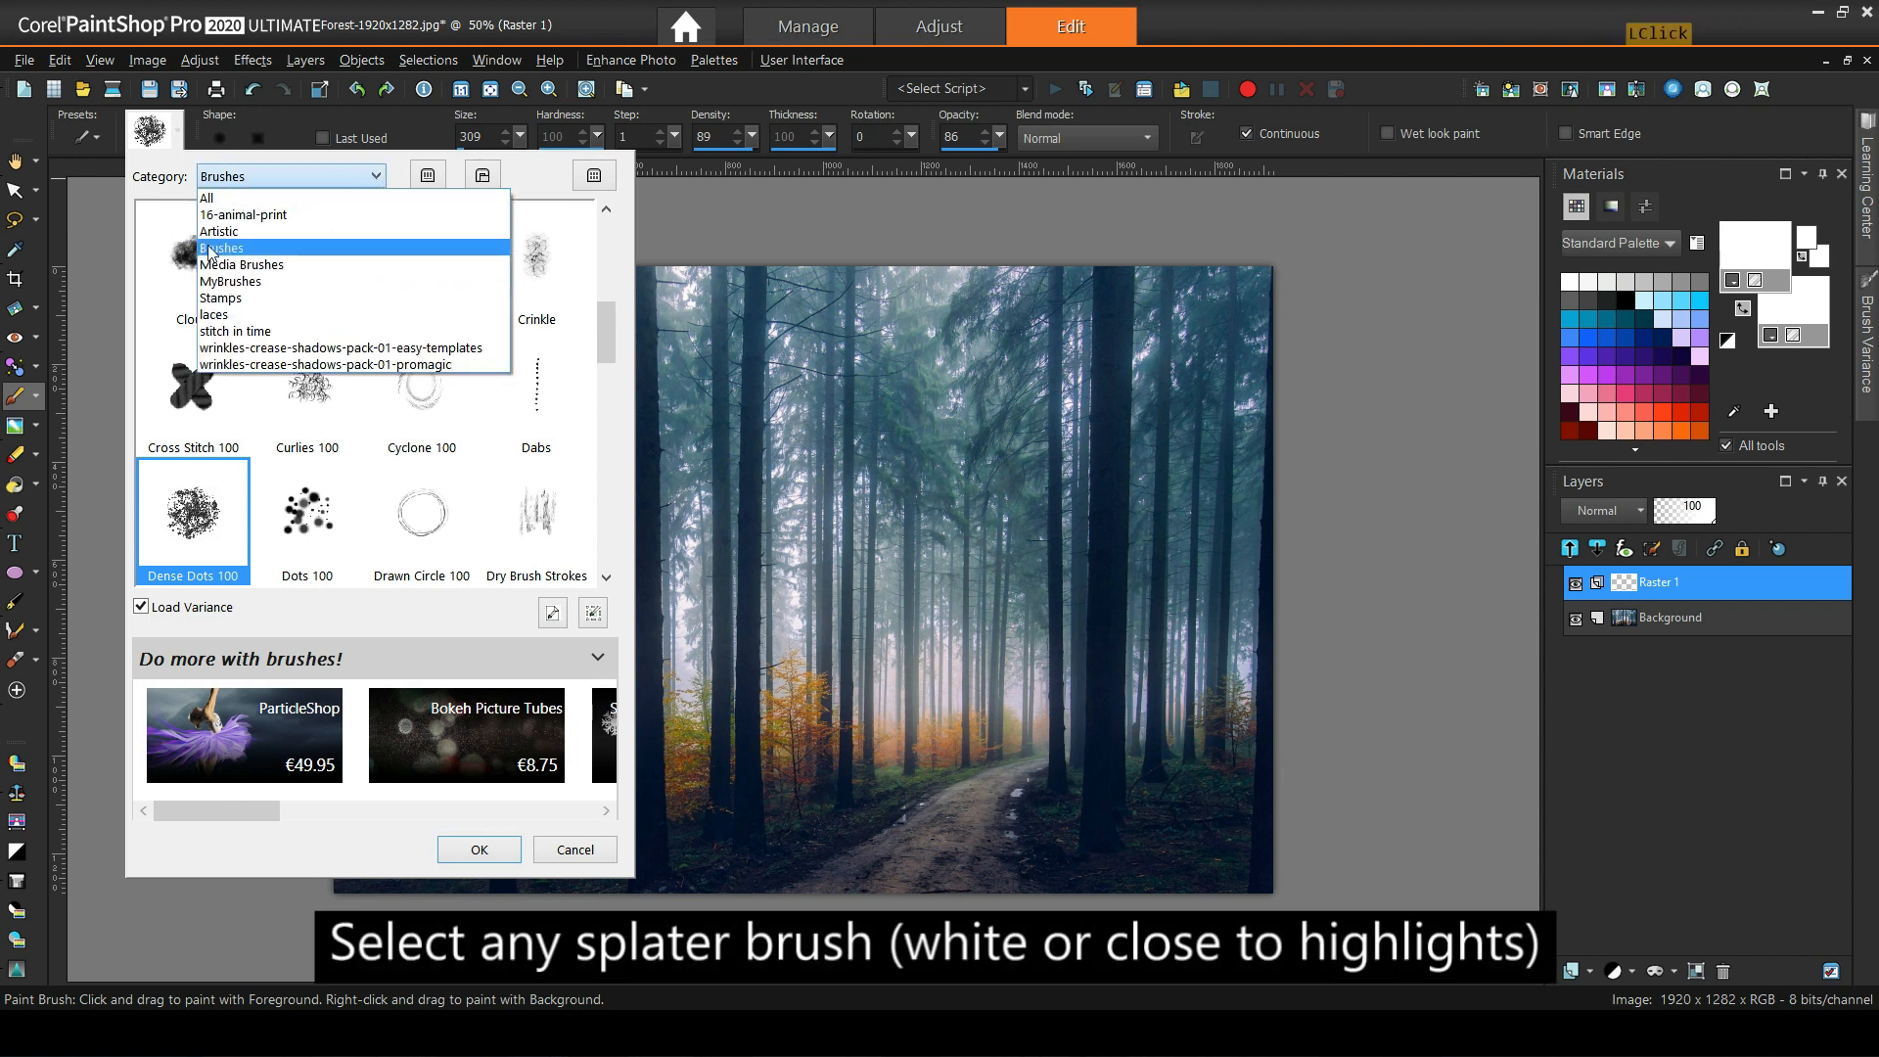
left_click(234, 264)
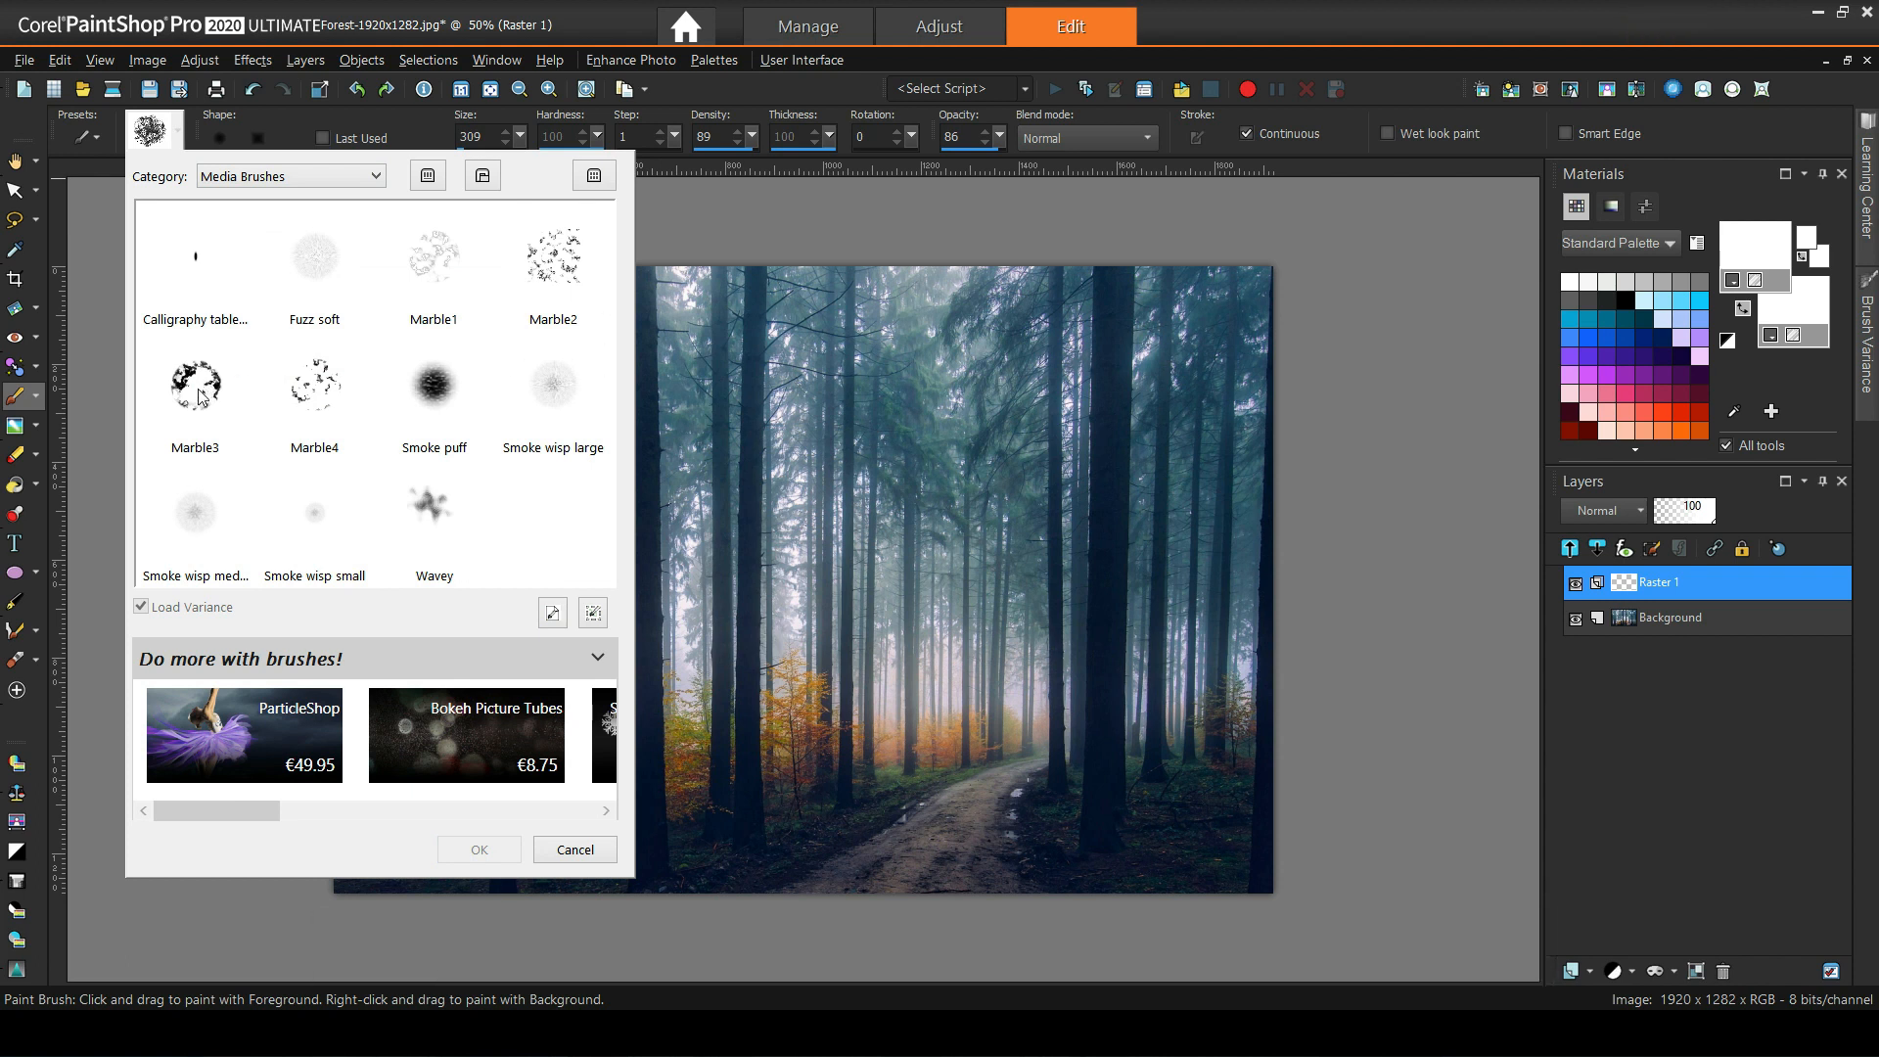
left_click(432, 505)
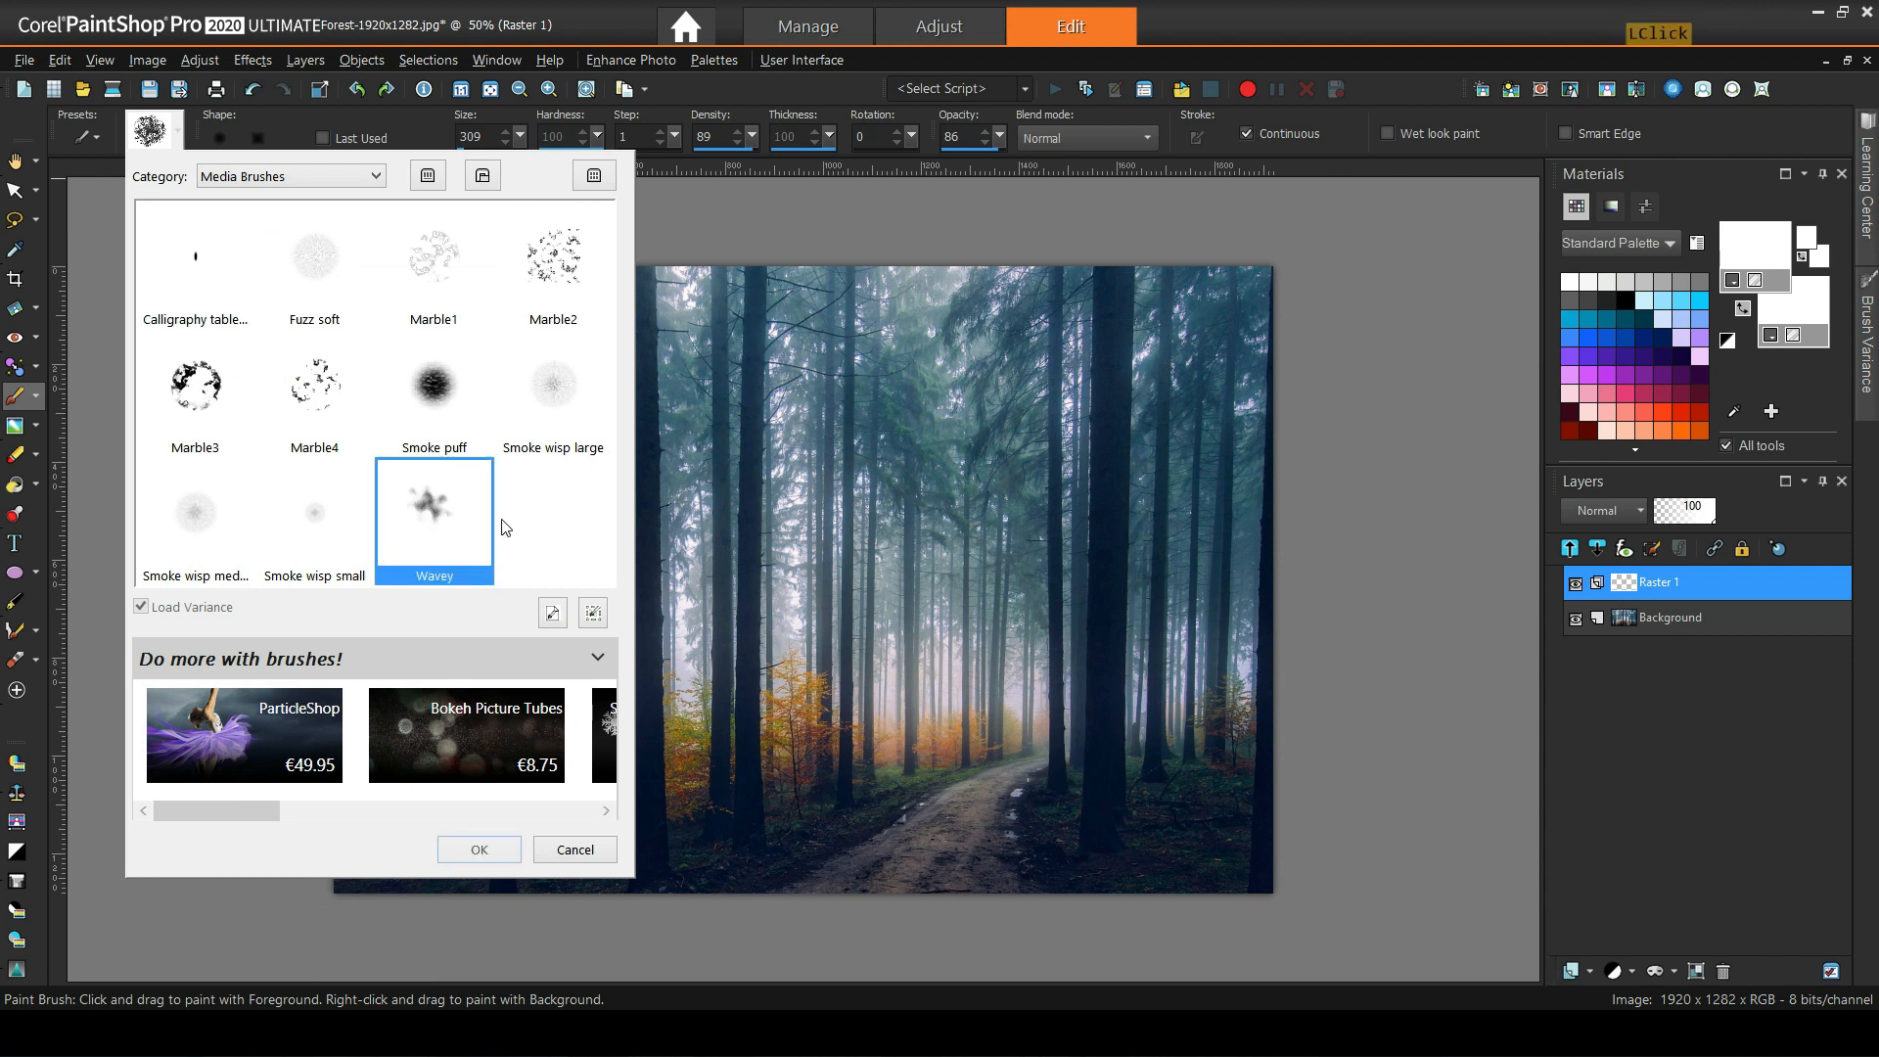
double_click(433, 503)
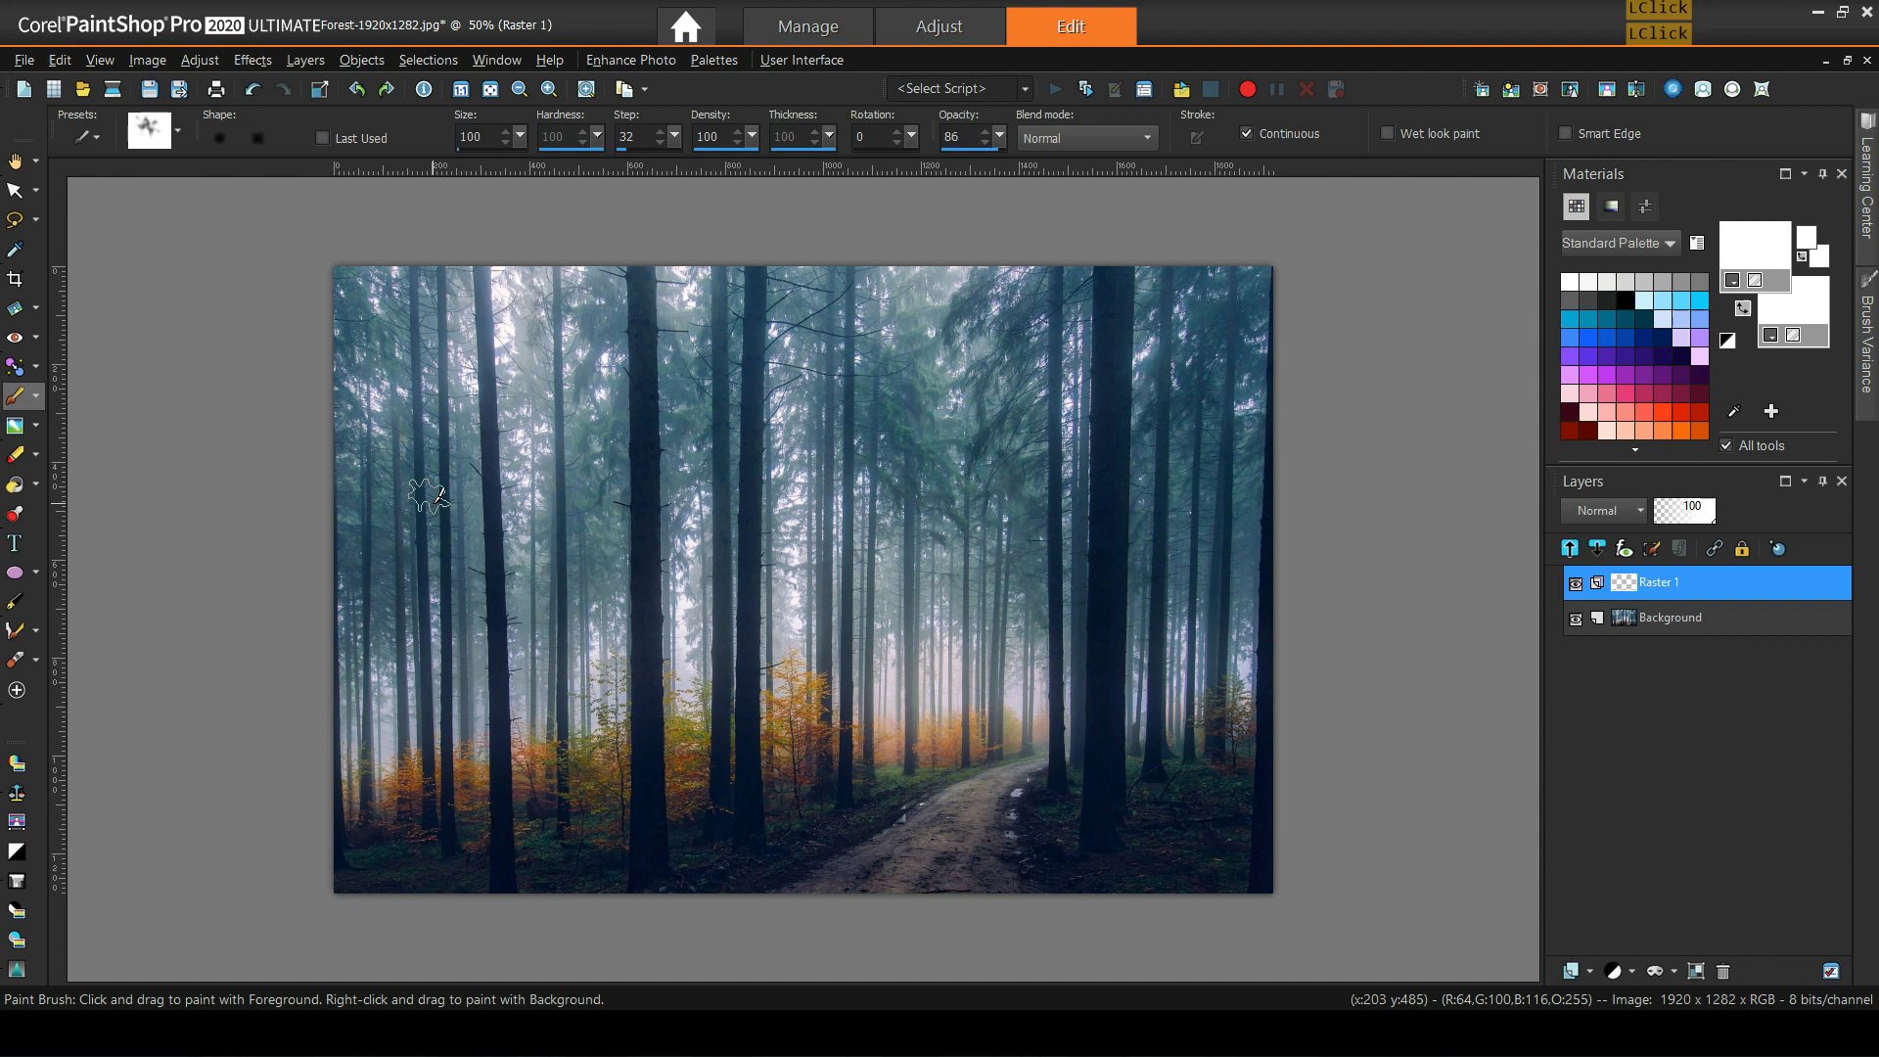
left_click_drag(1002, 143, 1051, 162)
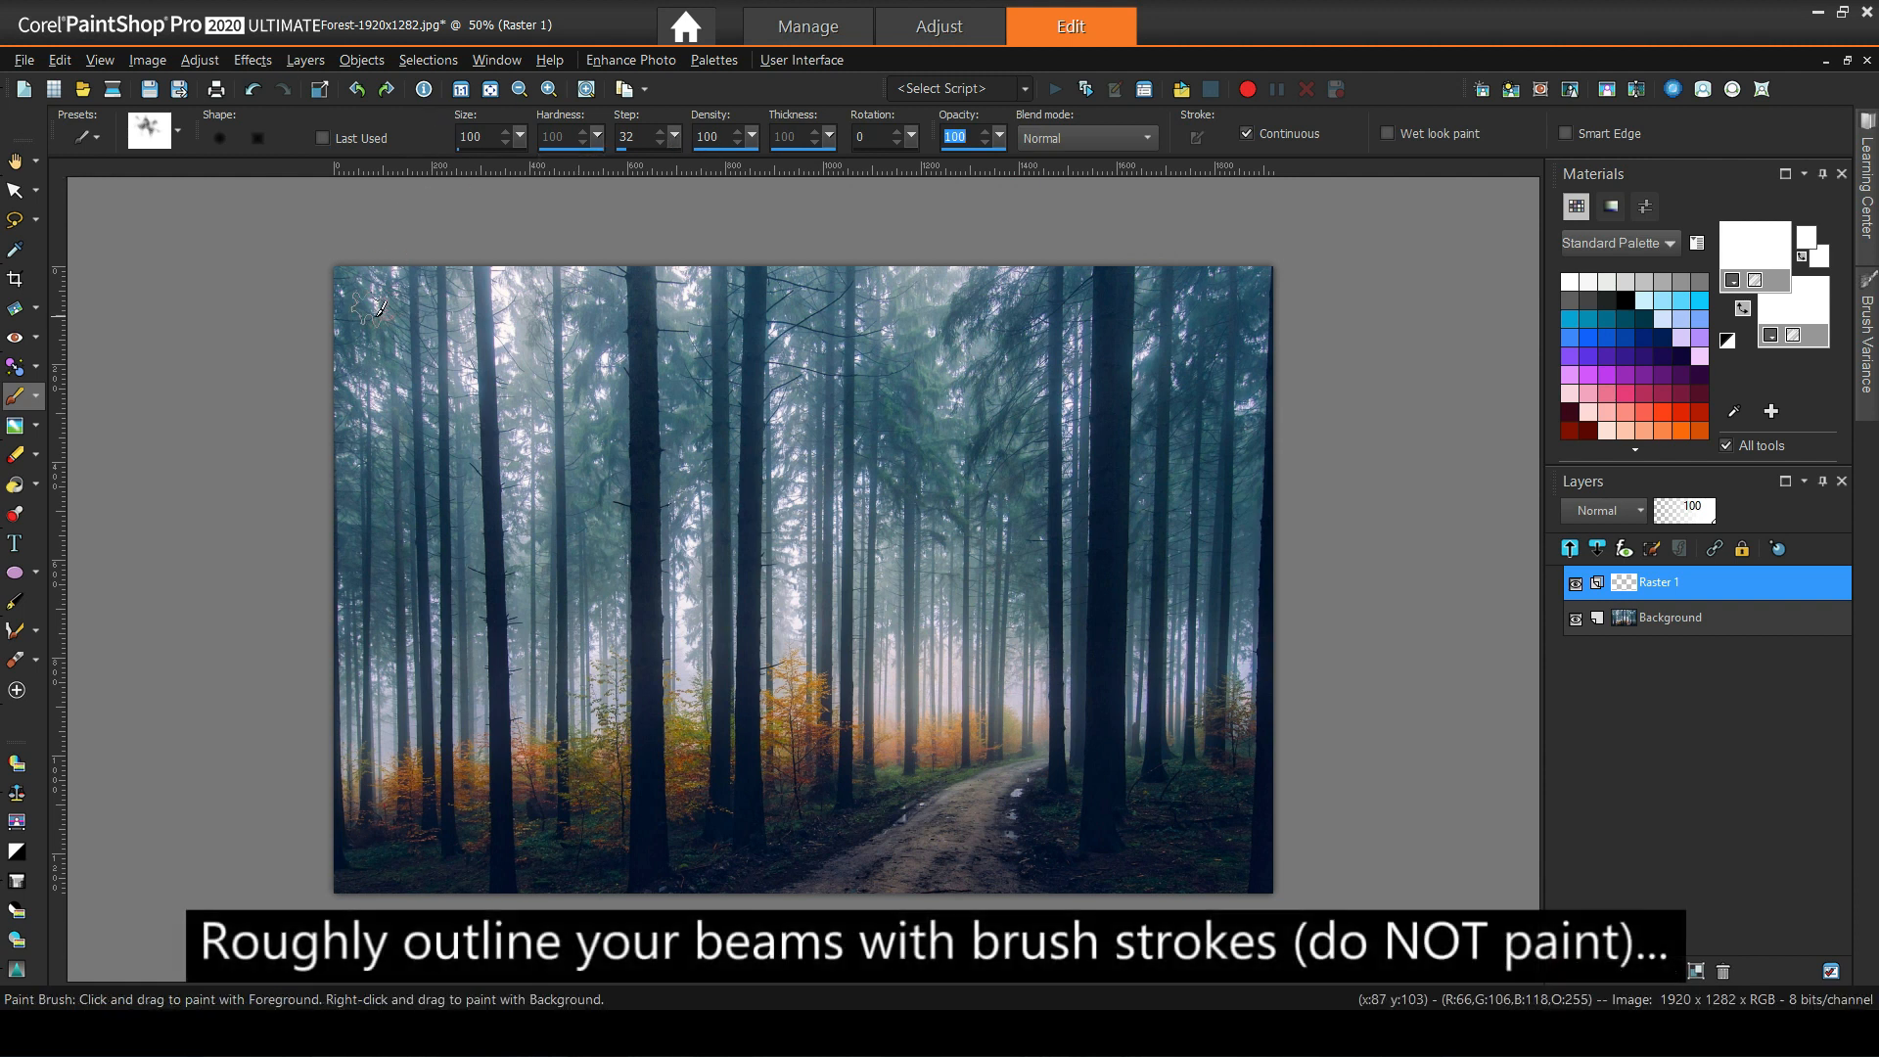
Dab scattered white brush marks on Raster 1 along four diagonal beam paths running from upper left to lower right across the forest.
left_click(363, 360)
mouse_move(364, 361)
left_mouse_down()
mouse_move(455, 475)
mouse_move(404, 454)
mouse_move(483, 460)
left_mouse_up()
left_click(479, 460)
left_click(494, 502)
left_click(532, 542)
left_click(578, 588)
left_click(567, 611)
left_click(646, 685)
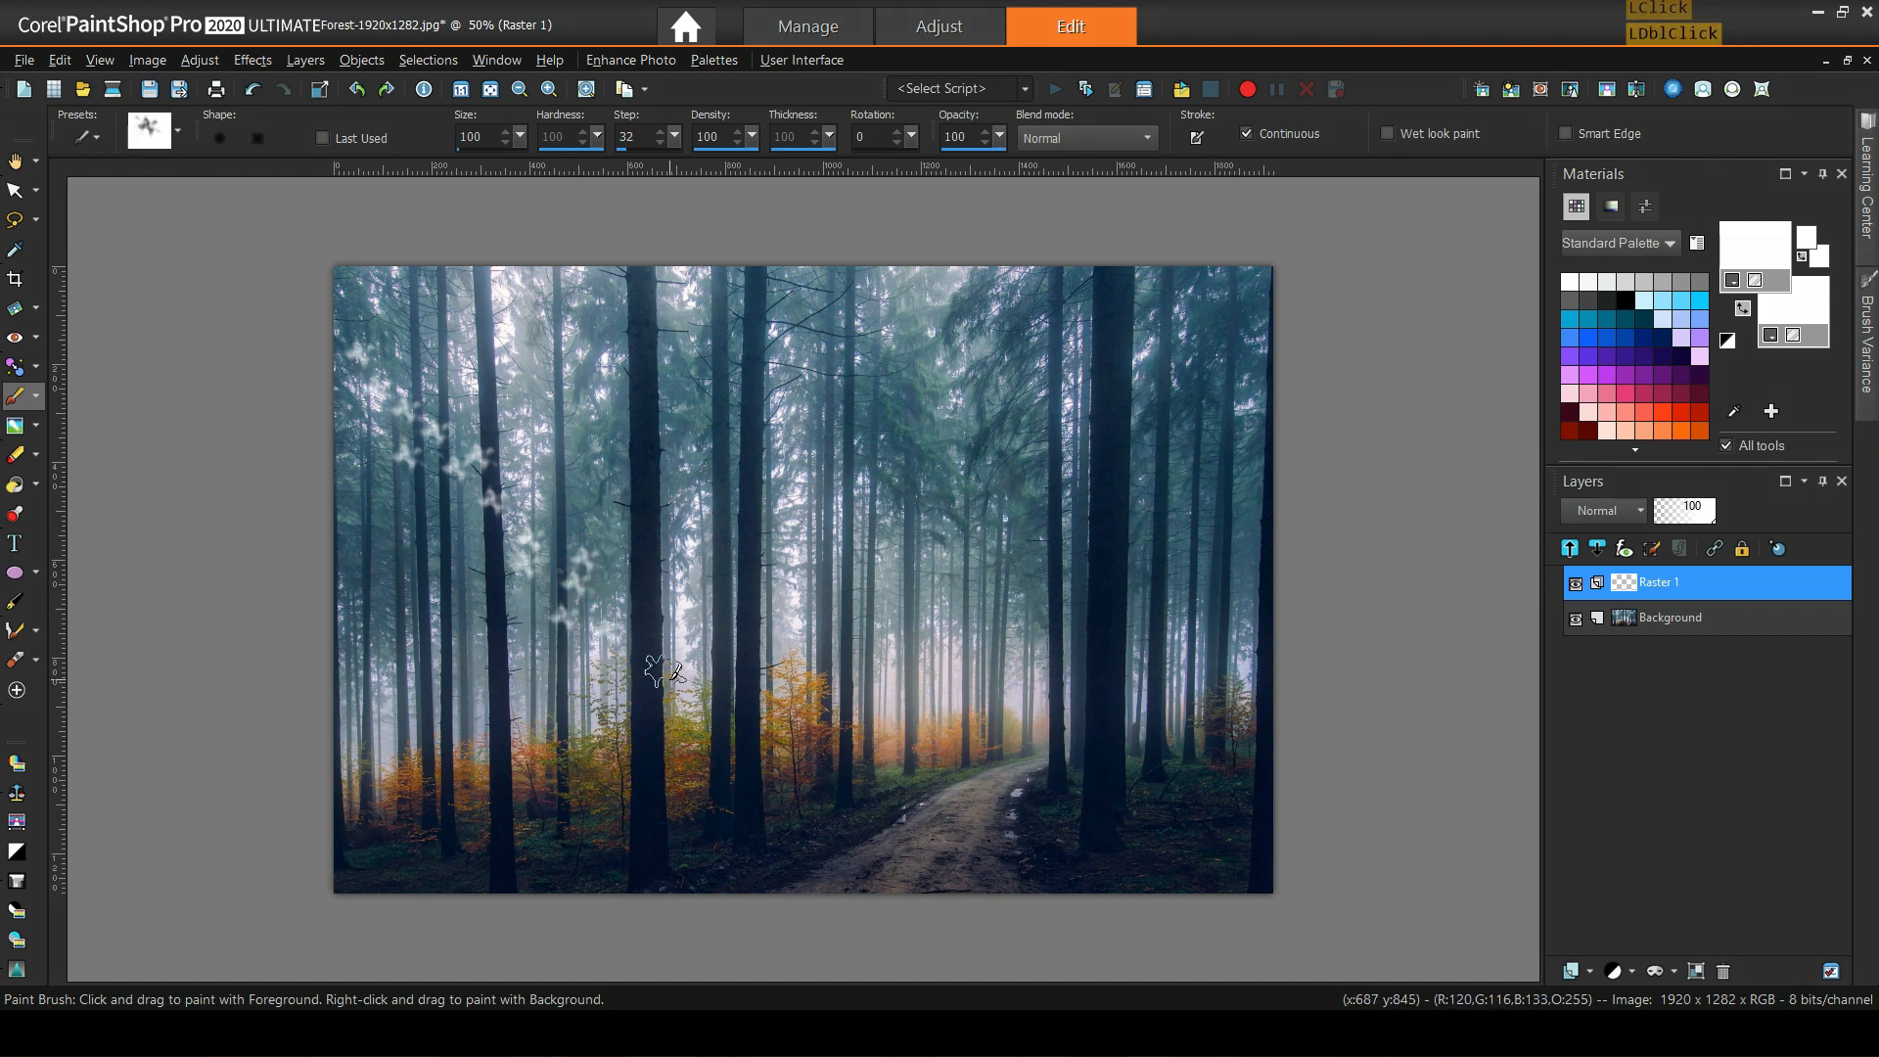
left_click(675, 741)
left_click(721, 791)
left_click(746, 853)
left_click(751, 869)
left_click(790, 838)
left_click(568, 360)
left_click(577, 384)
left_click(634, 420)
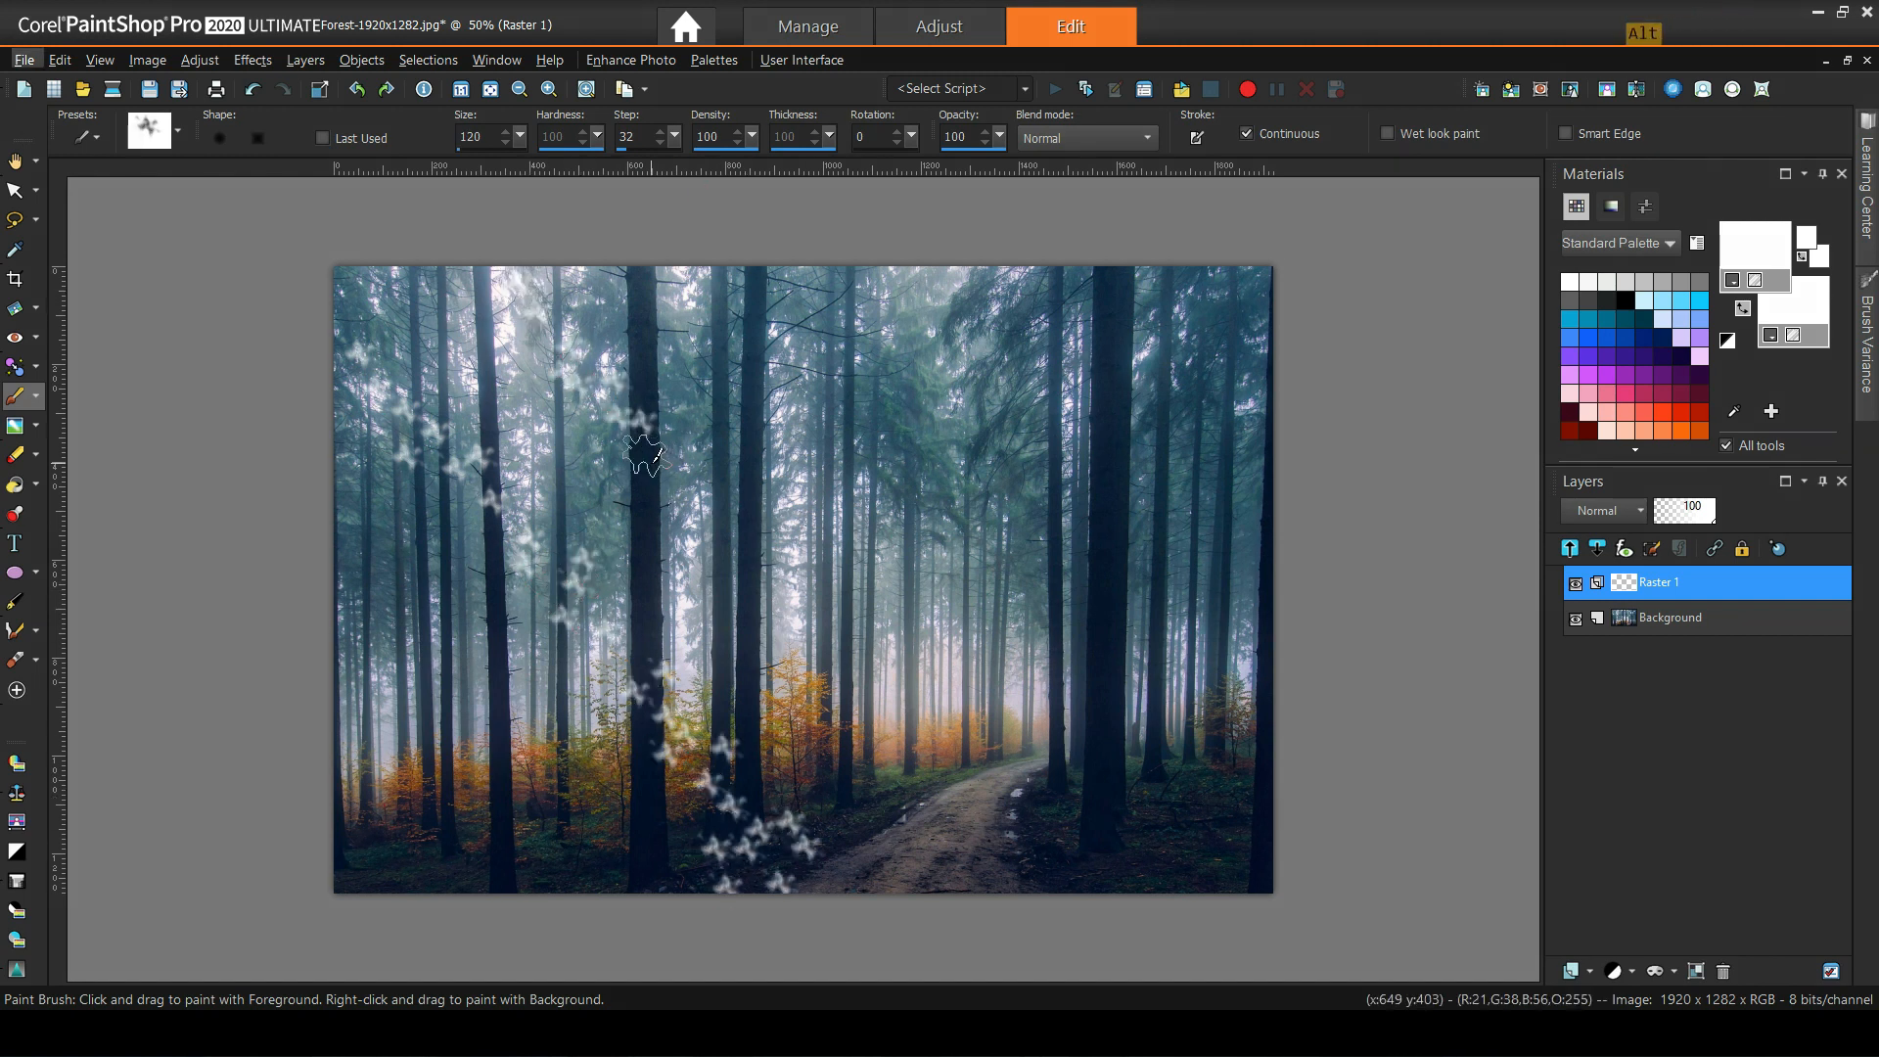
left_click(668, 470)
left_click(739, 546)
left_click(885, 694)
left_click(895, 763)
left_click(932, 783)
left_click(806, 425)
left_click(877, 468)
left_click(920, 515)
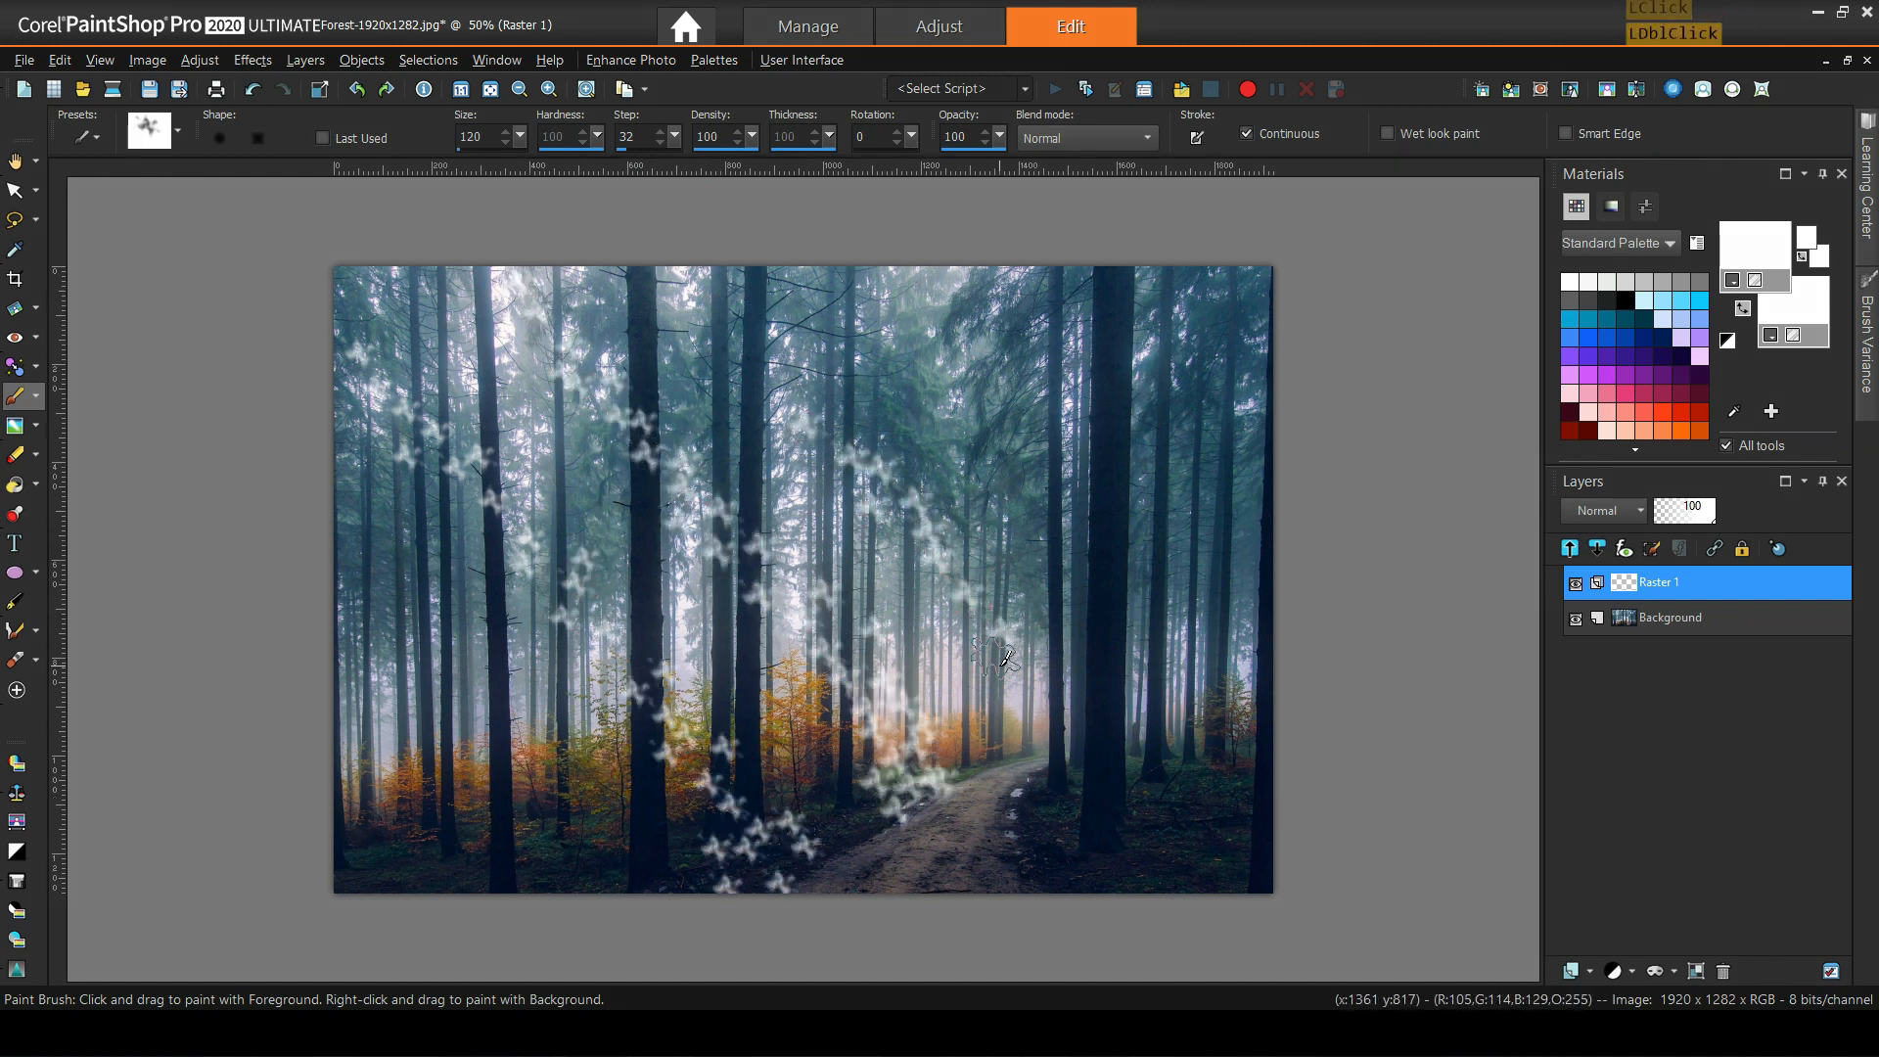
left_click(998, 646)
left_click(1051, 726)
left_click(779, 383)
left_click(401, 685)
left_click(475, 744)
left_click(569, 831)
left_click(594, 865)
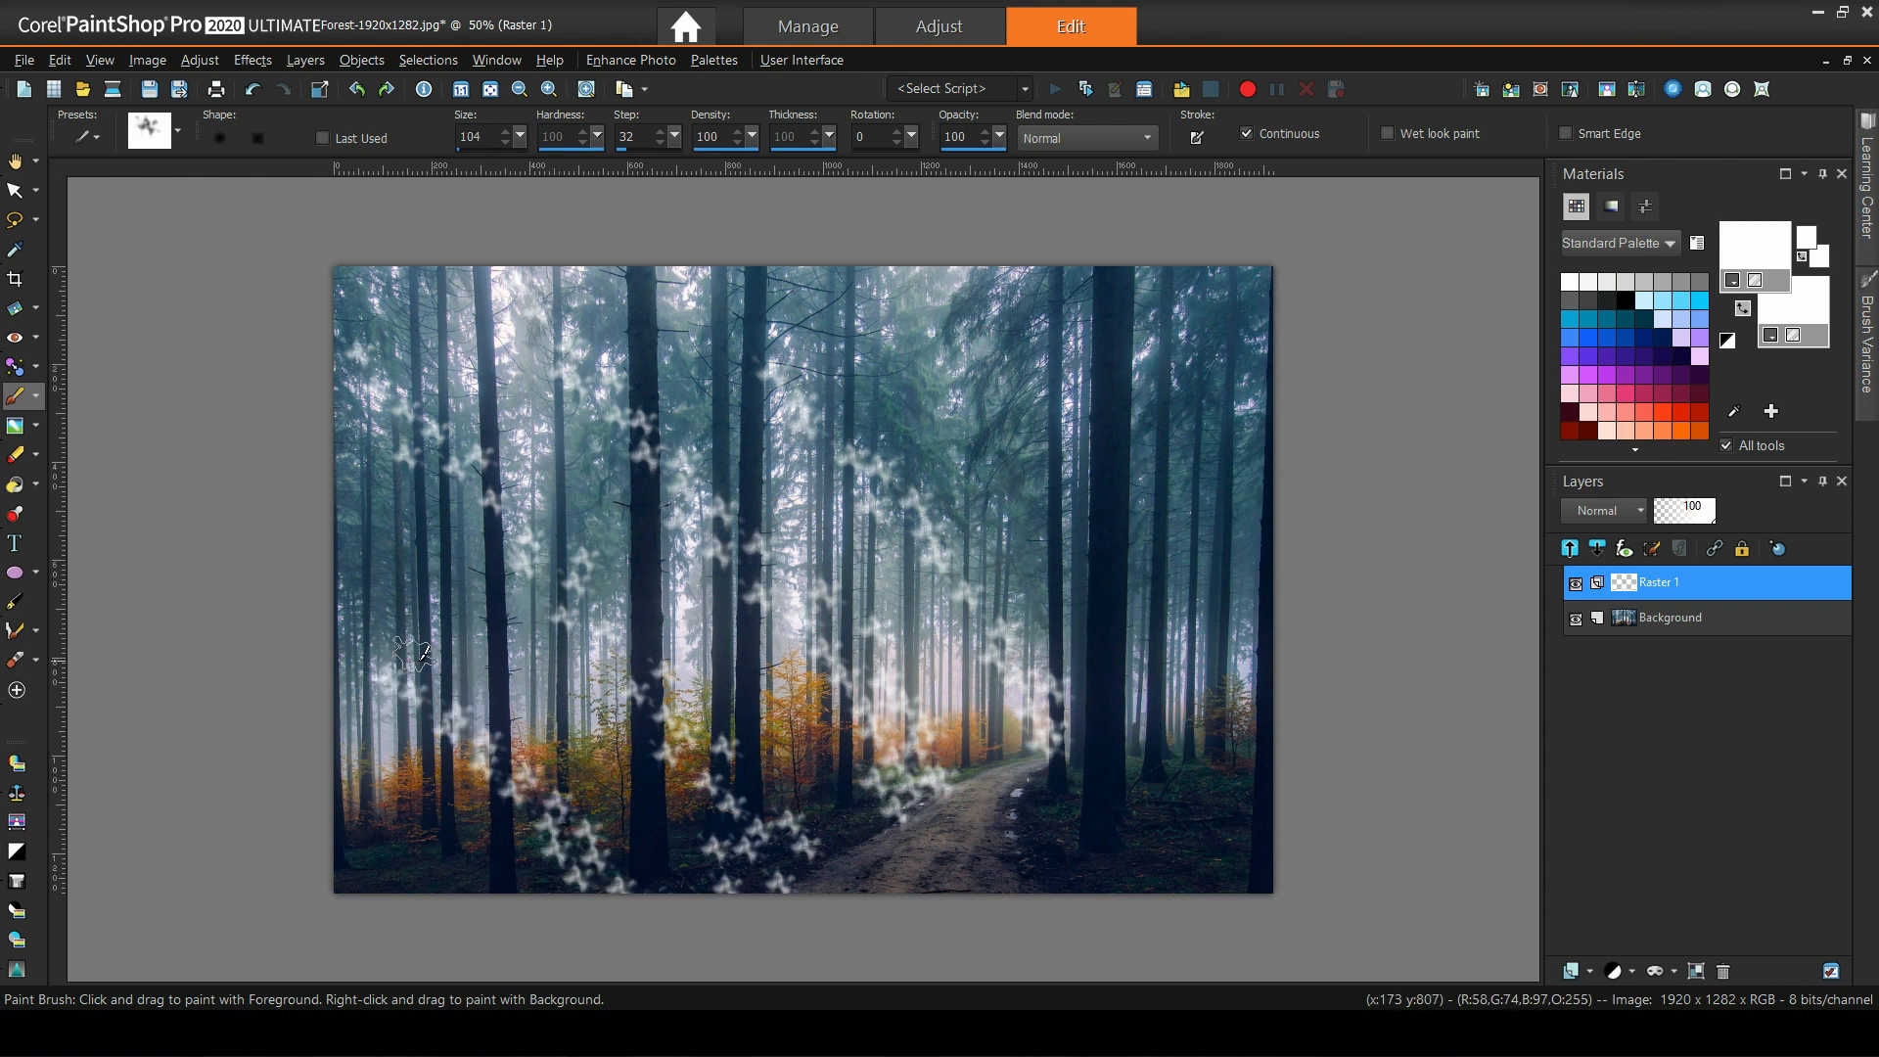
Apply an elliptical Zoom Radial Blur to Raster 1 with strength 100, horizontal offset -84 and vertical offset -100.
left_click(191, 63)
mouse_move(261, 391)
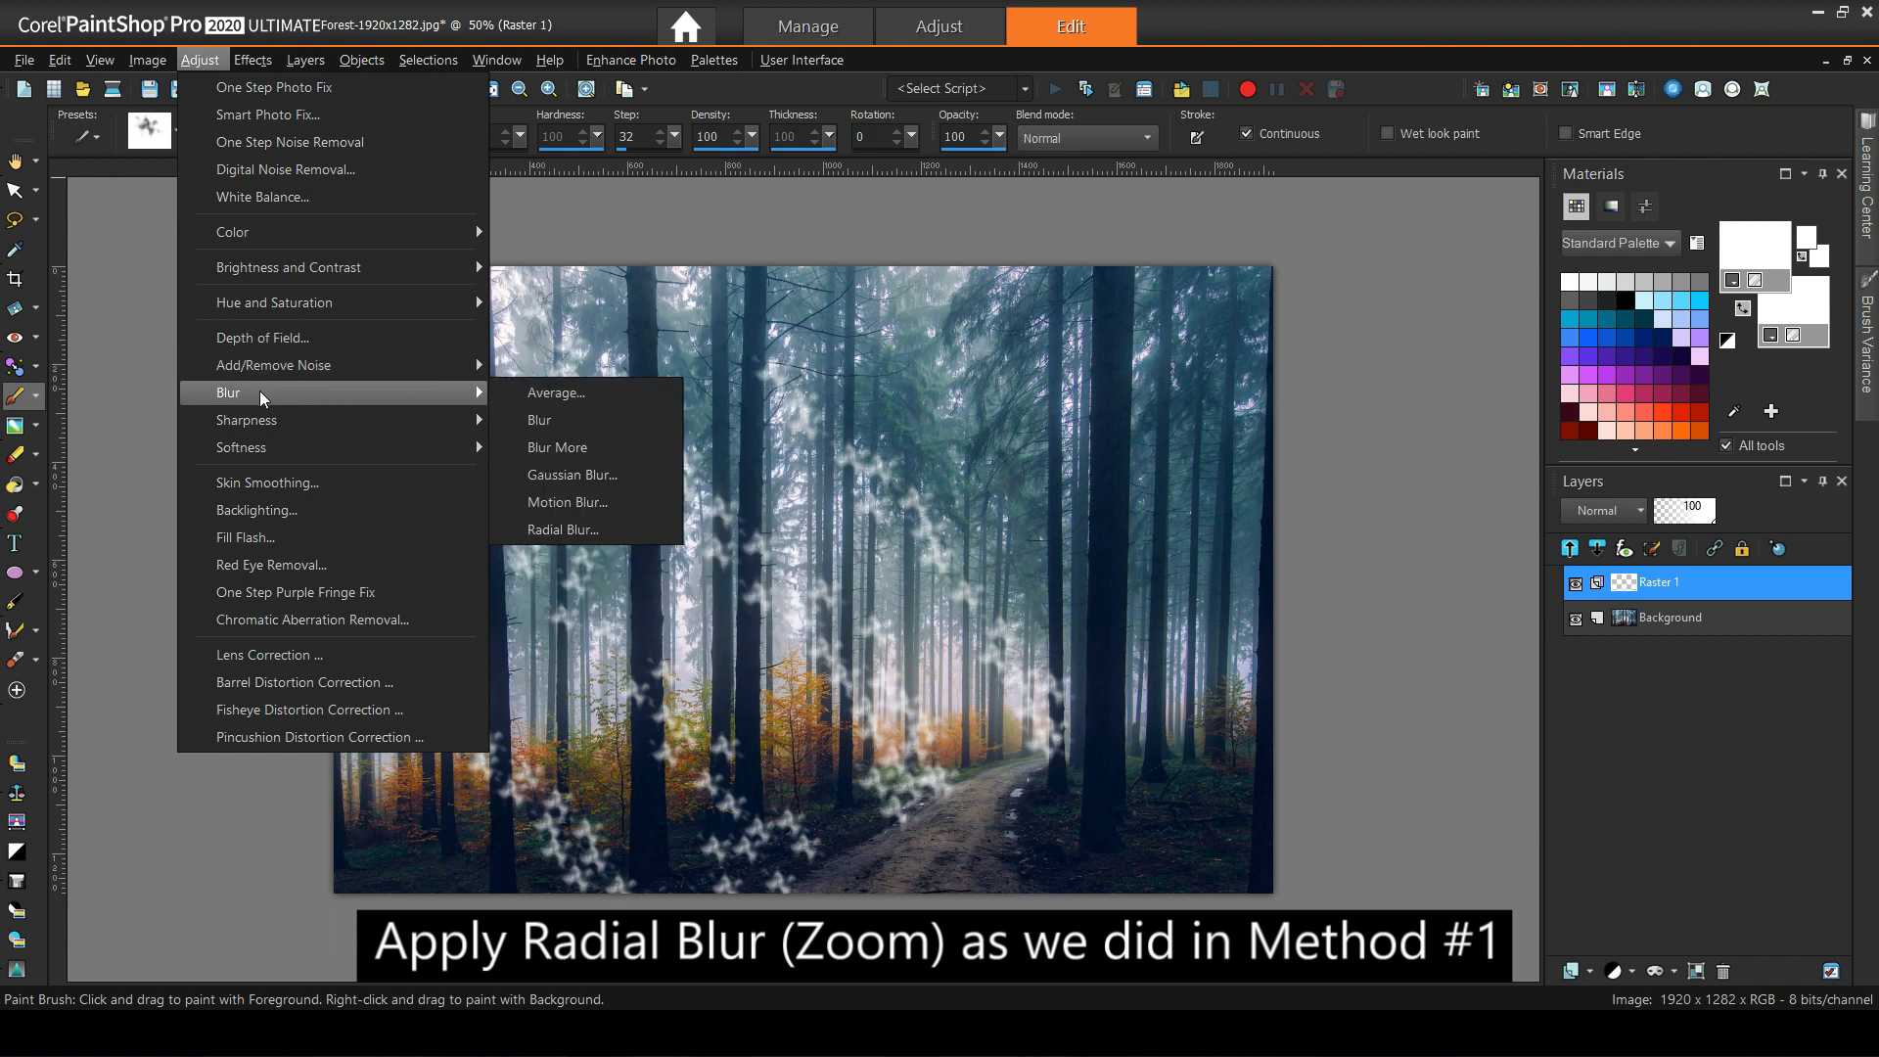
left_click(581, 538)
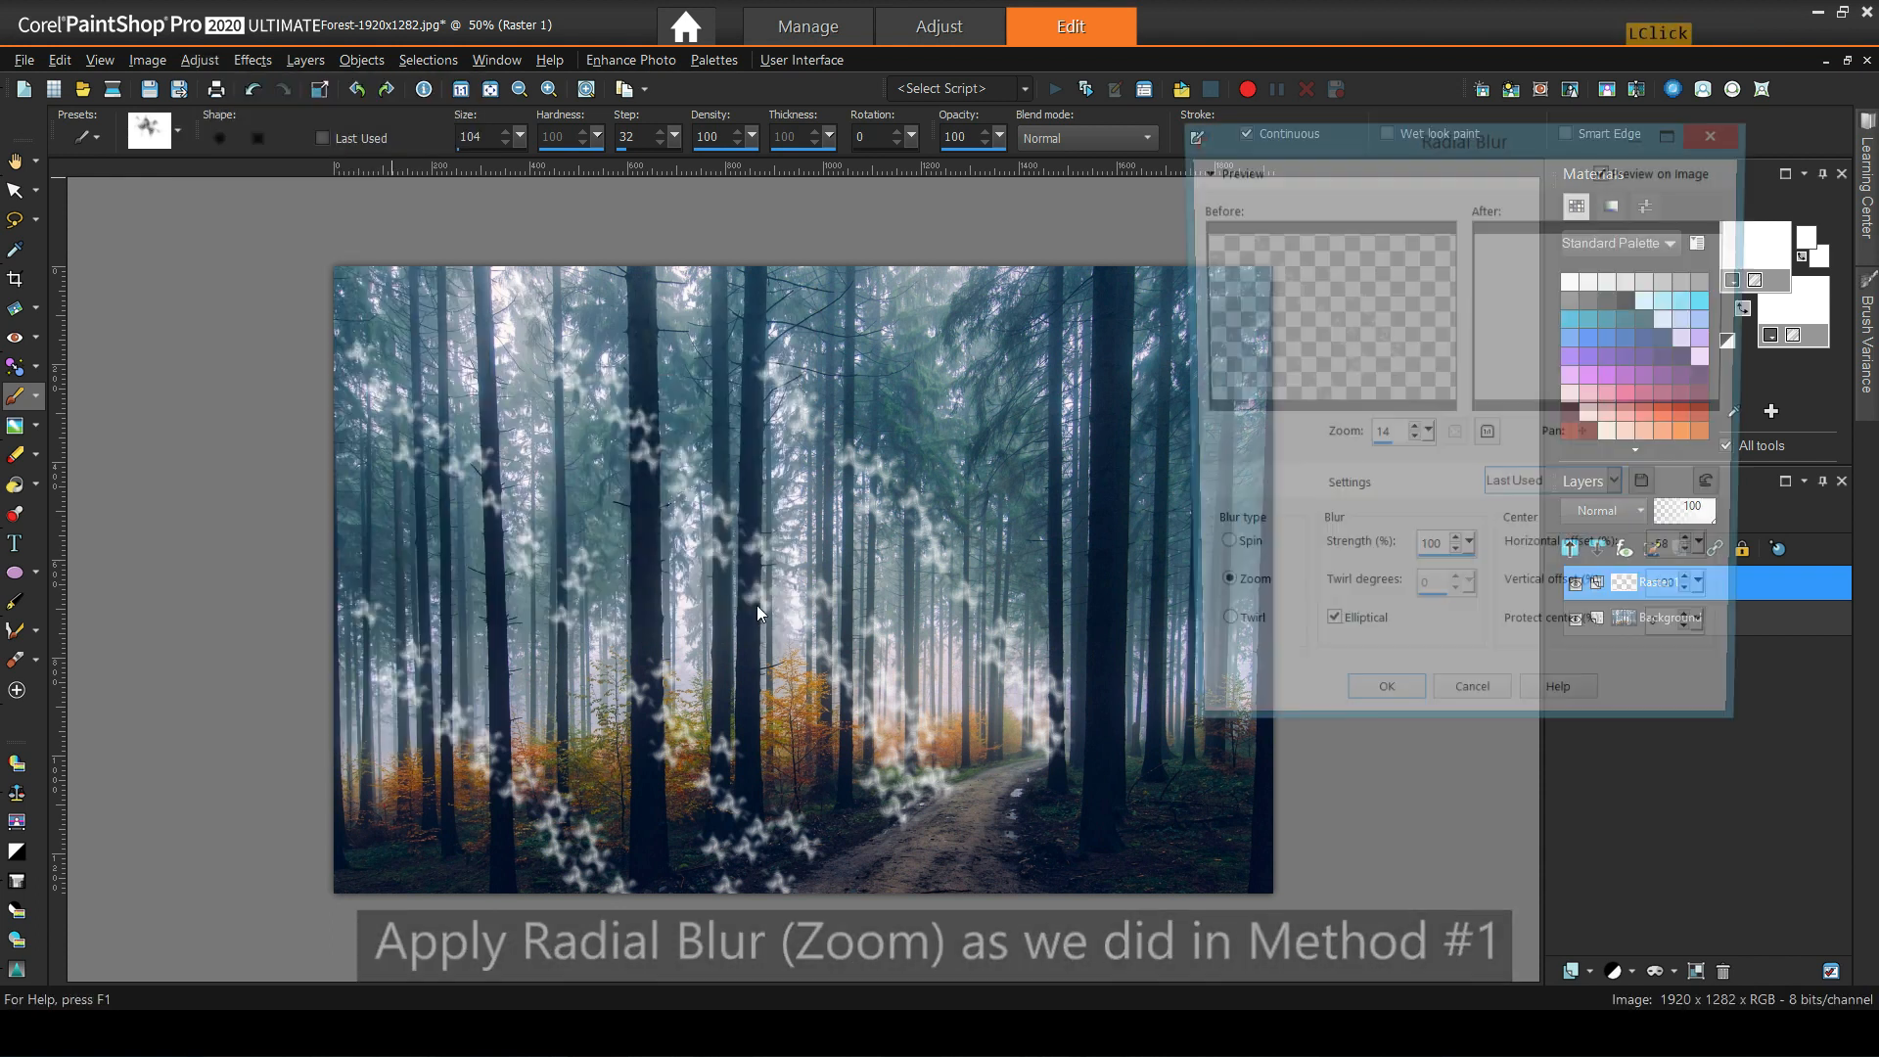
left_click_drag(1253, 235, 1218, 235)
double_click(1428, 557)
type("75")
left_click(1412, 443)
type("100")
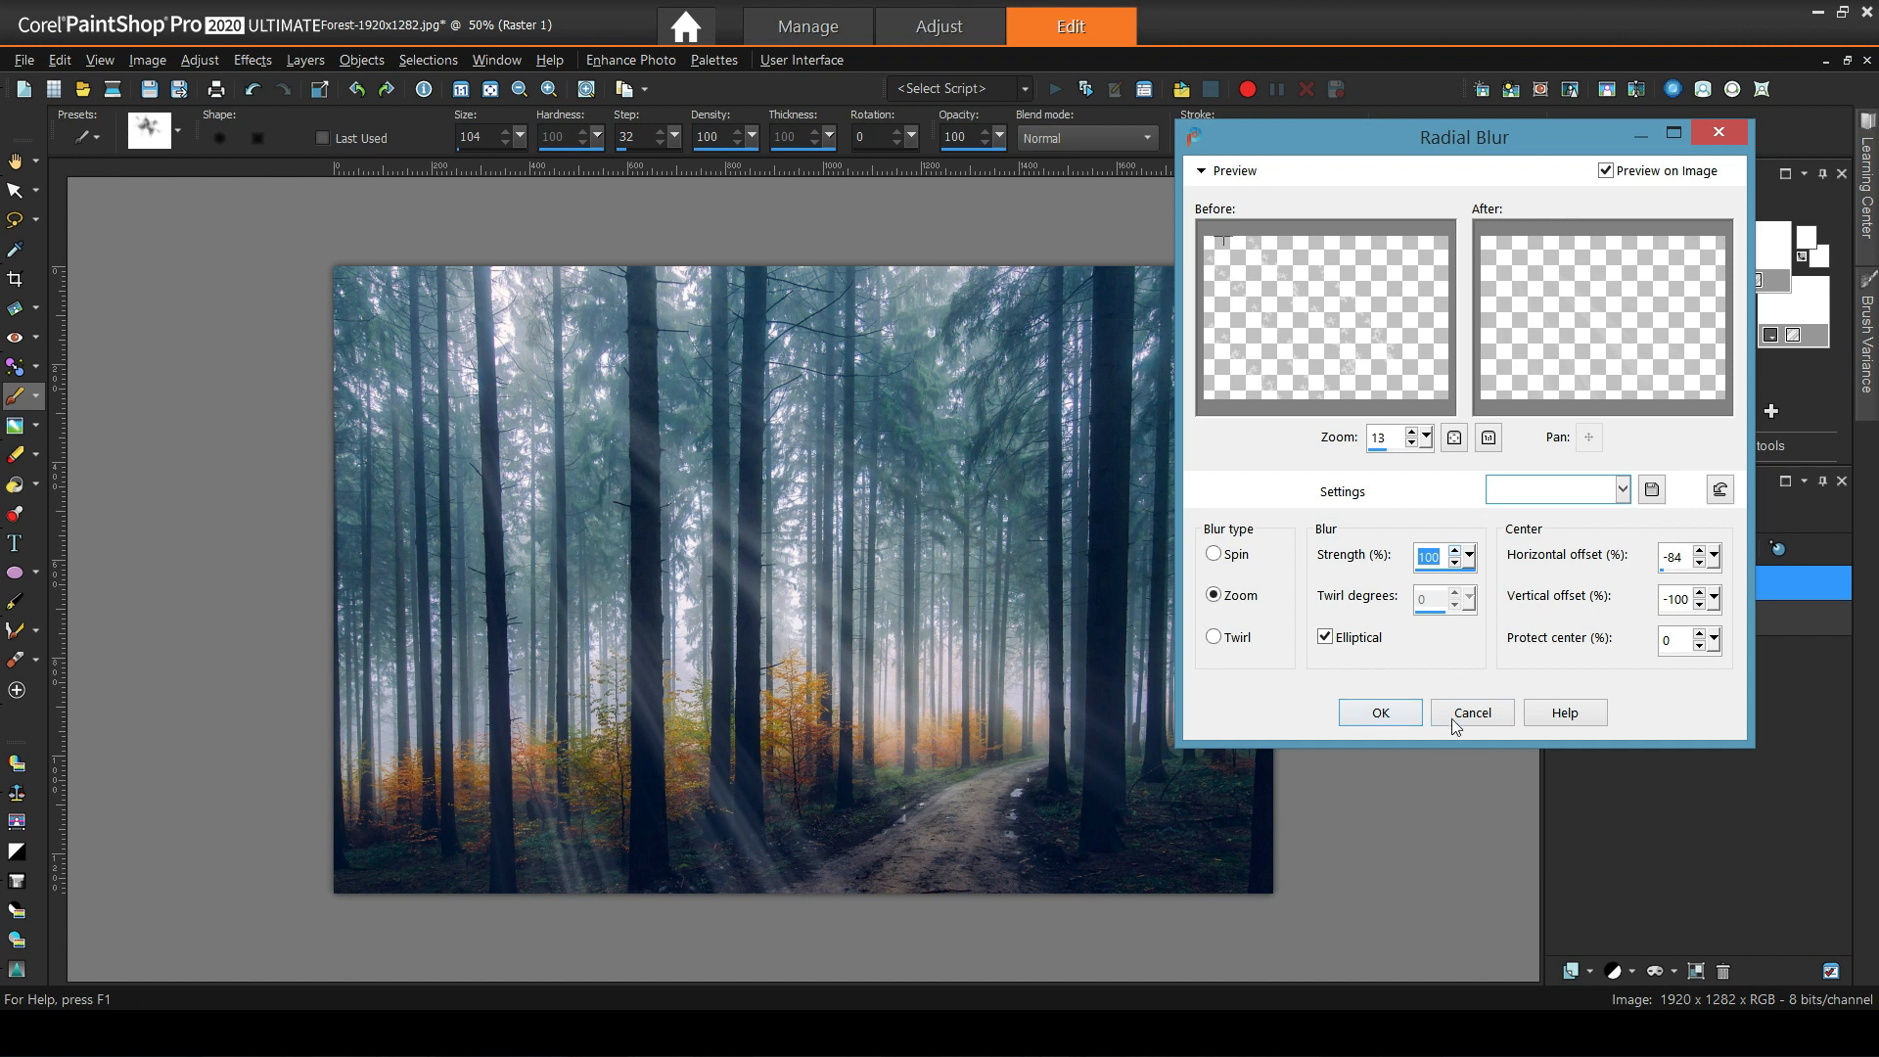
left_click(1380, 711)
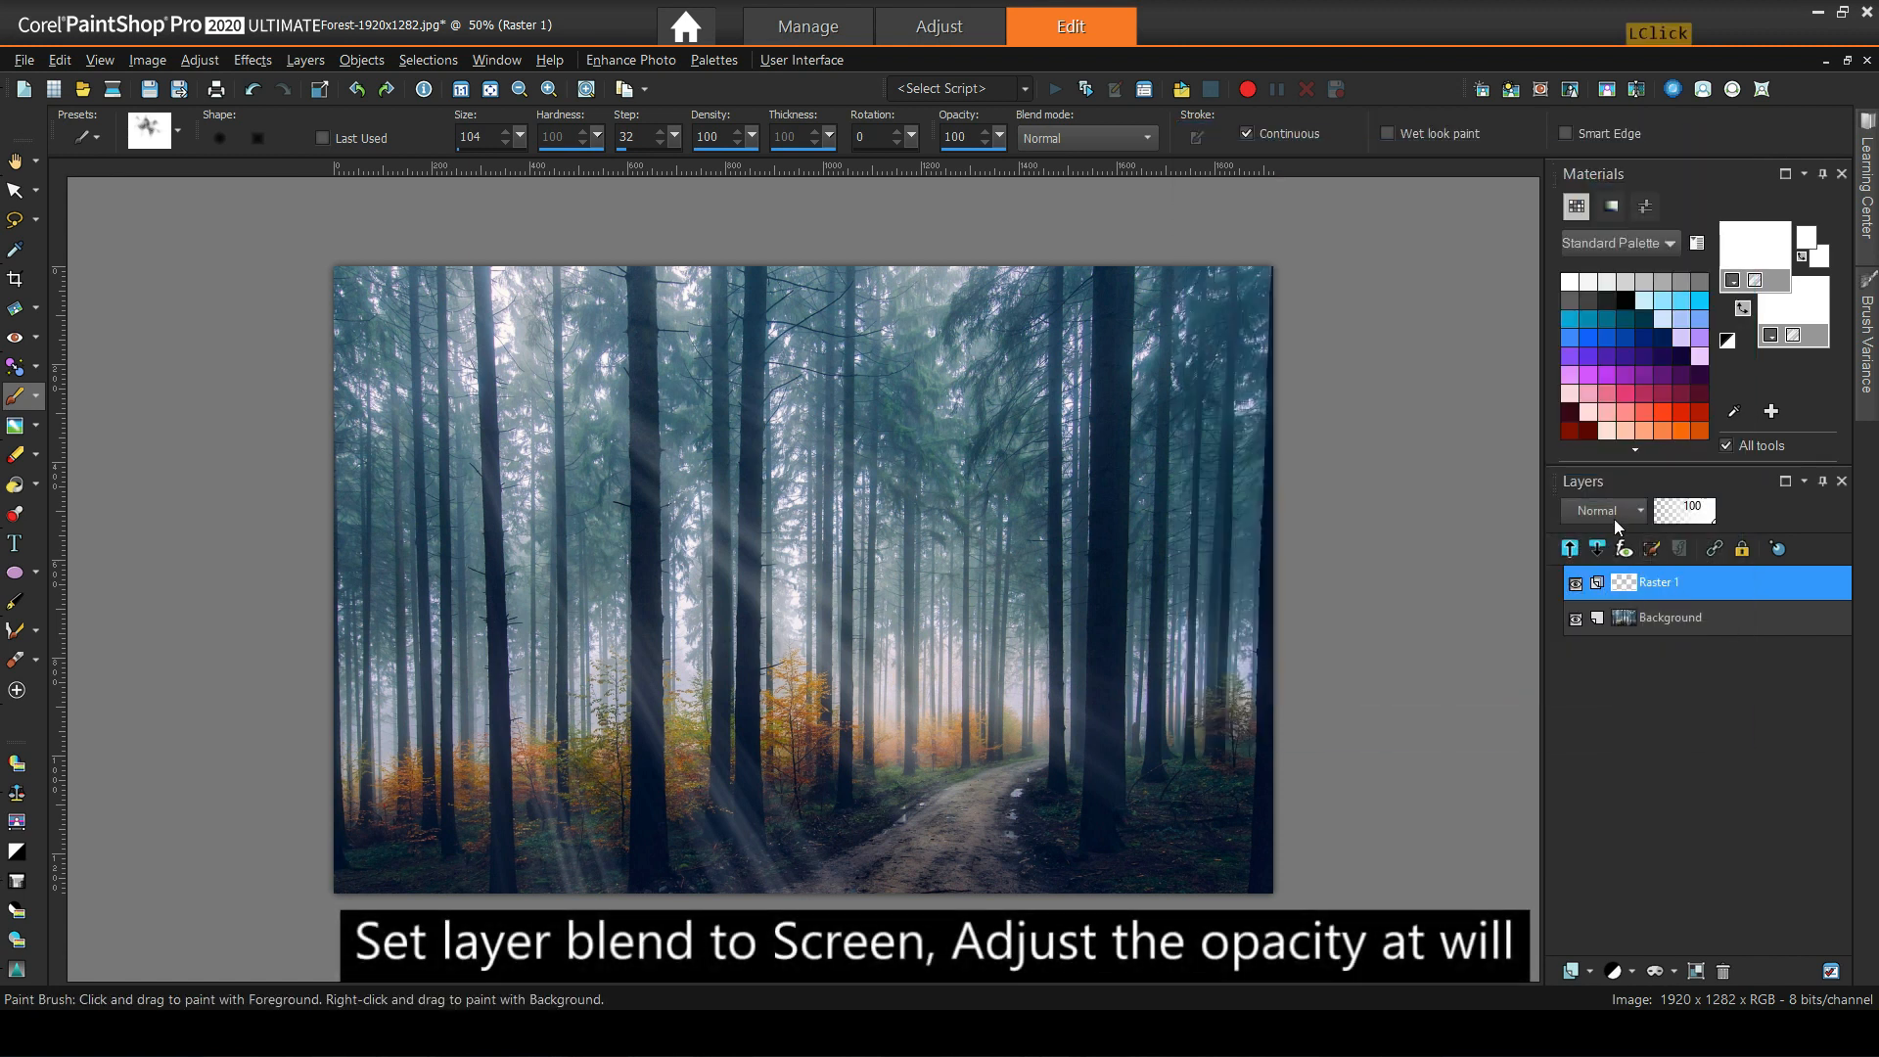
Set the blend mode of the radially blurred Raster 1 to Screen and adjust the layer's opacity.
left_click(1612, 507)
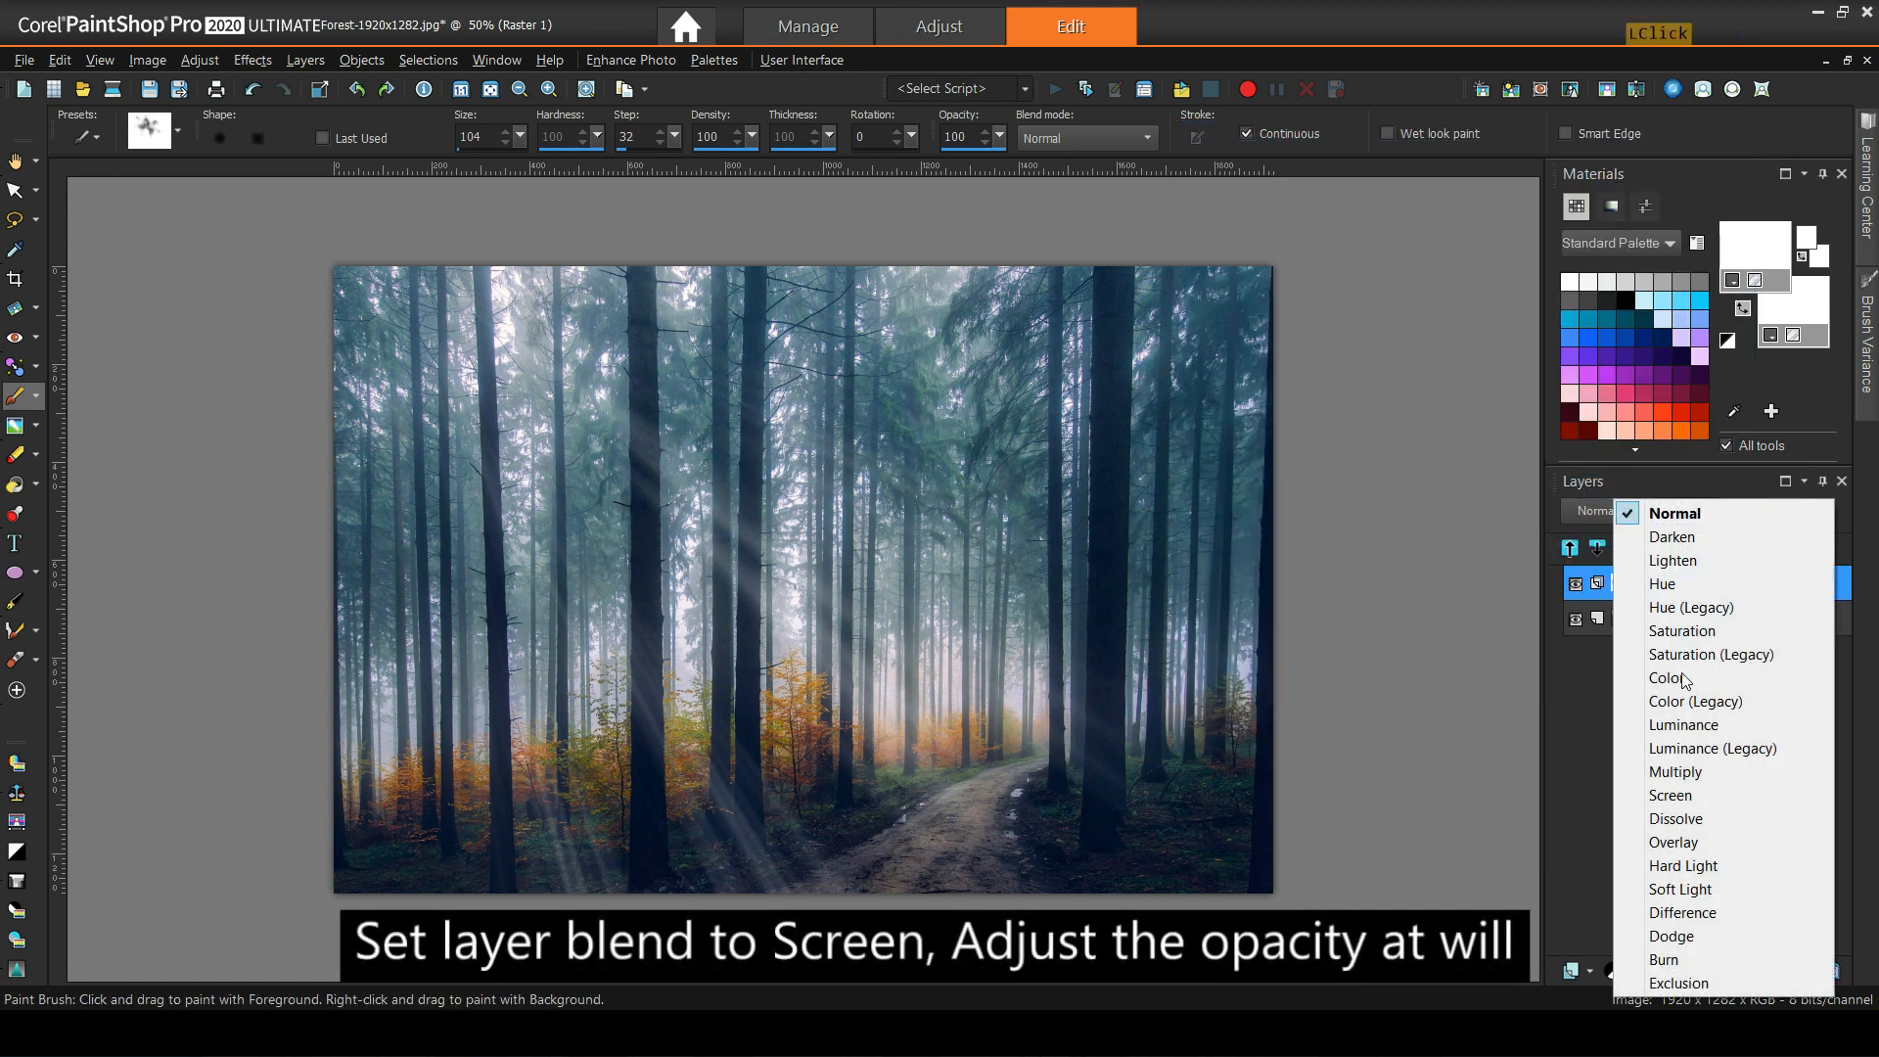
left_click(1687, 796)
left_click_drag(1712, 520, 1767, 519)
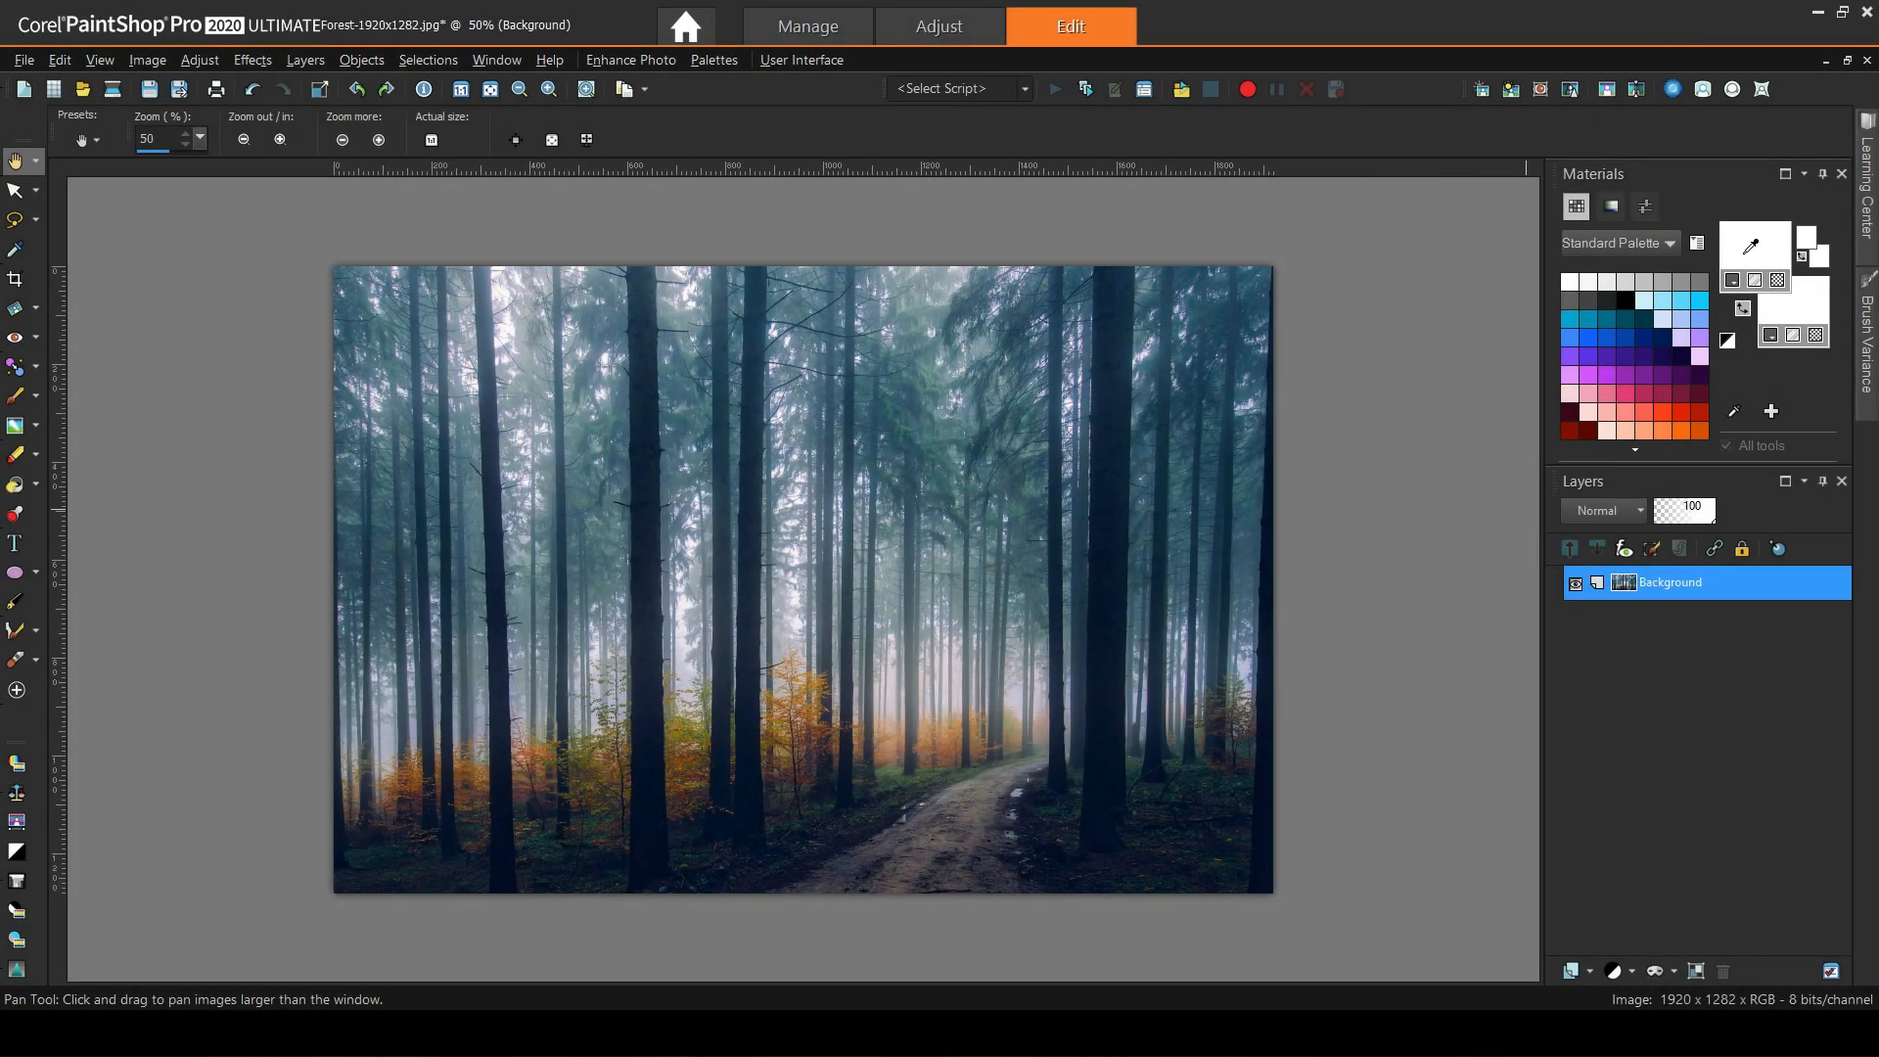
Change the foreground color to solid black.
left_click(1643, 494)
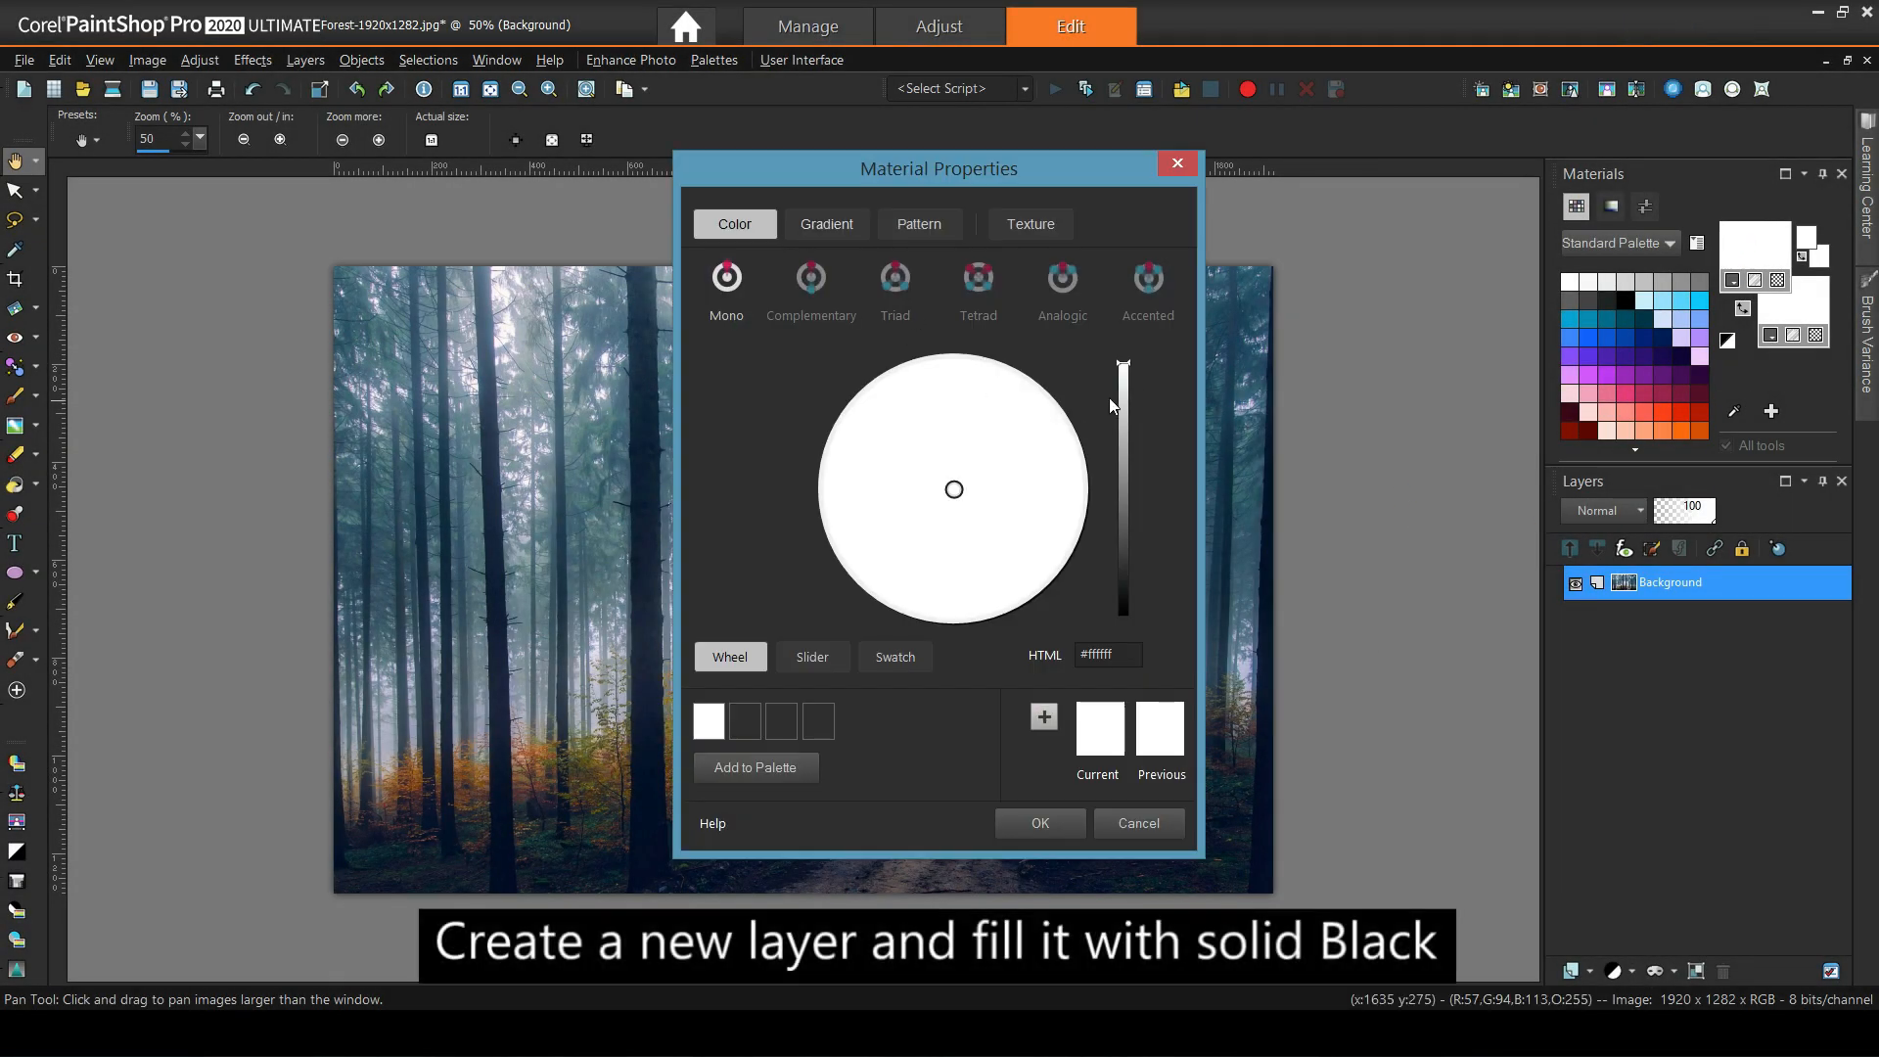
left_click(1127, 397)
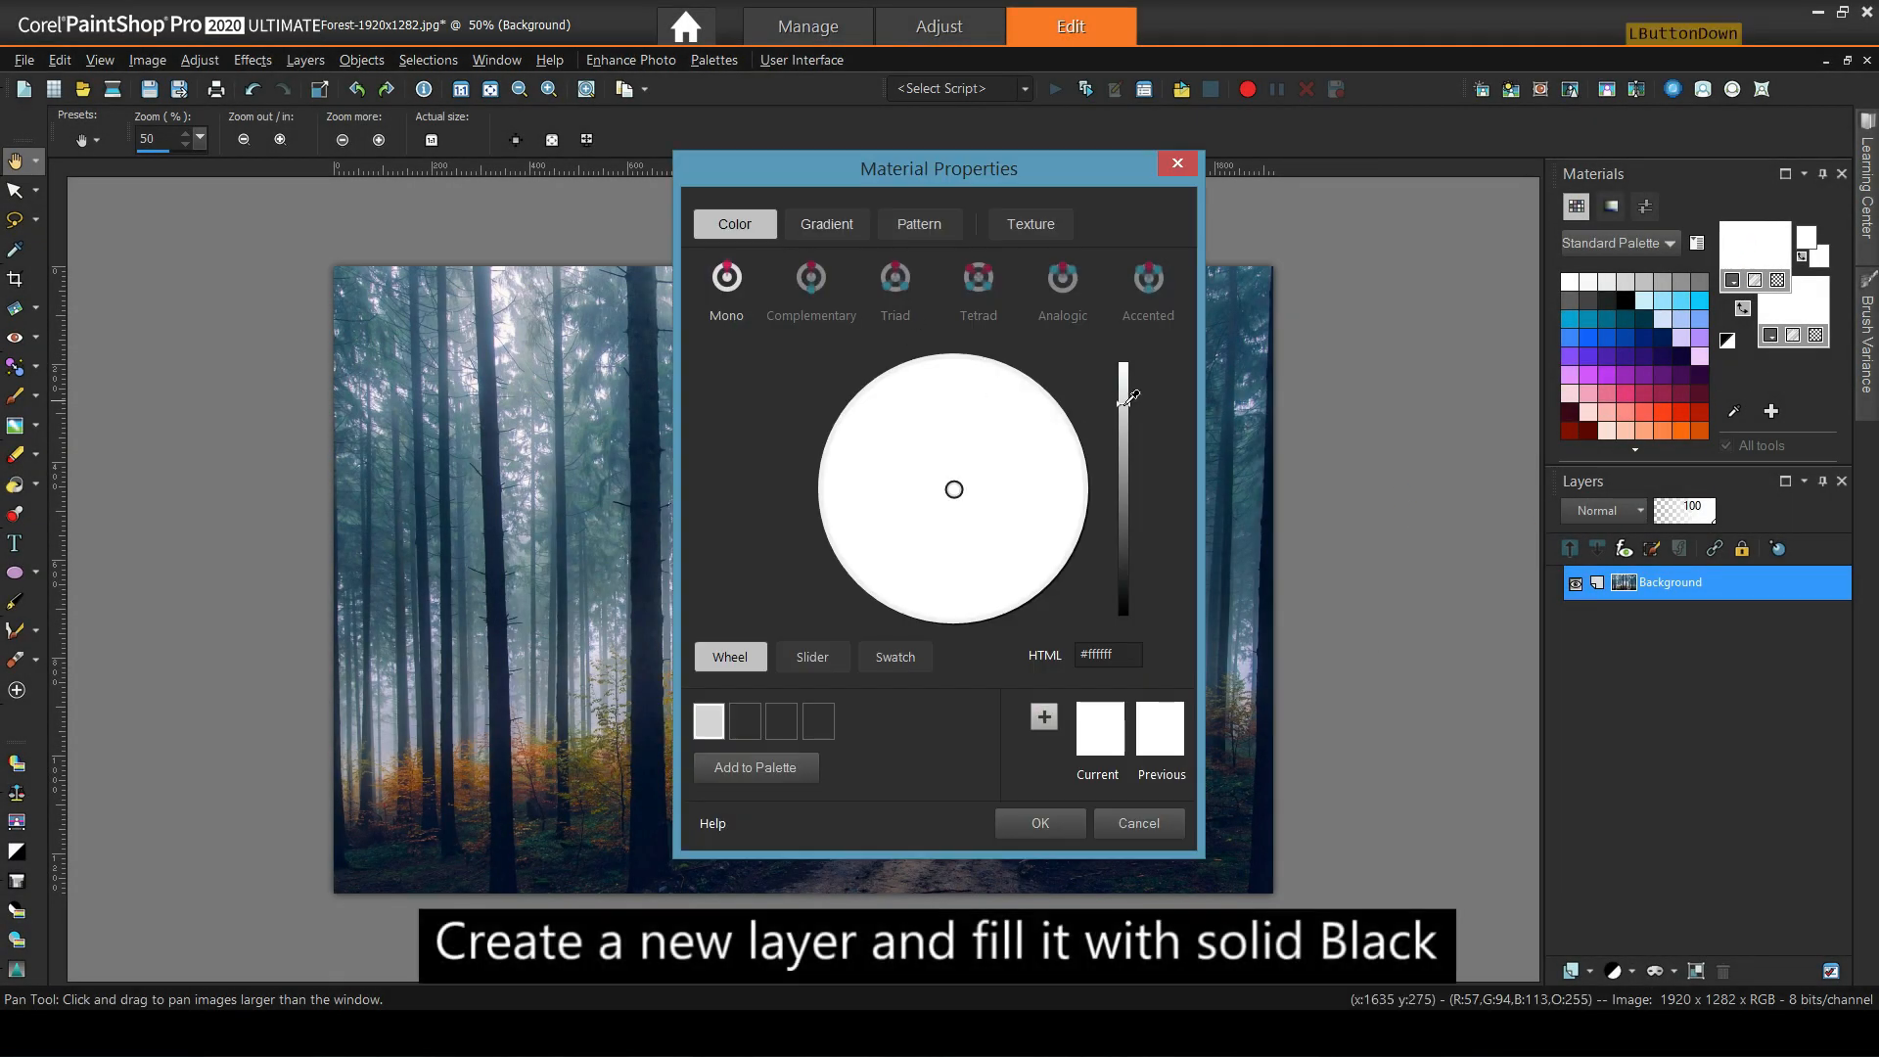
left_click_drag(1127, 398, 1126, 615)
left_click(1040, 823)
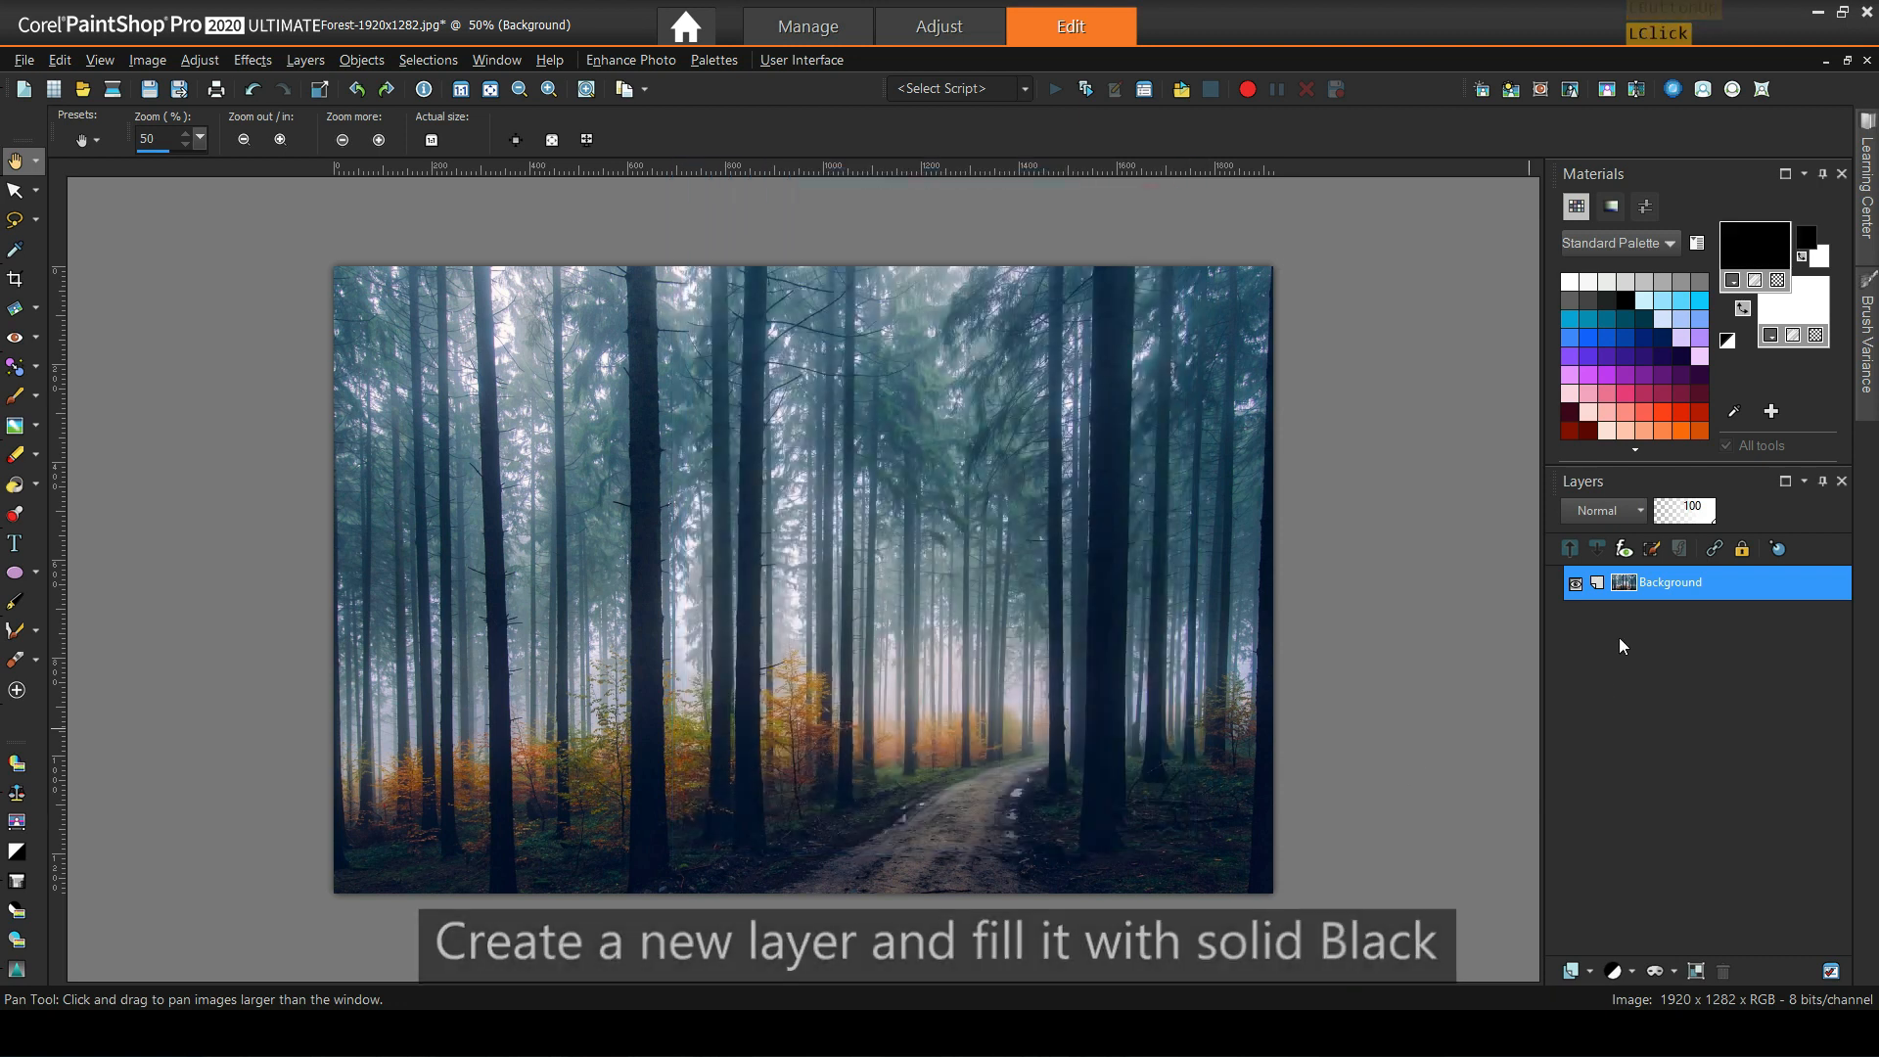
Create an empty raster layer with default settings over the Background for the black fill.
left_click(1589, 972)
left_click(1639, 807)
left_click(1339, 787)
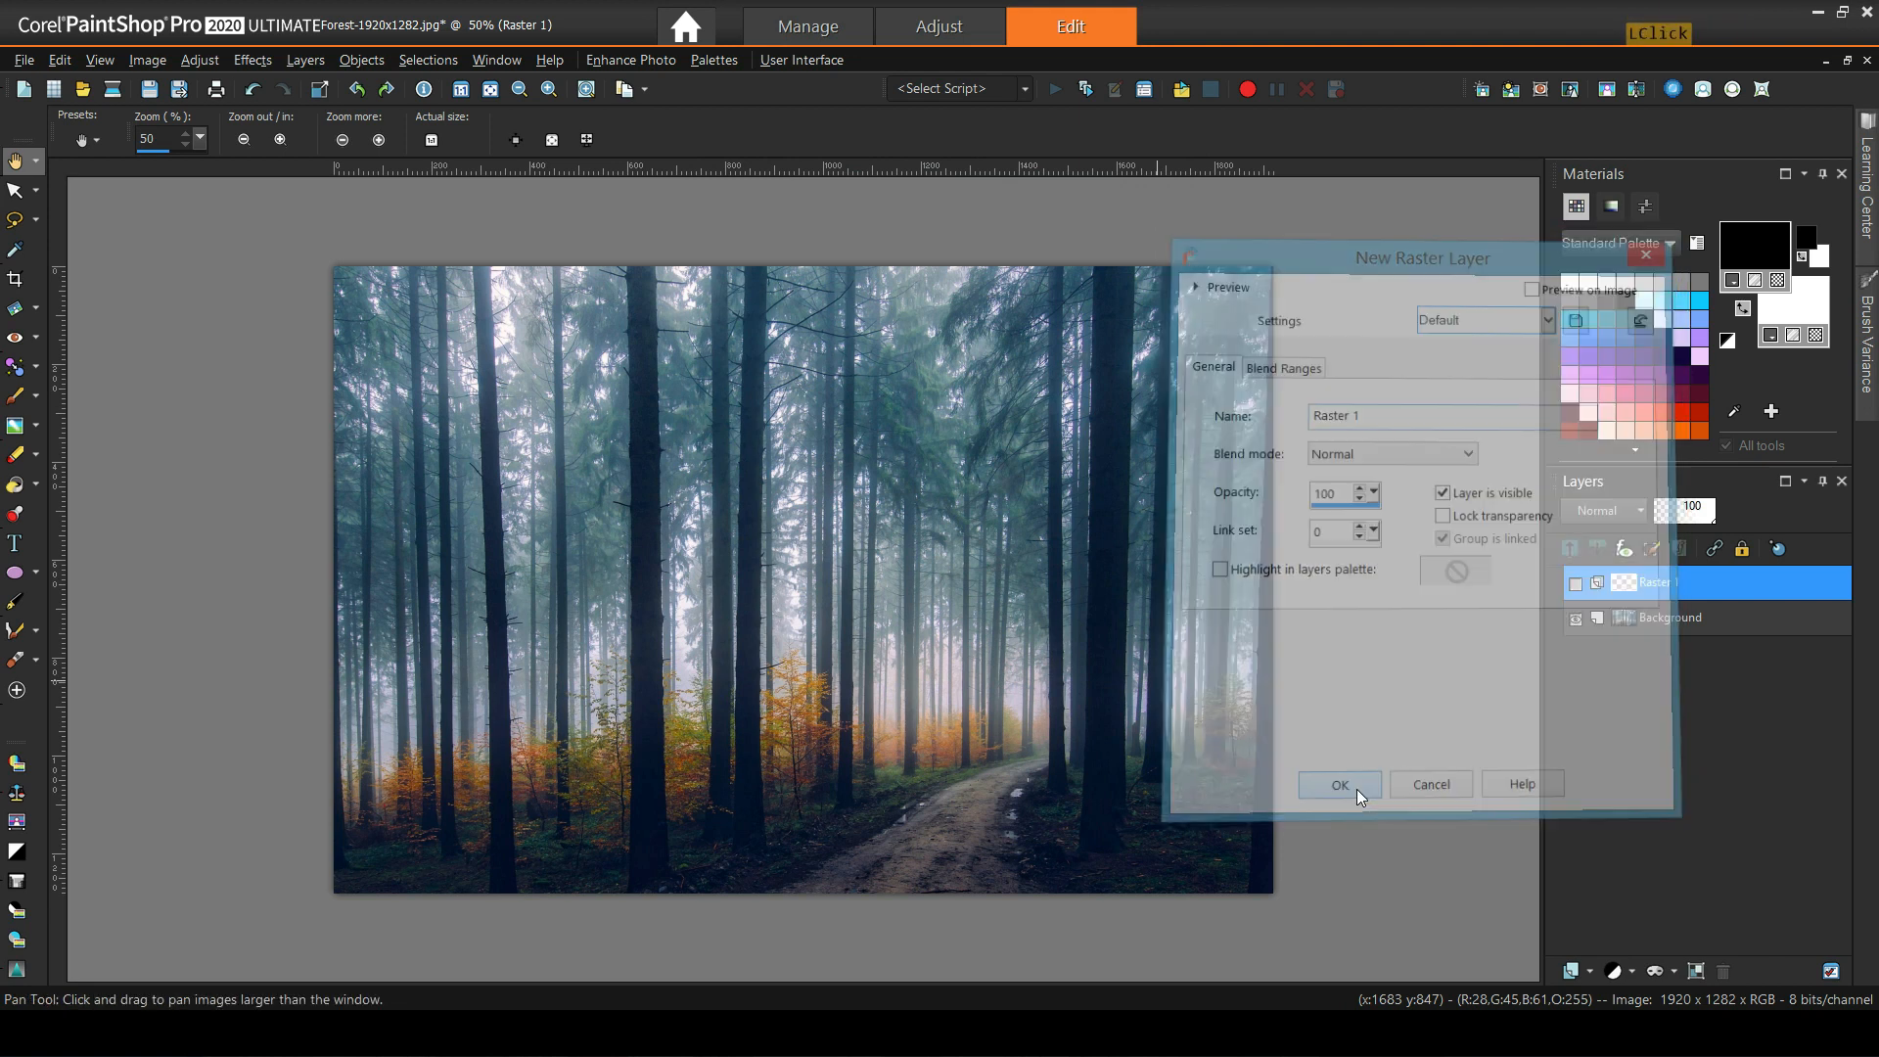
Flood fill Raster 1 with the black foreground color and set its blend mode to Screen.
left_click(34, 486)
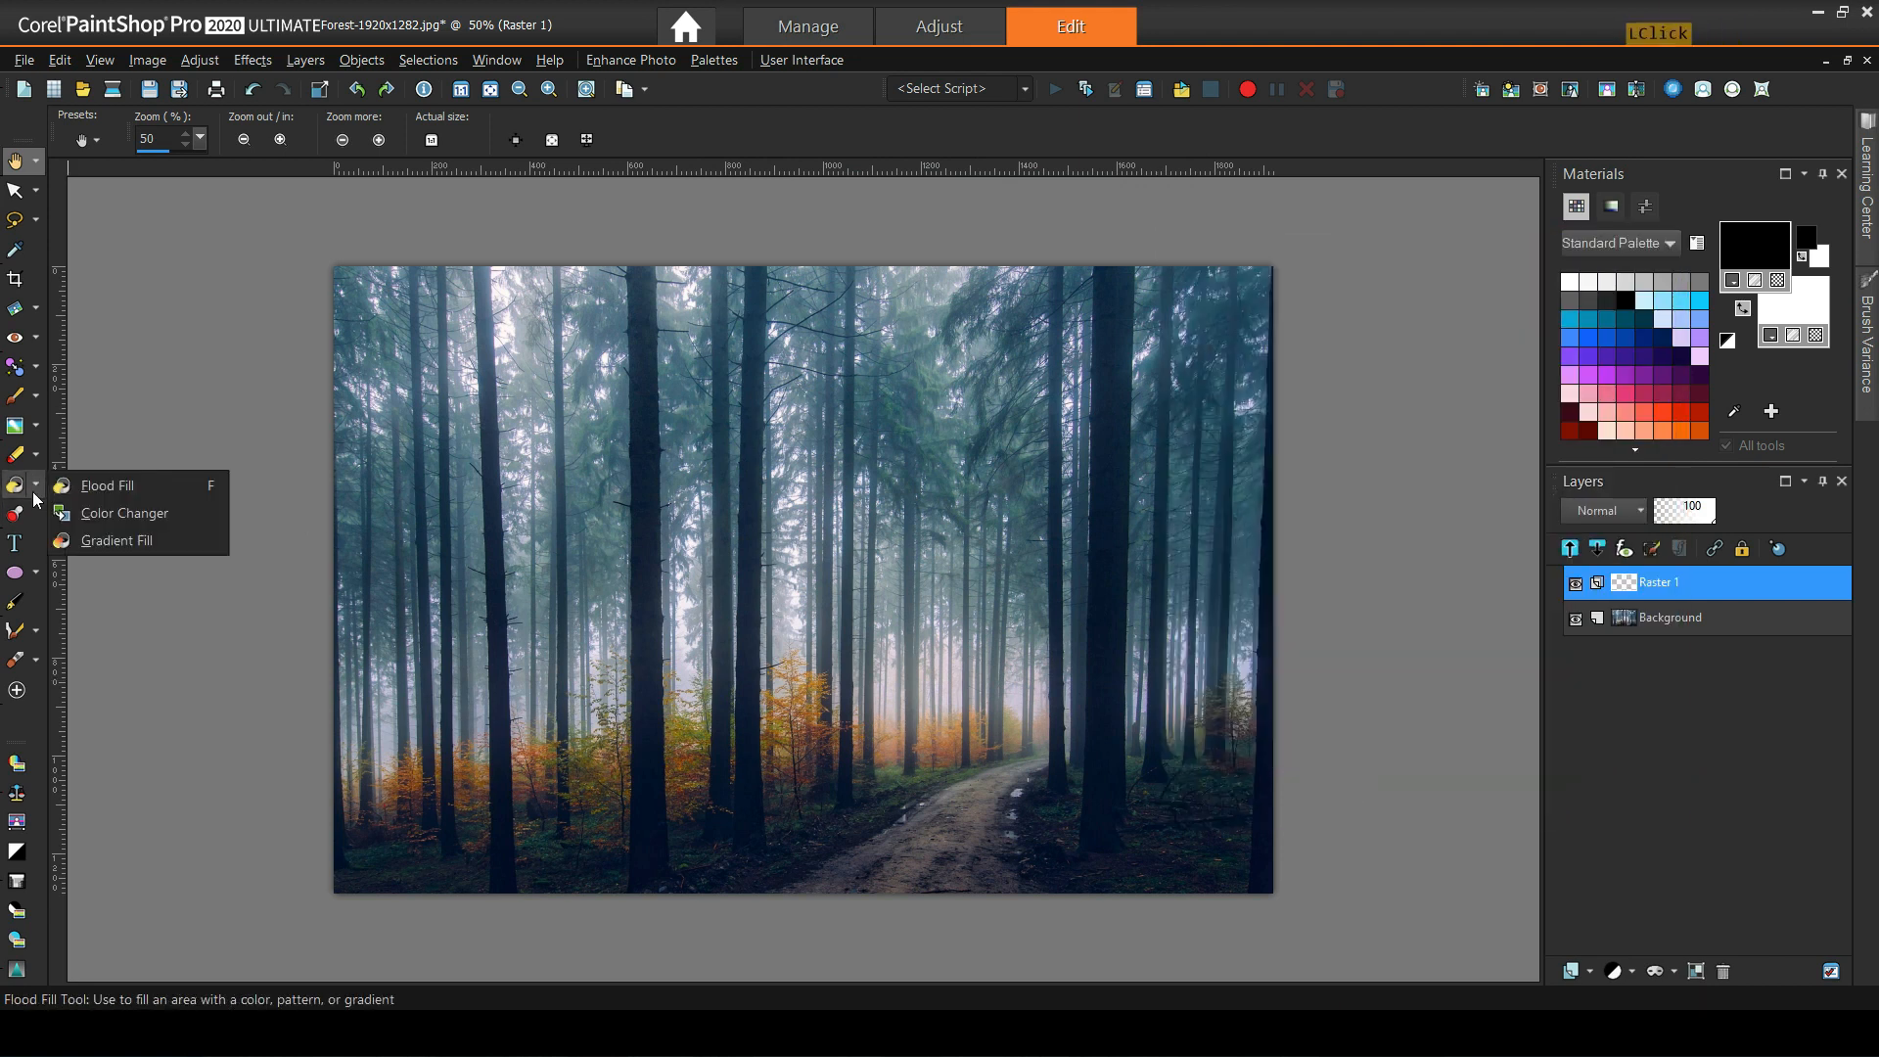
left_click(120, 489)
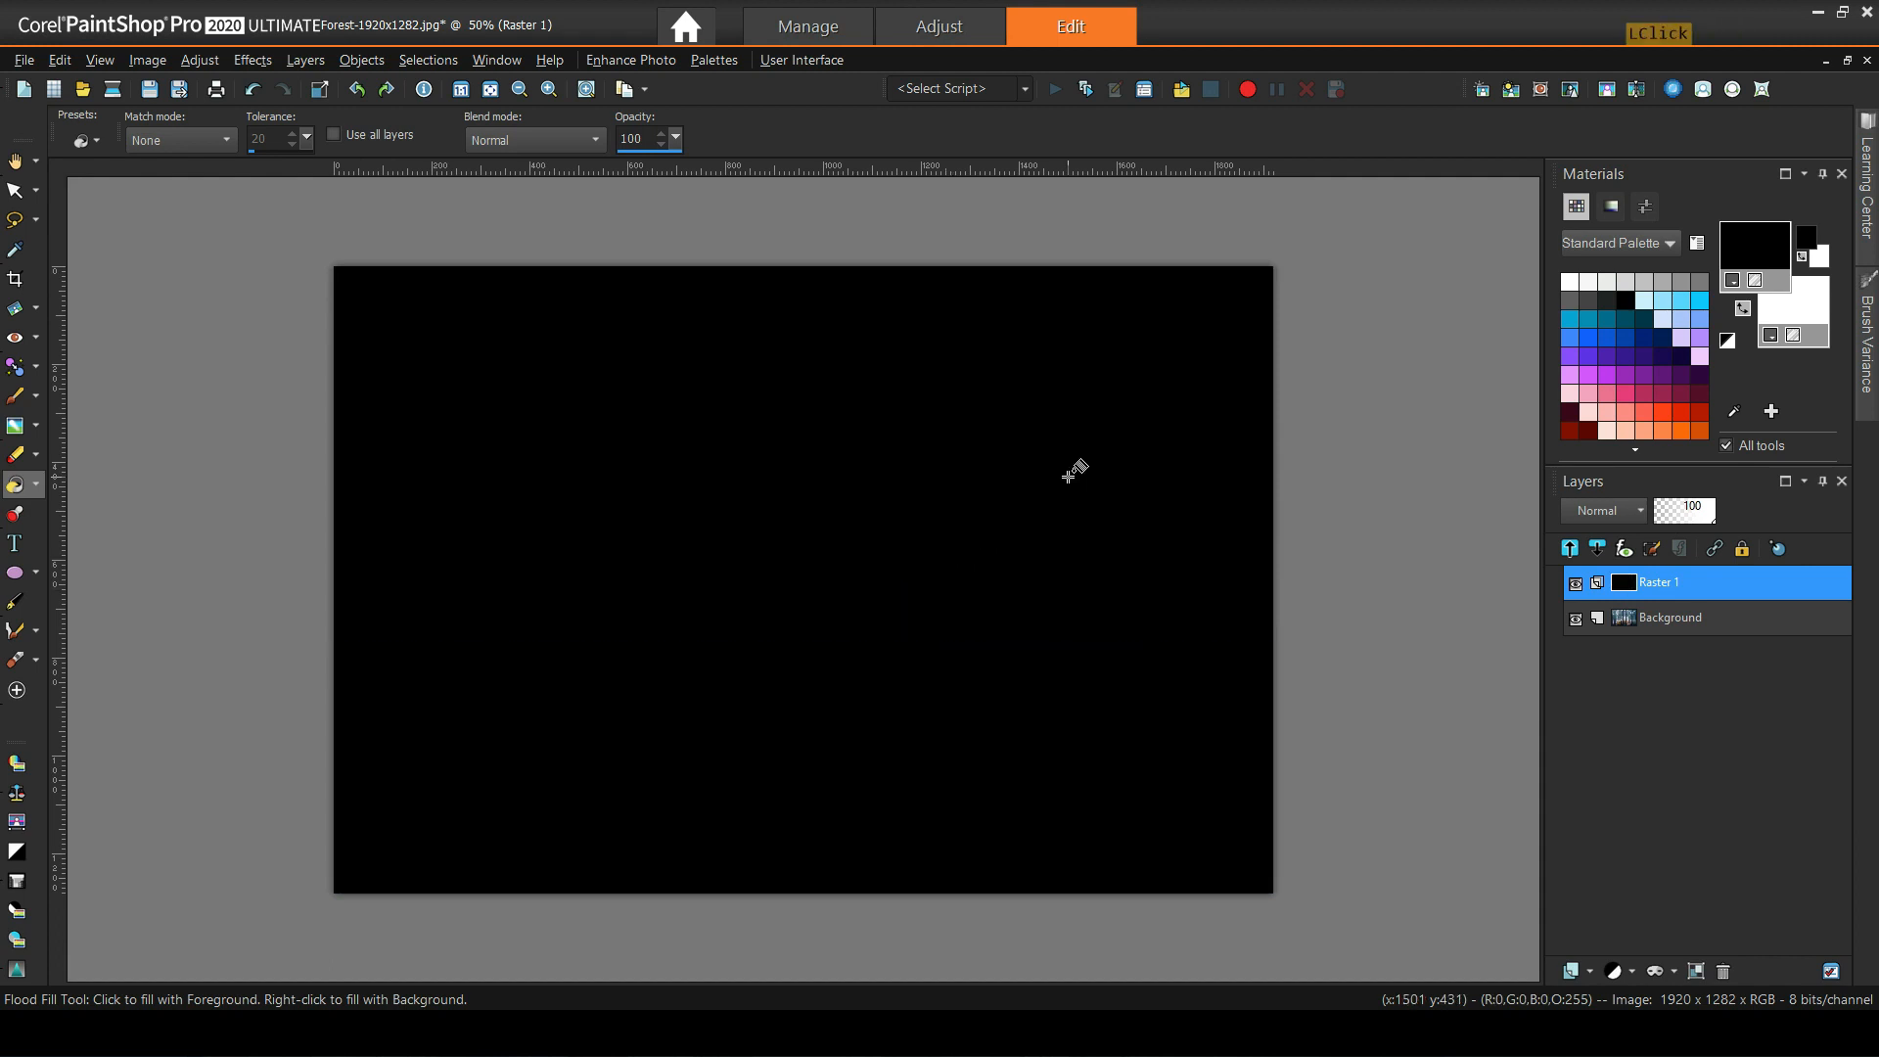
left_click(1636, 510)
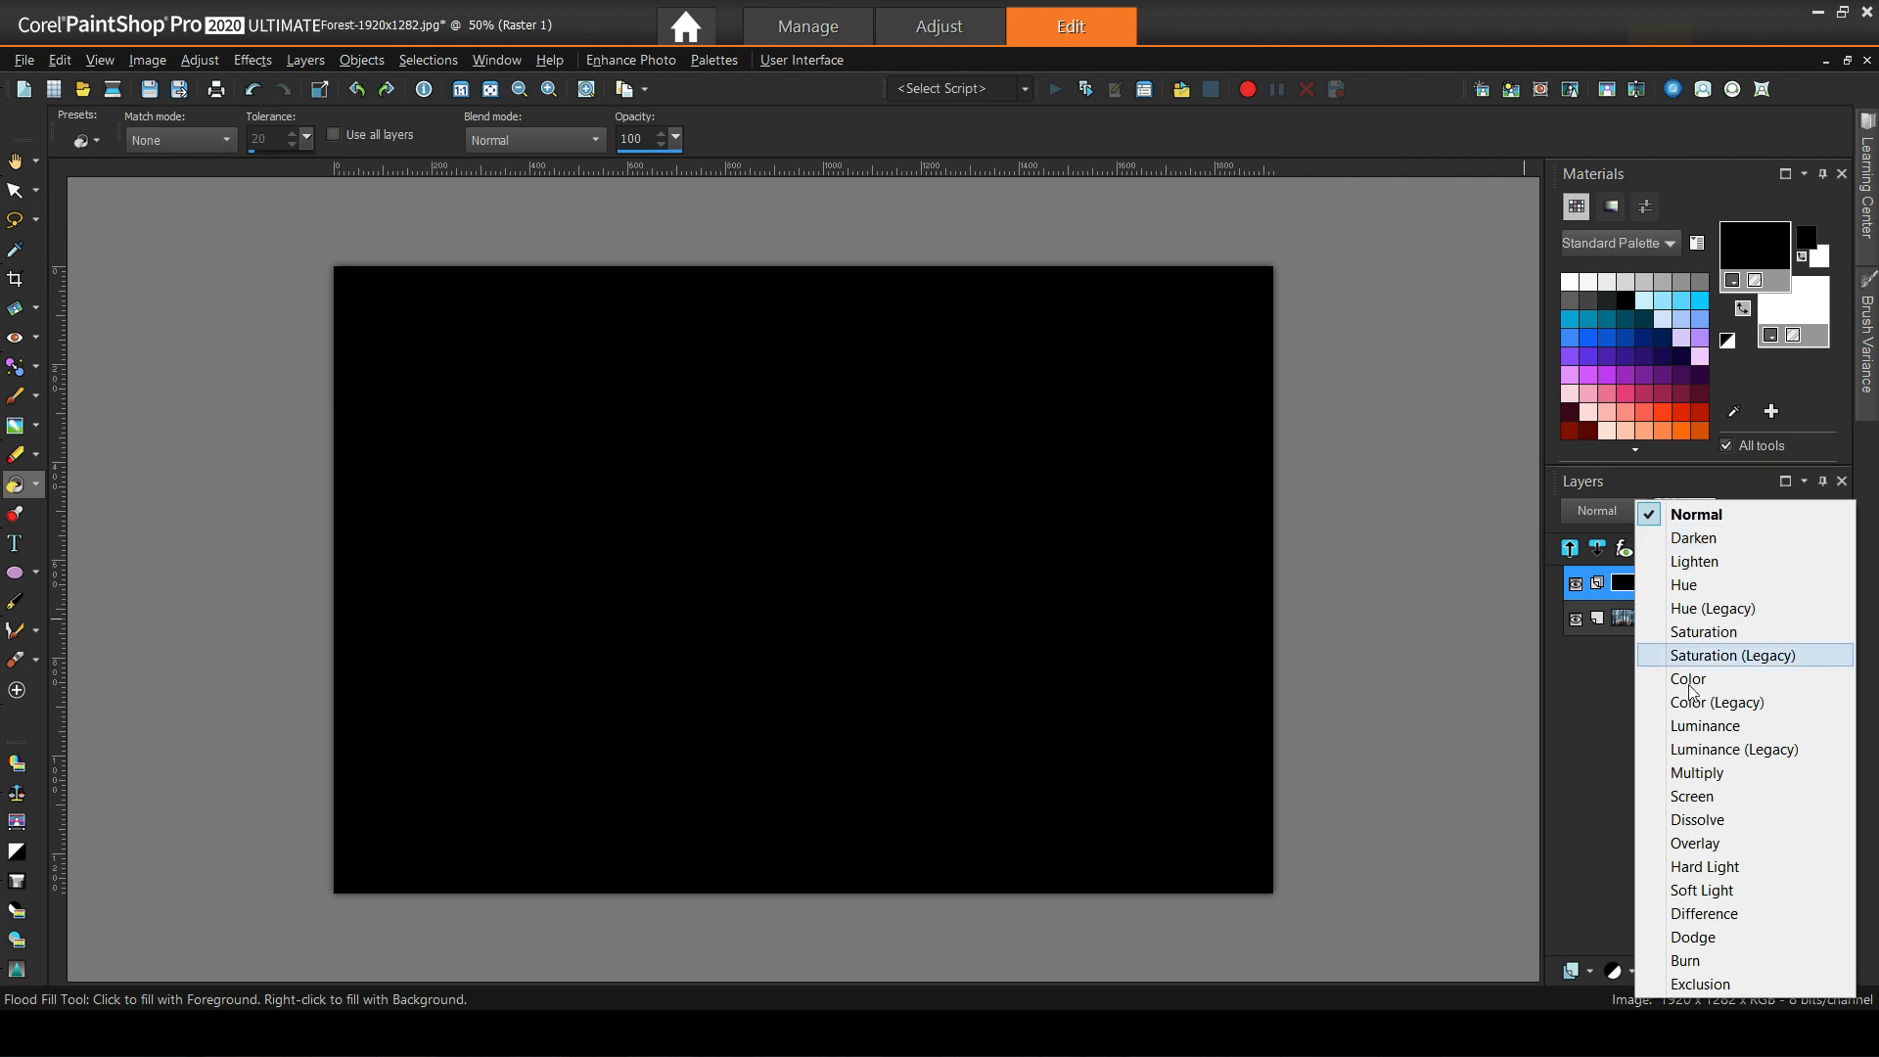
left_click(1691, 795)
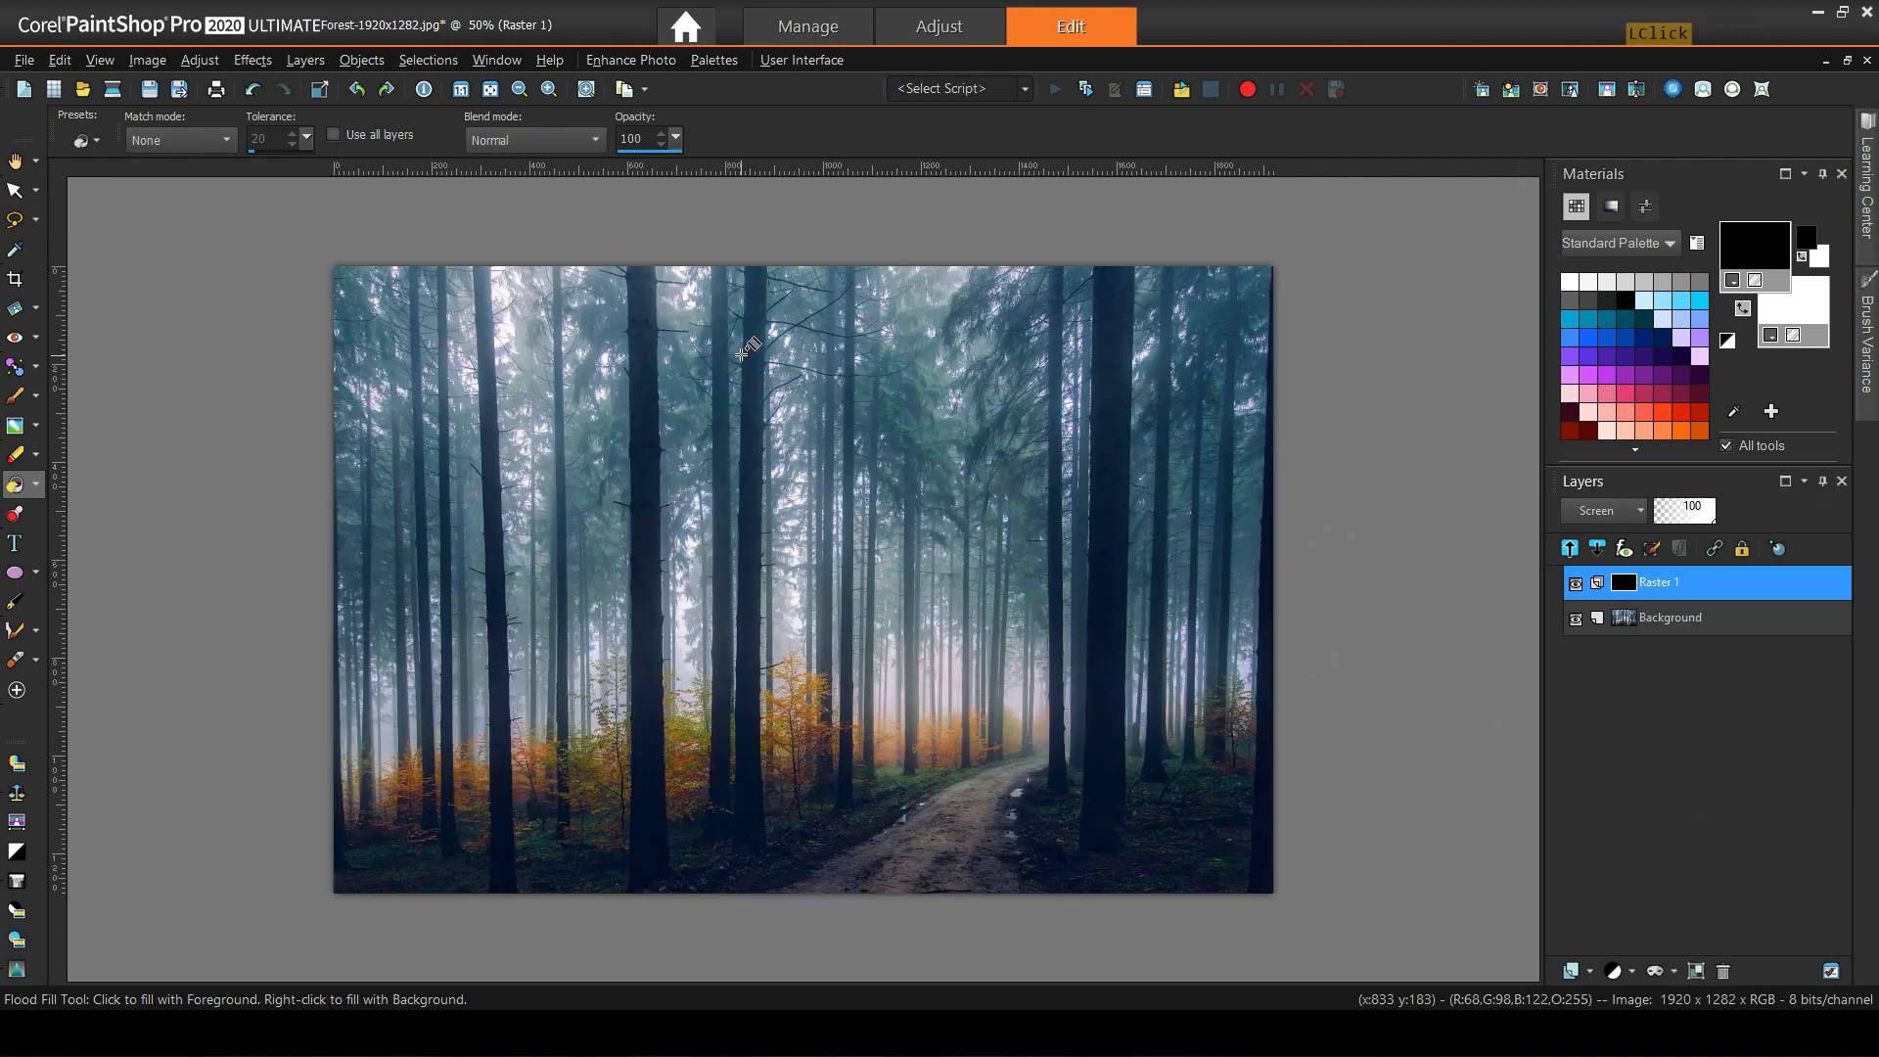
Start the Sunburst illumination effect on the black Raster 1 layer and set the light spot's brightness to 41.
left_click(253, 60)
mouse_move(324, 314)
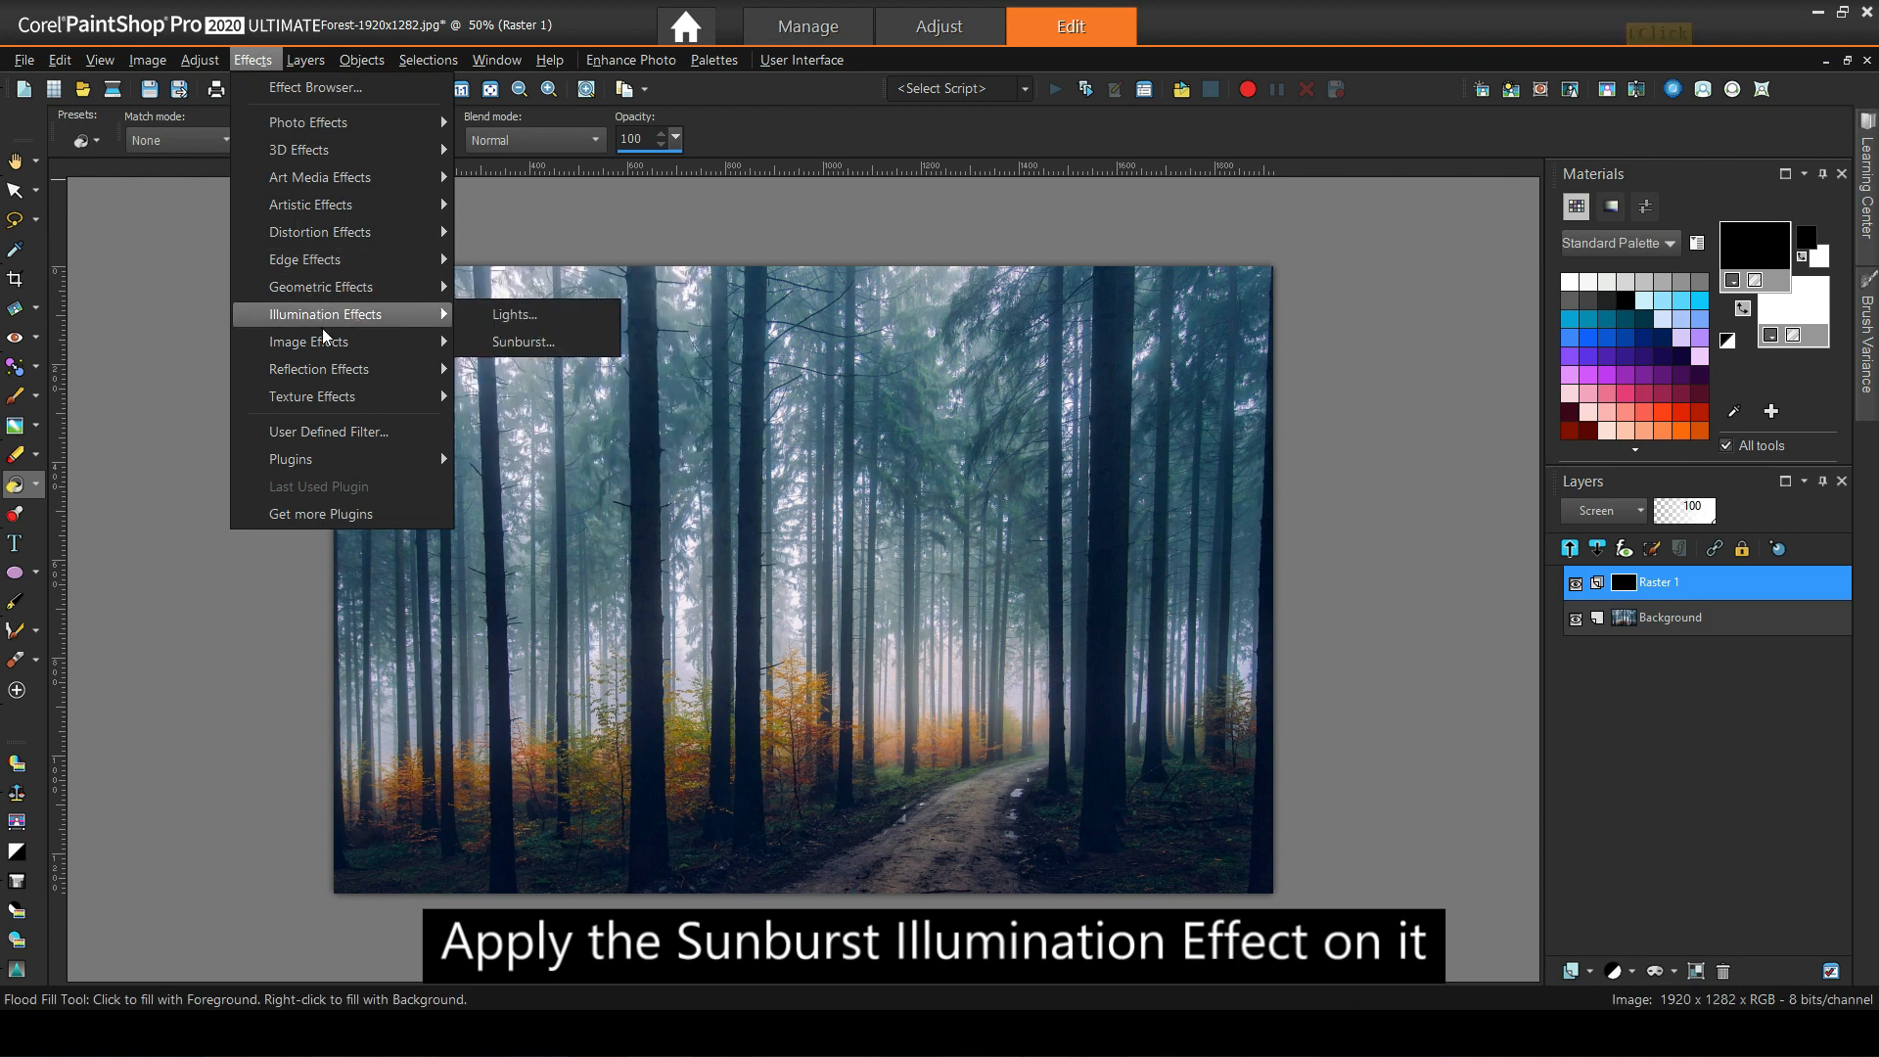
left_click(520, 341)
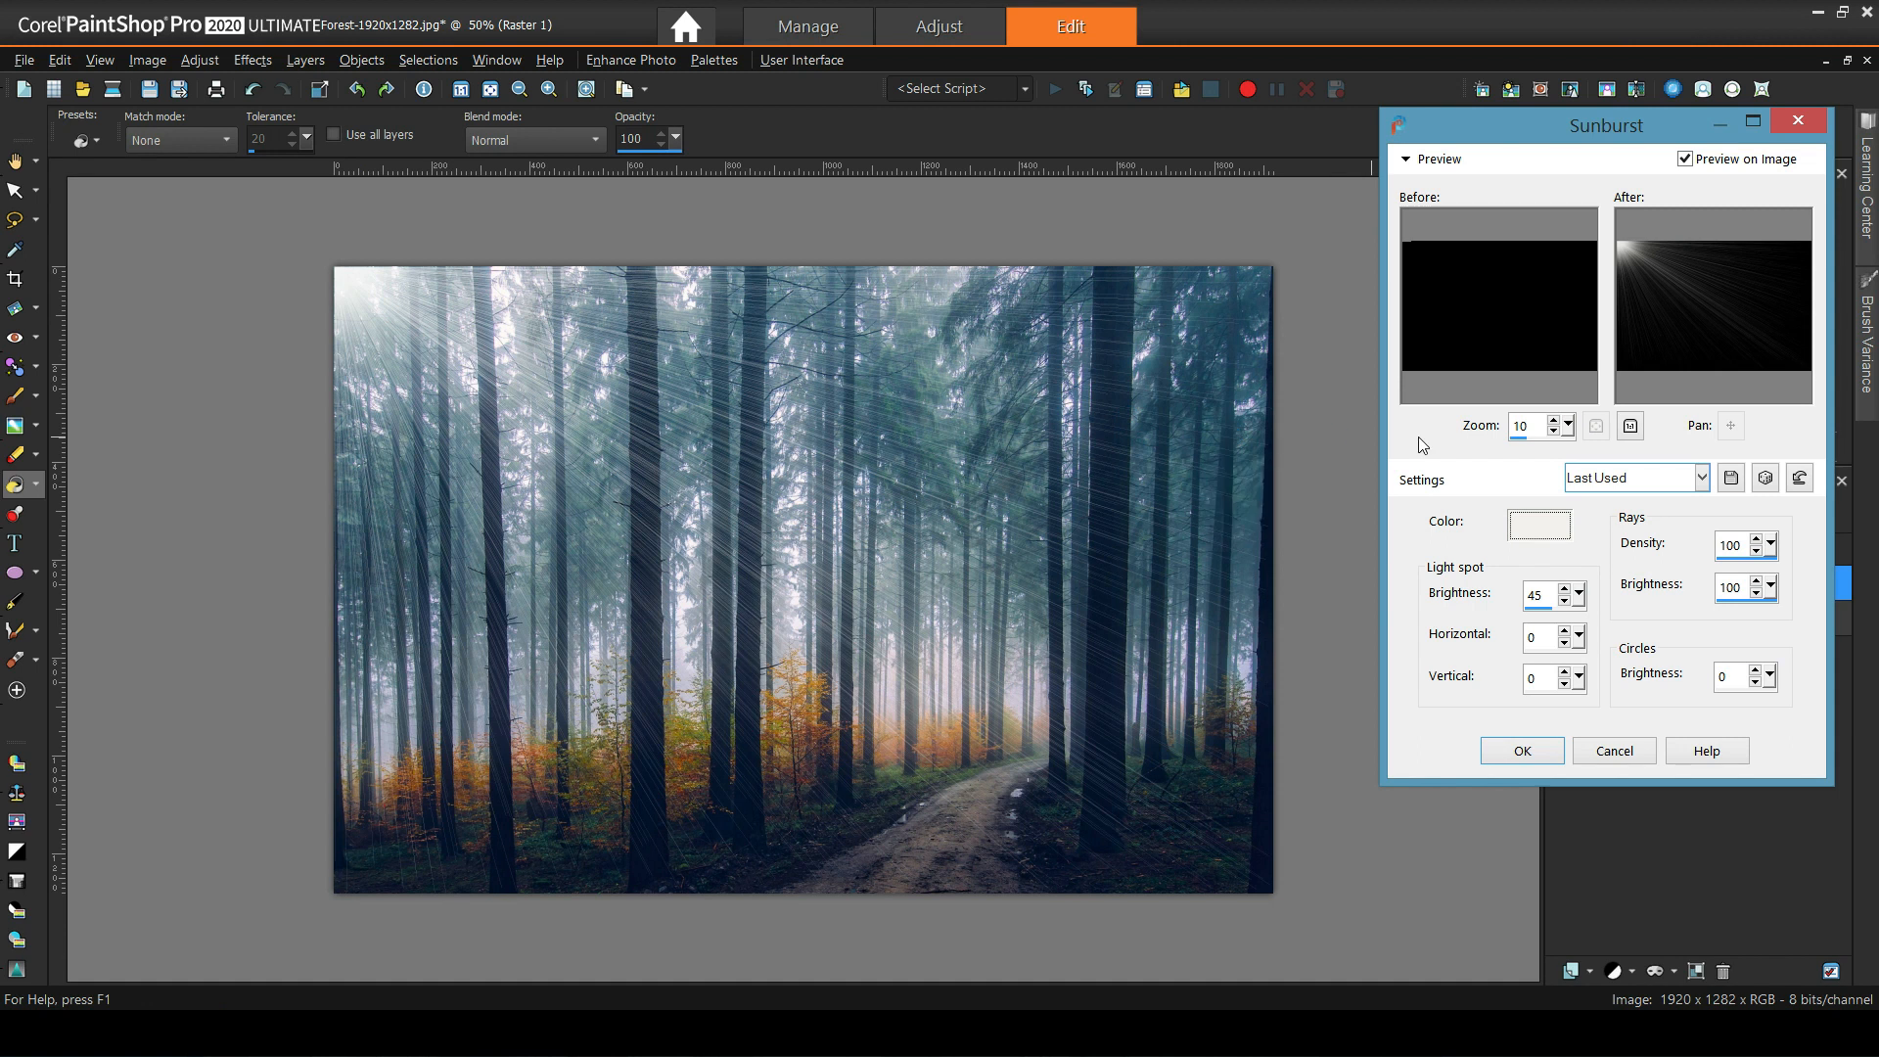
left_click_drag(1594, 131, 1301, 166)
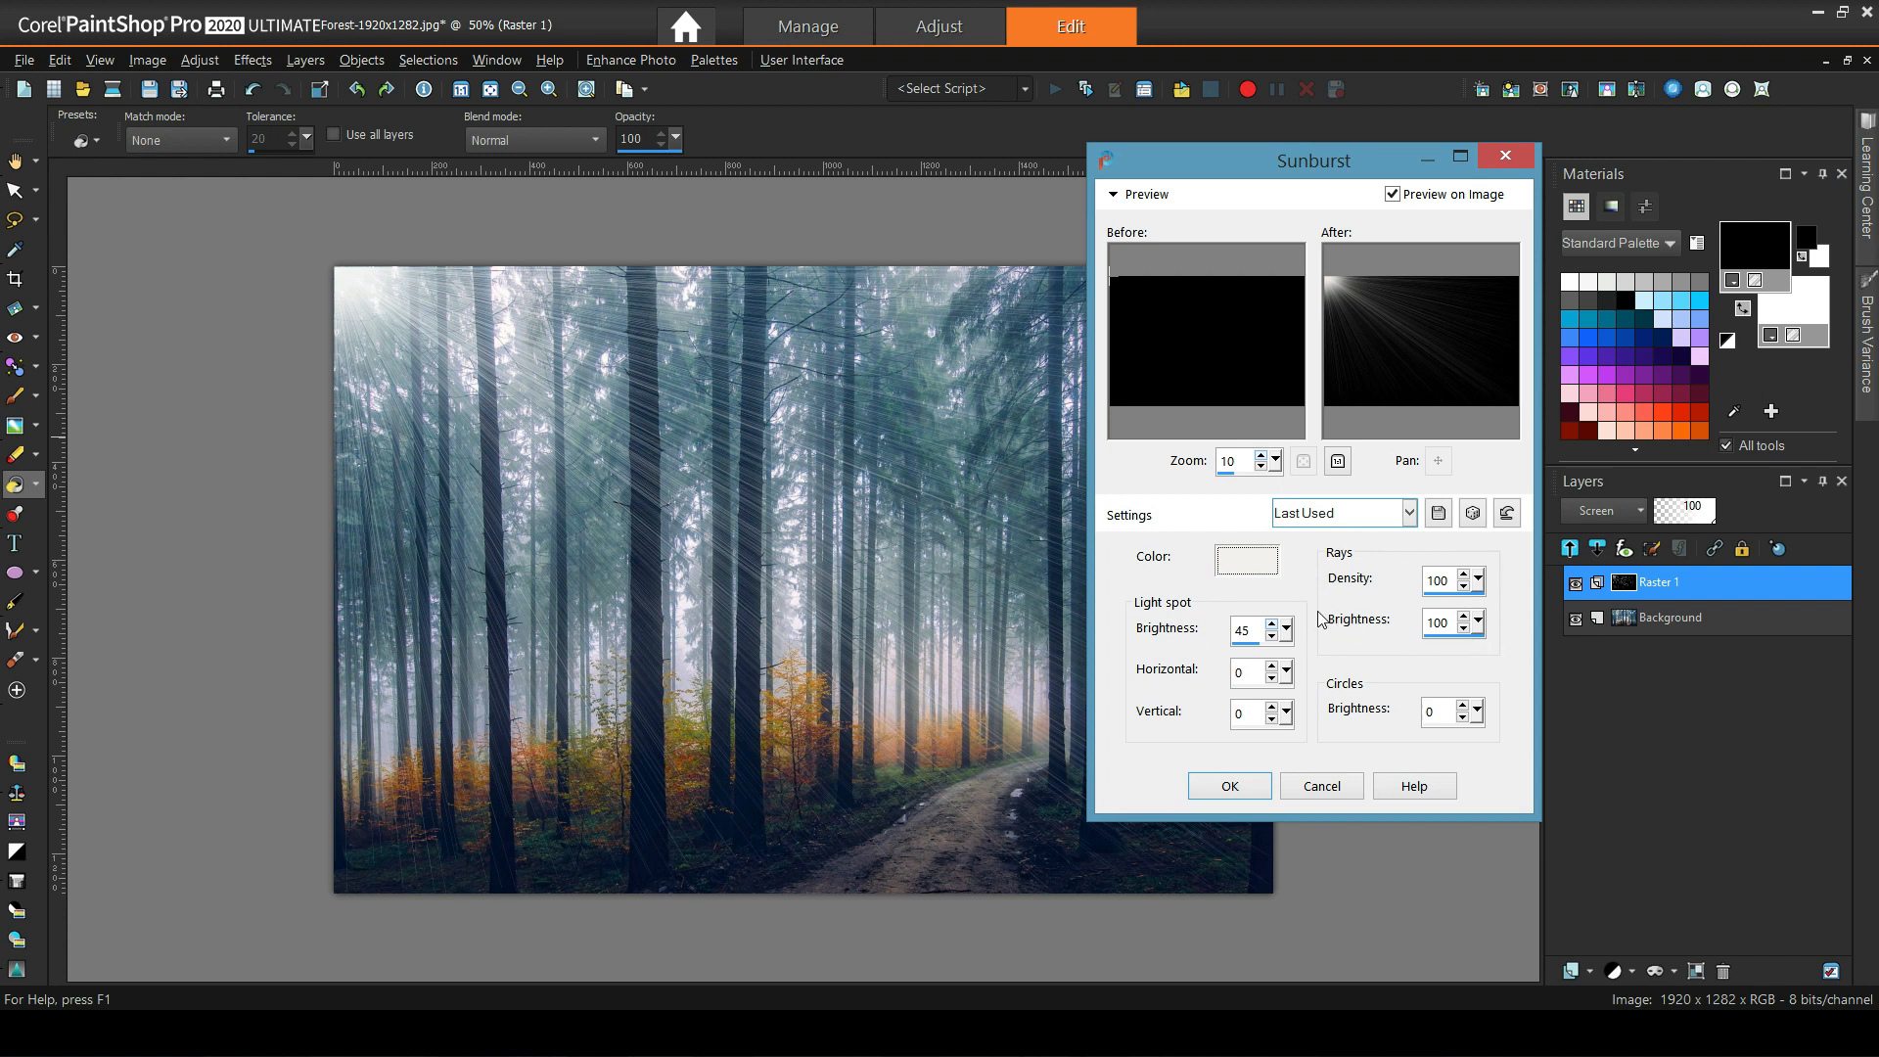
left_click_drag(1282, 634, 1262, 631)
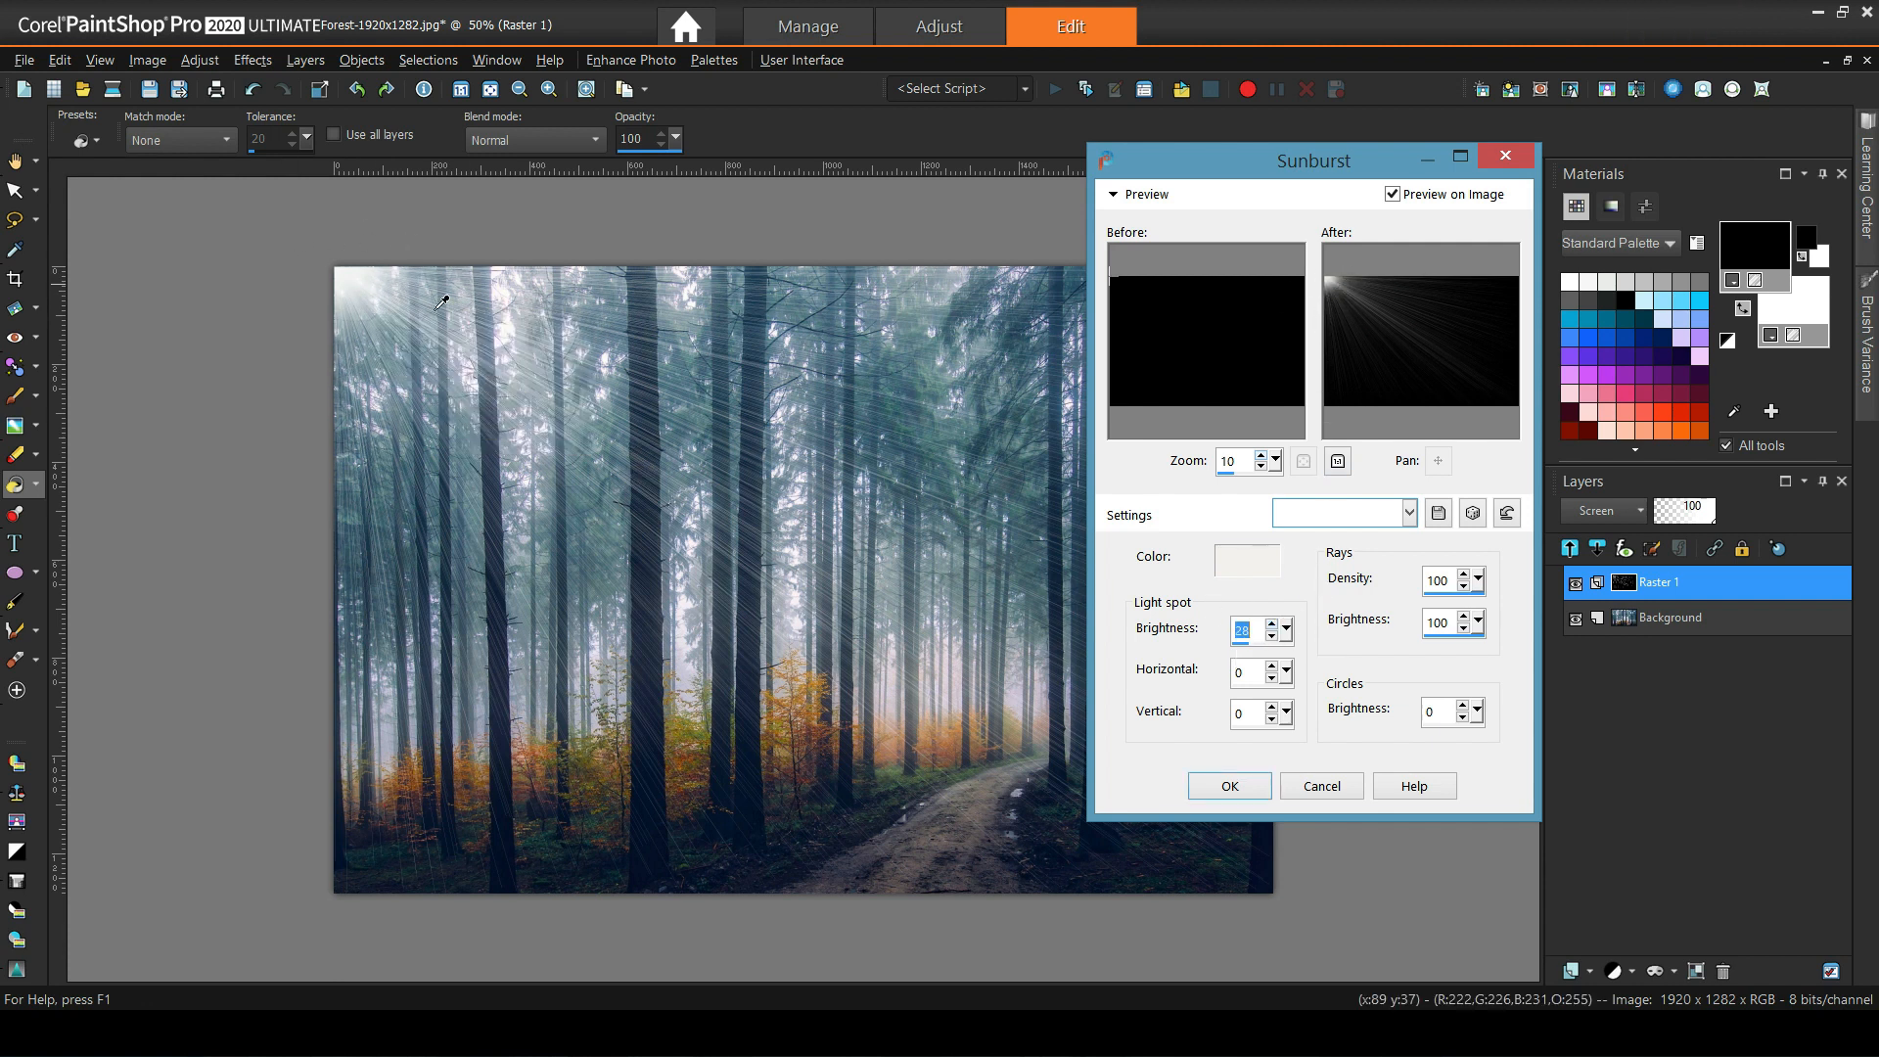
left_click_drag(1282, 634, 1293, 651)
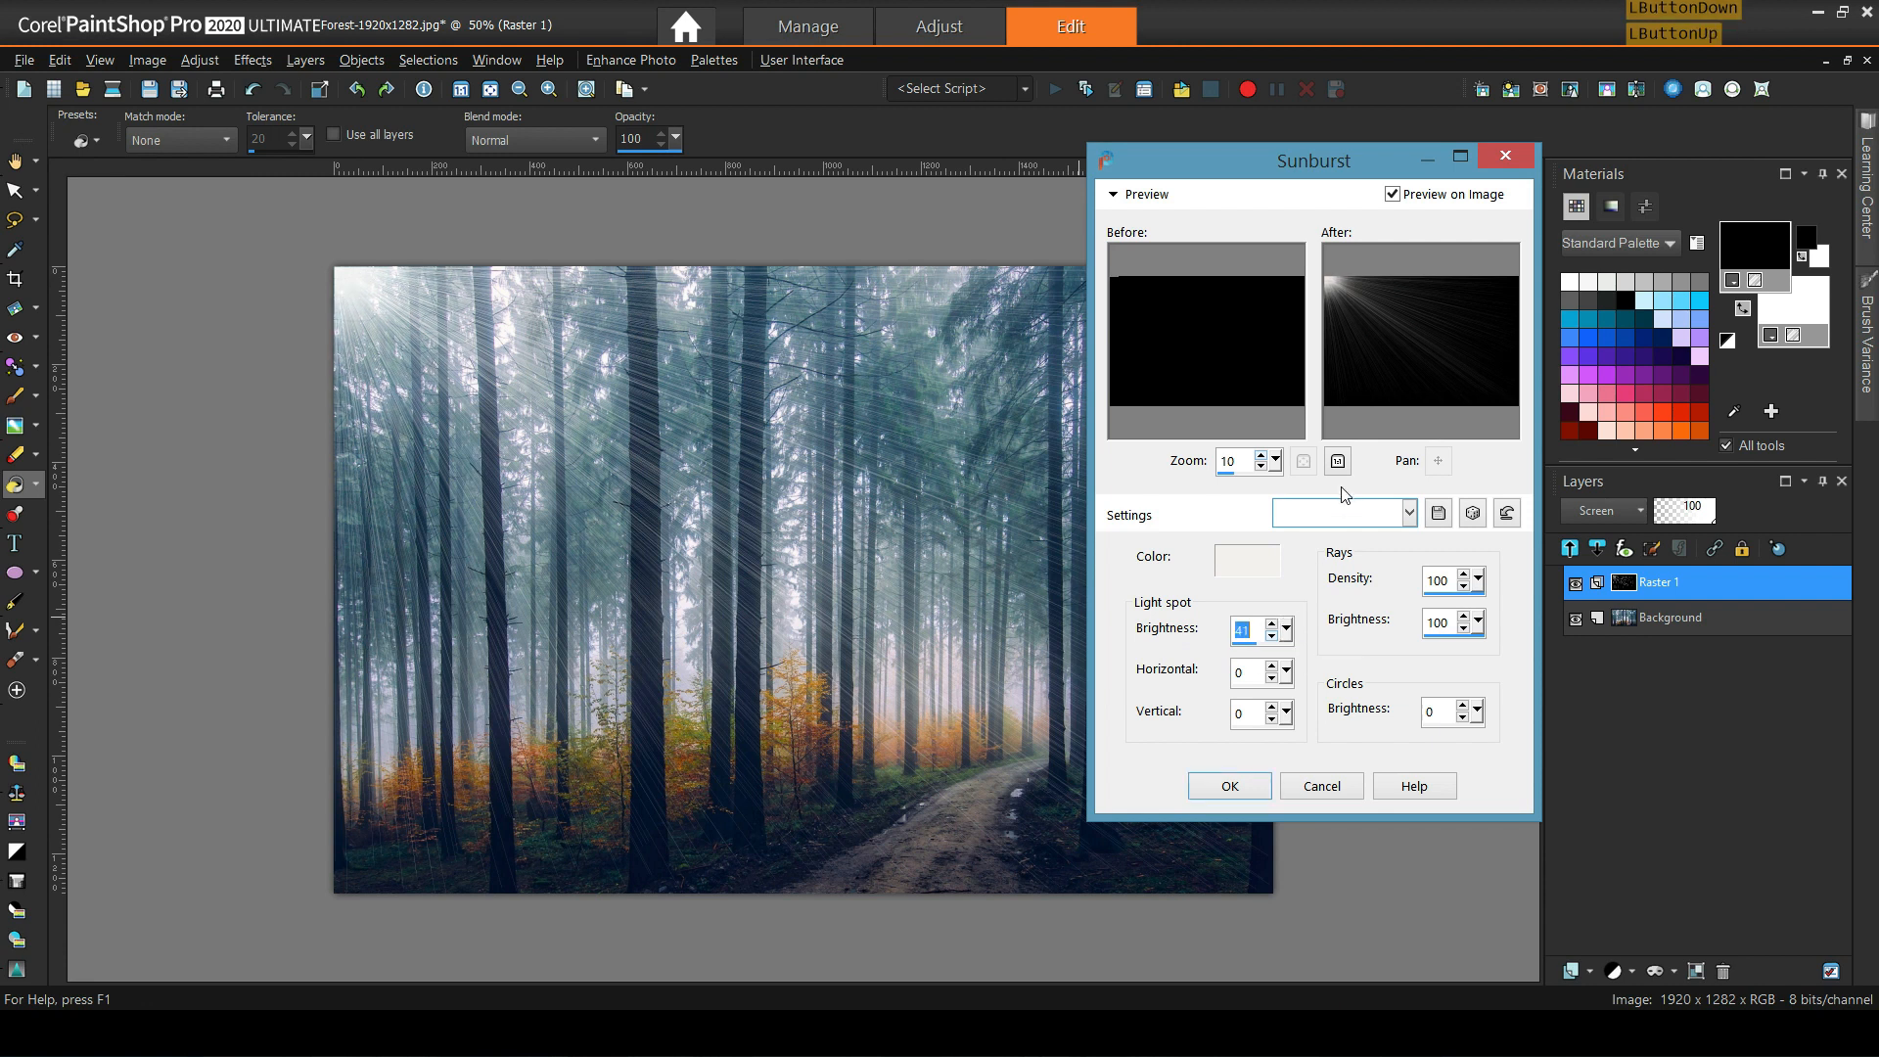
Try the light spot near the image center, return it to horizontal 0 and vertical 0, and apply the Sunburst.
left_click(1115, 279)
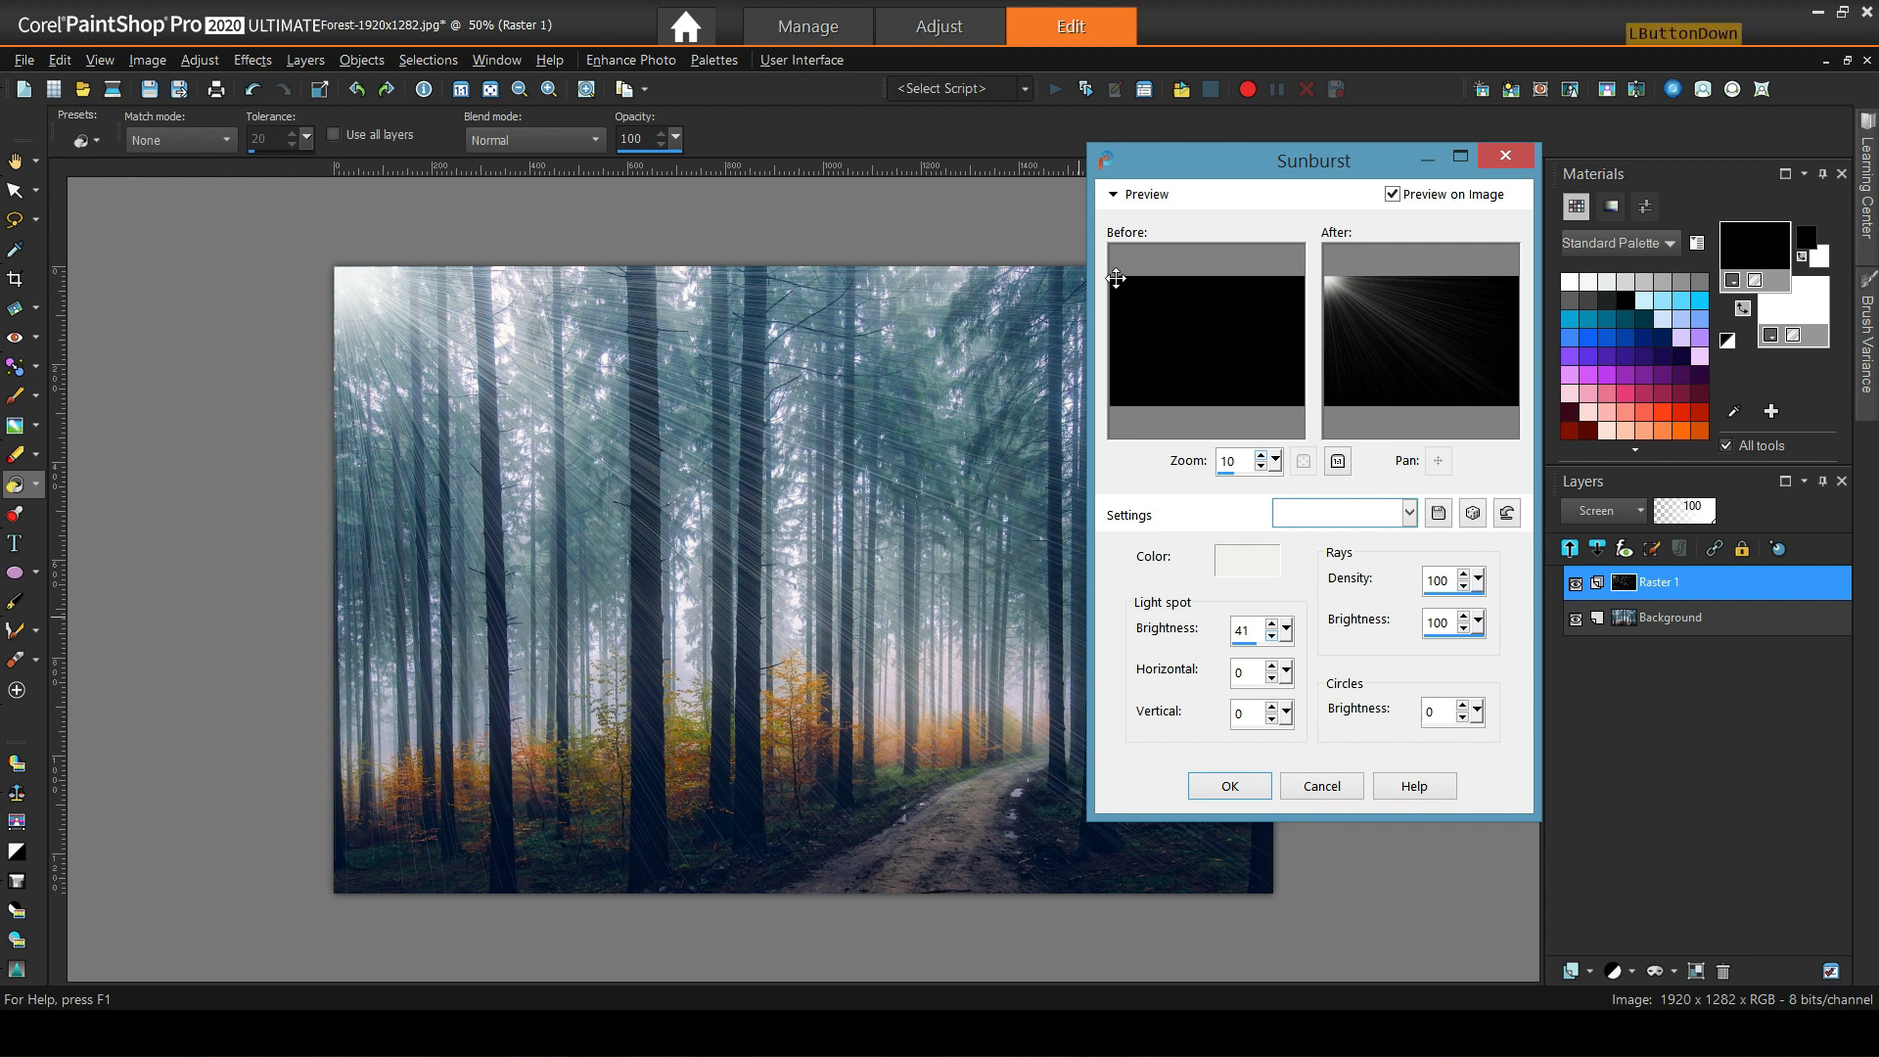
left_click_drag(1188, 327, 1188, 330)
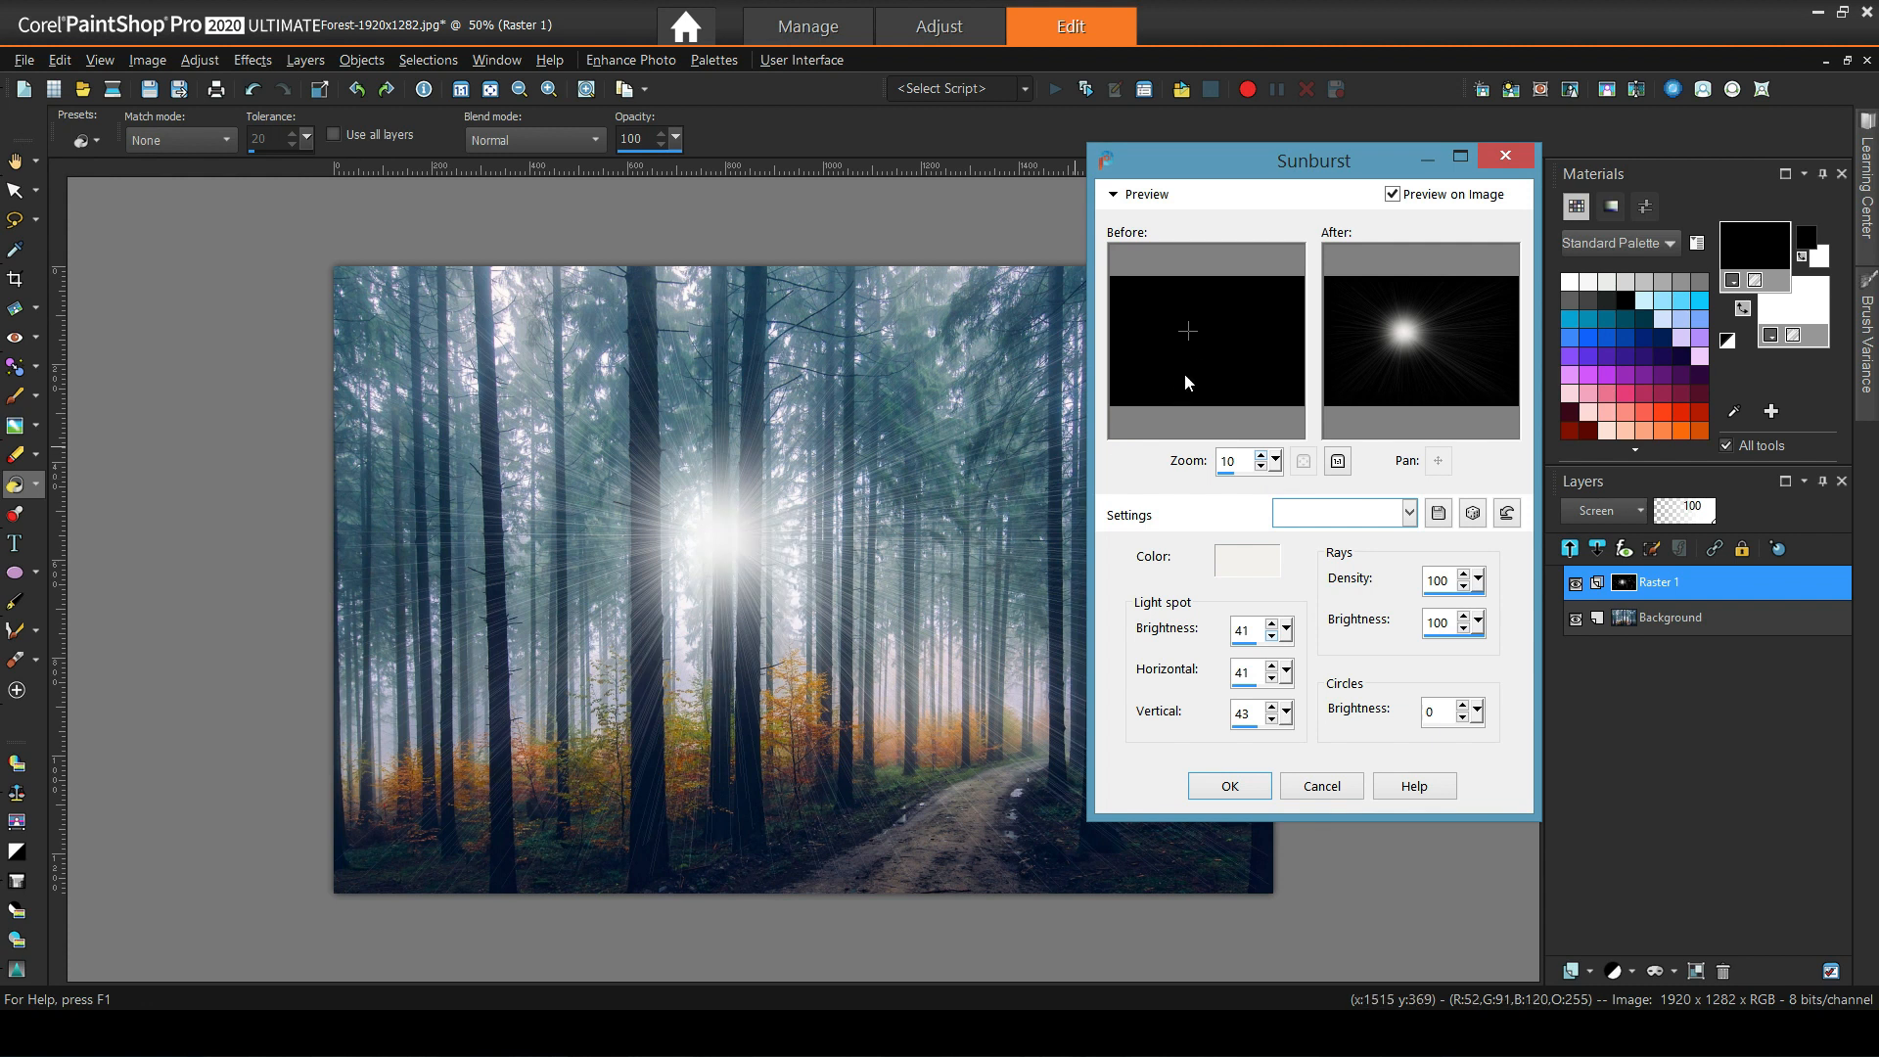
left_click_drag(1188, 335, 1184, 334)
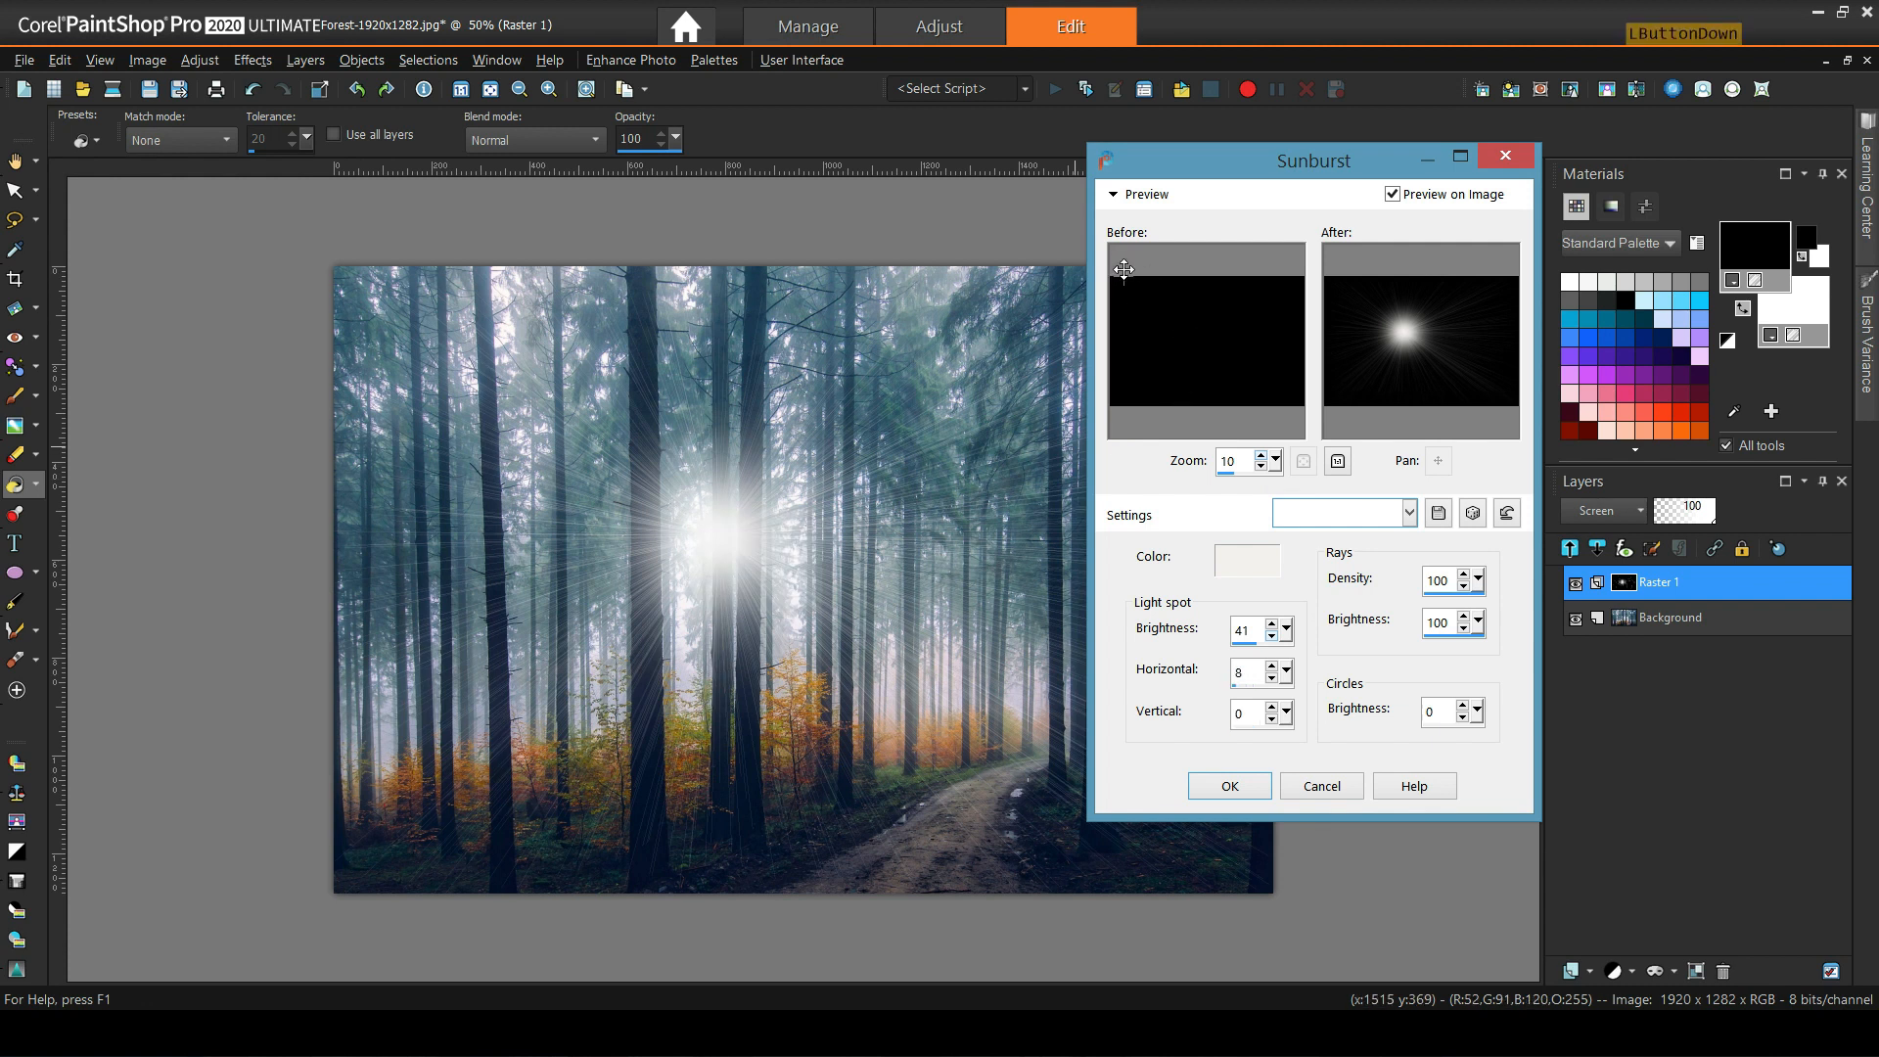
left_click_drag(1117, 266, 1109, 275)
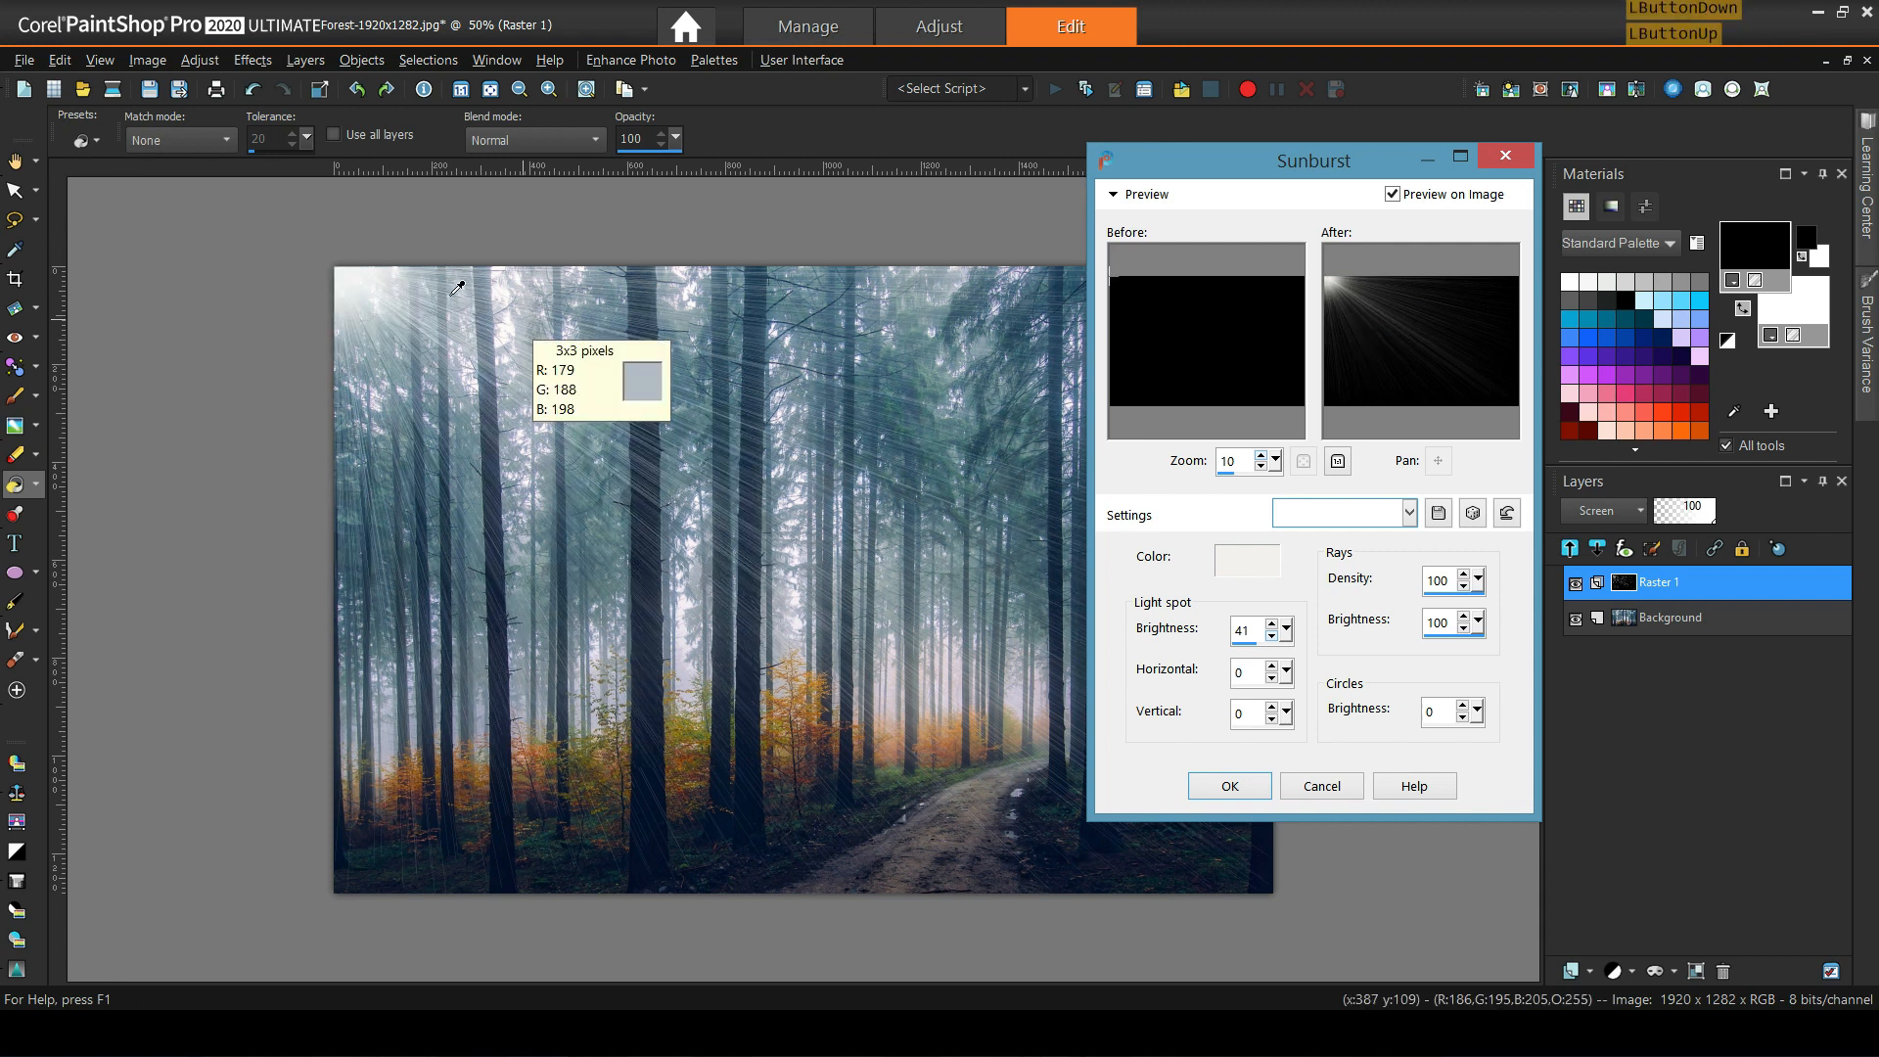
left_click(1226, 784)
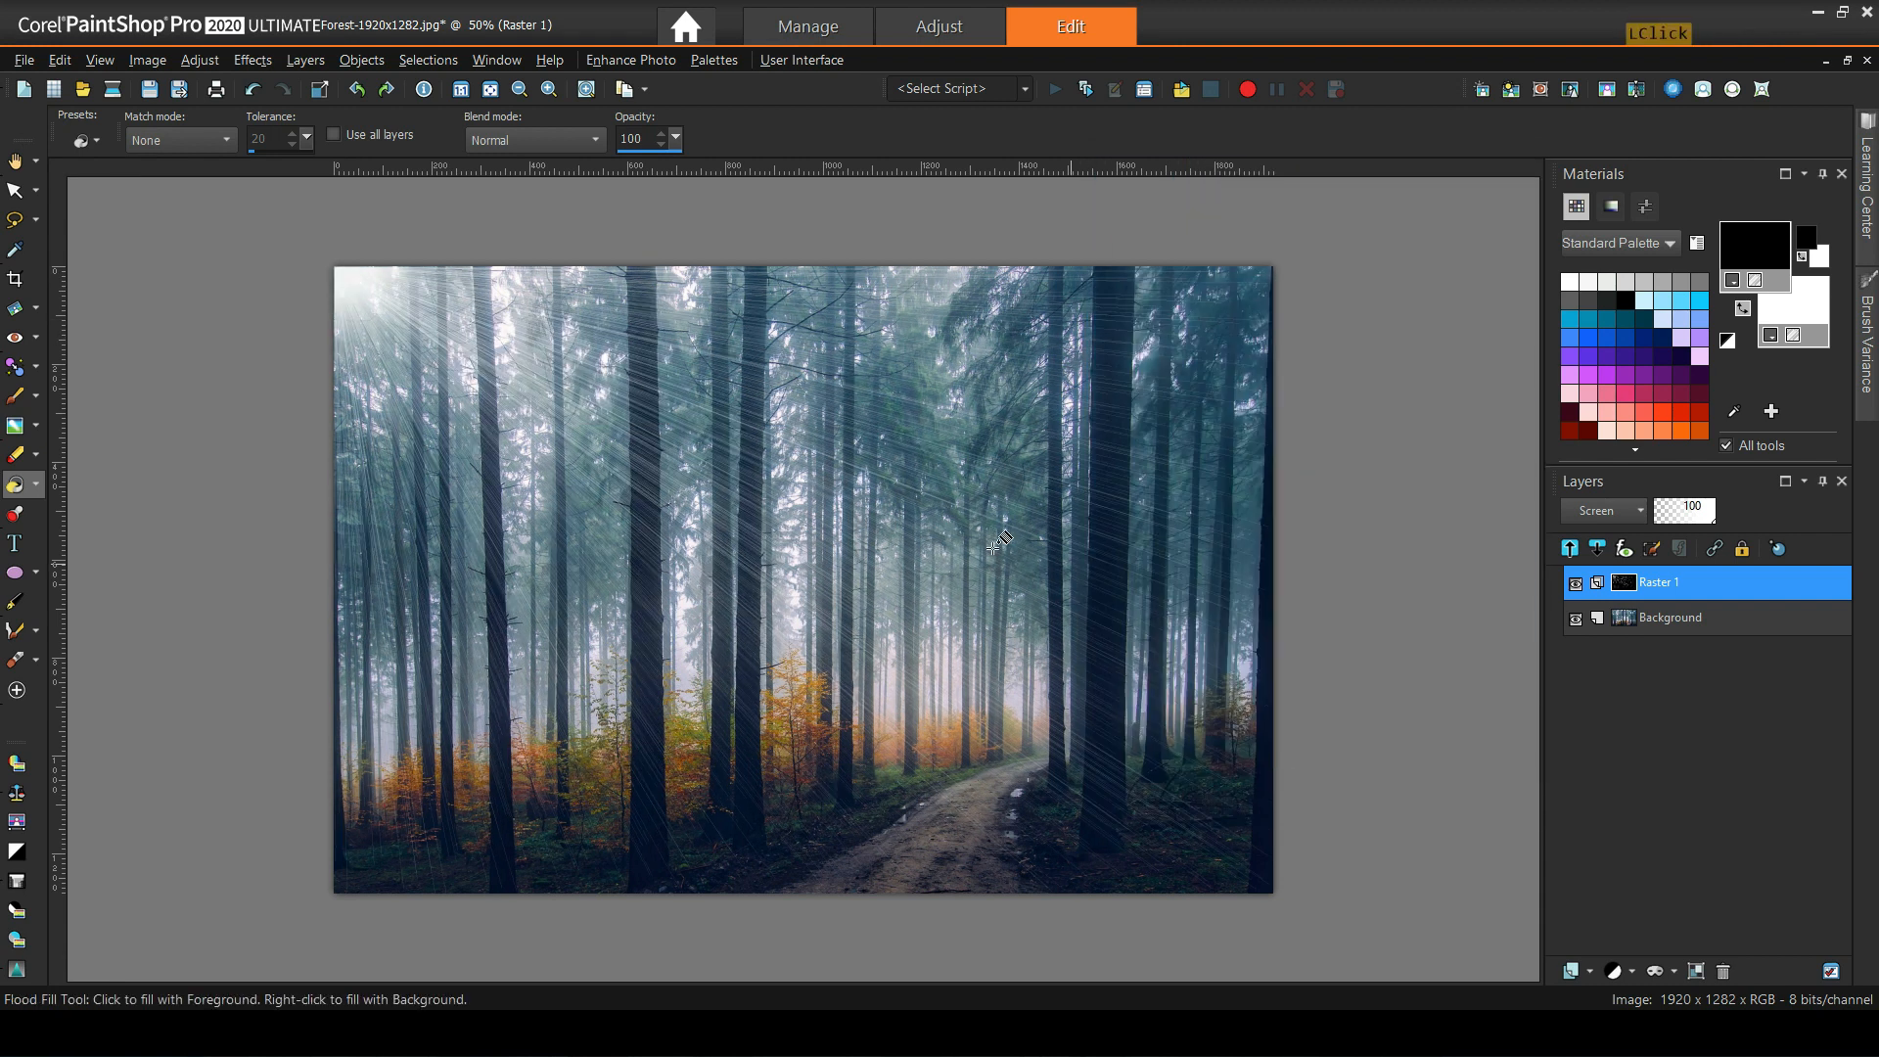
Enlarge the sunburst layer to about 166% and reposition it so its edges extend beyond the photo.
left_click(27, 194)
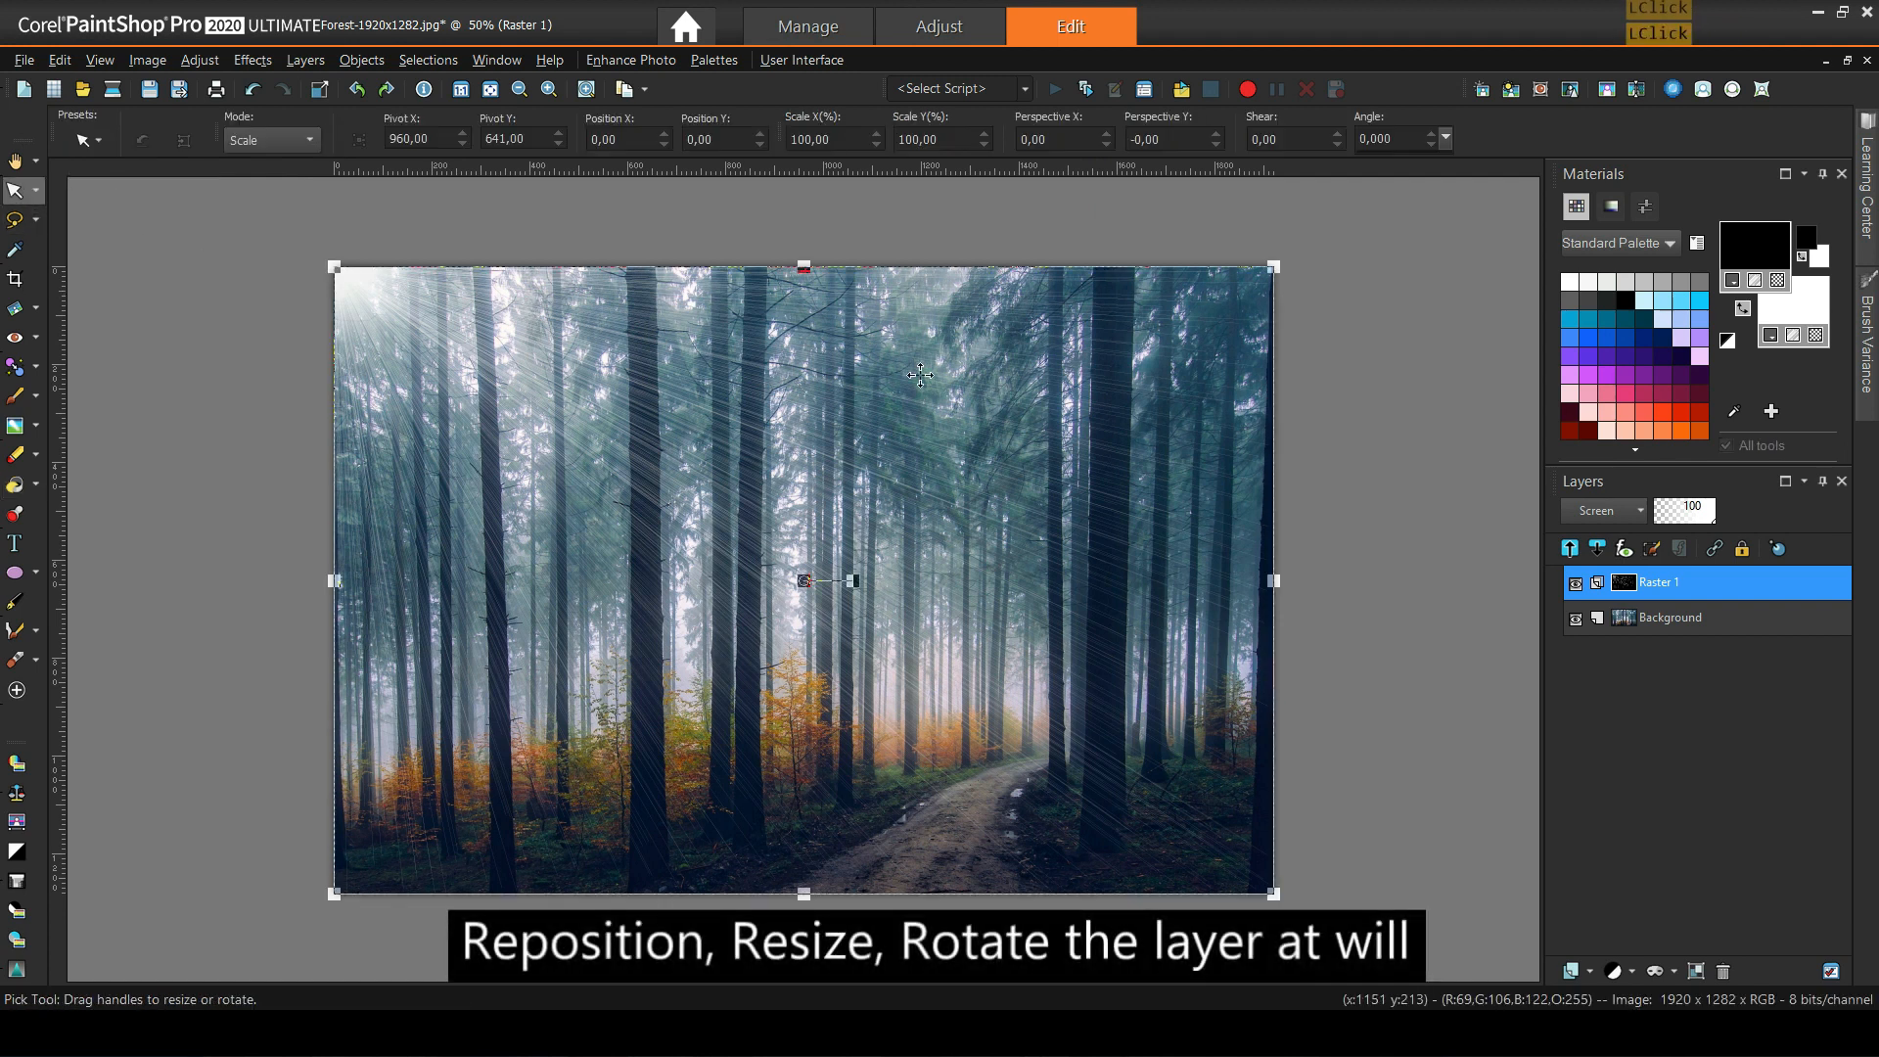
scroll(959, 482, "down", 2)
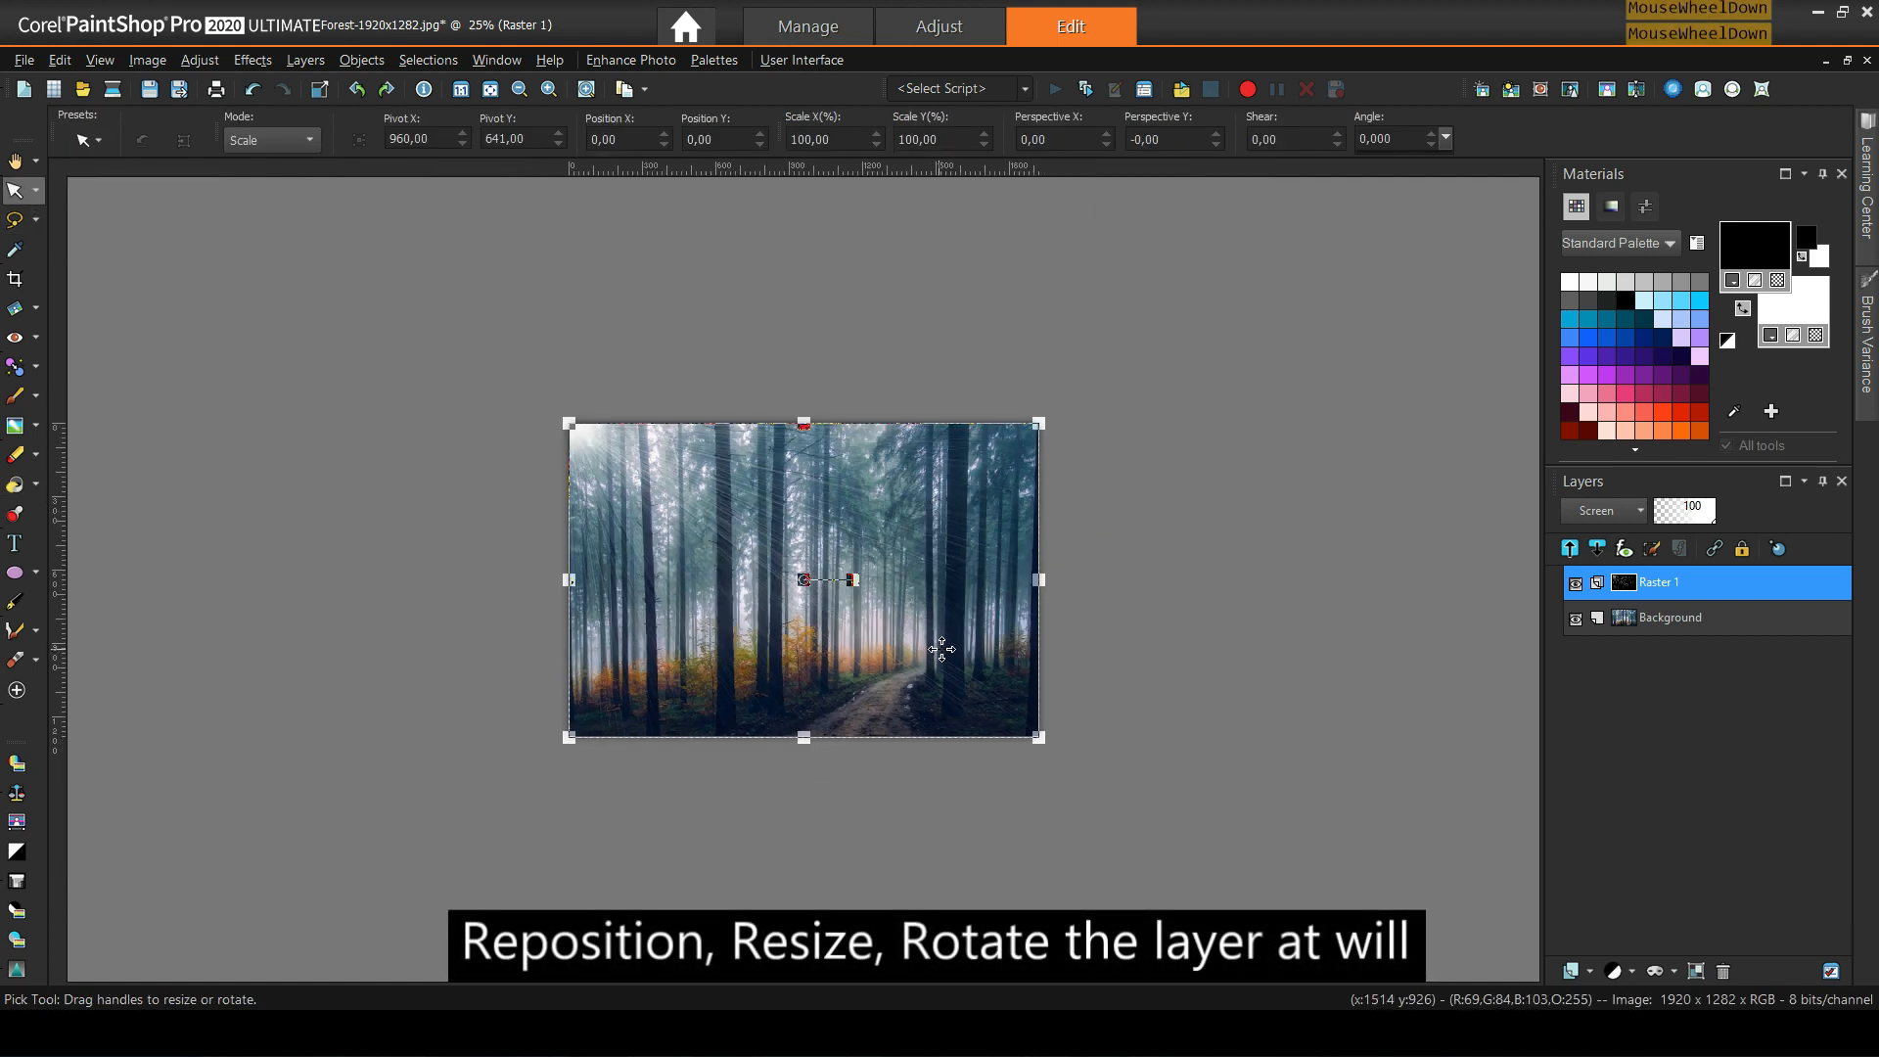
left_click_drag(1038, 736, 1304, 916)
left_click_drag(1007, 692, 924, 644)
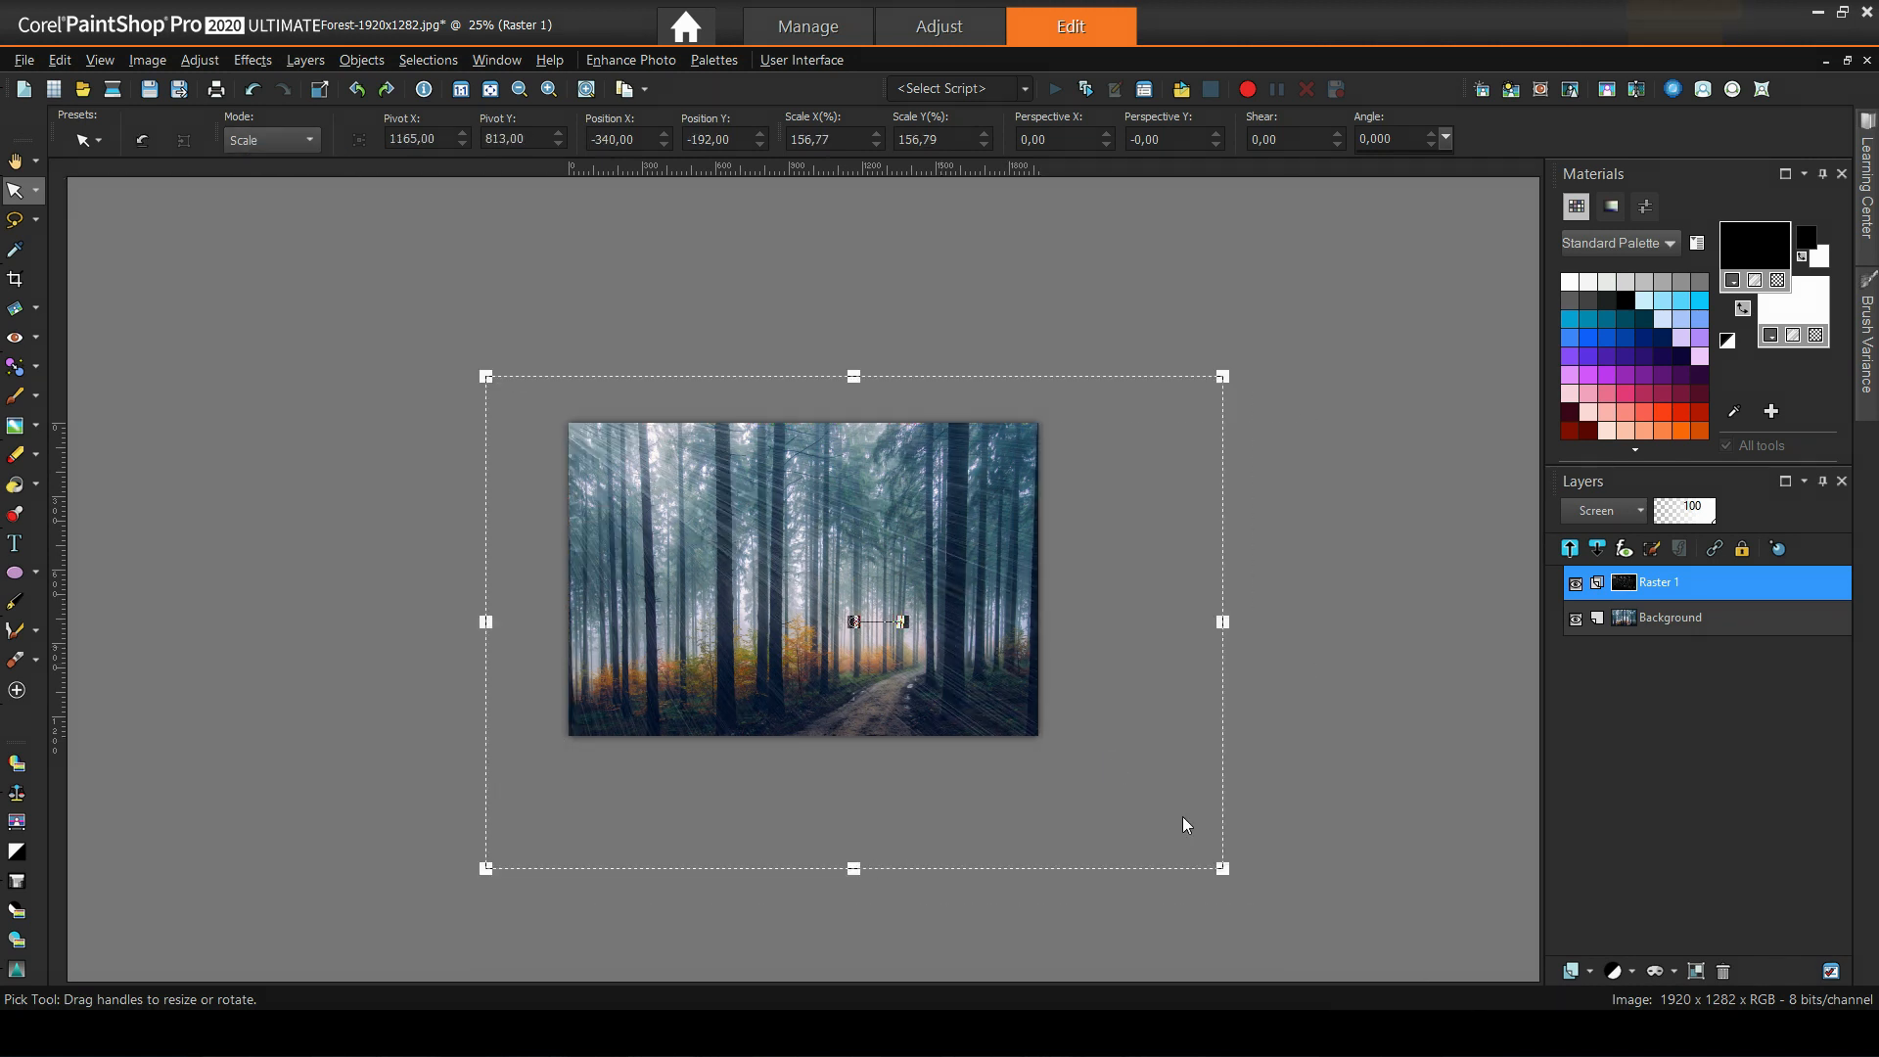
left_click_drag(1222, 868, 1266, 897)
Rotate the enlarged sunburst layer by about 15 degrees so the rays slant more steeply across the forest.
scroll(885, 650, "up", 3)
scroll(884, 650, "down", 4)
left_click_drag(909, 625, 1020, 703)
scroll(807, 562, "up", 4)
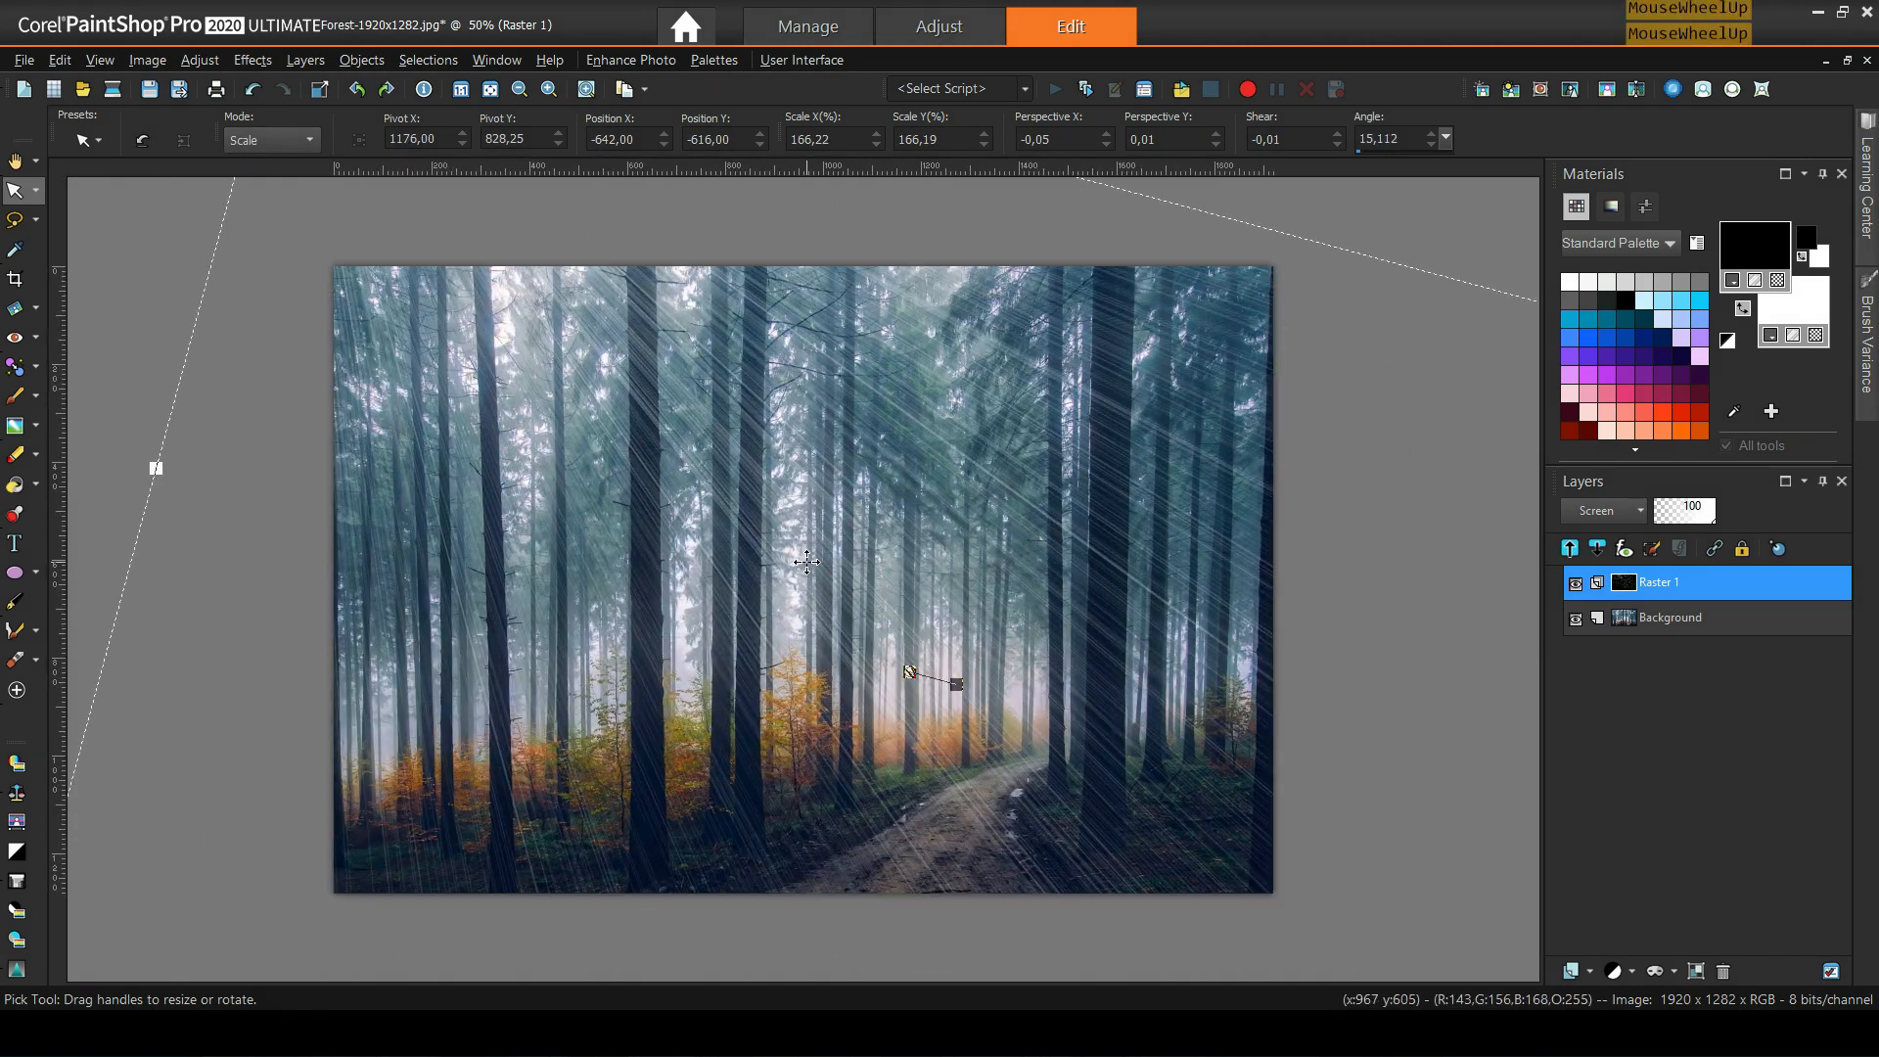
scroll(807, 562, "down", 1)
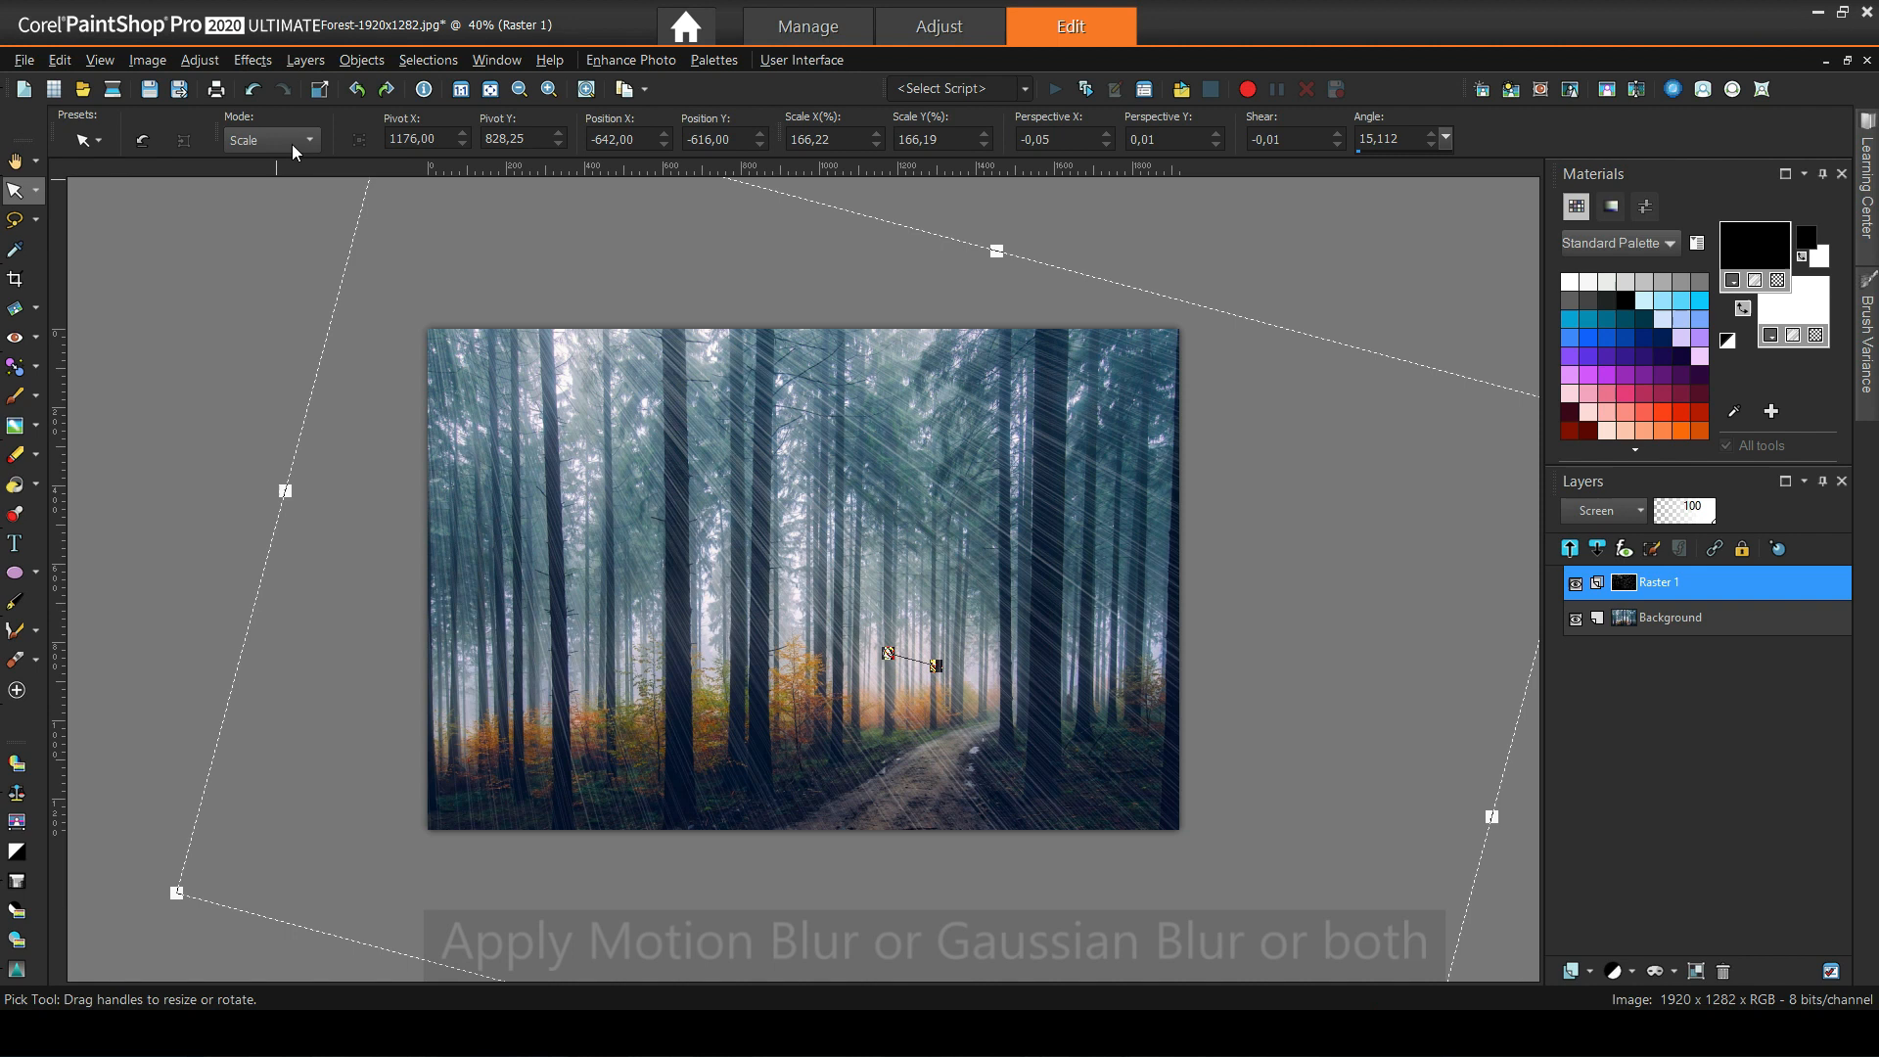
Apply a Motion Blur to the sunburst layer with an angle of 226 degrees and a strength of 33.35%.
left_click(200, 59)
mouse_move(258, 394)
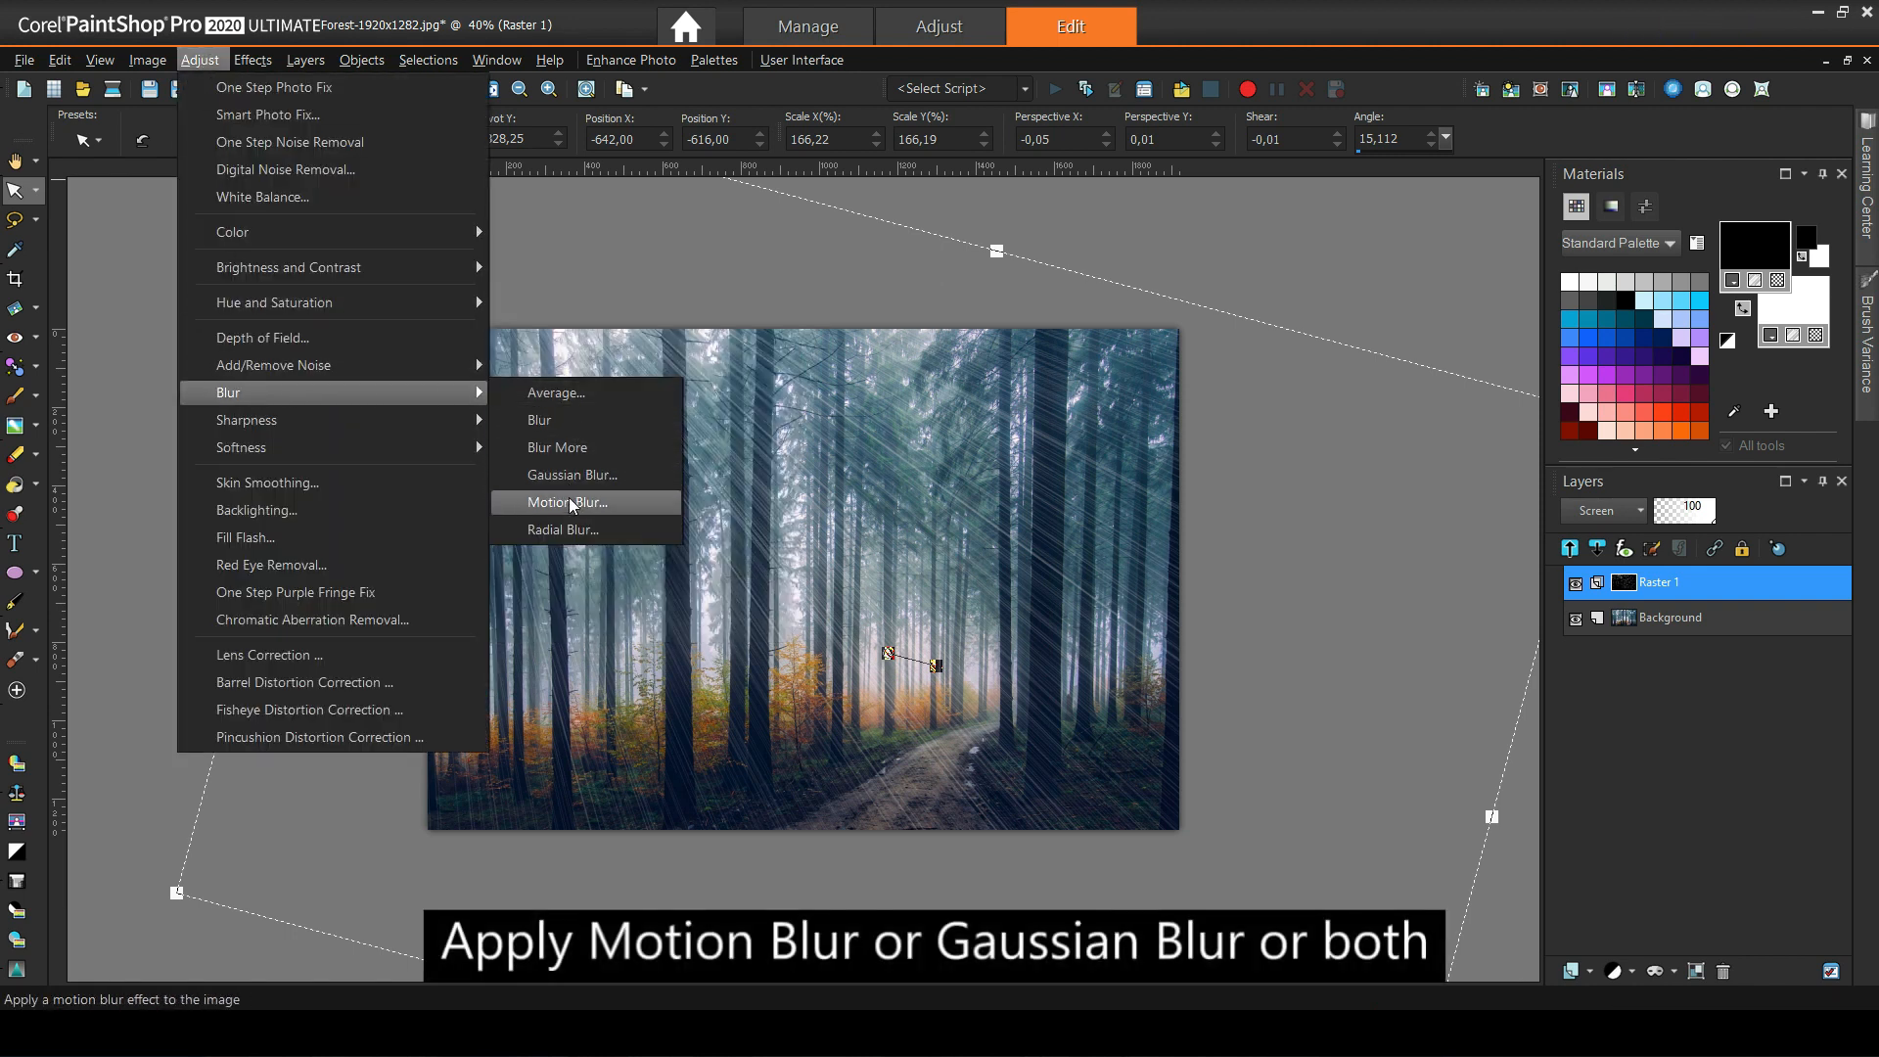
left_click(570, 502)
left_click(1145, 437)
left_click_drag(1380, 400, 1364, 431)
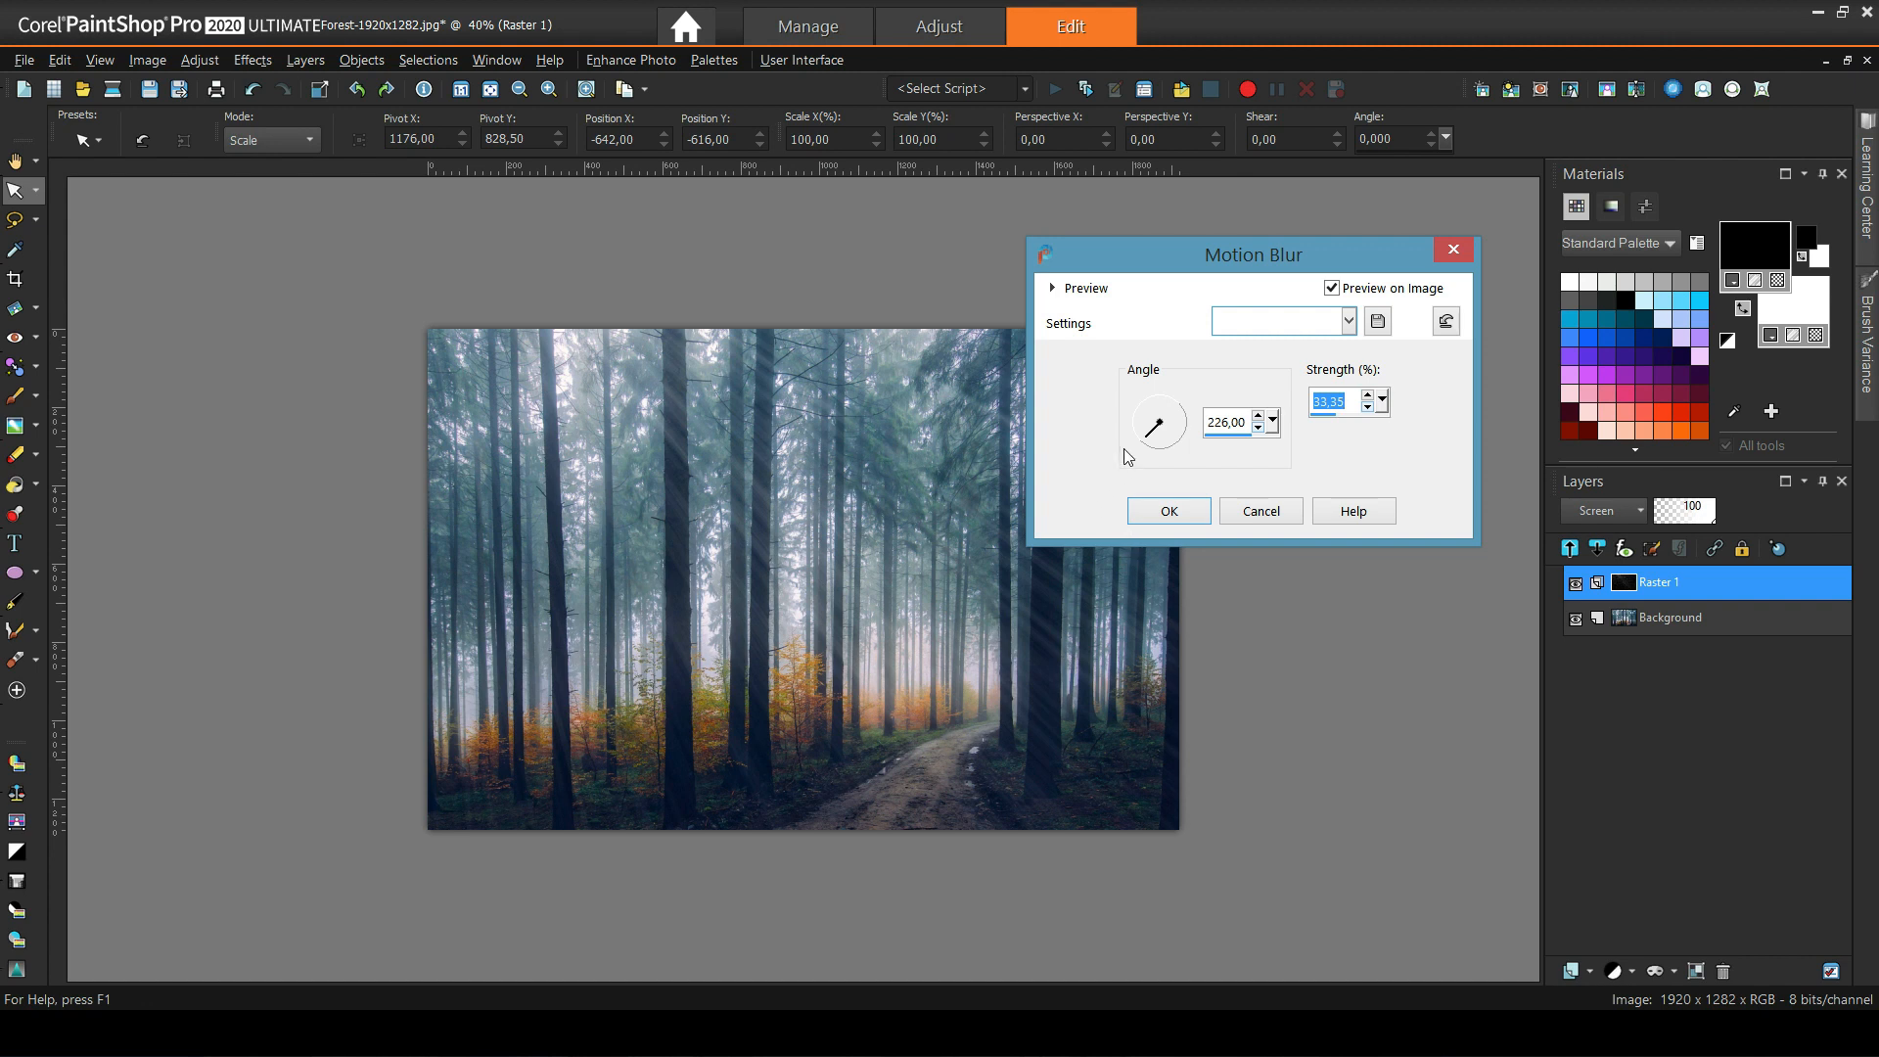
left_click(1164, 513)
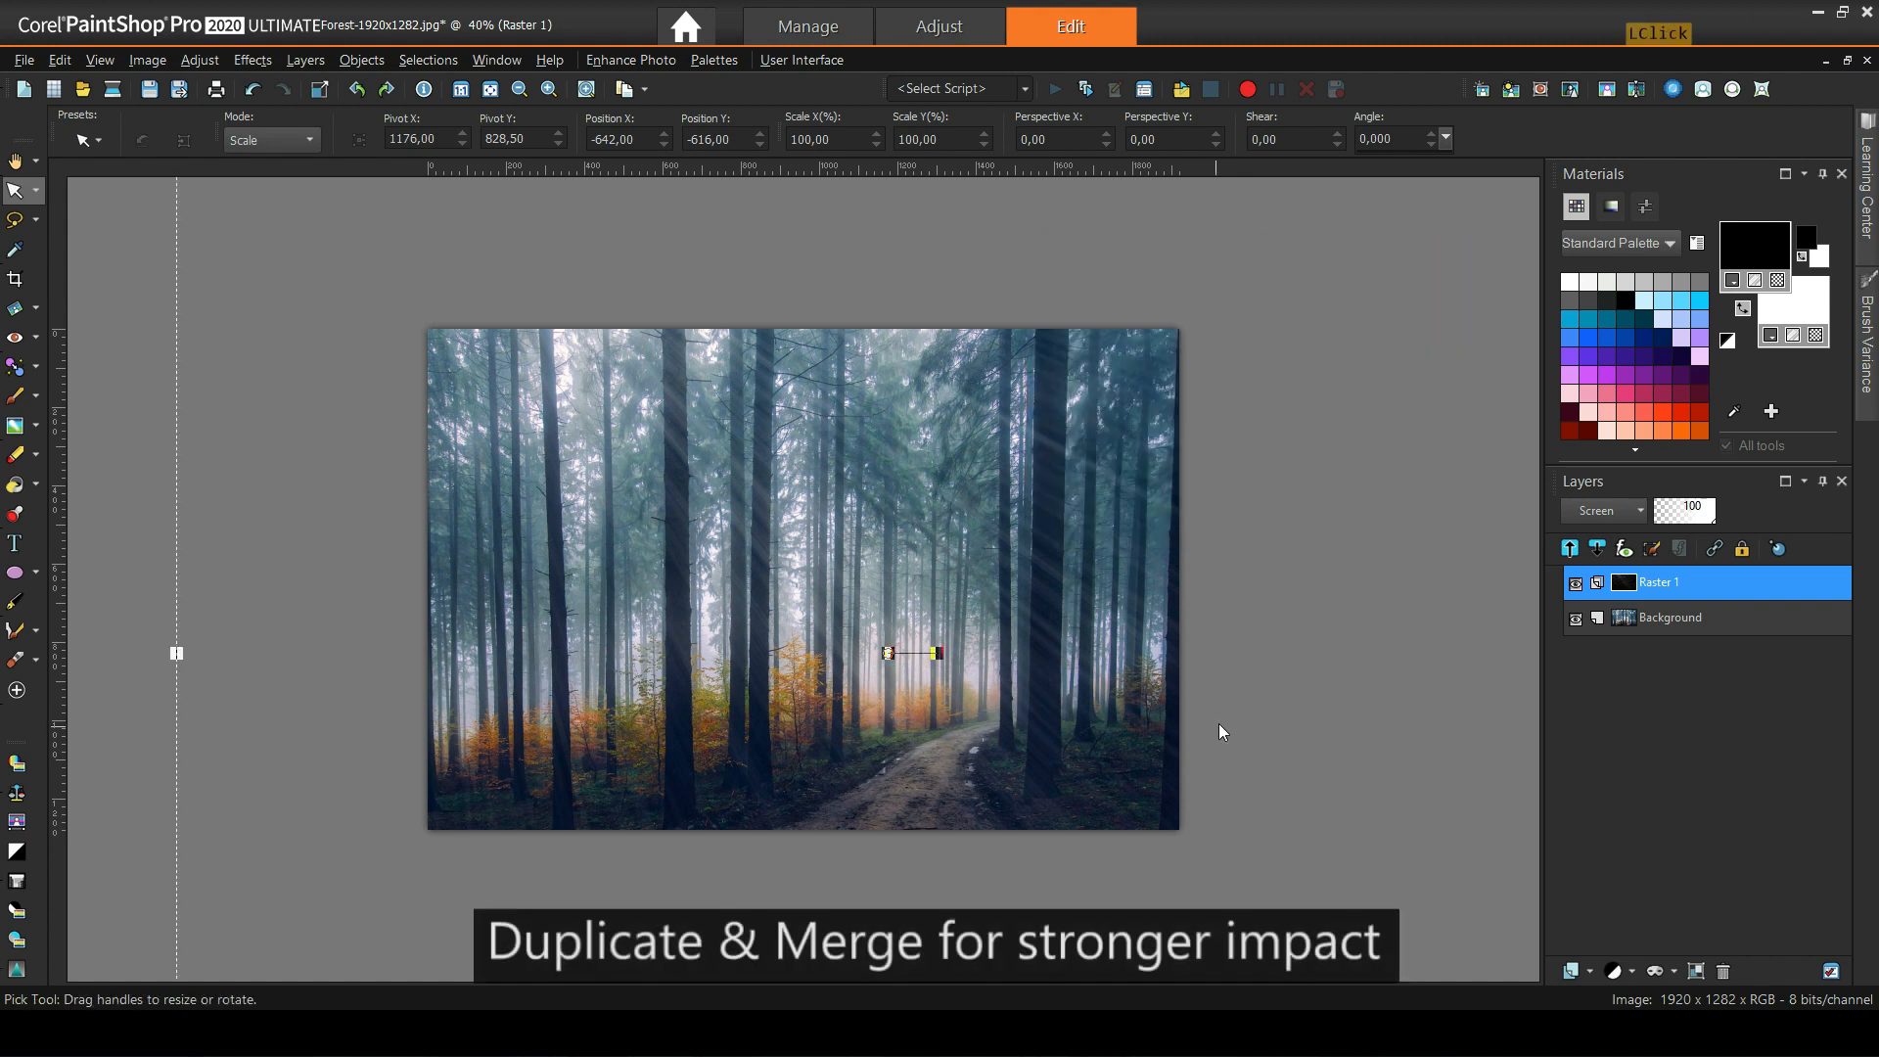
Duplicate the blurred Raster 1 layer to strengthen the sunbeams.
left_click_drag(1683, 512, 1777, 515)
right_click(1643, 579)
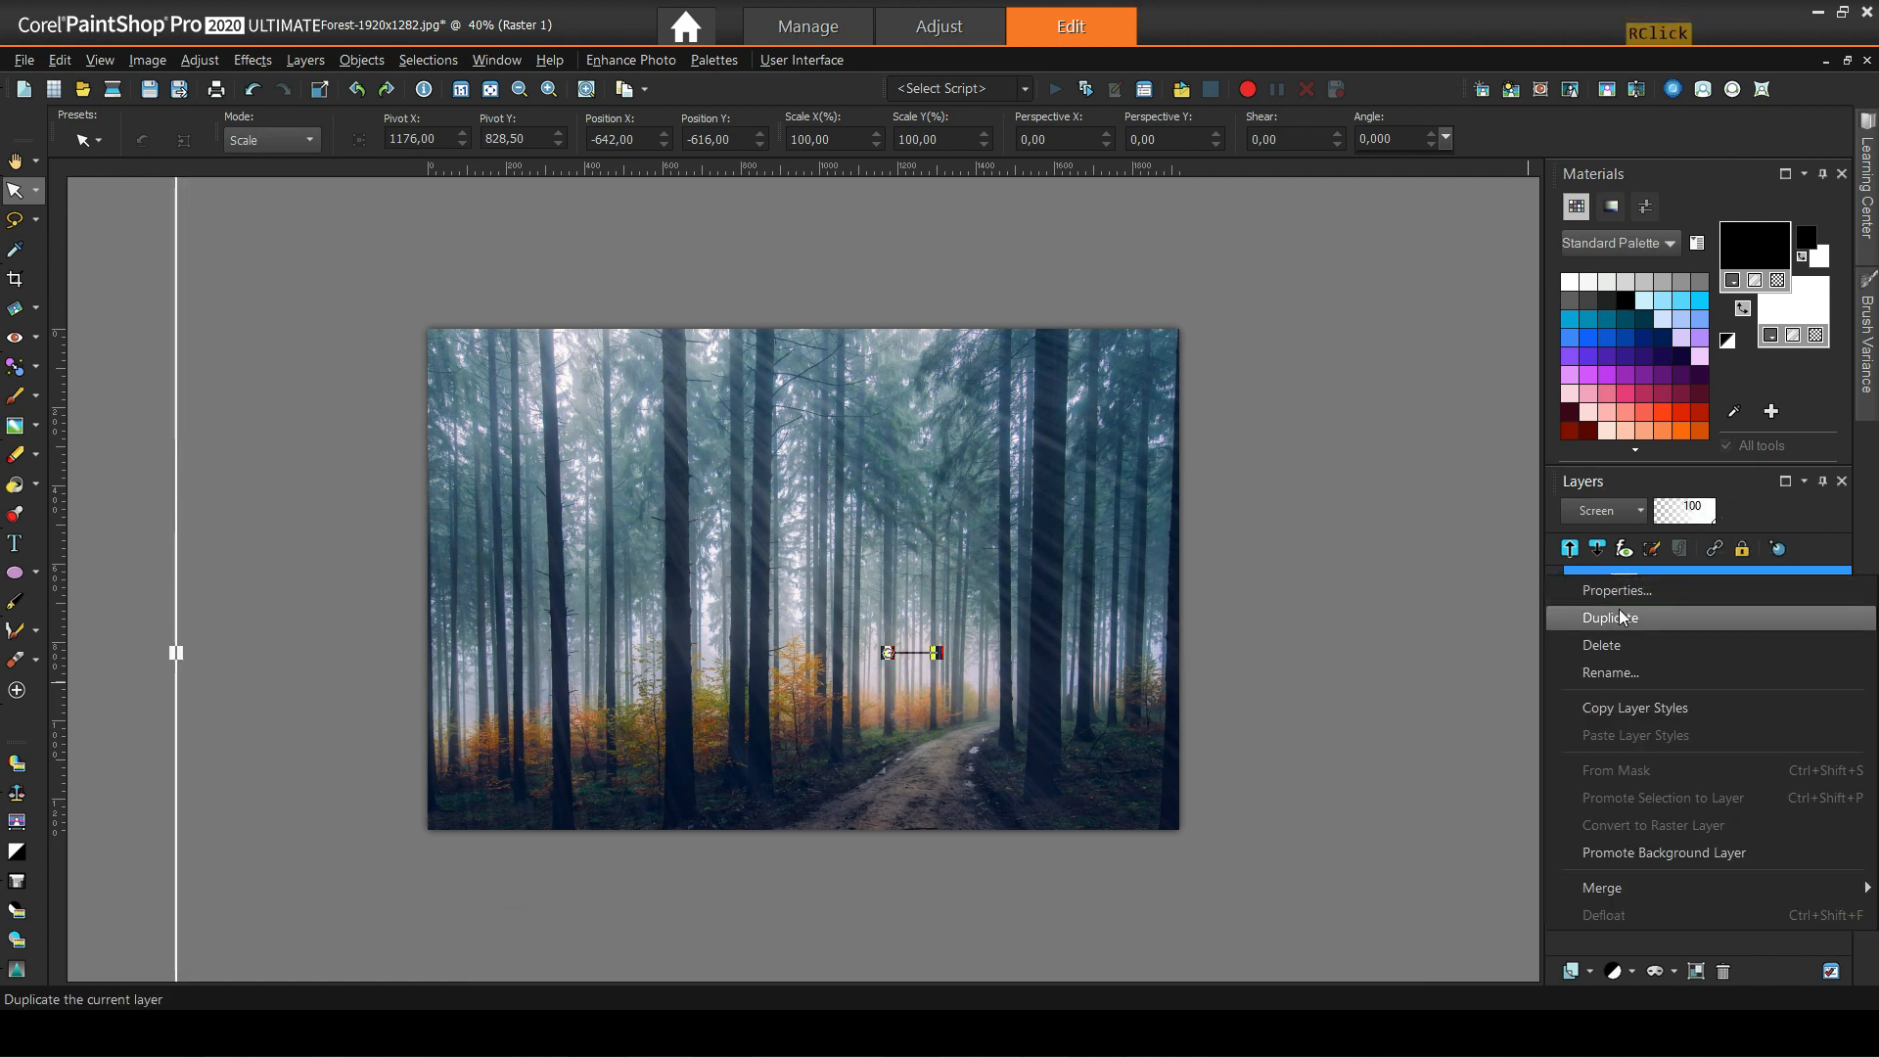
left_click(1618, 614)
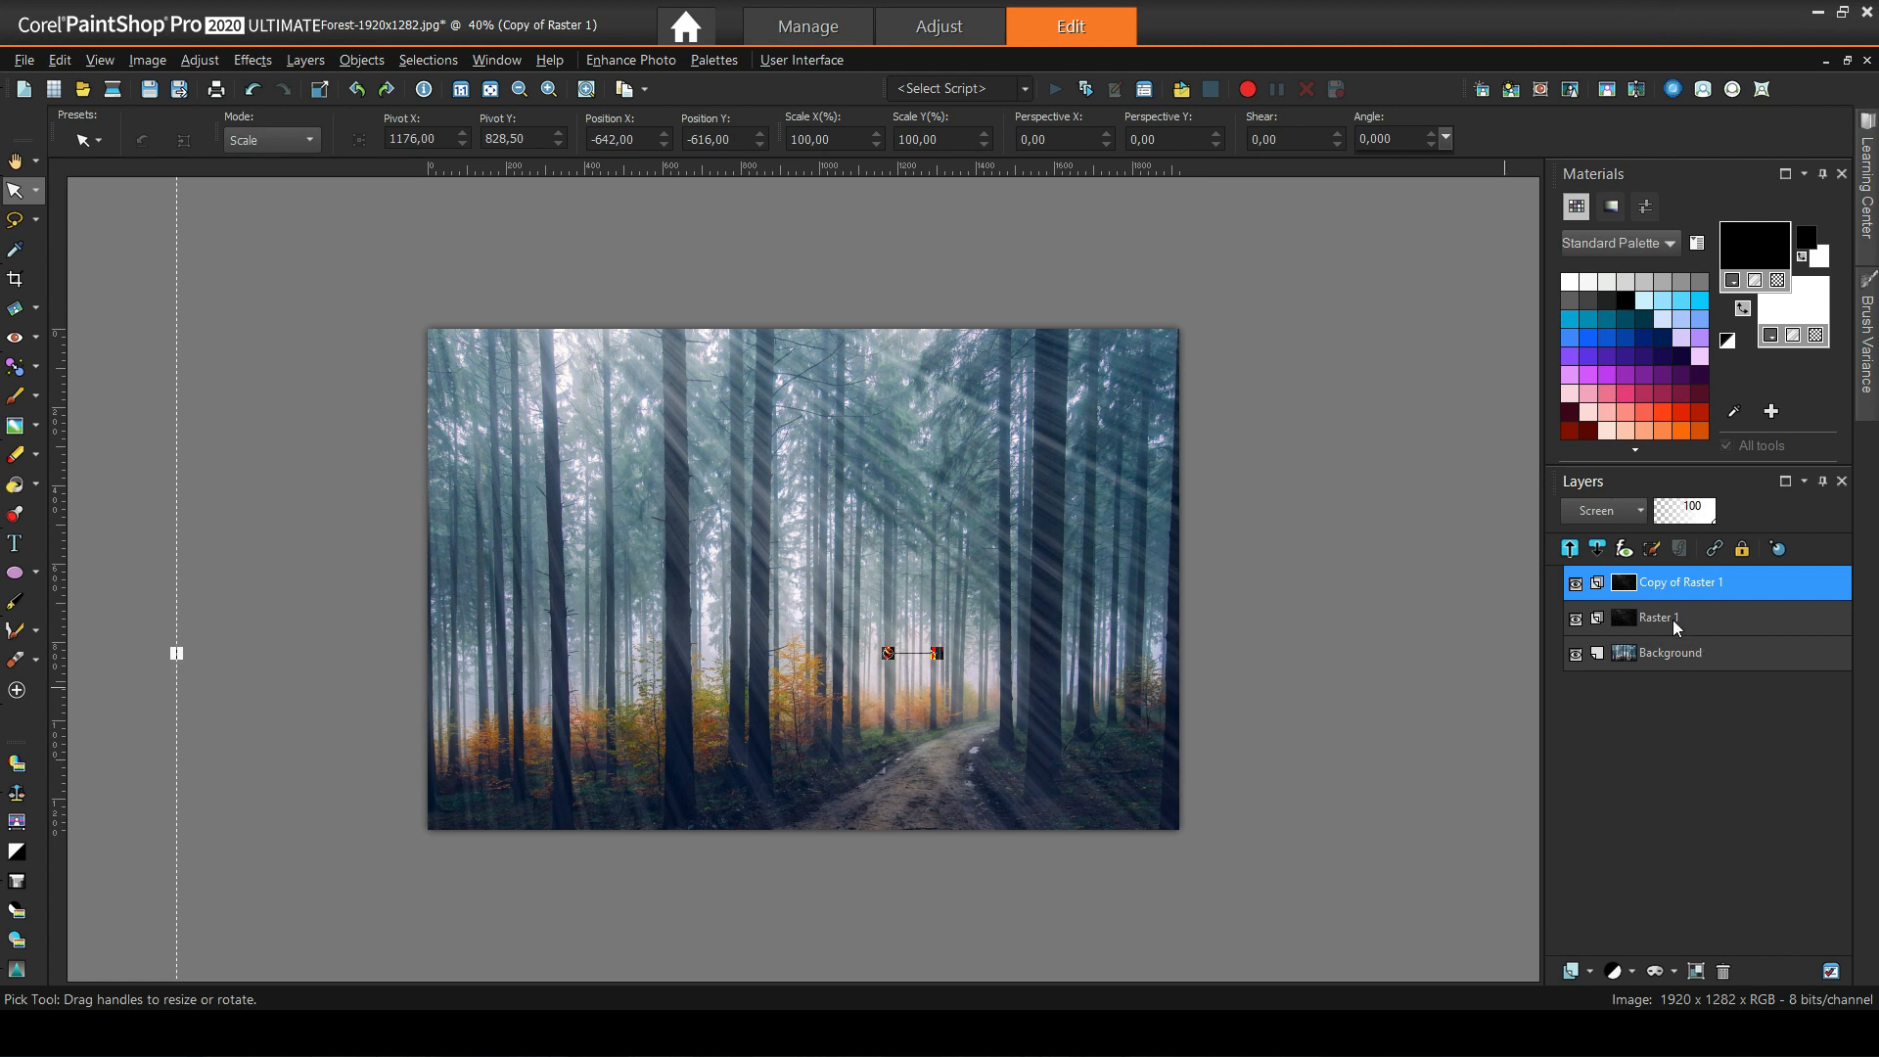
Merge the duplicate layer down into Raster 1 and adjust the merged layer's opacity.
right_click(1672, 581)
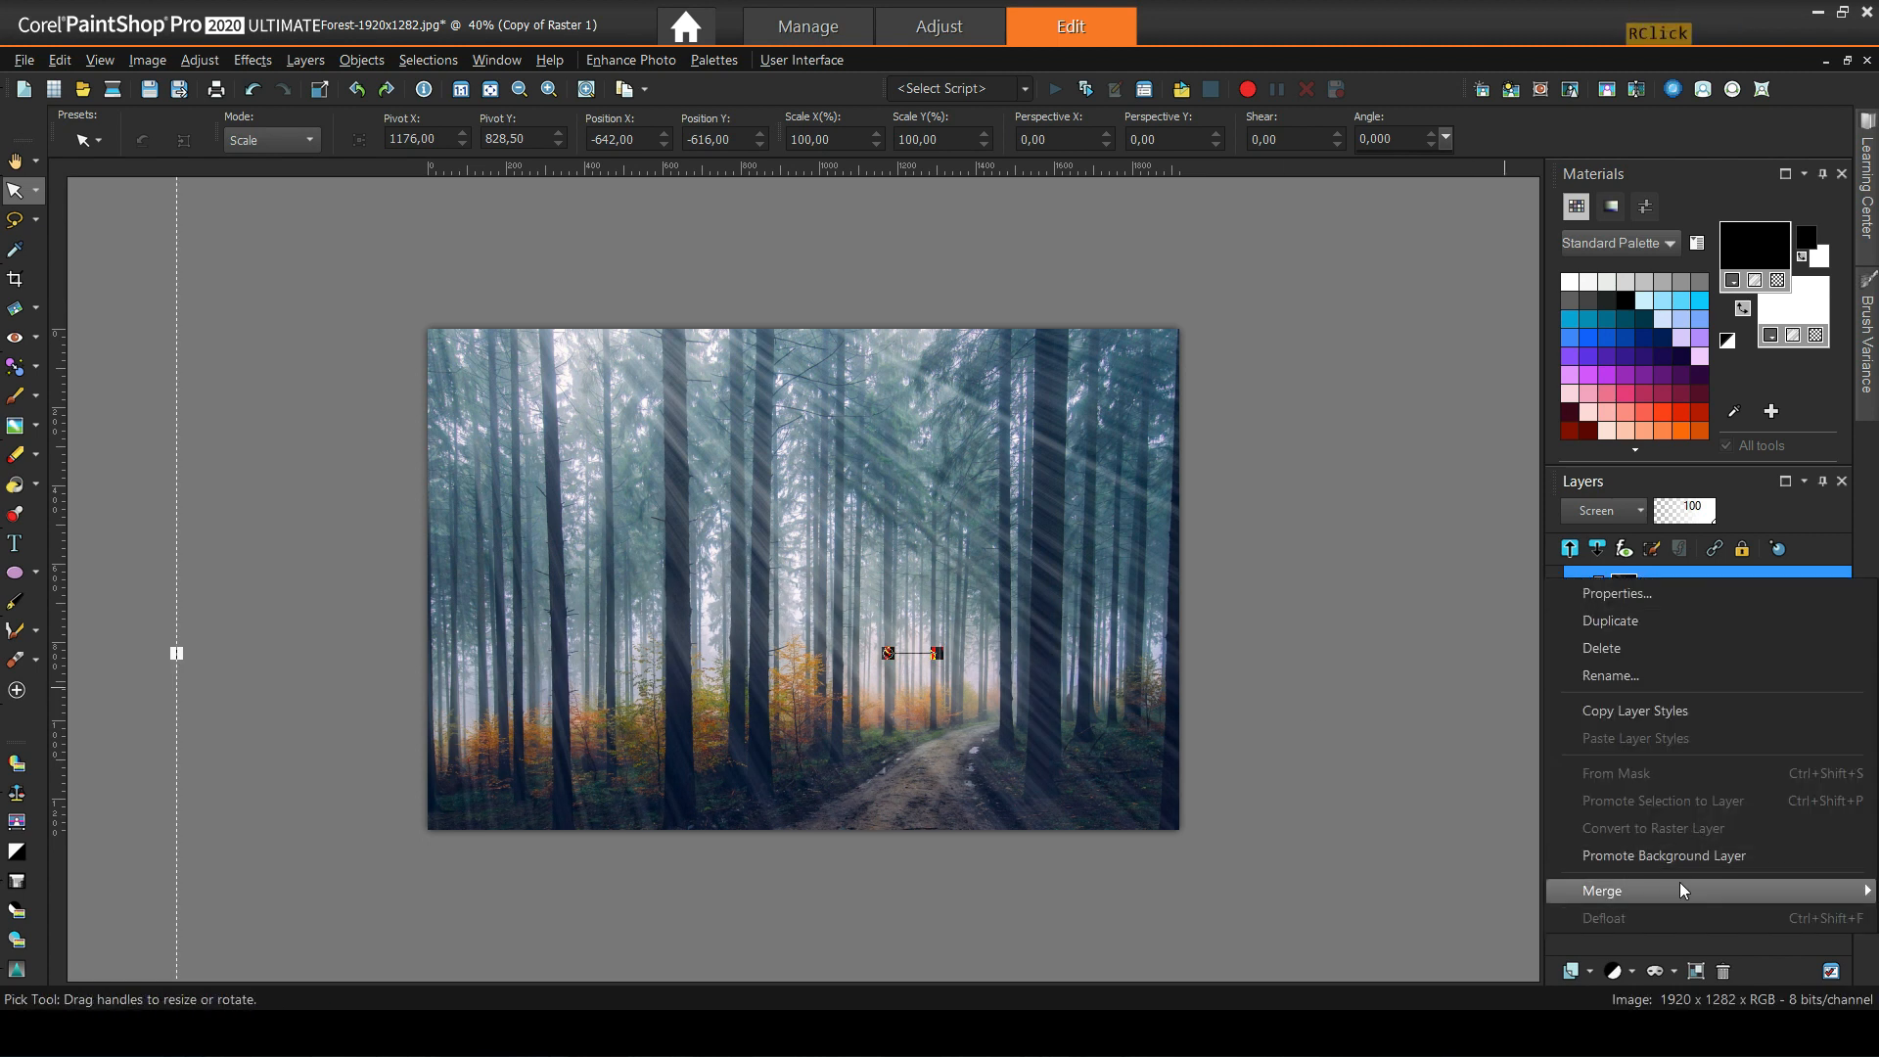
mouse_move(1679, 888)
left_click(1301, 726)
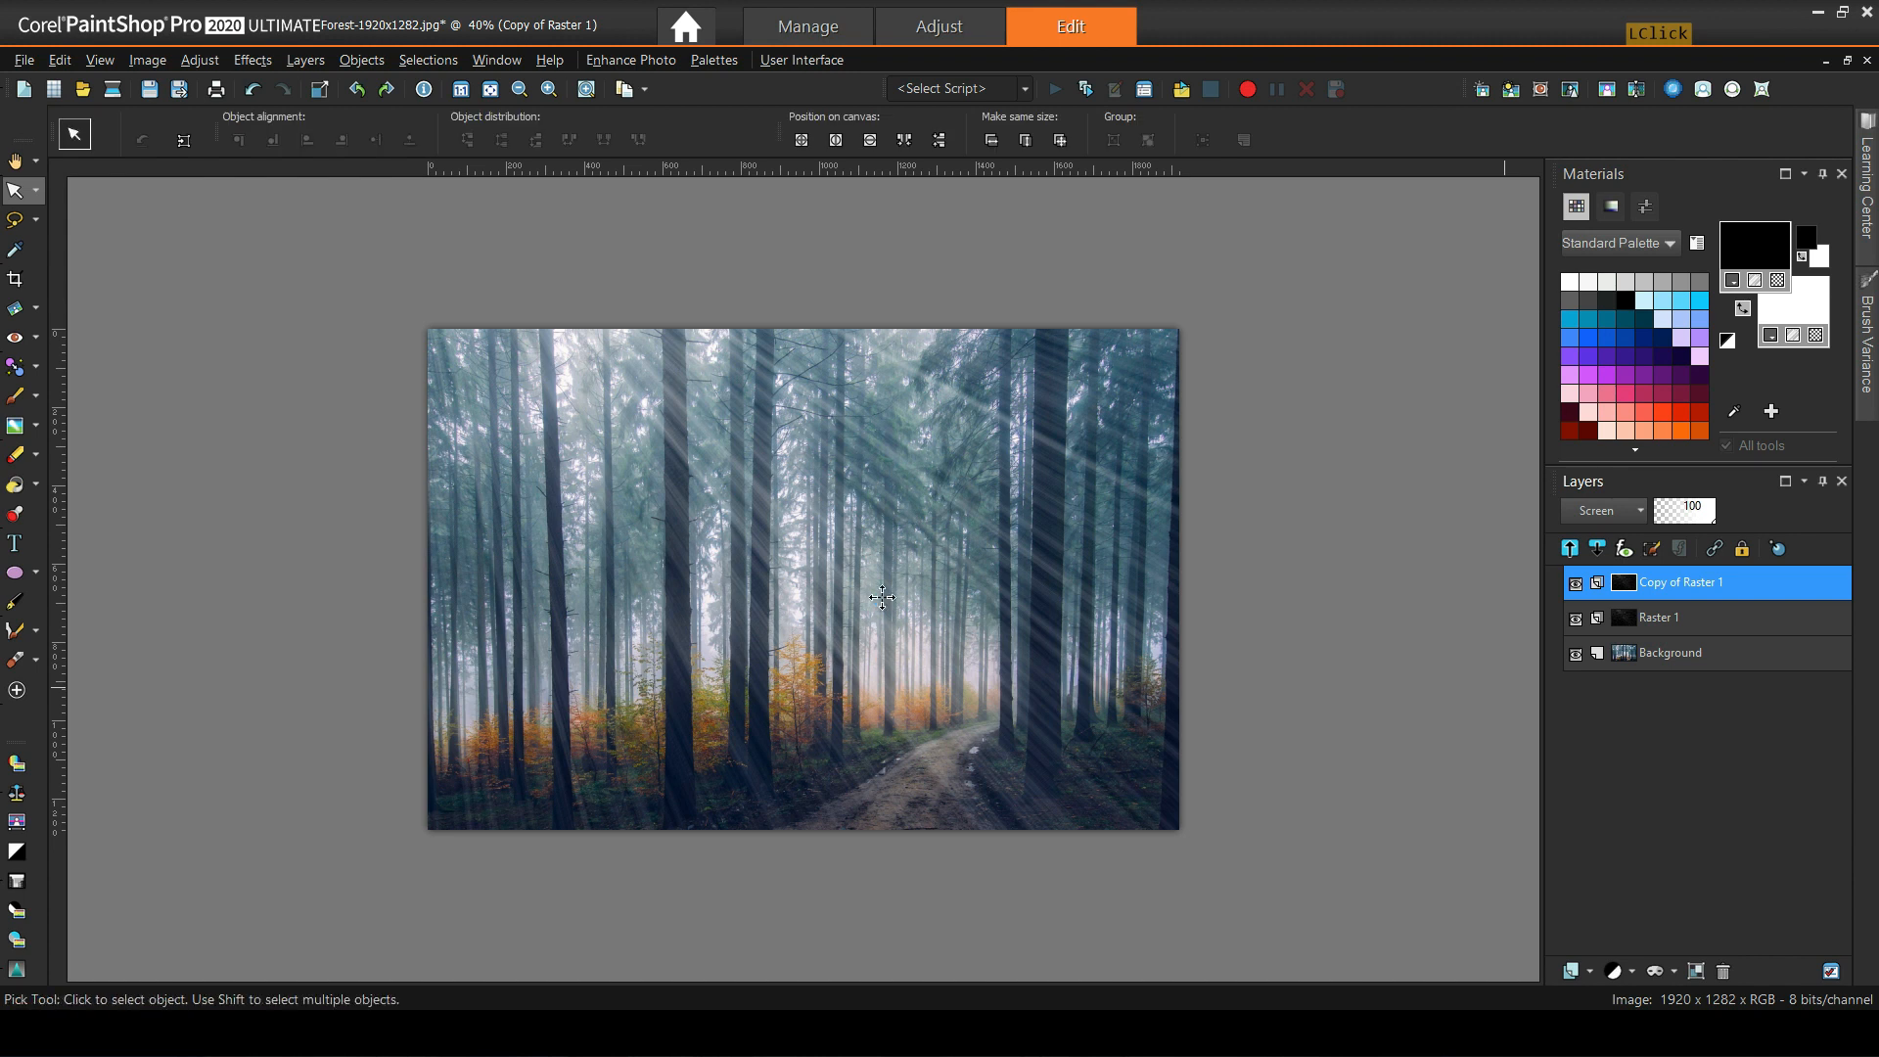
left_click_drag(1713, 520, 1688, 517)
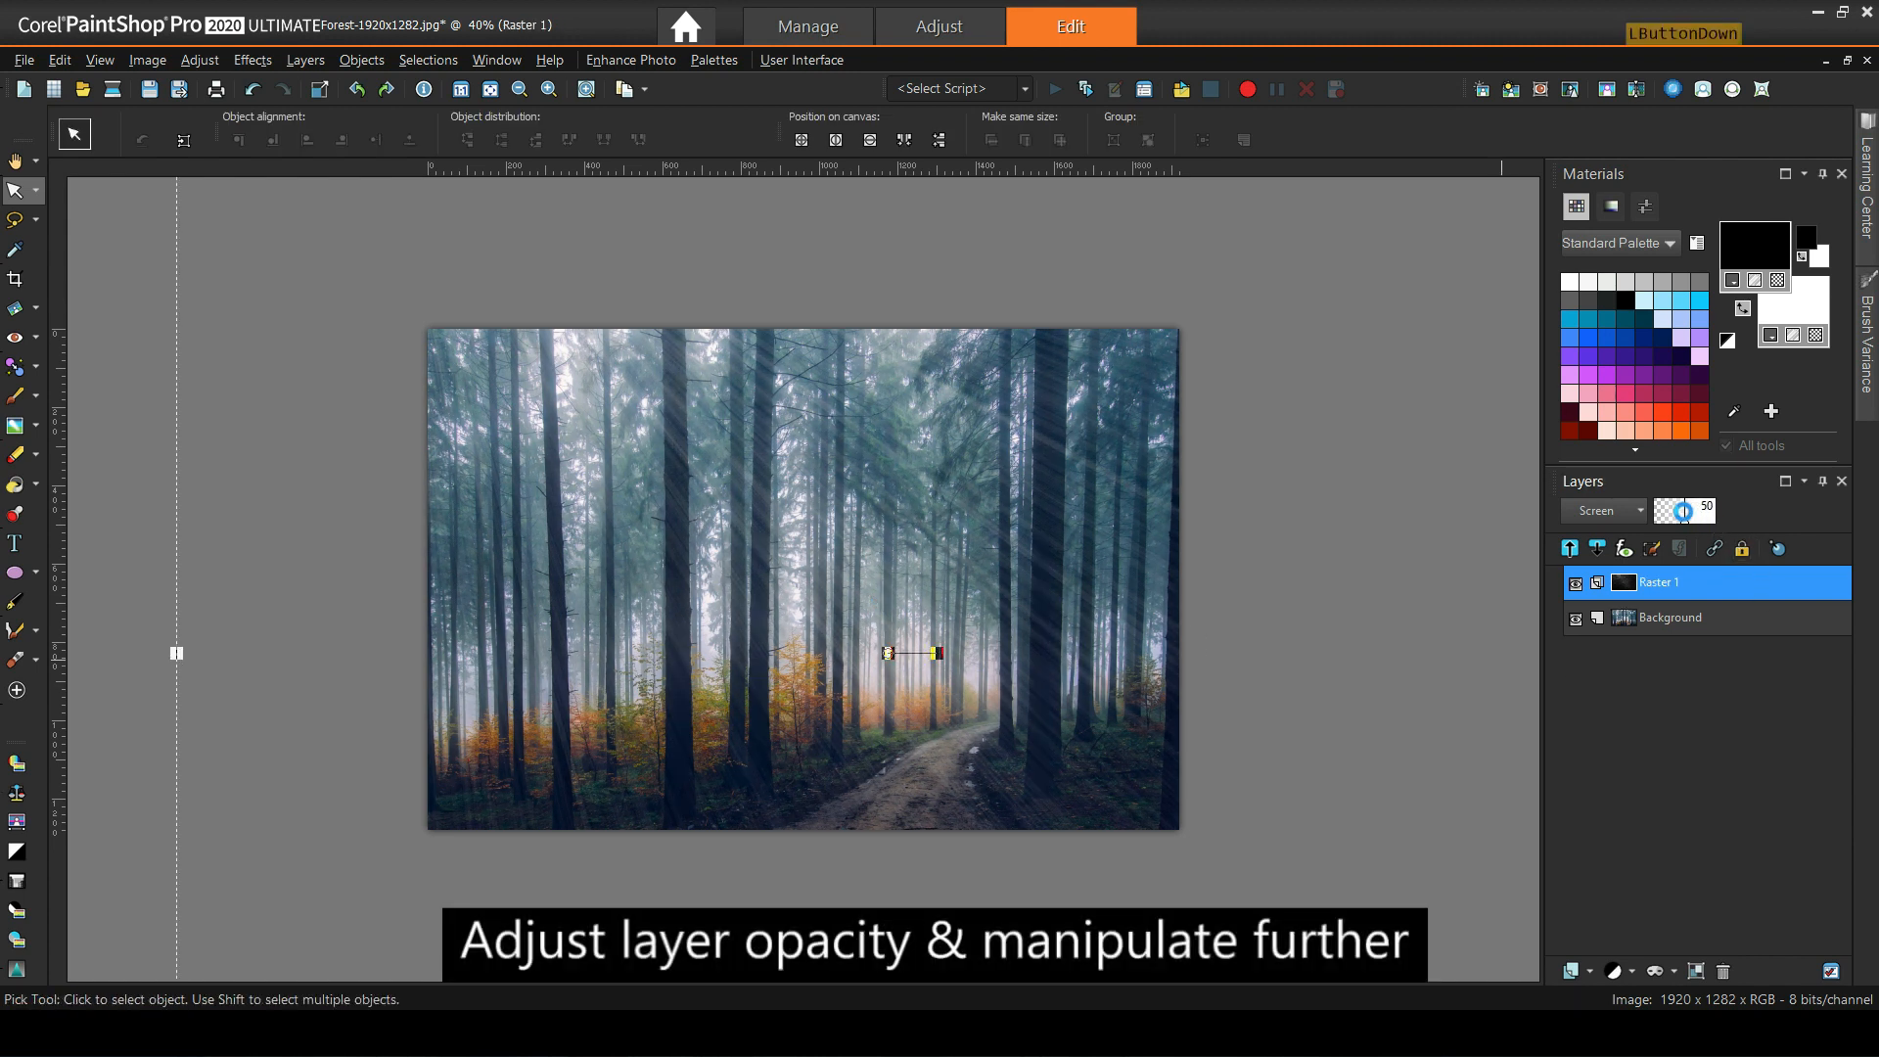
Apply a Gaussian Blur to the merged sunbeam layer to soften the rays.
left_click(199, 60)
mouse_move(294, 390)
left_click(587, 474)
left_click(1454, 682)
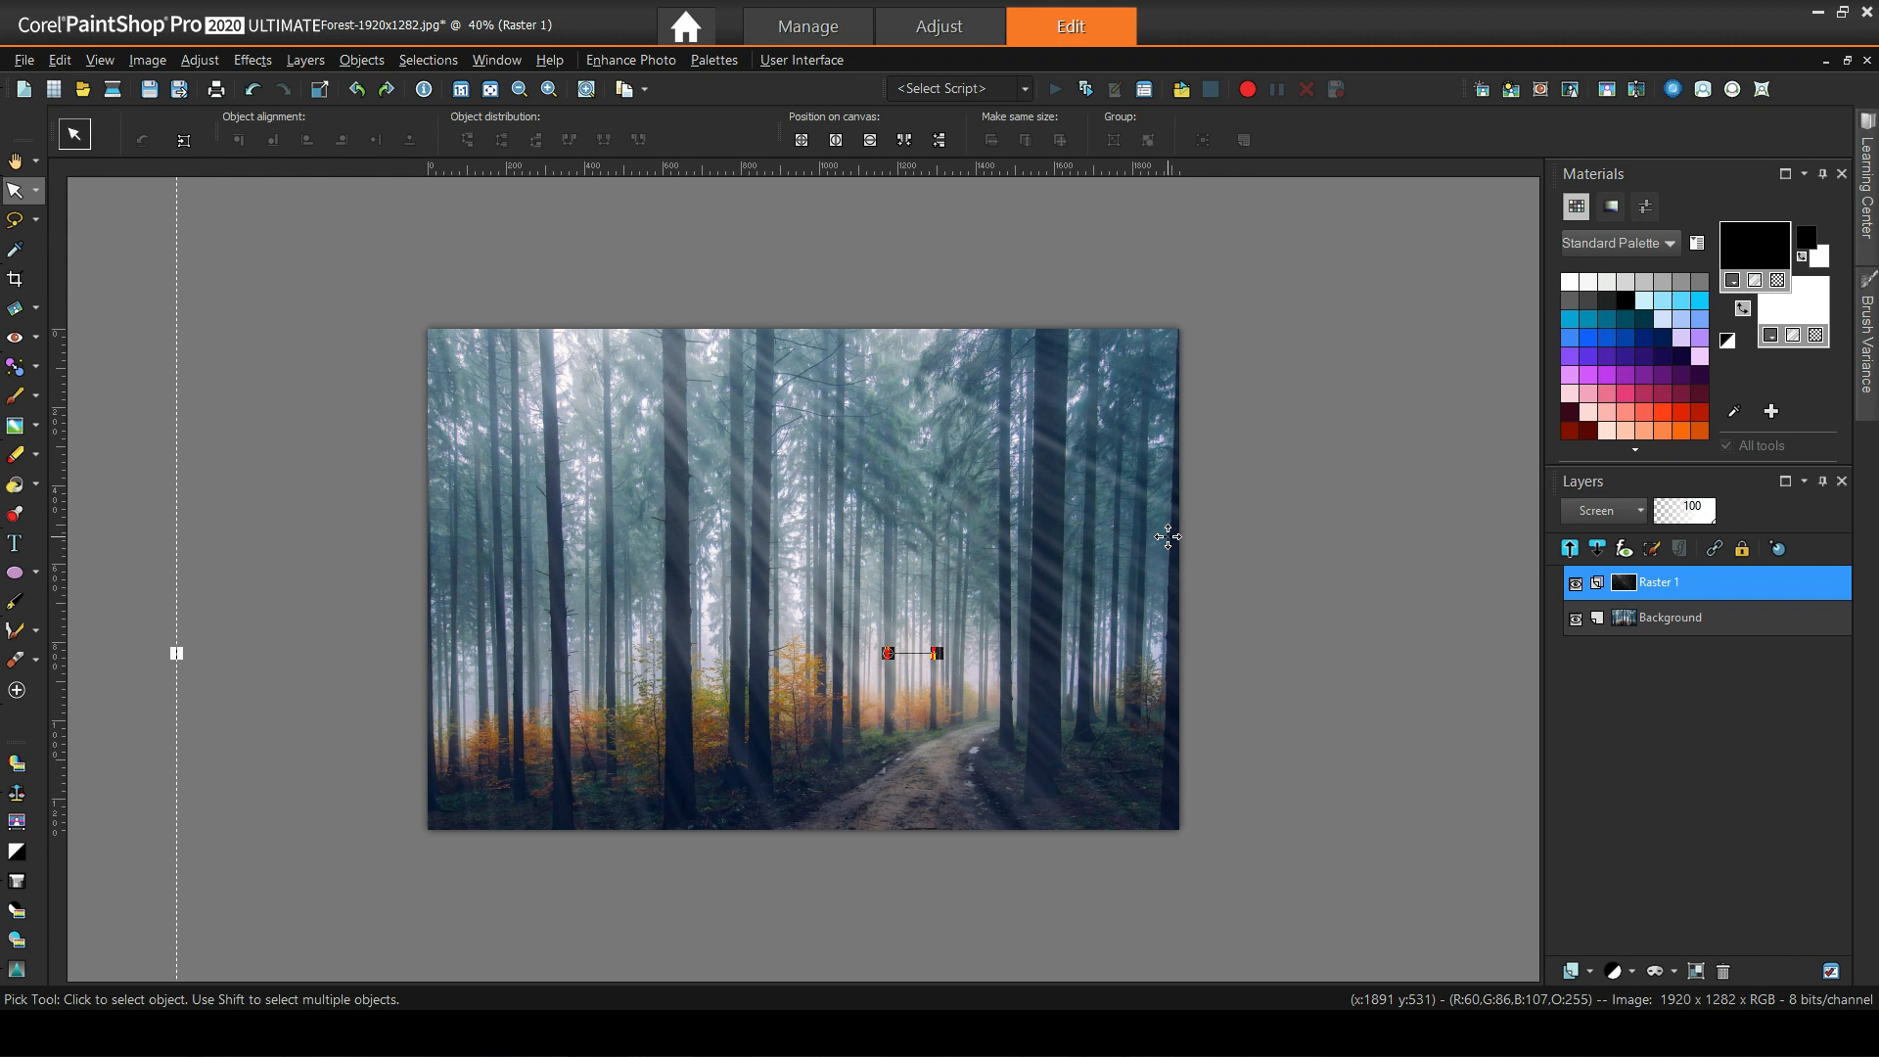
scroll(705, 534, "up", 2)
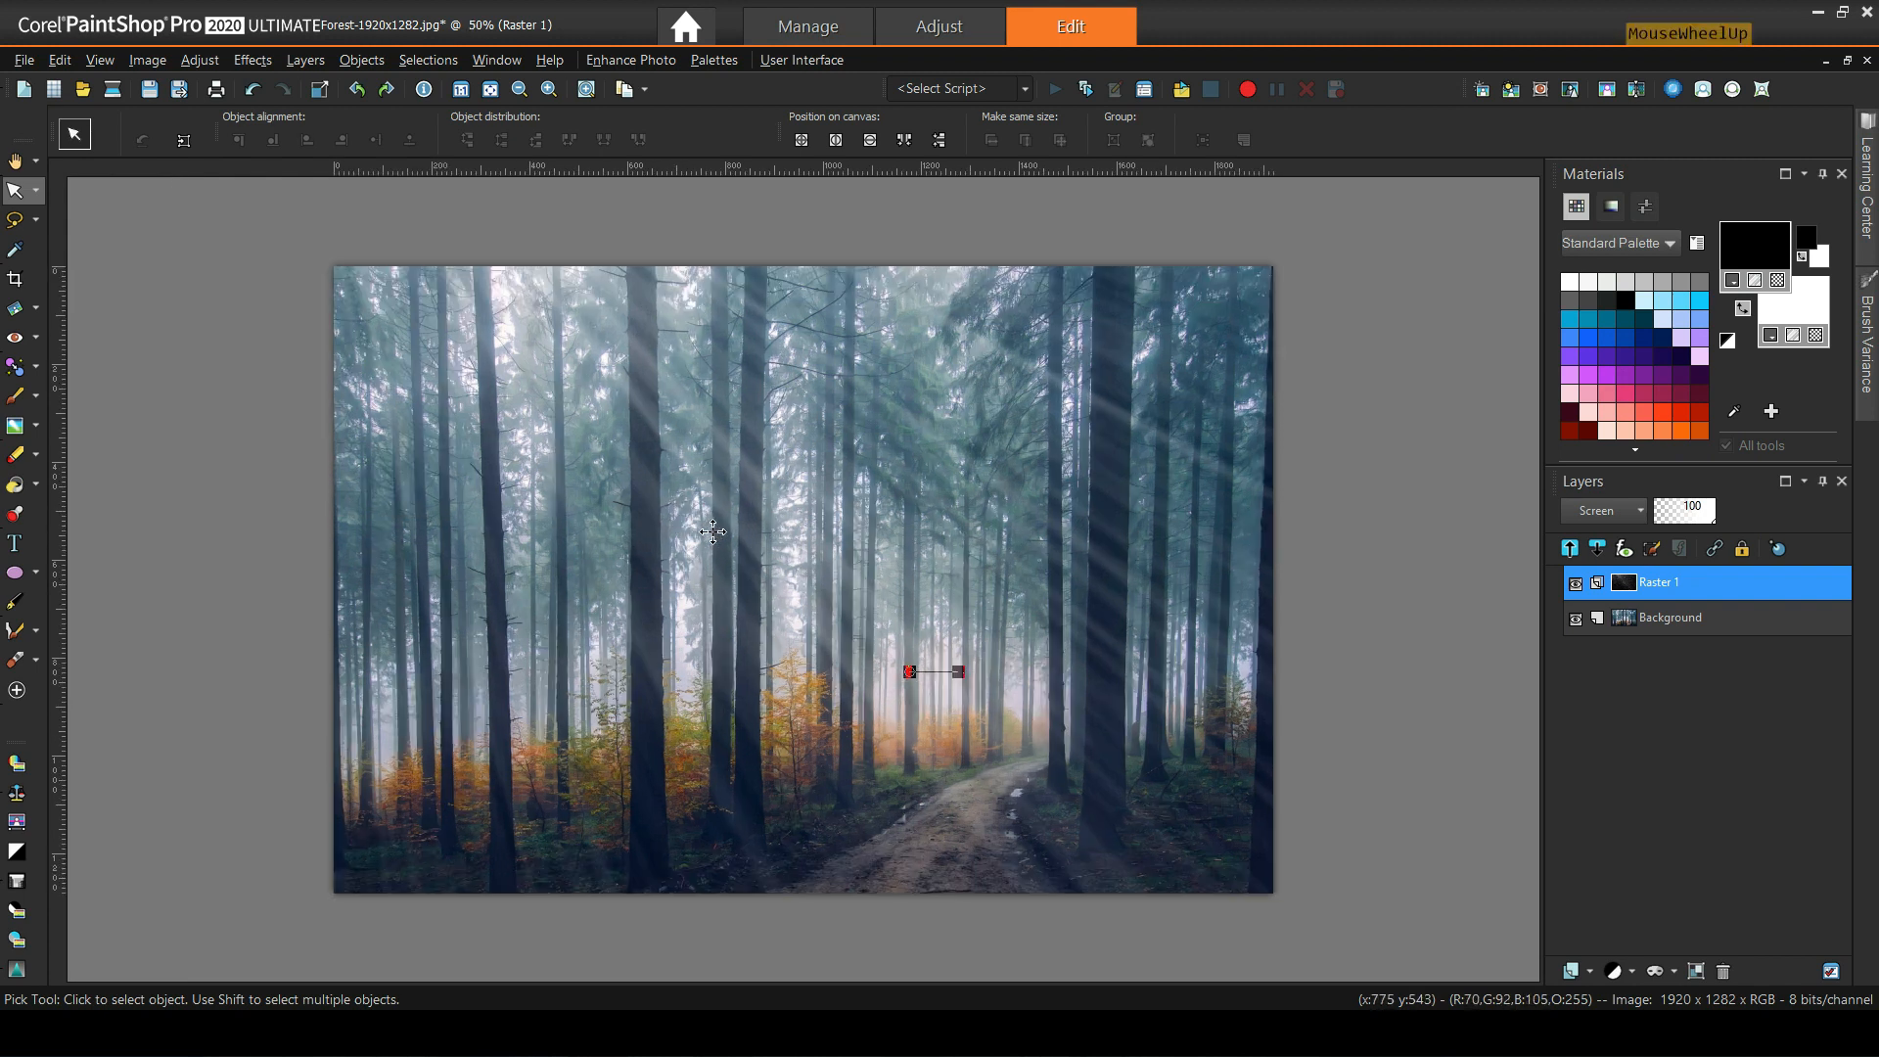